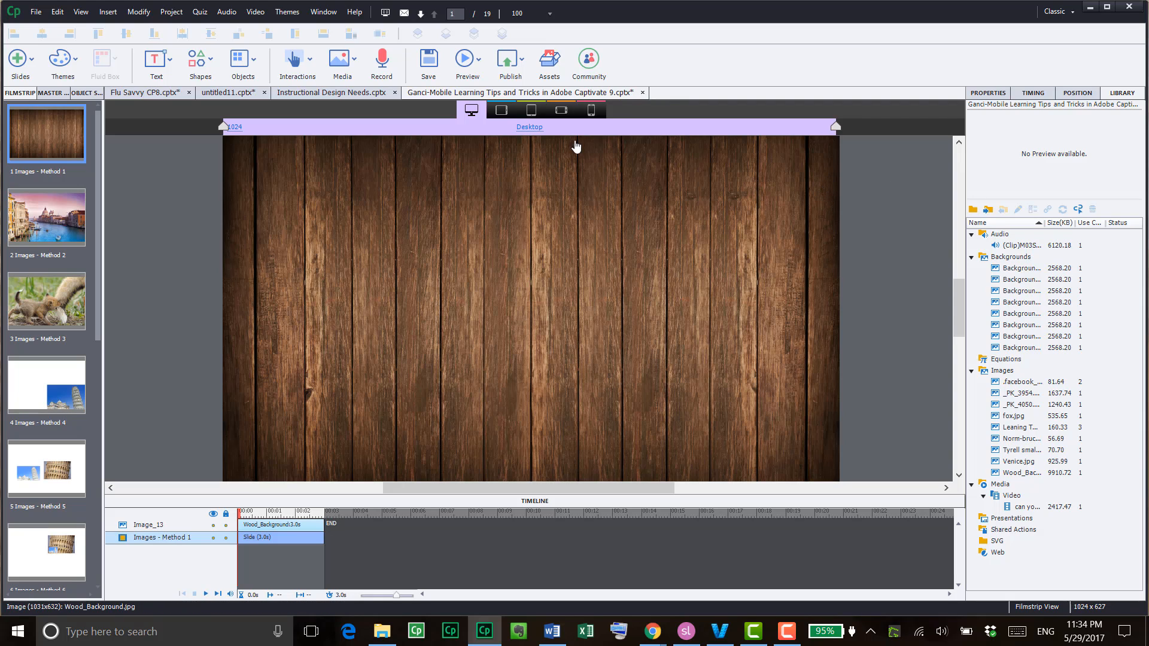
Check how the wood background image on slide 1 fits the Custom Tablet, Tablet Portrait, Custom Mobile and Mobile Portrait layouts
click(503, 110)
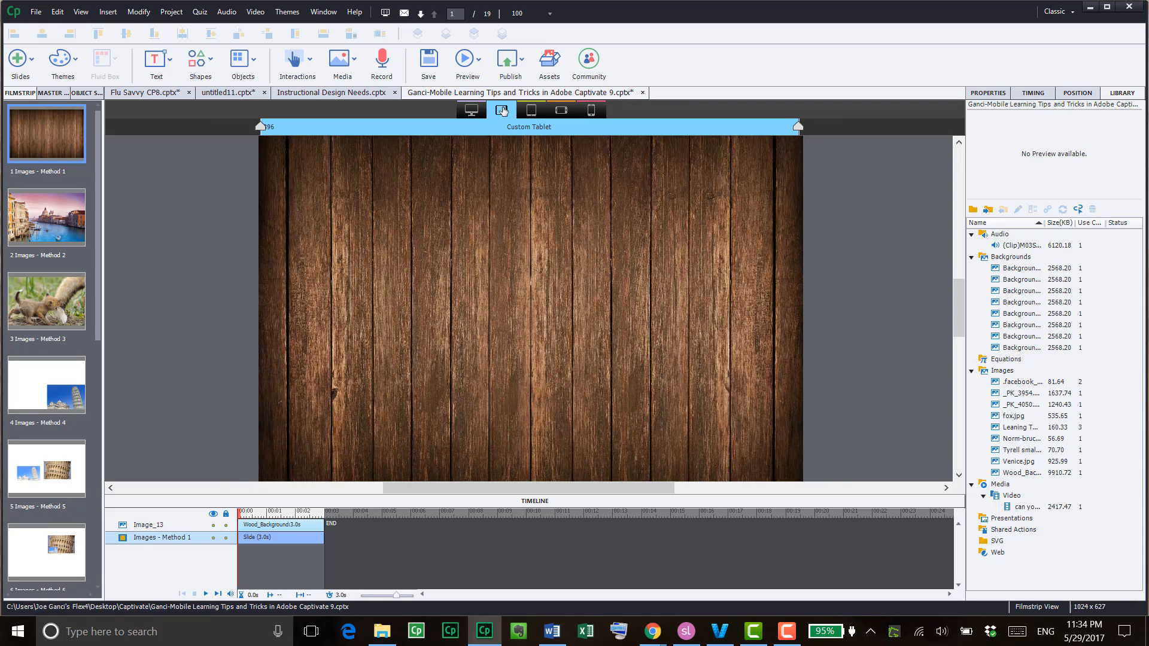
click(532, 110)
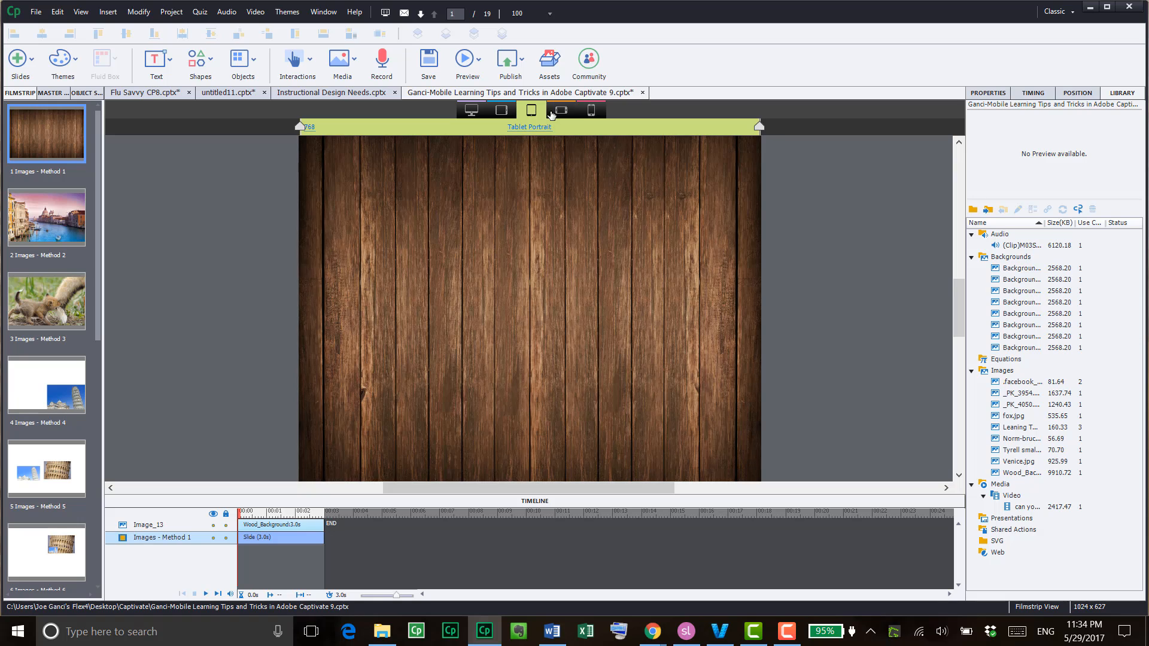
click(561, 110)
click(595, 111)
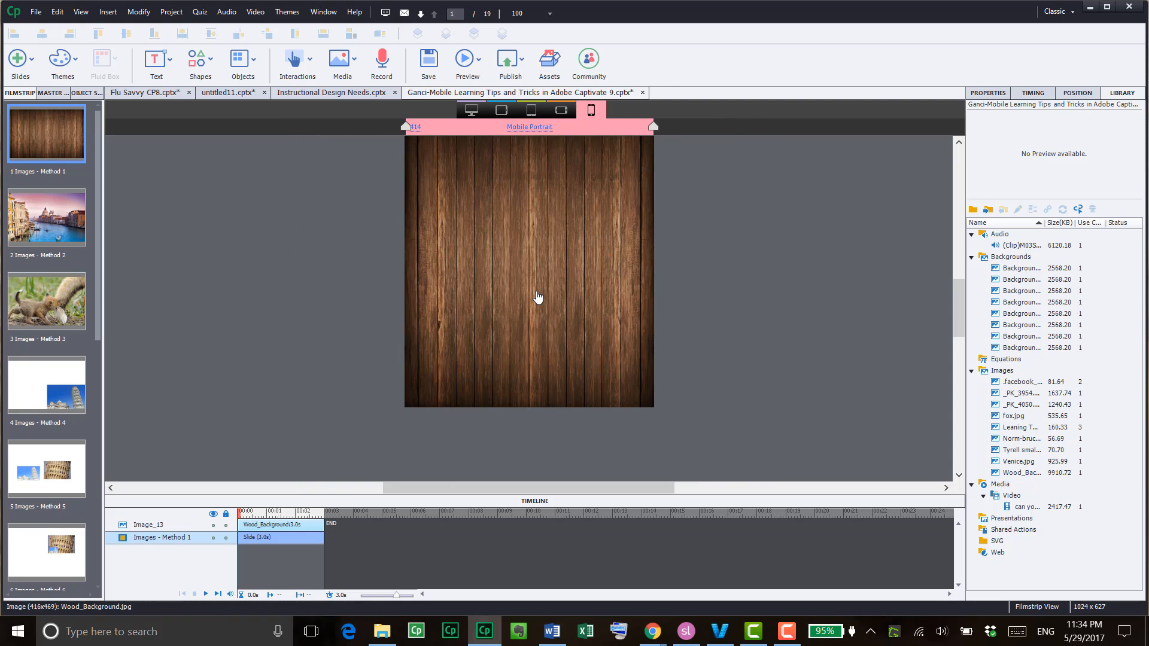
Compare the Venice image on the Images - Method 2 slide across the Desktop, Custom Tablet and Tablet Portrait layouts
click(66, 222)
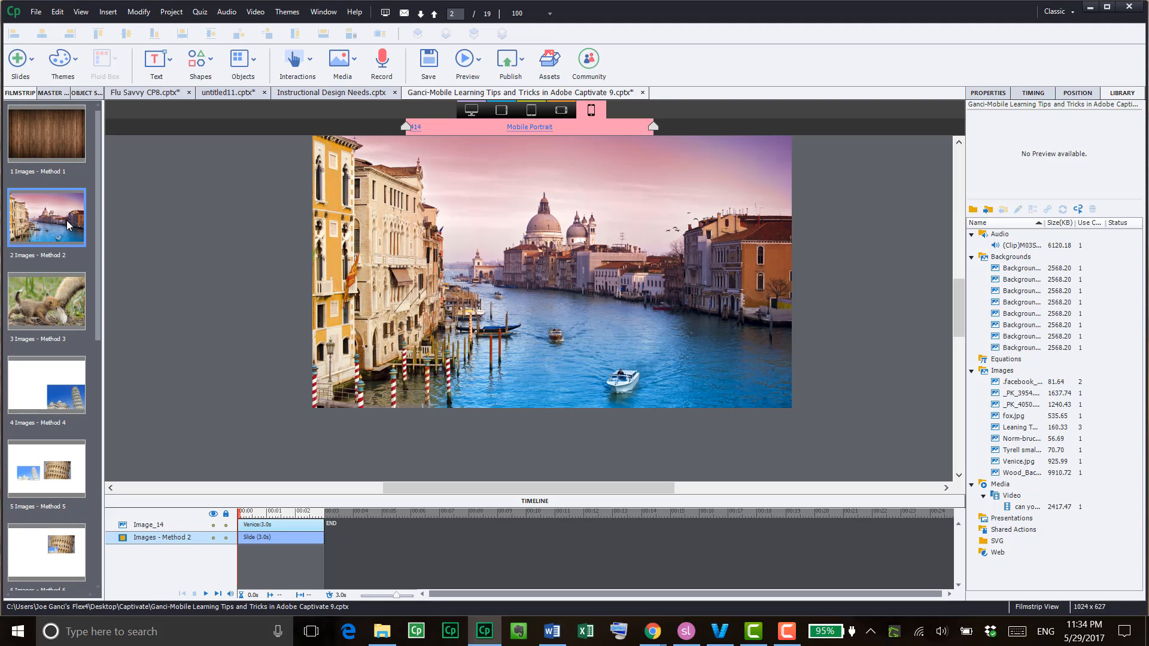
click(471, 110)
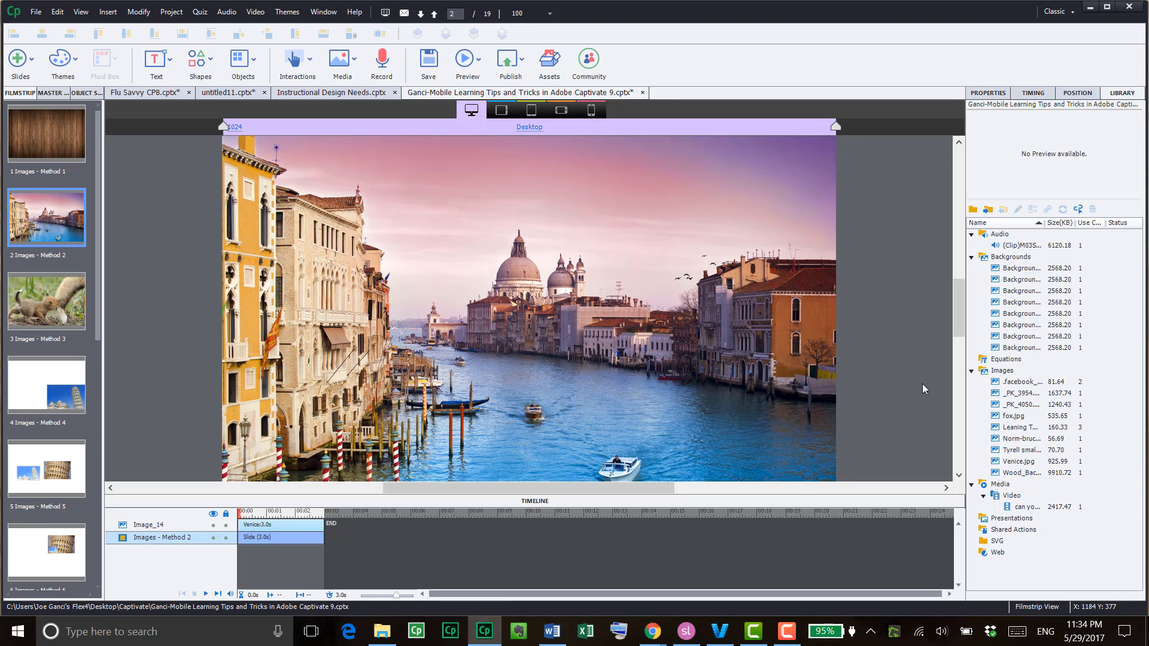
click(502, 111)
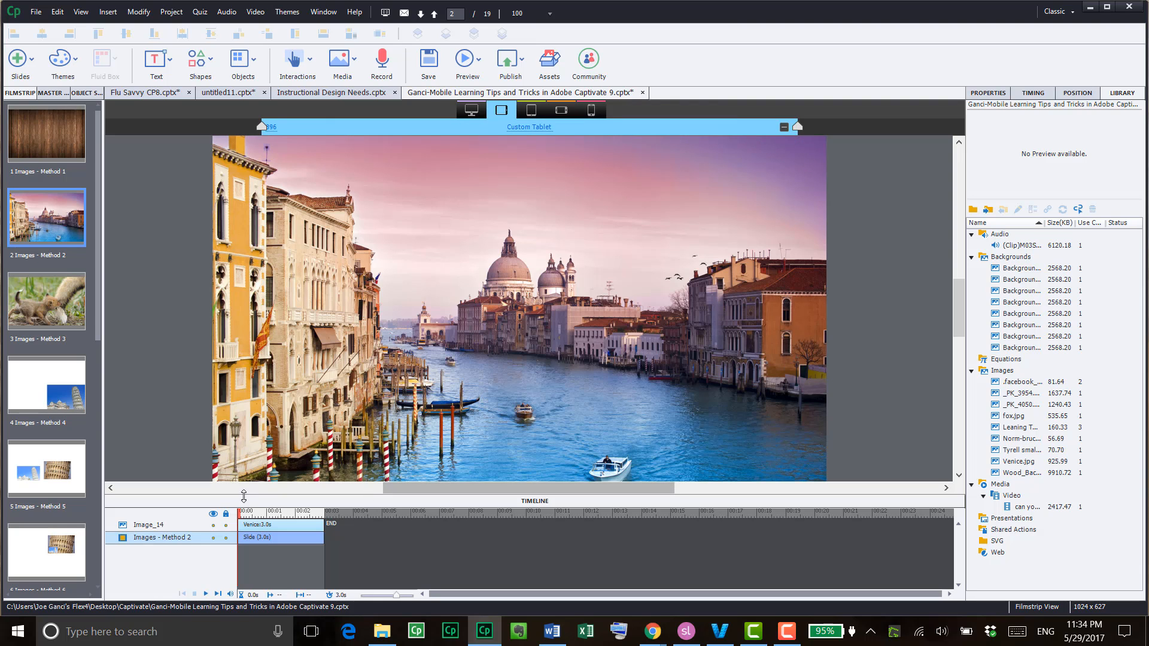
click(531, 110)
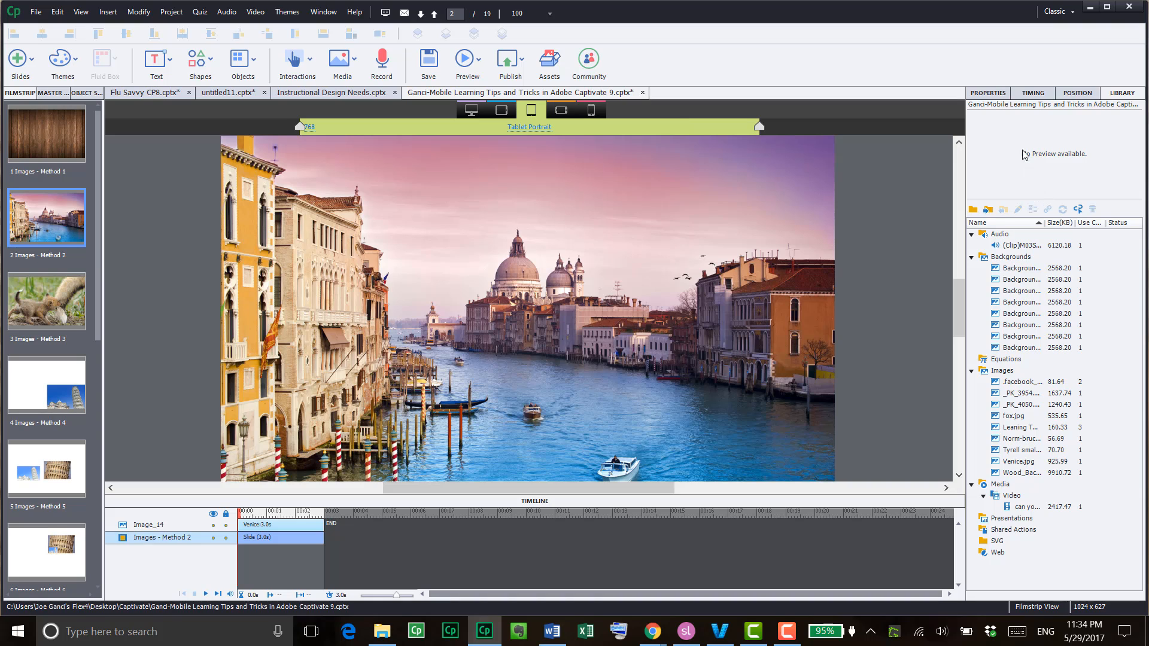
Show the Venice slide's properties, including its device height, and examine the slide in the Custom Mobile and Mobile Portrait layouts
click(992, 95)
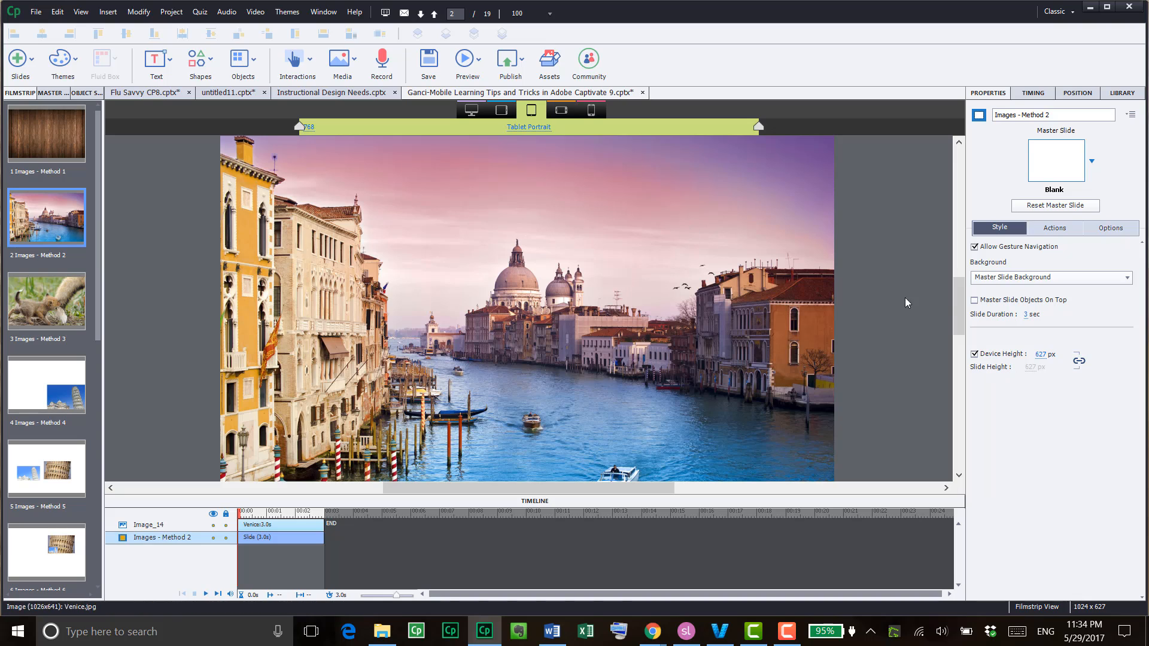
click(974, 354)
click(974, 355)
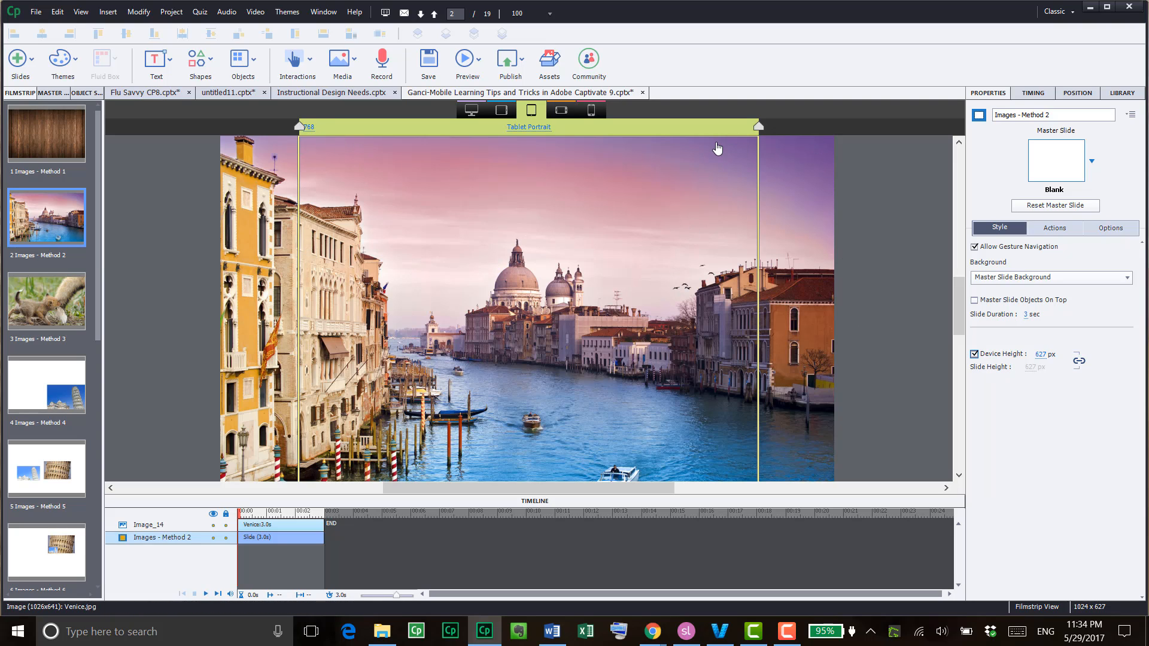
click(562, 111)
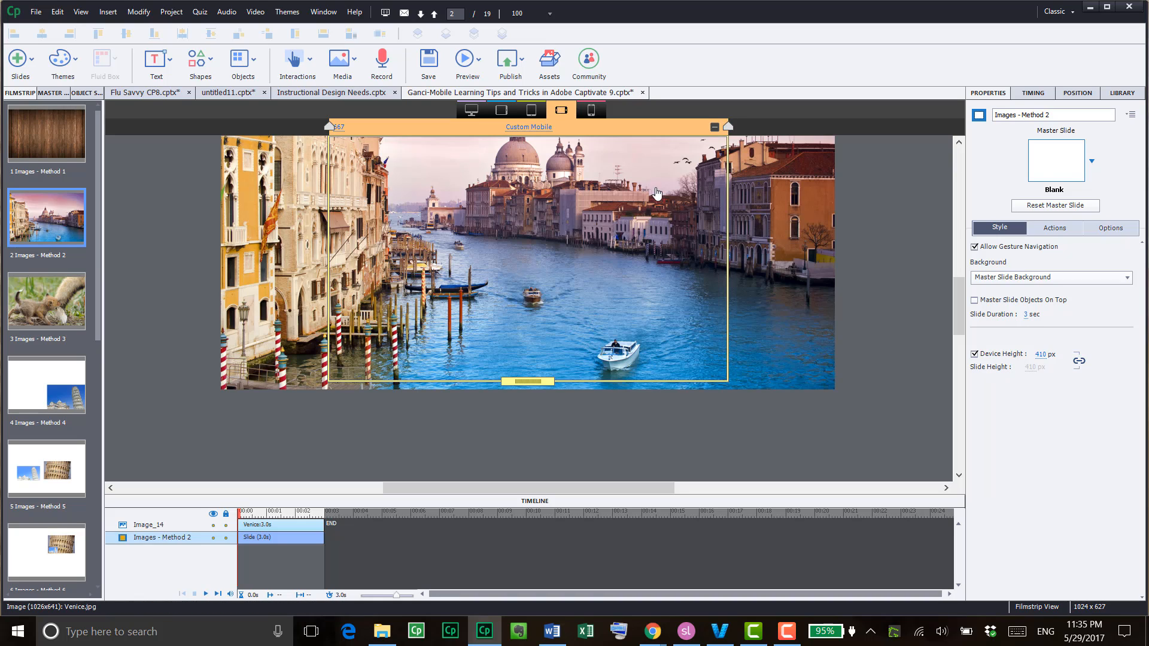
click(597, 111)
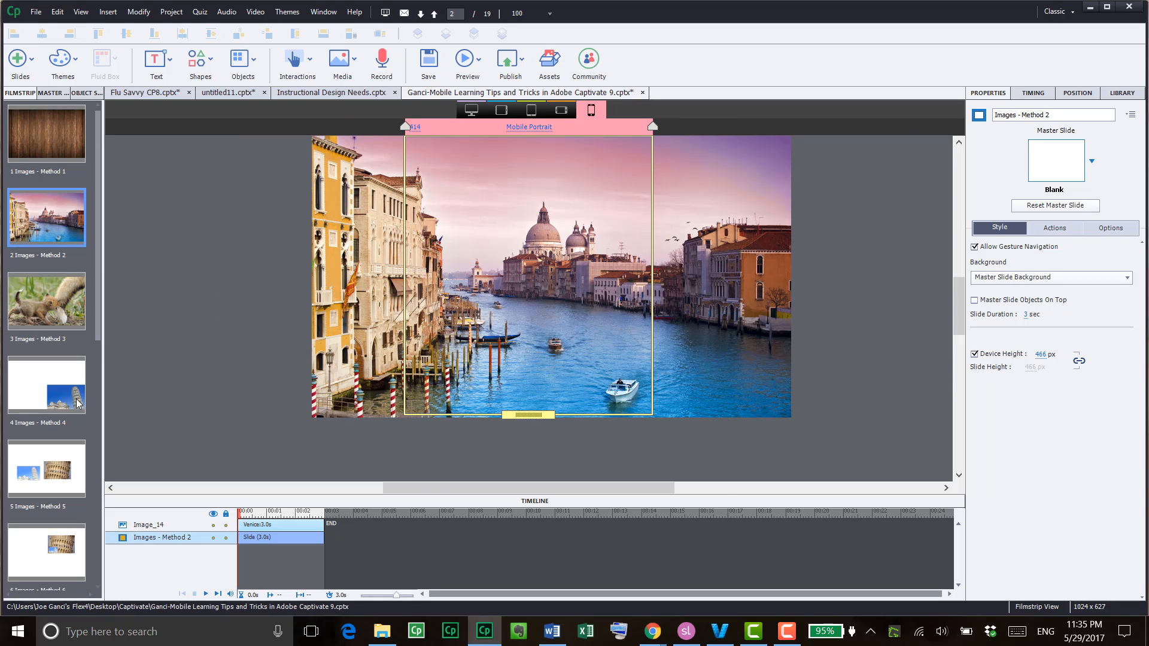
Examine the fox image on the Images - Method 3 slide in each tablet and mobile layout
click(64, 318)
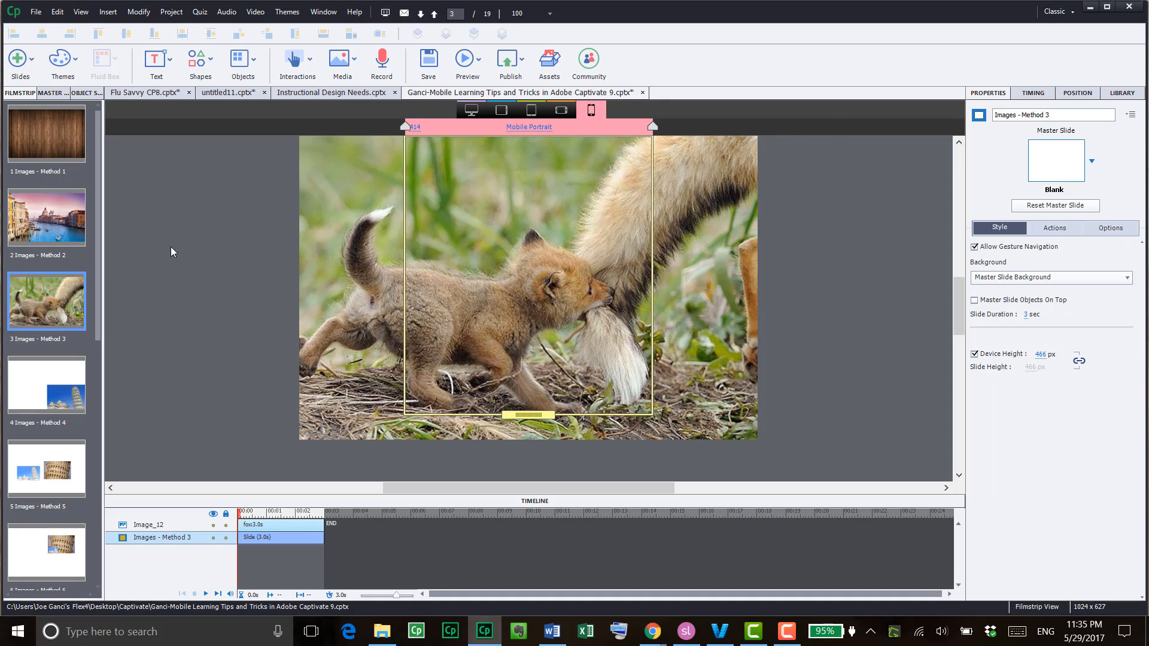
click(503, 112)
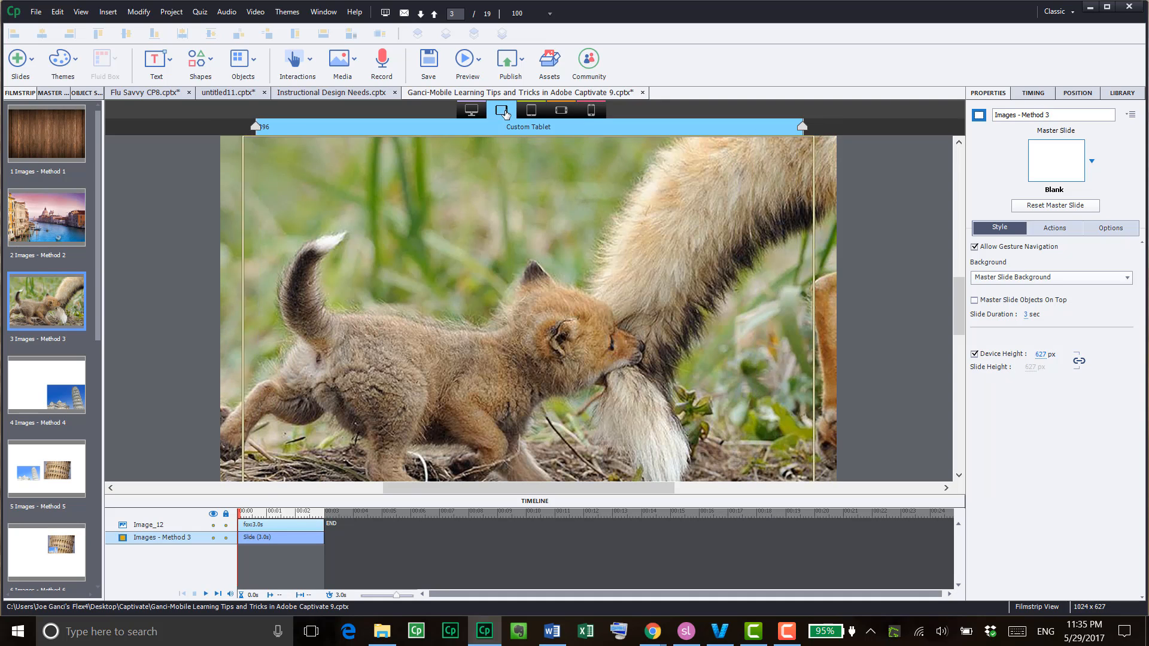
click(531, 110)
click(566, 111)
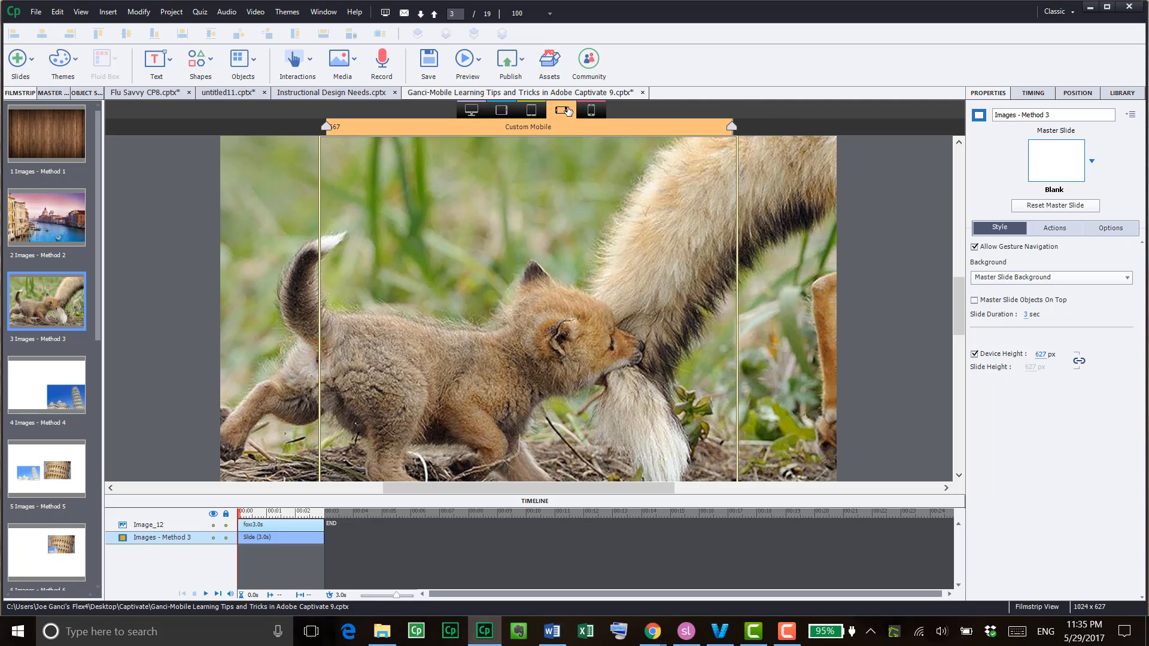
click(590, 112)
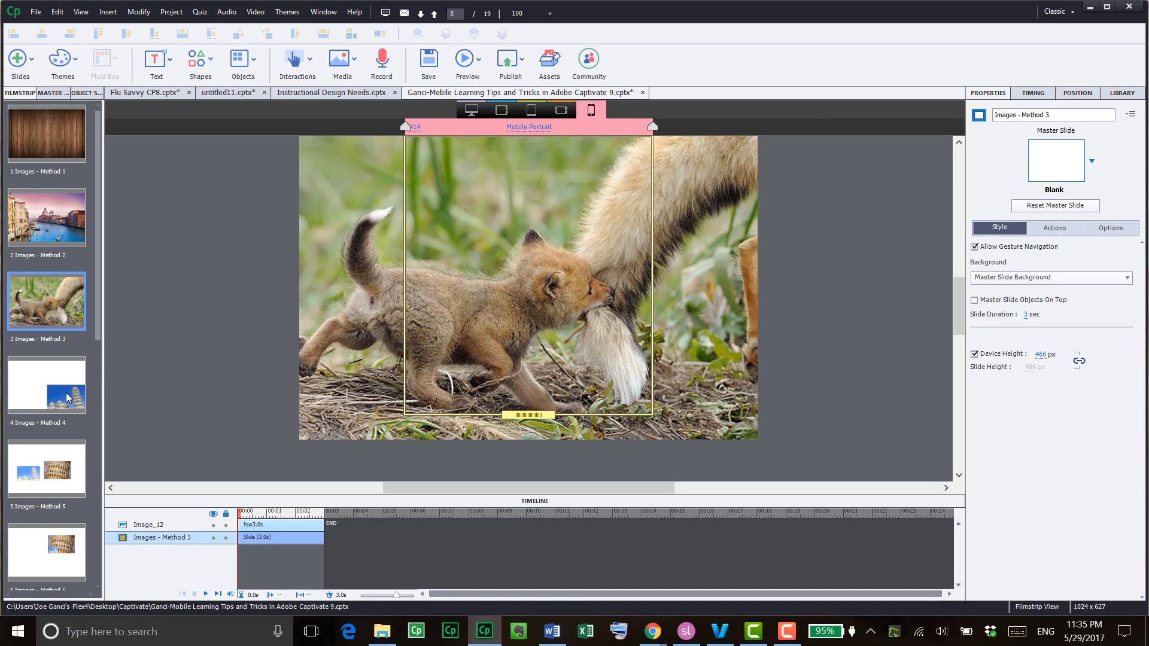
In the Desktop layout of the Images - Method 4 slide, move the Leaning Tower of Pisa image to the slide's upper-left corner
scroll(68, 397, down, 2)
click(57, 257)
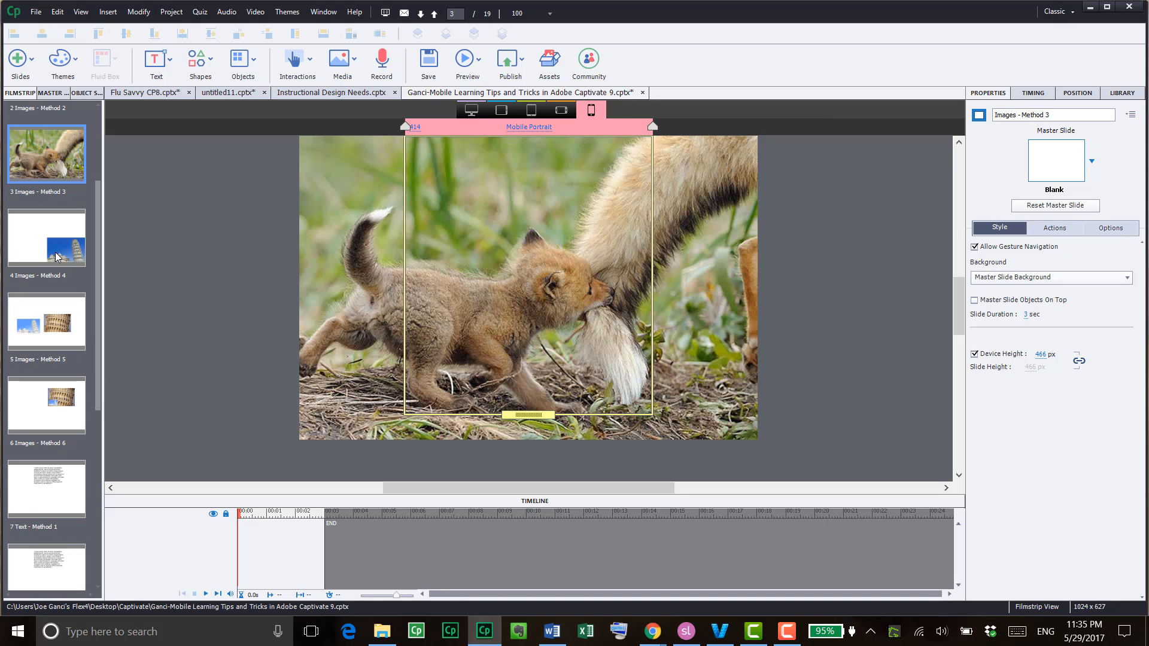
click(471, 110)
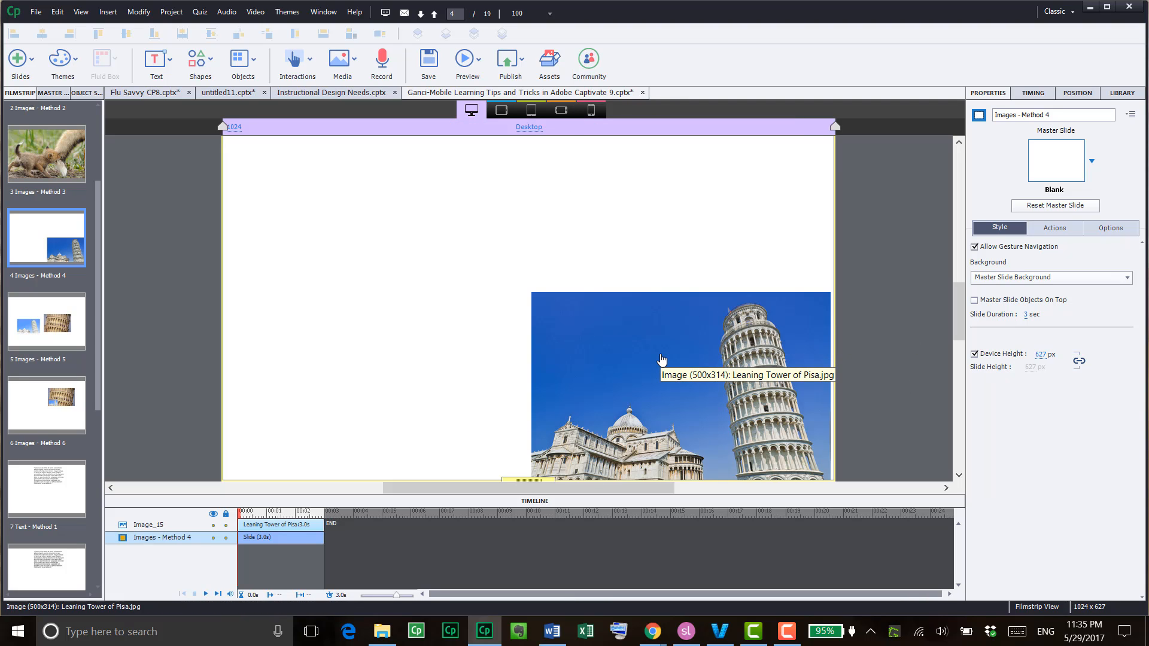
click(705, 397)
drag(711, 400, 402, 244)
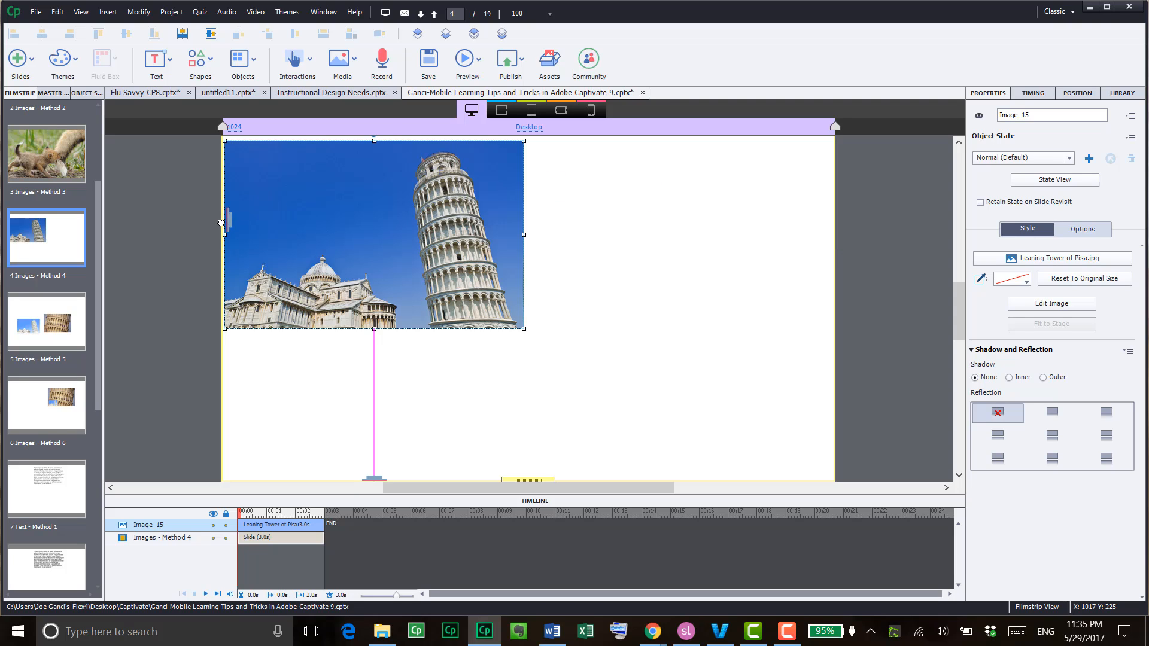
Anchor the Leaning Tower image to the slide's left and top edges, using percent as the unit for its top position
drag(221, 223, 217, 228)
scroll(373, 476, down, 1)
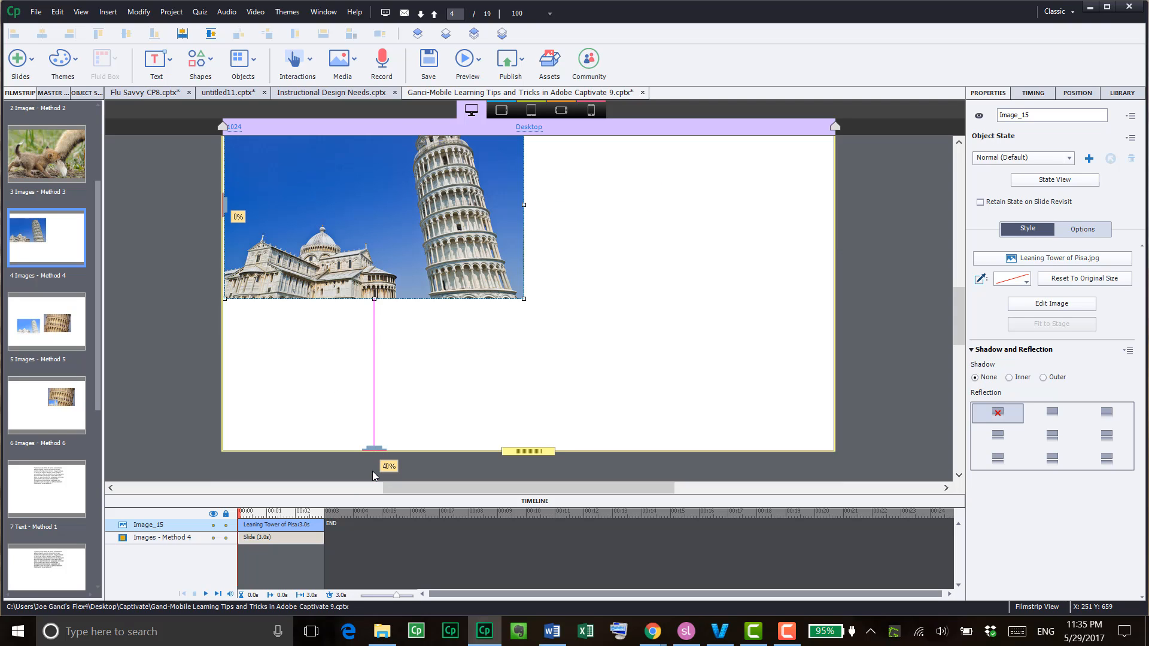
drag(374, 449, 354, 140)
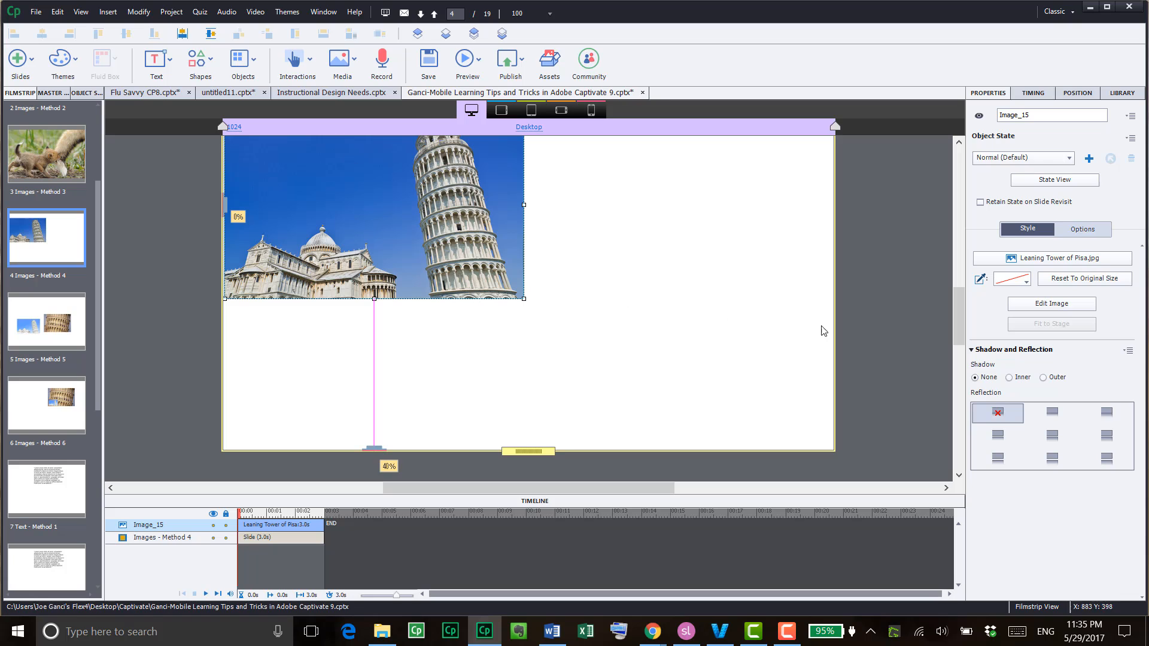
click(1090, 94)
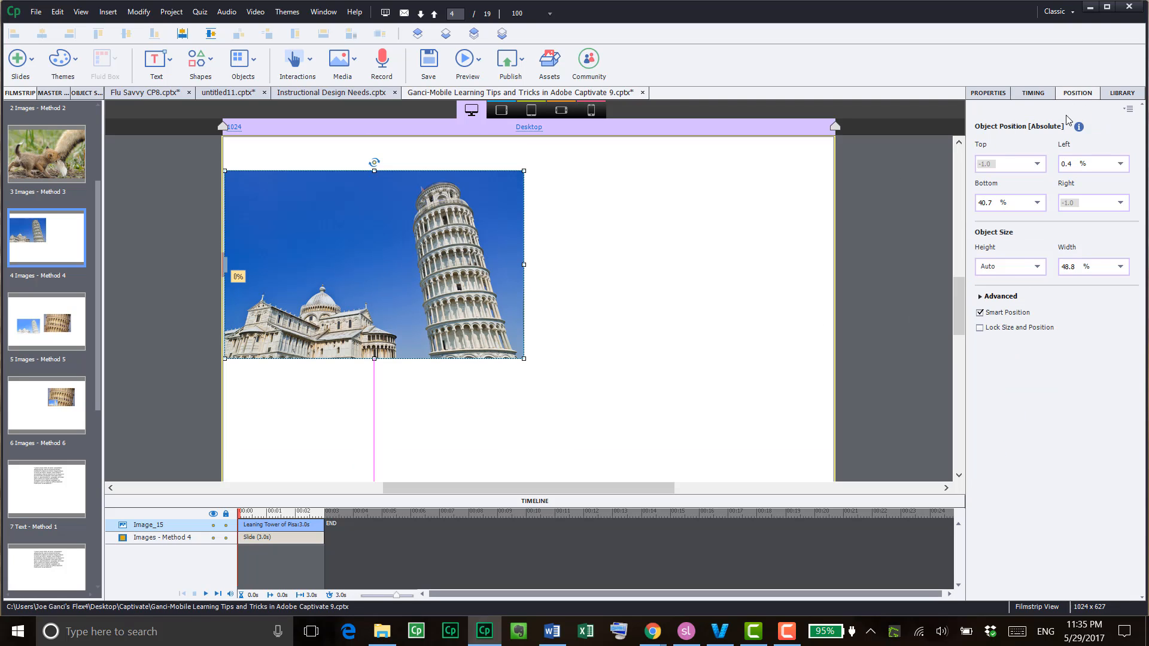
click(1040, 166)
click(1021, 186)
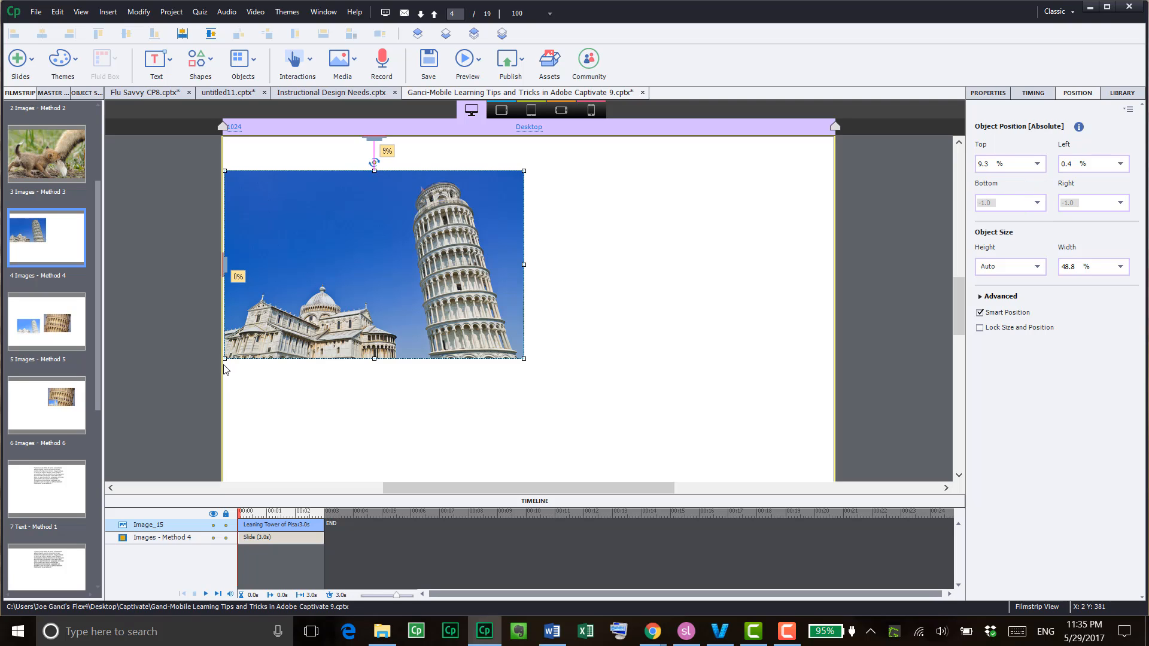
Check the upper-left placement of the Leaning Tower image in the tablet and mobile layouts
click(500, 111)
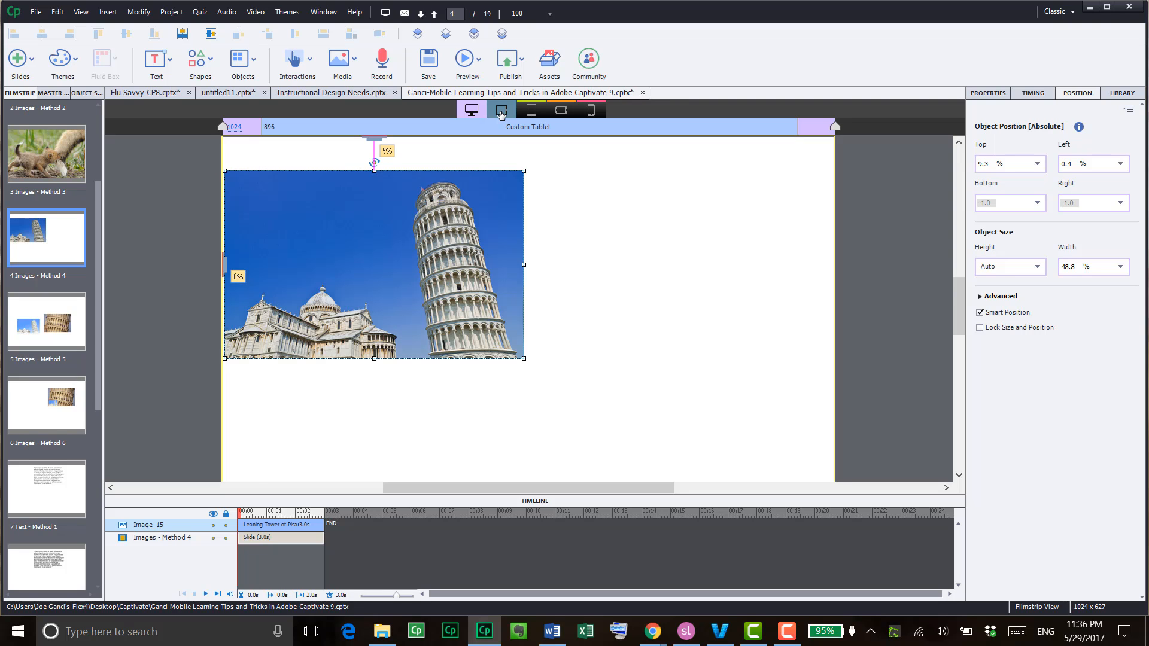
click(531, 114)
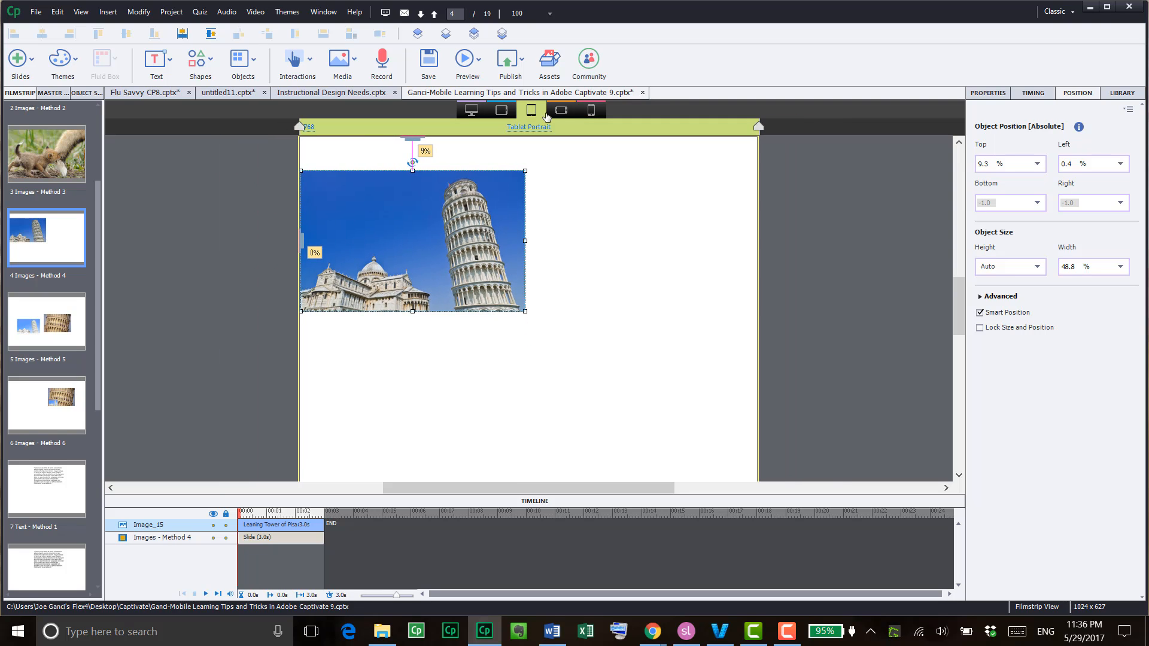
click(561, 111)
click(592, 111)
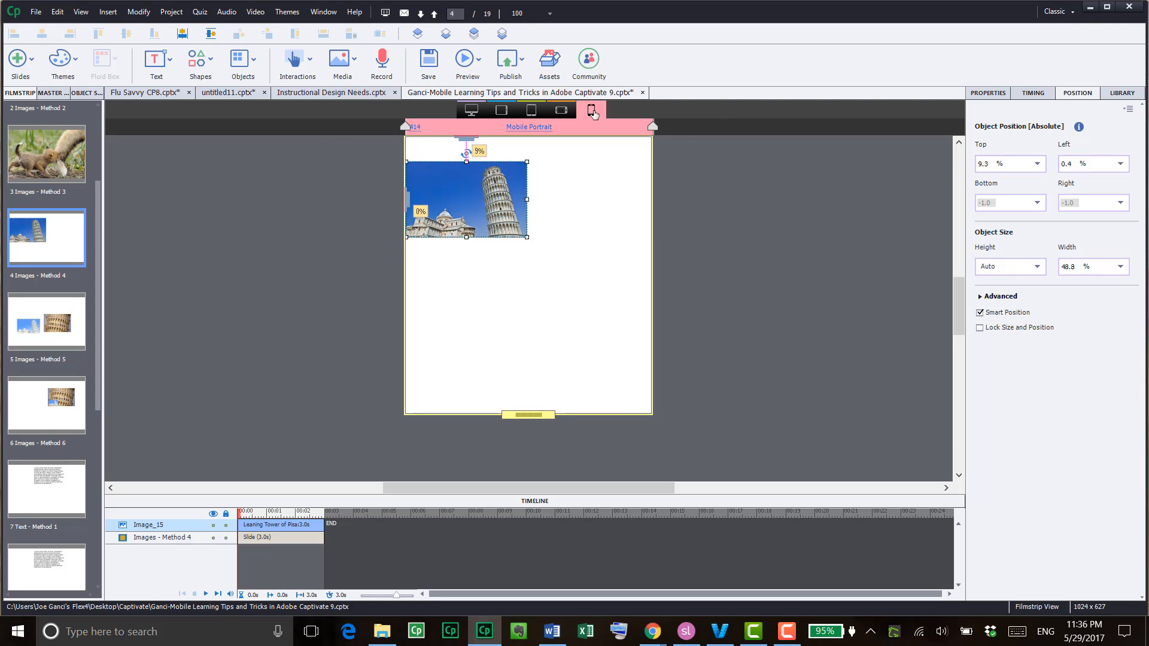
In the Desktop layout, move the Leaning Tower image to the slide's lower-right area, about 51.7% from the top and 48.6% from the left
click(471, 112)
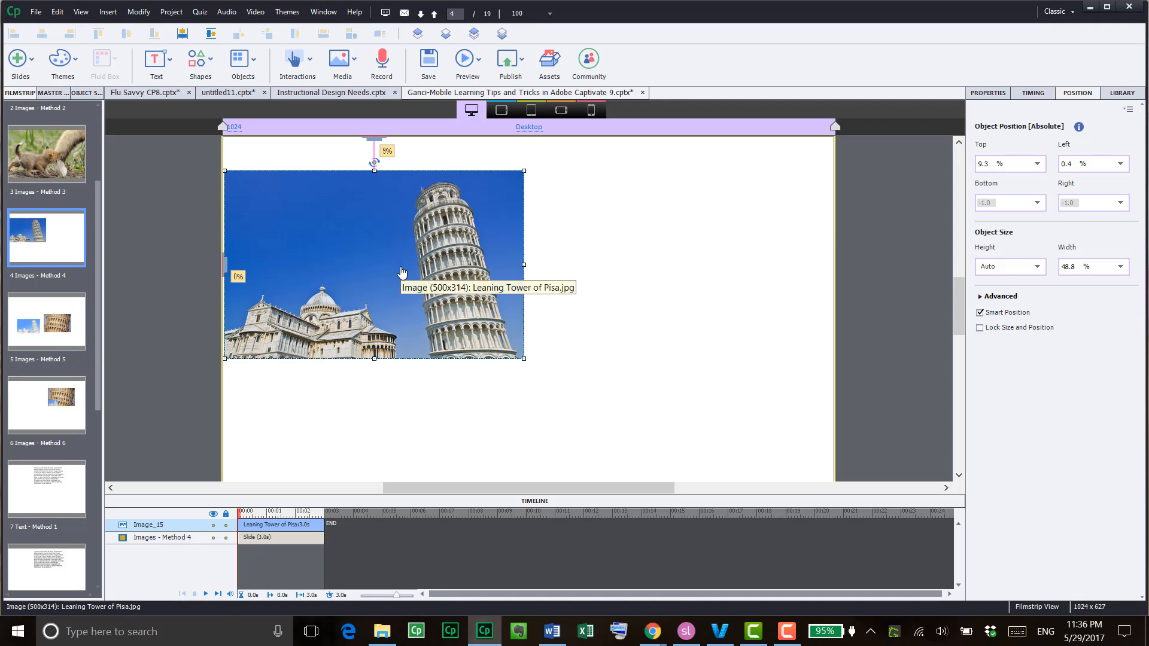
scroll(403, 267, down, 1)
drag(411, 257, 708, 413)
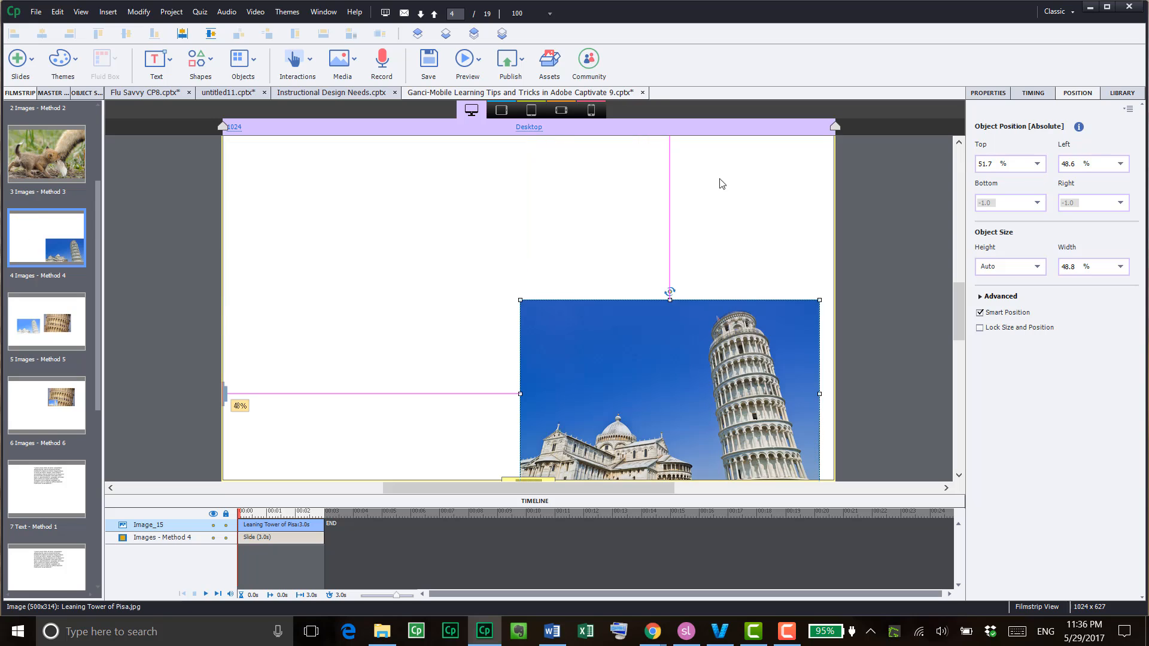
Check the lower-right placement of the Leaning Tower image in the tablet and mobile layouts while it is anchored to top and left
click(503, 110)
click(531, 110)
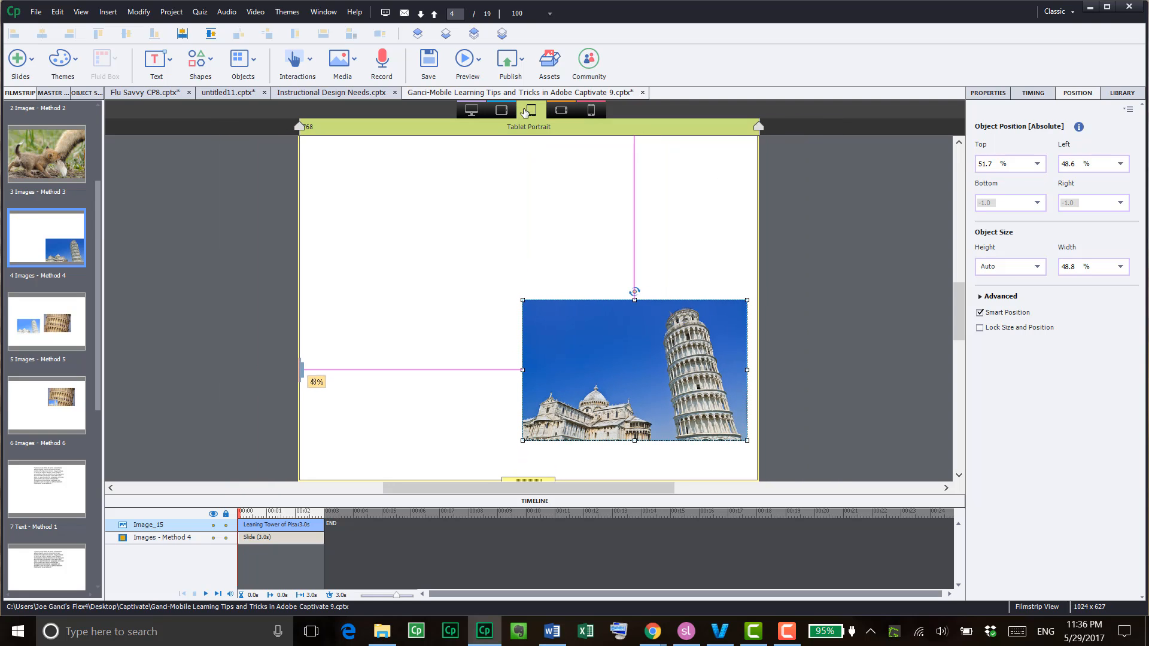
click(562, 110)
click(591, 111)
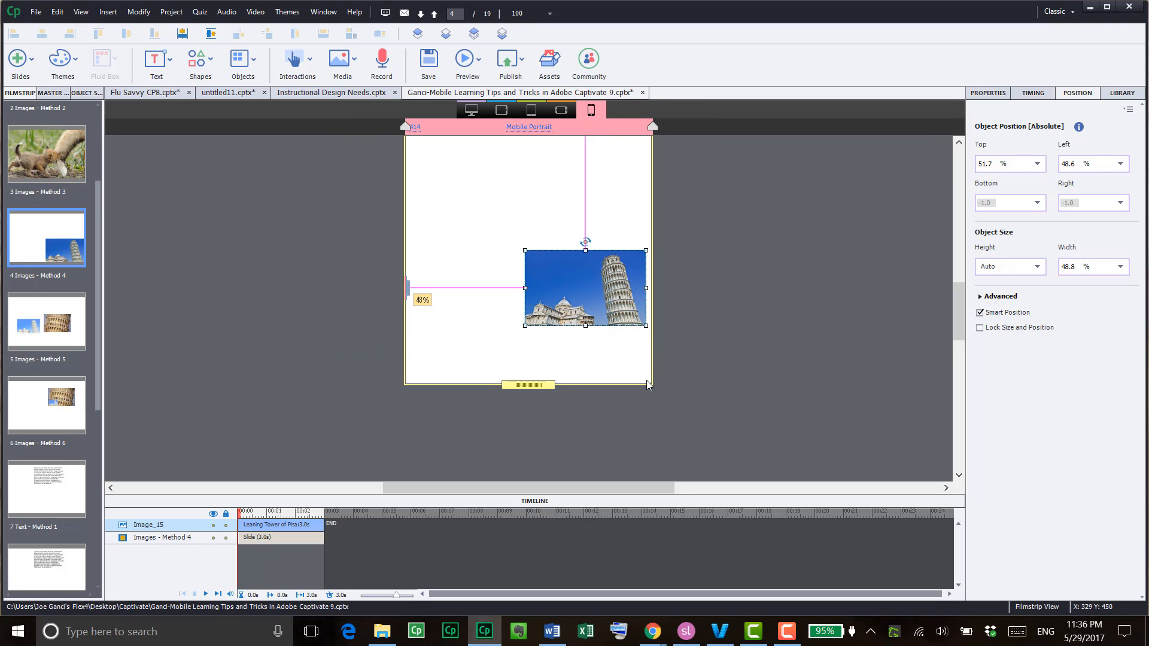
In the Desktop layout, position the Leaning Tower image from the slide's bottom and right edges, both in percent
click(472, 110)
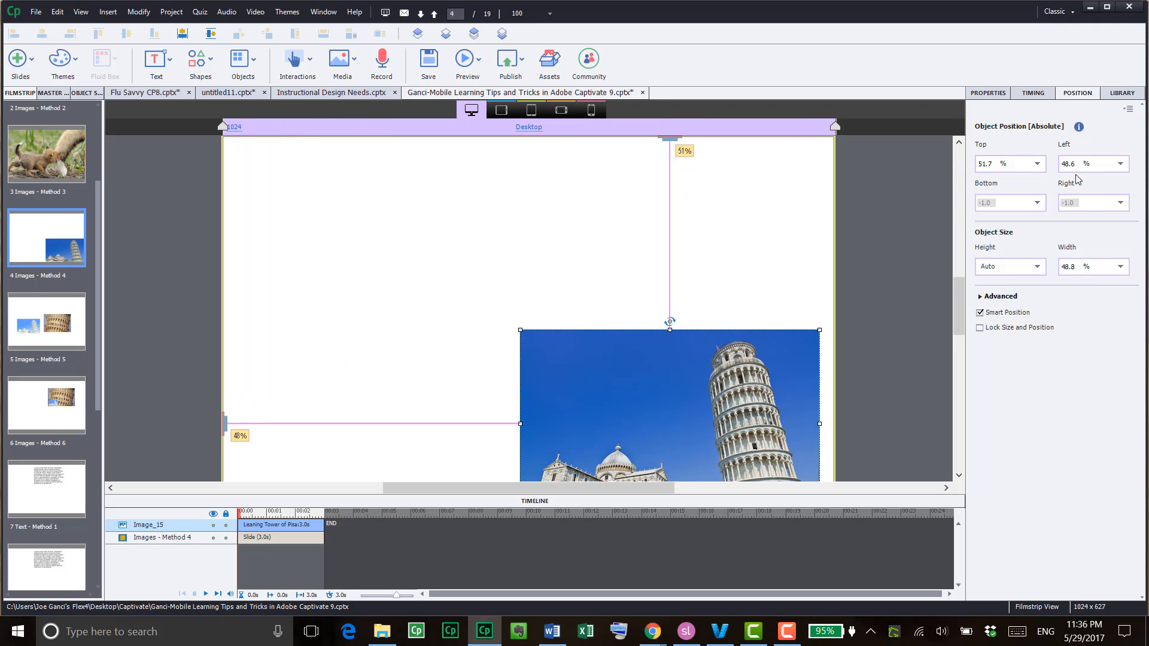
click(1038, 164)
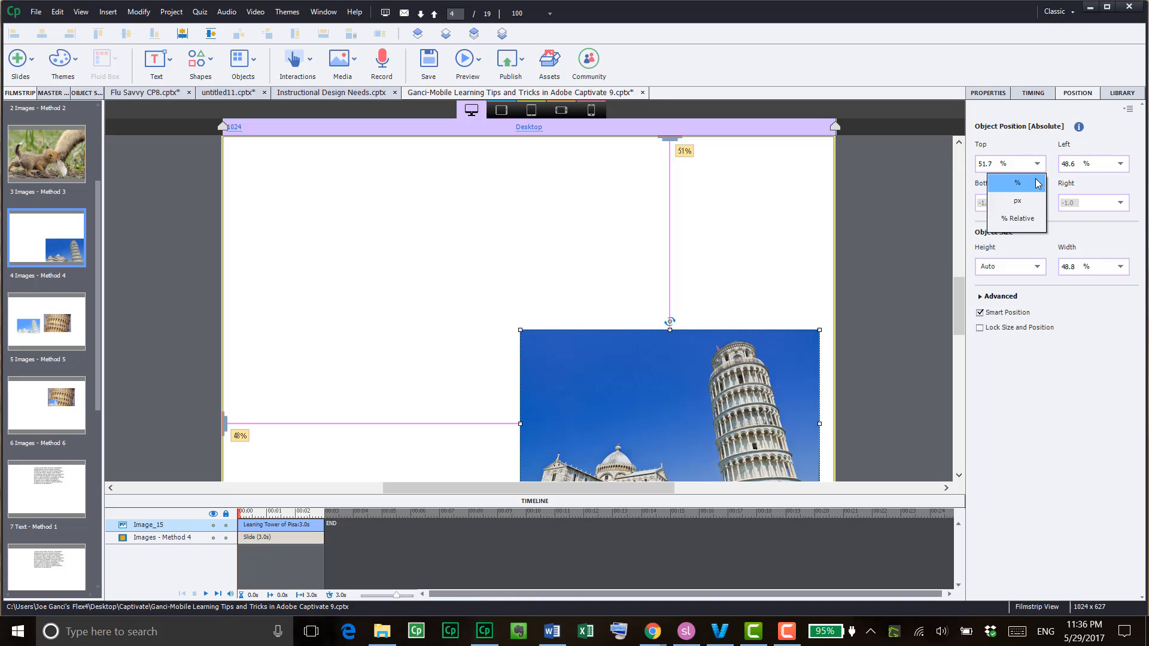
click(1010, 140)
click(1040, 206)
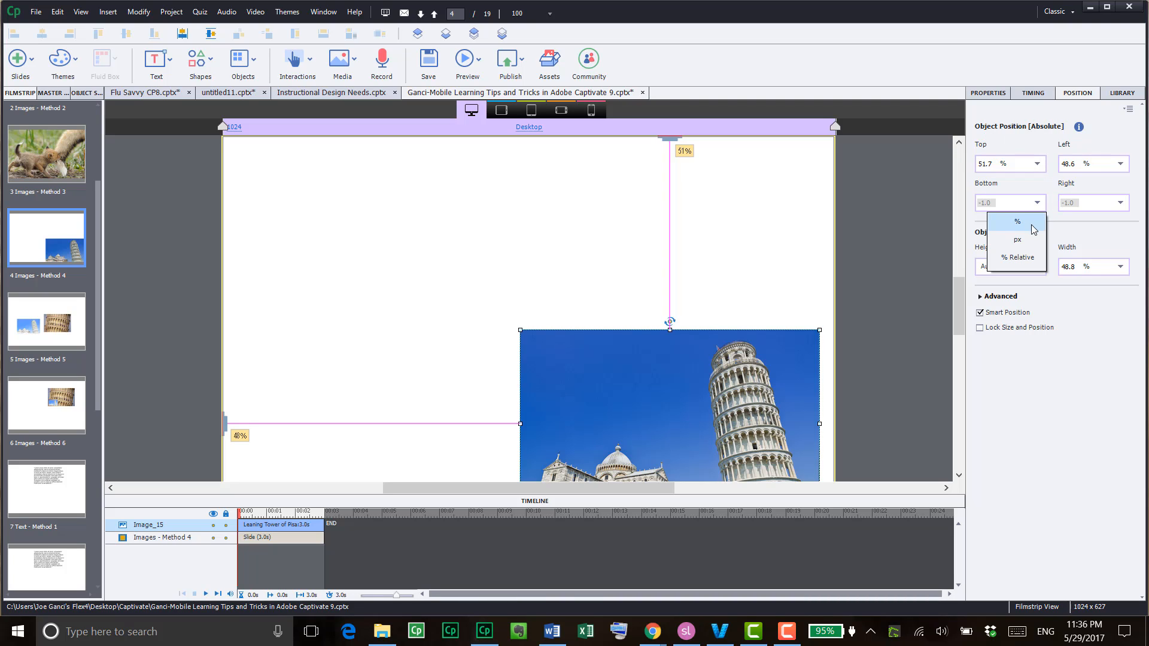
click(1033, 224)
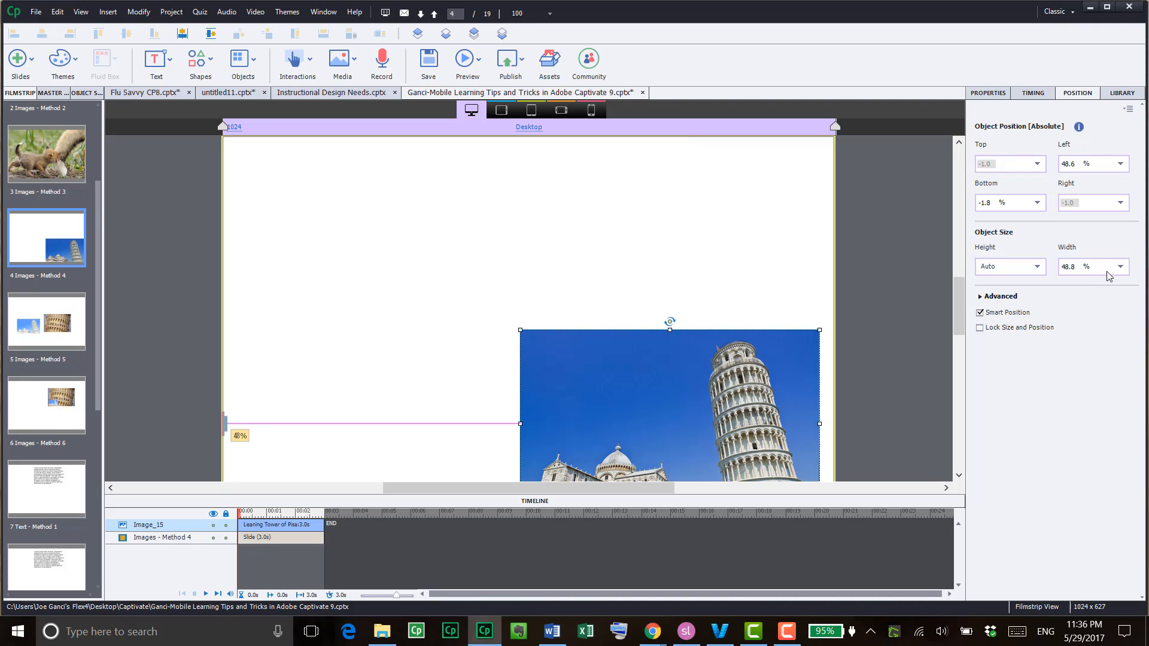
click(1121, 203)
click(1120, 221)
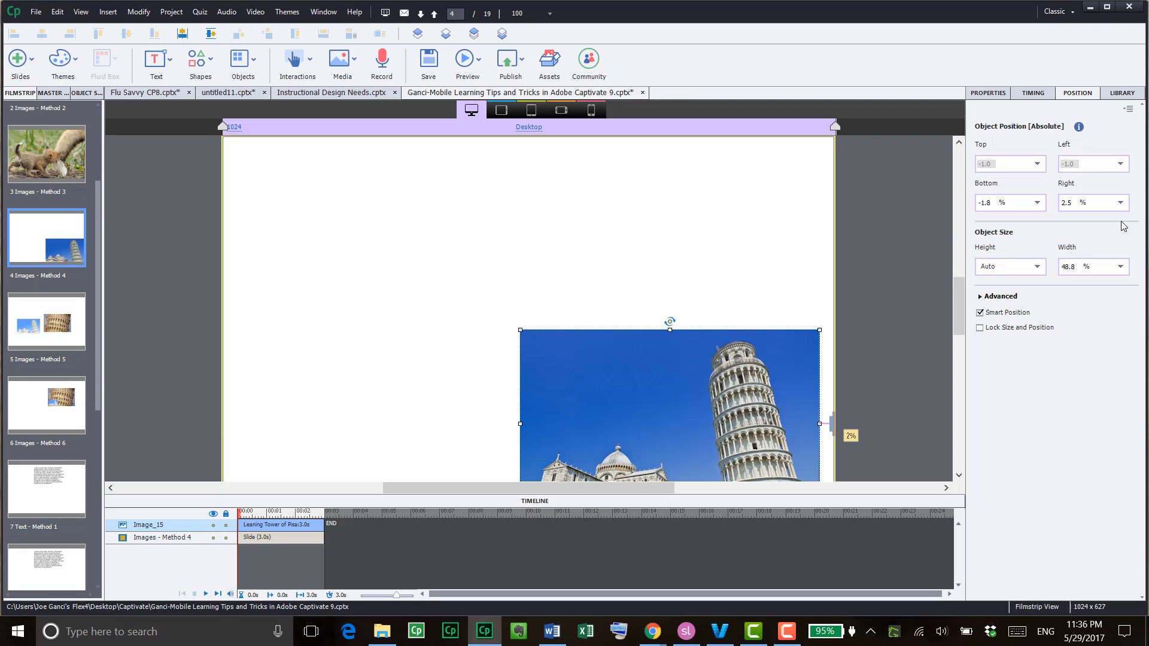
Check the Leaning Tower image's placement in the tablet and mobile layouts while it is anchored to bottom and right
click(501, 111)
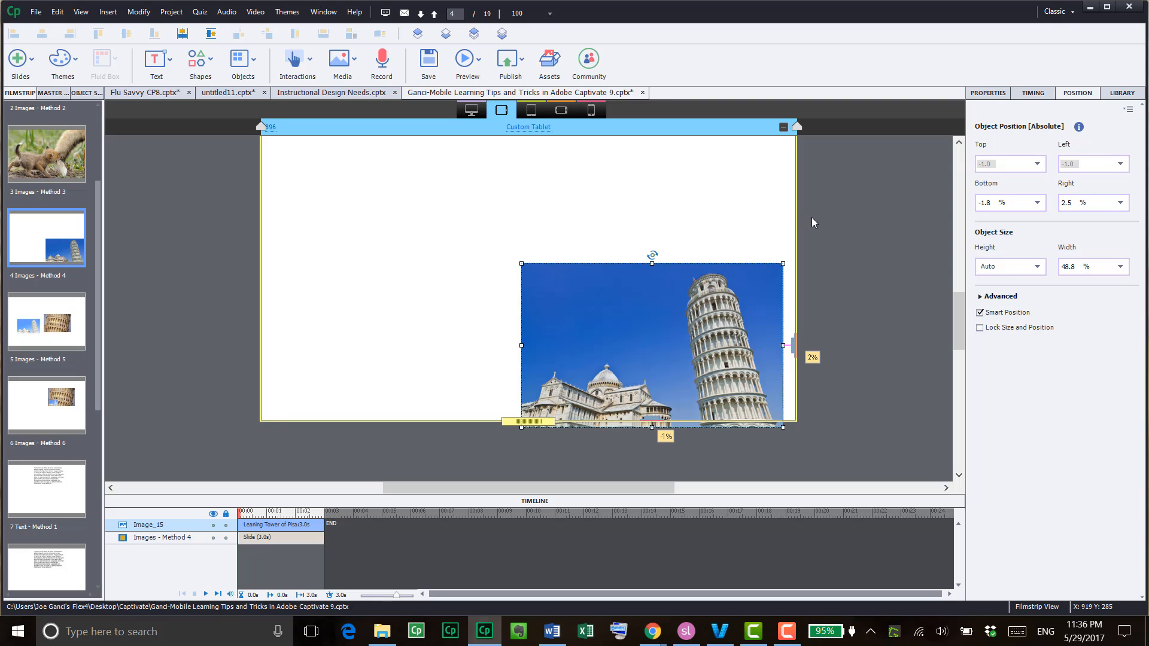
click(531, 110)
click(562, 113)
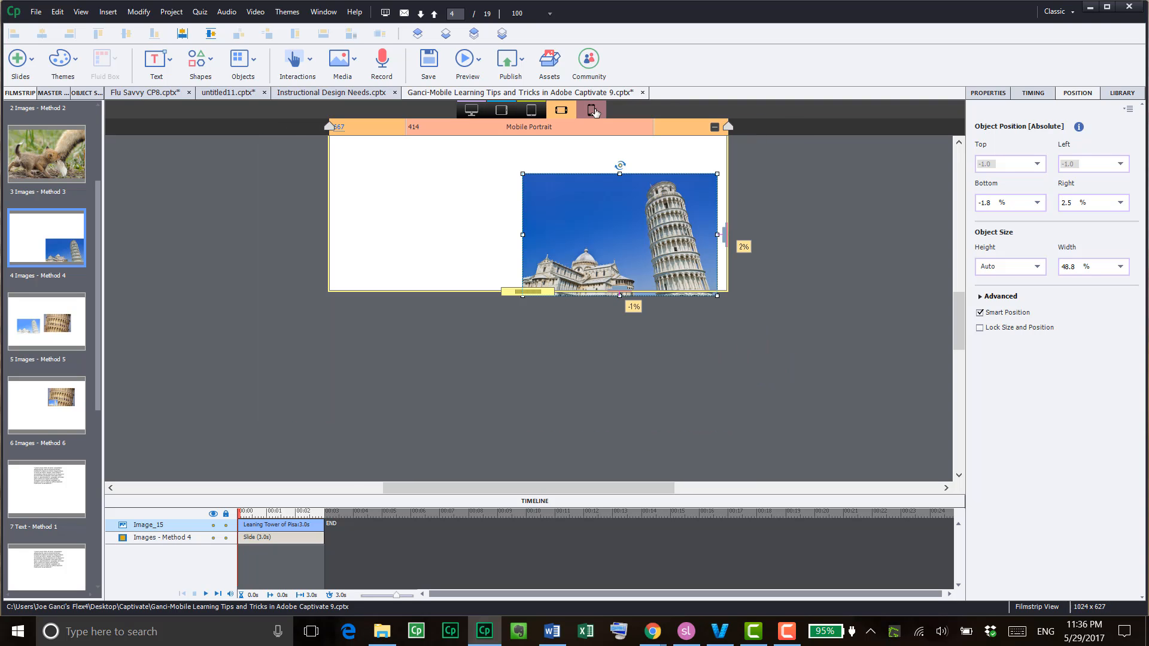
In the Desktop layout, move the Leaning Tower image to about 1.3% from the bottom and 1.8% from the right, then check the smaller layouts
click(472, 110)
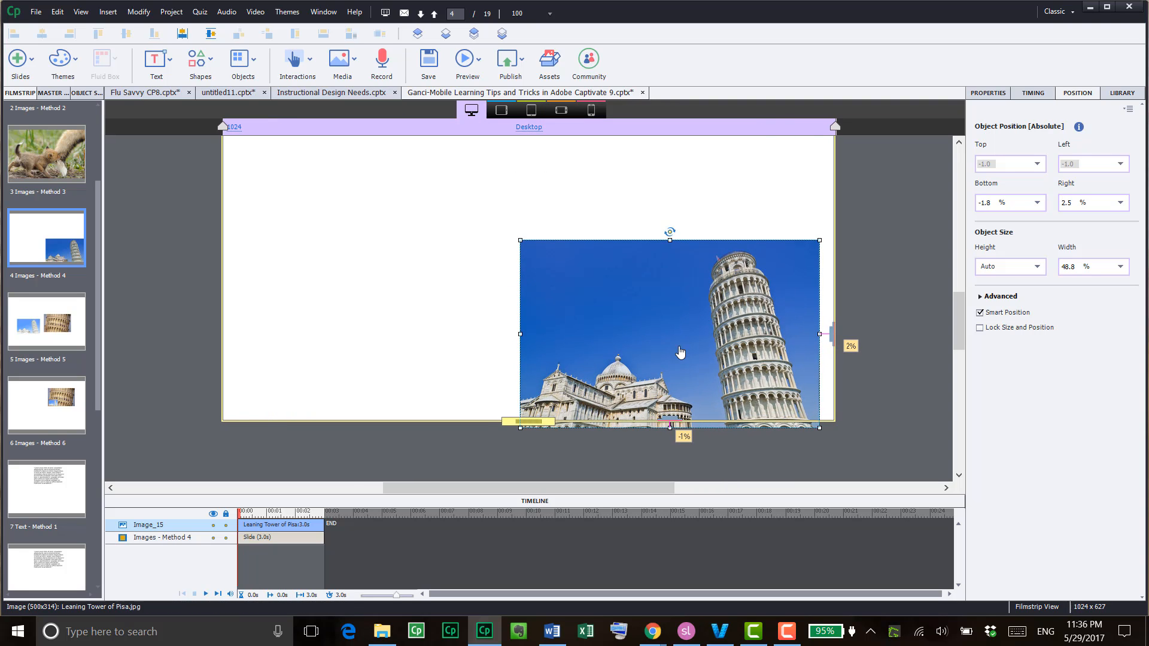
drag(678, 342, 686, 301)
click(502, 110)
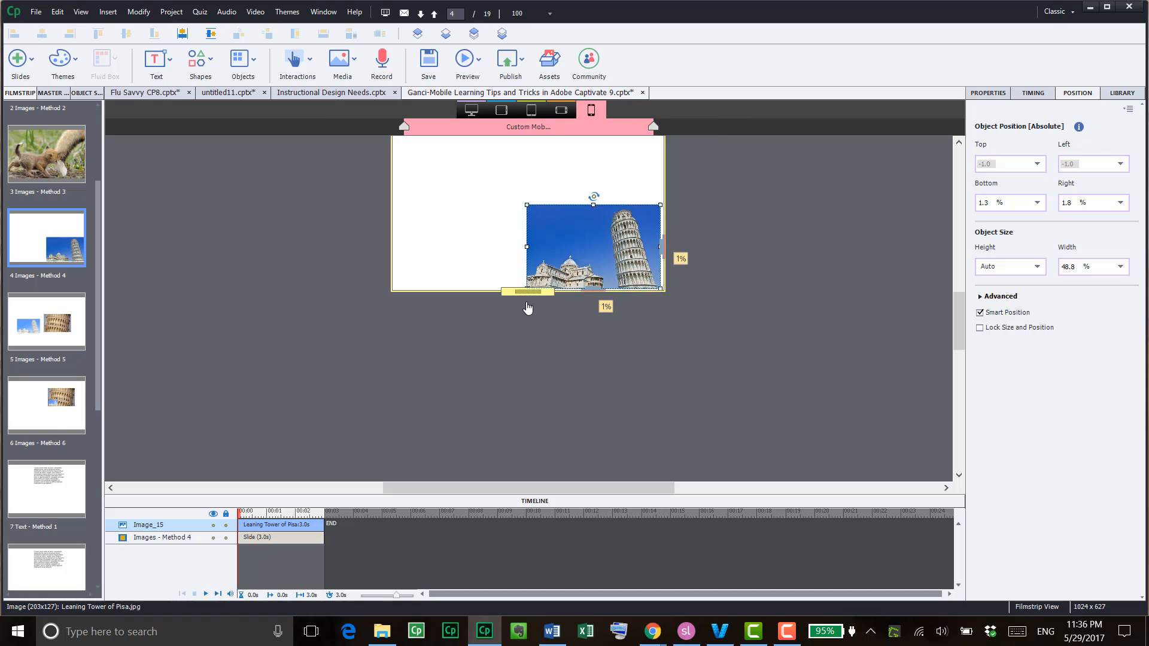
click(591, 110)
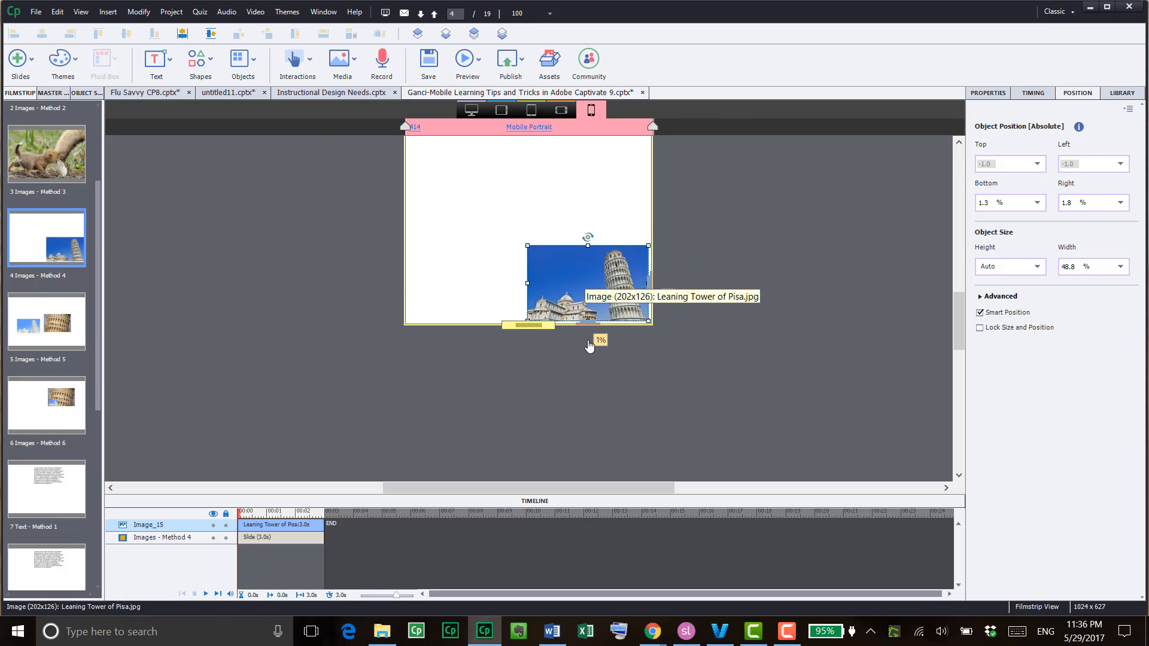
Open slide 5 in the Desktop layout and select the Leaning Tower image linked to the tower close-up
click(67, 341)
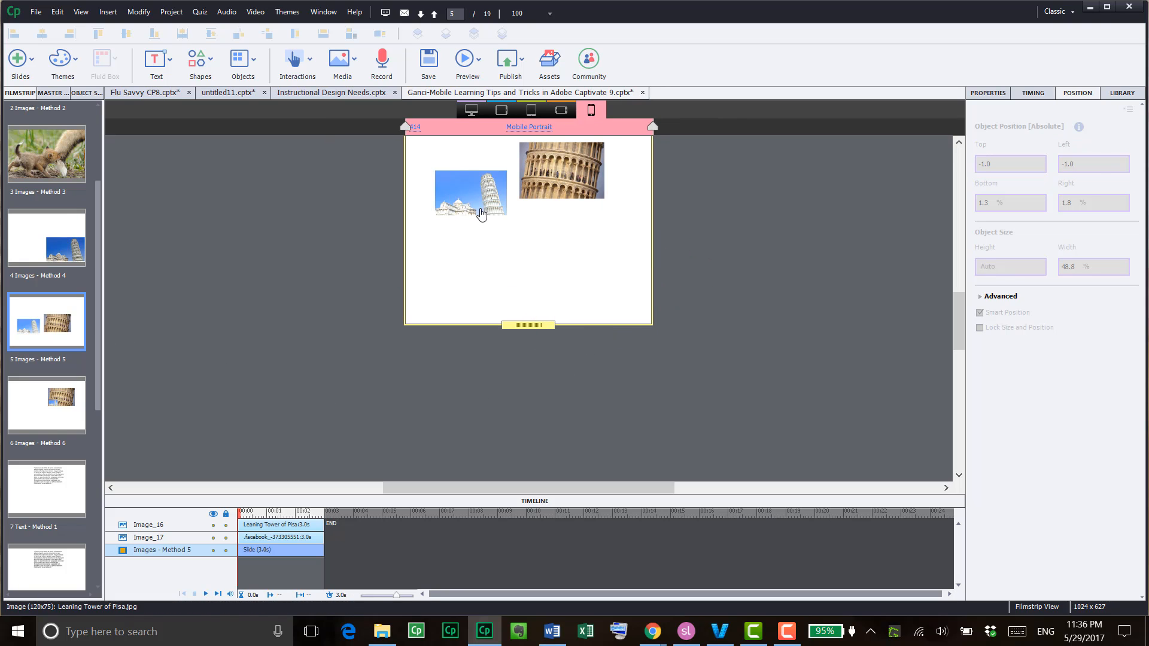
click(472, 110)
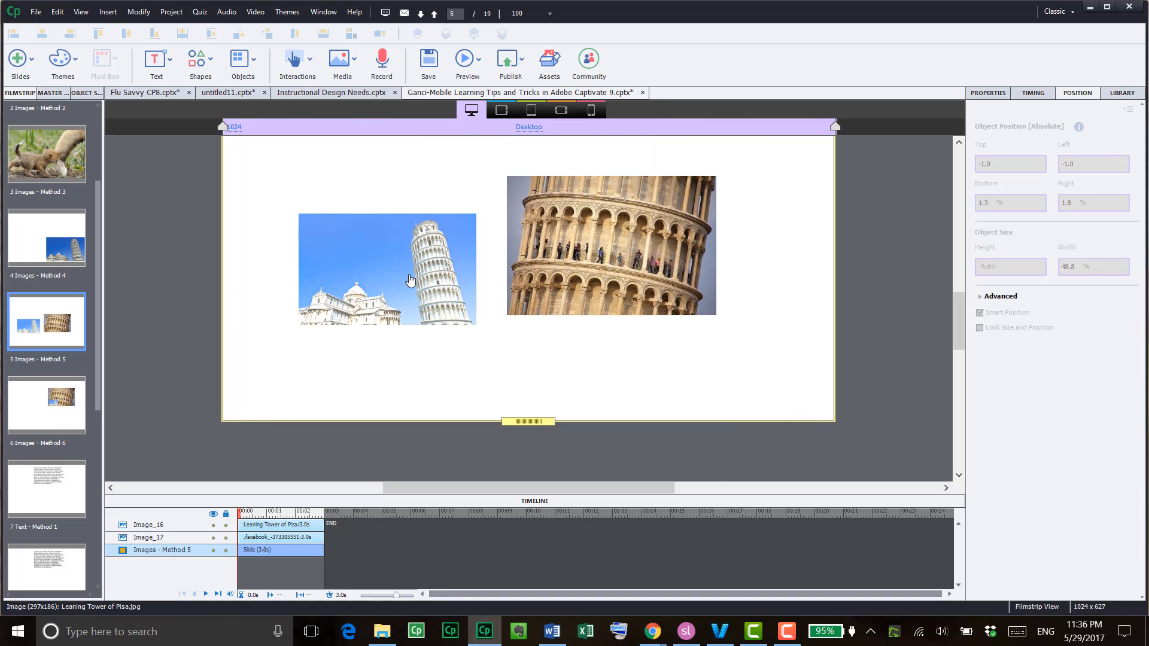
click(411, 281)
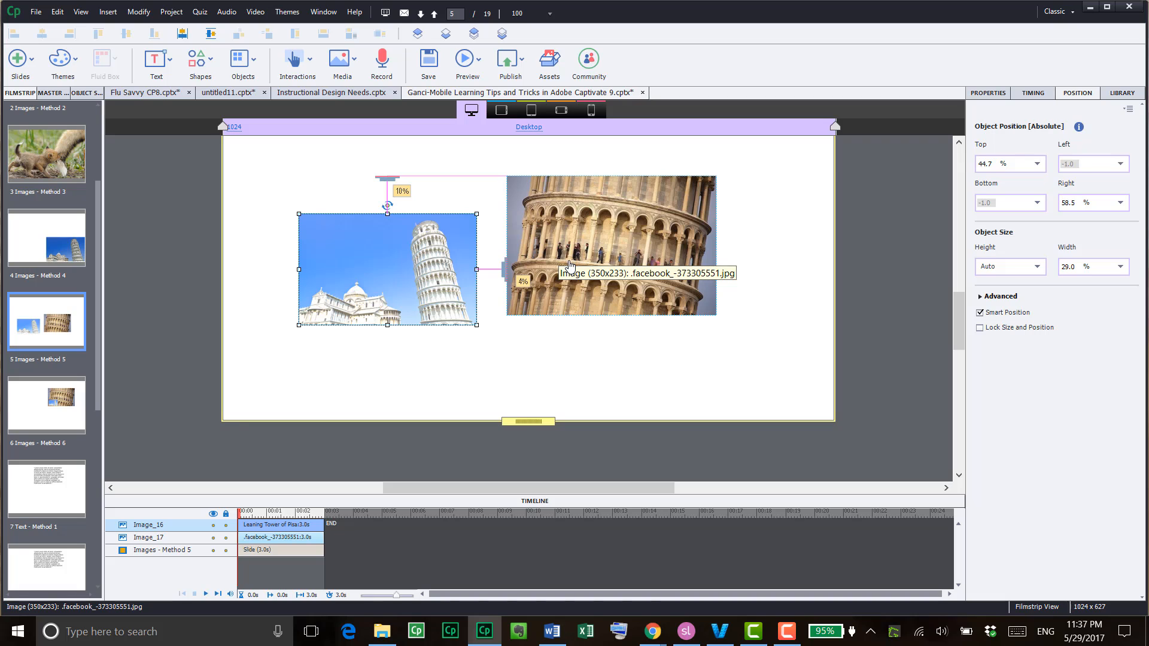
Reposition the tower close-up to about 42.1% top and 52.7% left, and its linked Leaning Tower image to about 39.1% top and 63.4% right
drag(570, 260, 584, 279)
drag(458, 333, 426, 298)
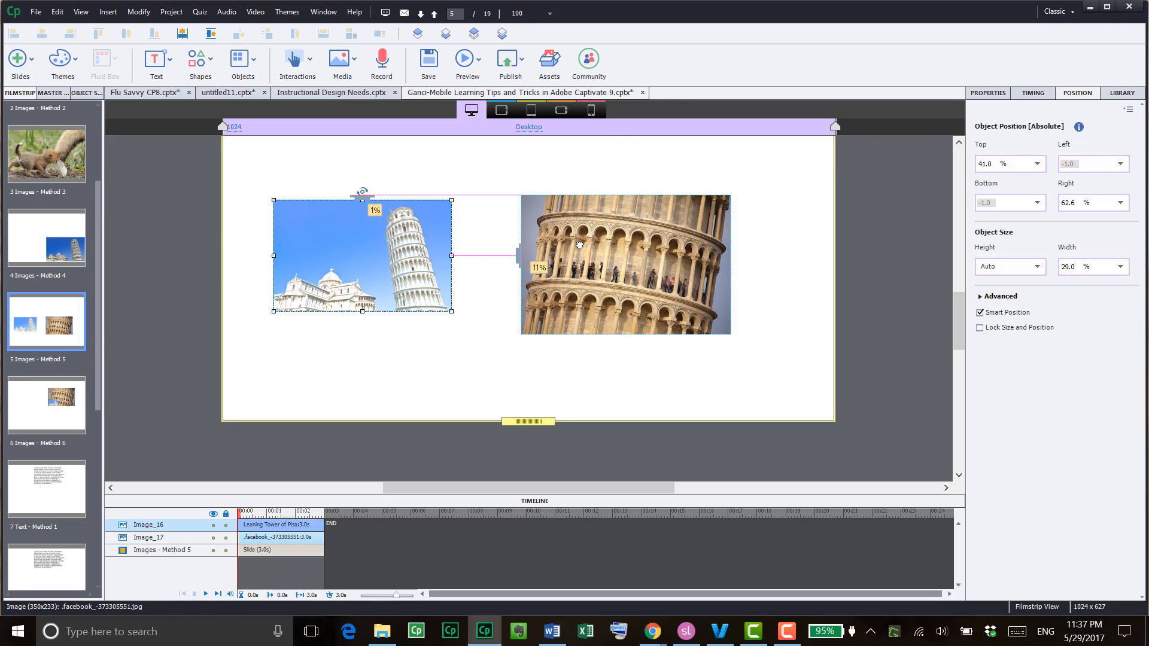
drag(579, 245, 595, 269)
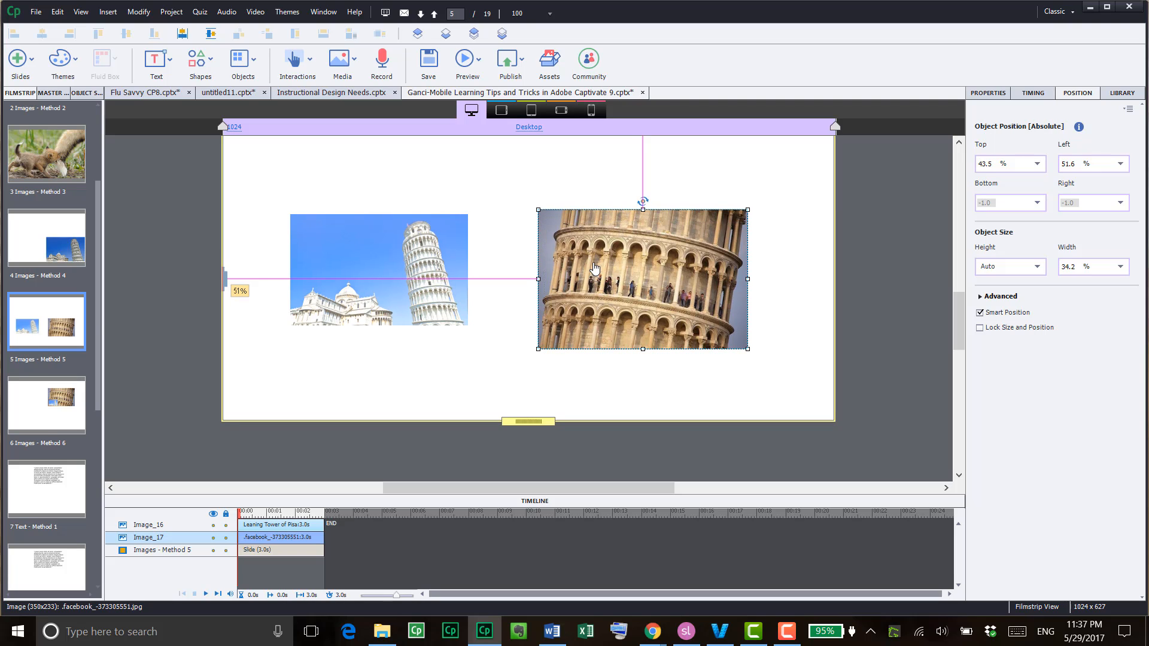
click(427, 246)
drag(427, 246, 431, 248)
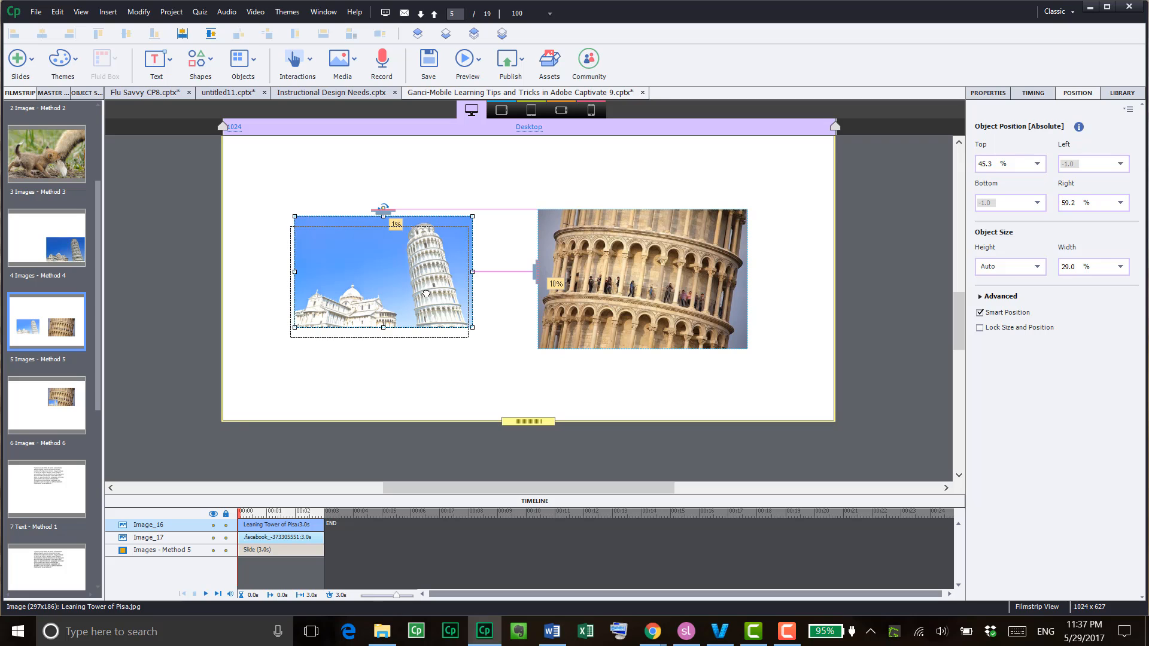
drag(432, 290, 428, 300)
click(599, 257)
drag(599, 258, 630, 266)
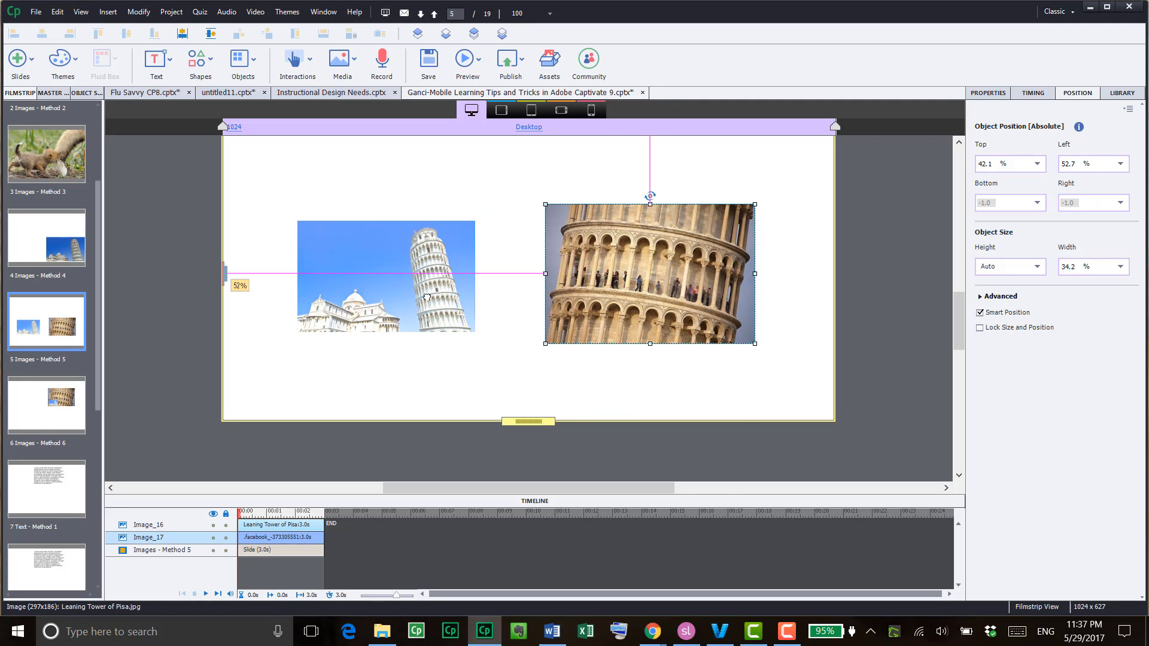
drag(427, 297, 397, 269)
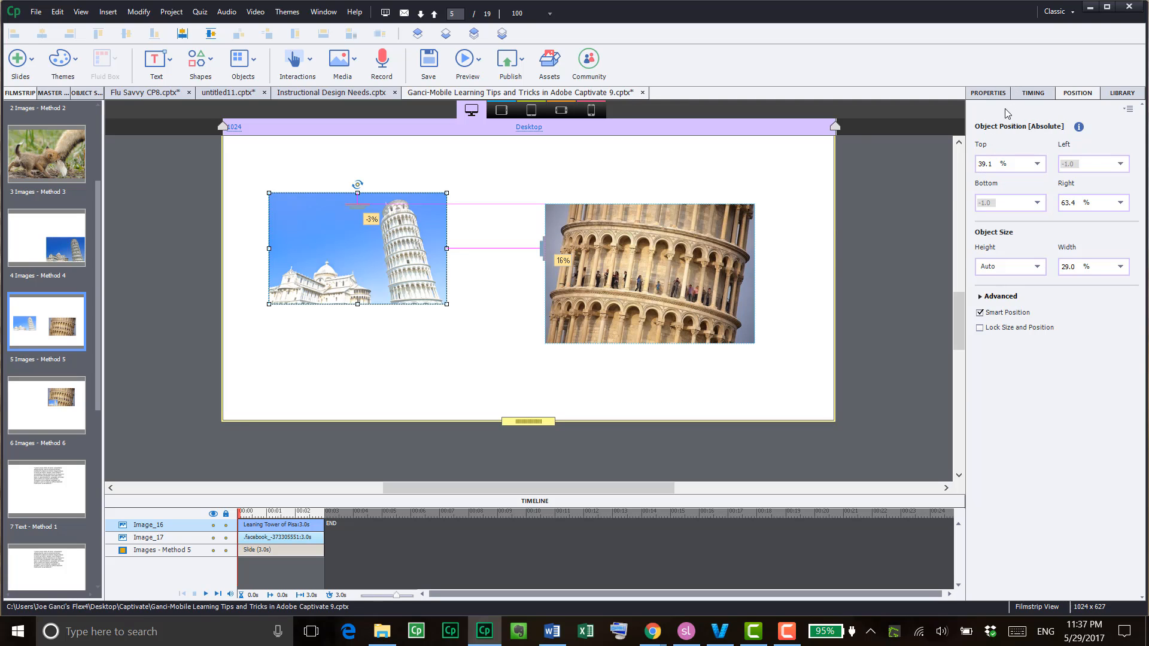
Preview the whole project in a maximized browser window and pause its playback
scroll(930, 333, up, 1)
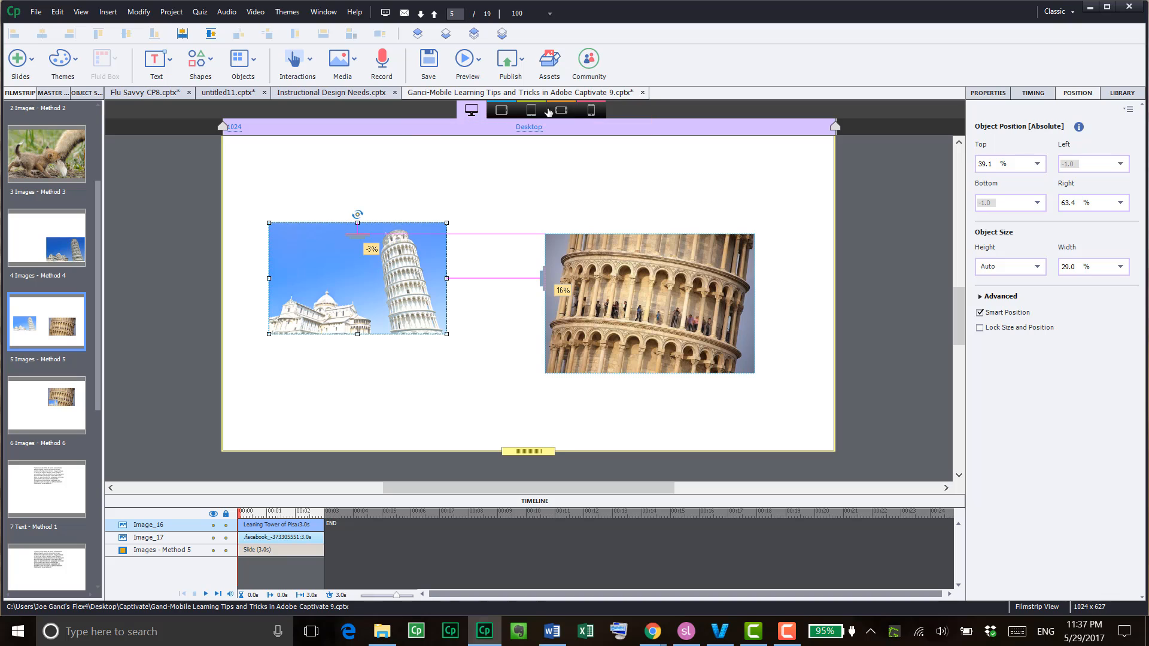
click(476, 68)
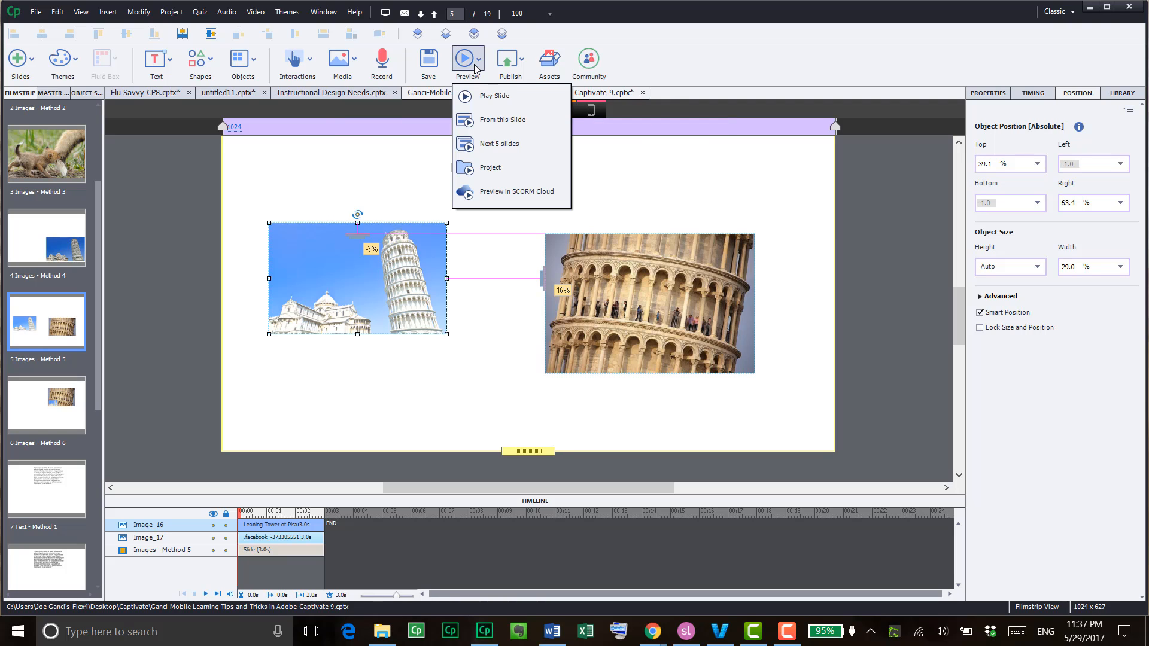
click(491, 167)
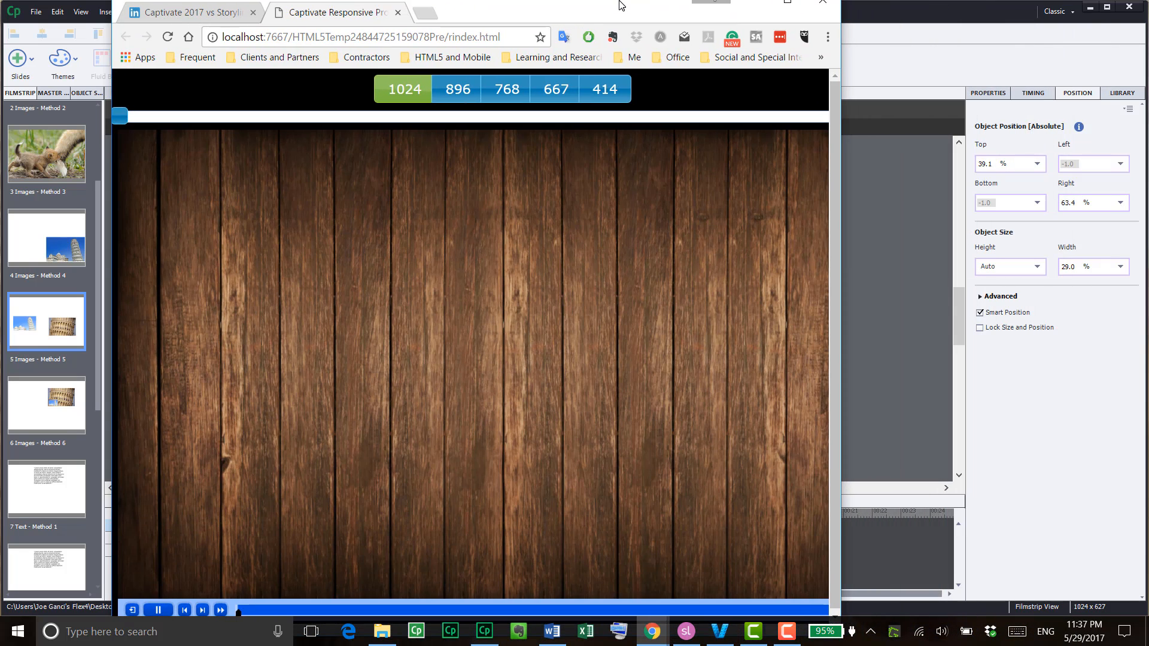
double_click(627, 9)
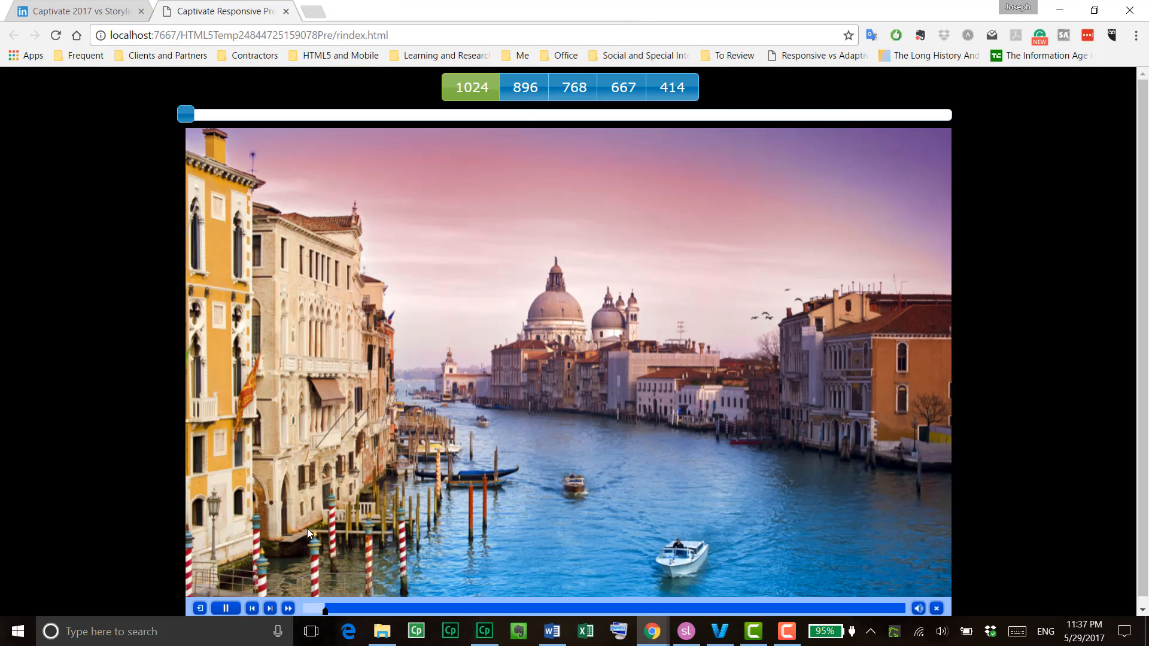
click(228, 609)
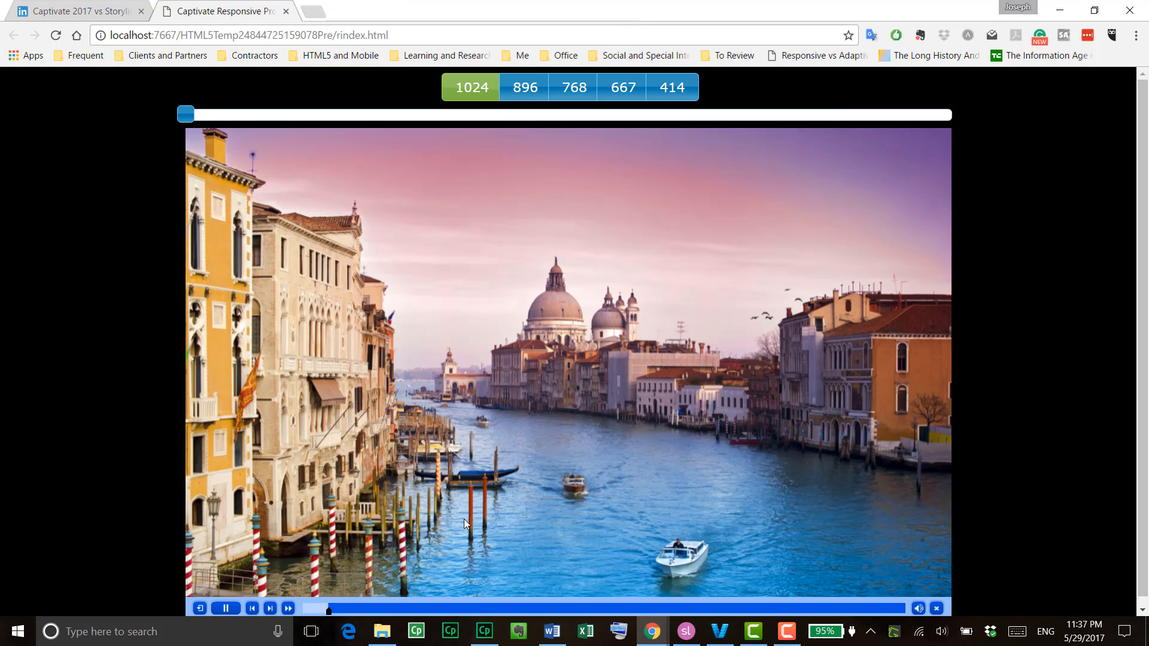
Check the Venice slide at the 896, 768, 667, 414 and 1024 preview widths, and at intermediate widths
click(527, 89)
click(573, 91)
click(625, 93)
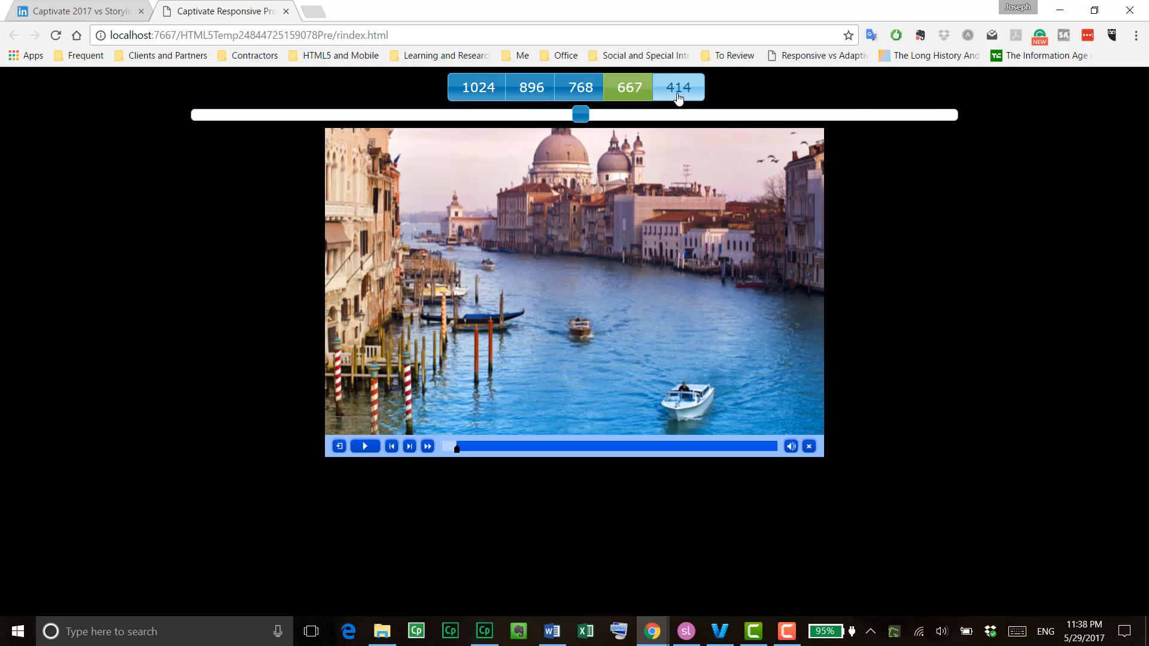
click(678, 96)
click(477, 89)
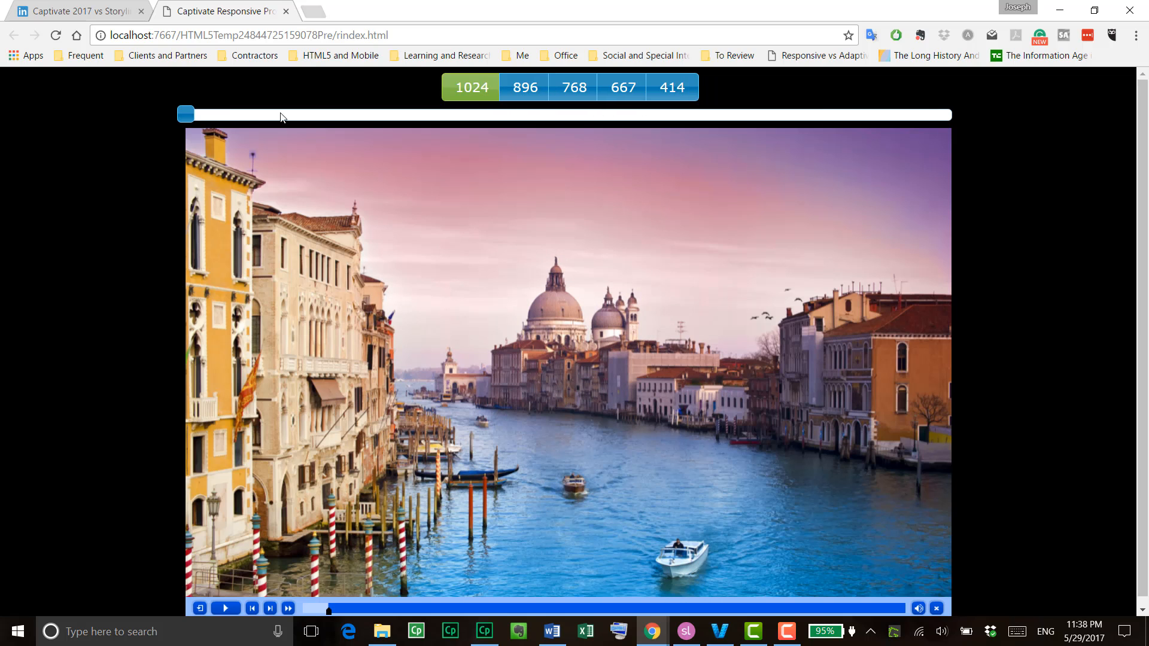
drag(197, 116, 149, 150)
drag(195, 119, 137, 102)
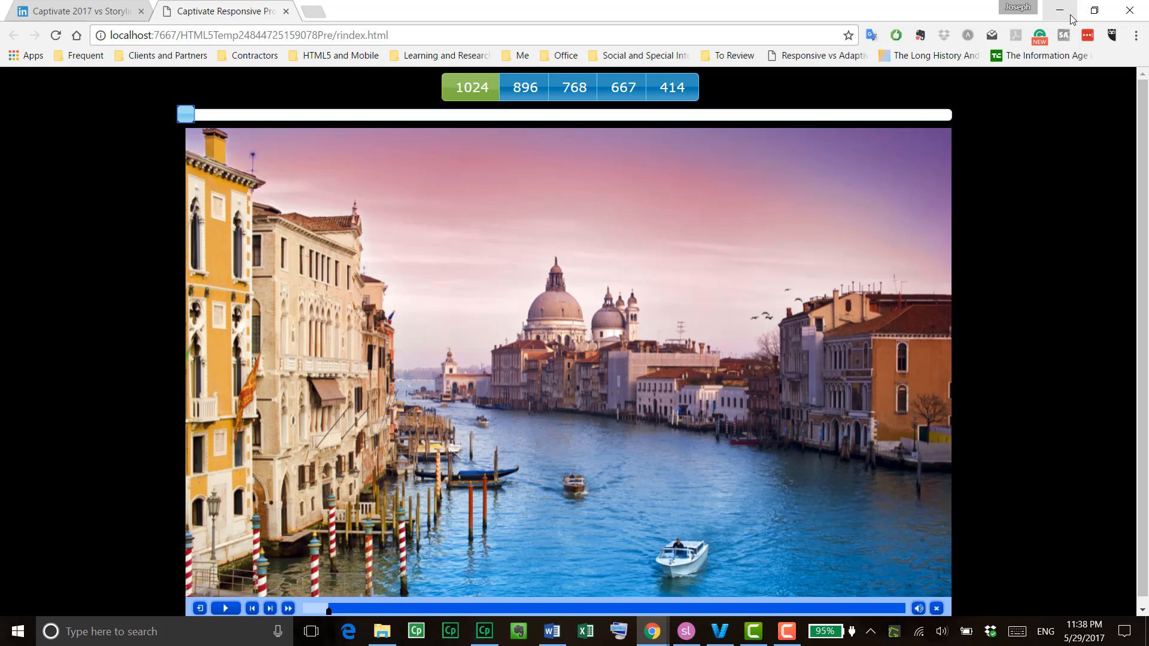
Return to Adobe Captivate from the browser preview and open the recent project Gamified with While.cptx
double_click(923, 18)
drag(590, 14, 1148, 63)
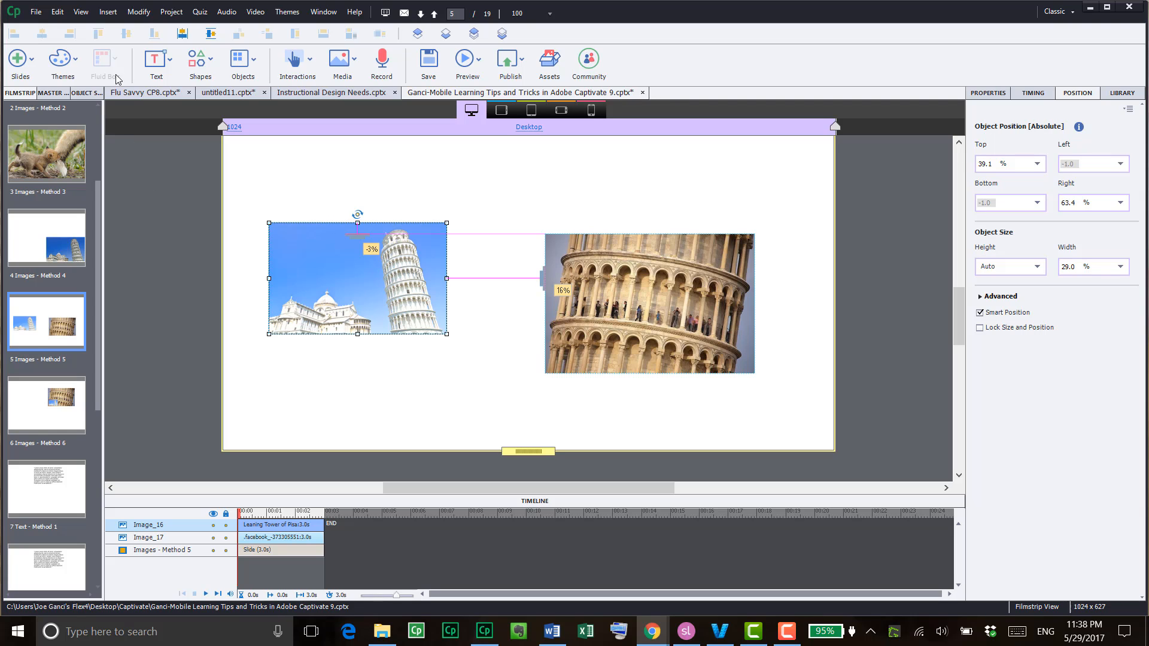
click(41, 16)
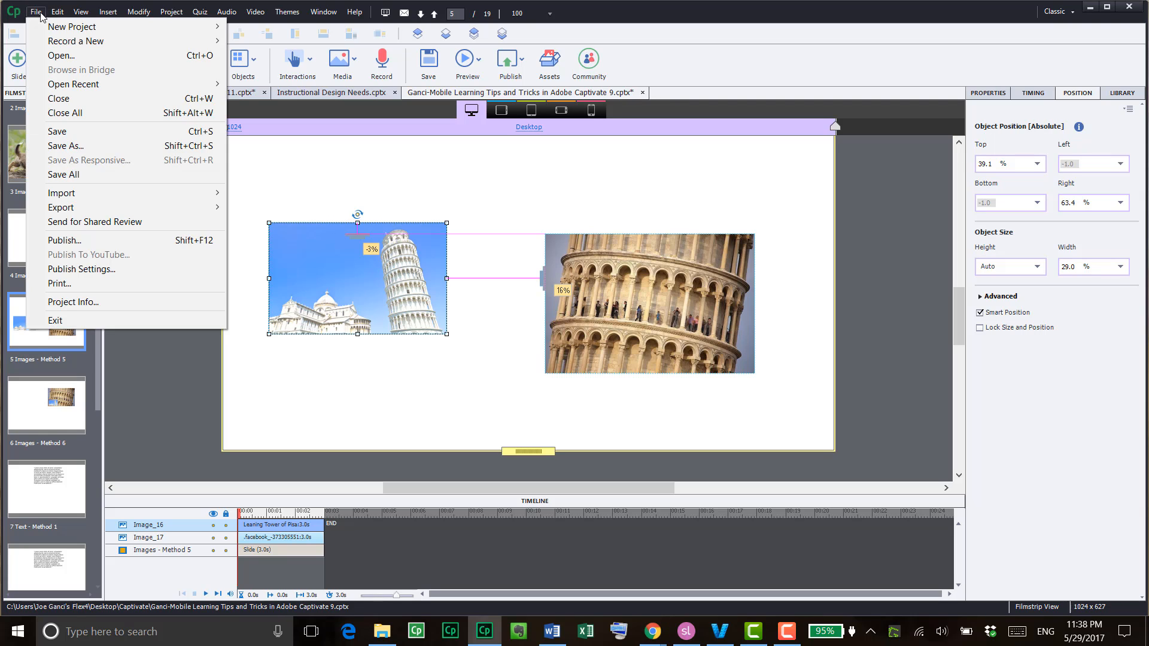
mouse_move(63, 89)
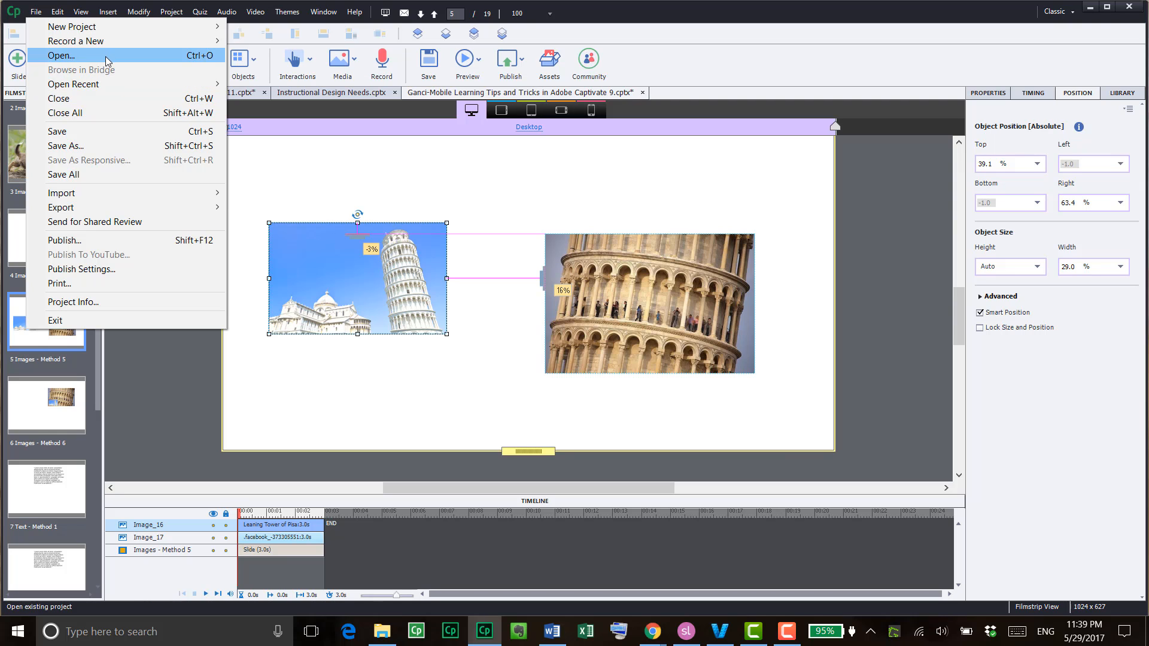
mouse_move(106, 82)
click(256, 114)
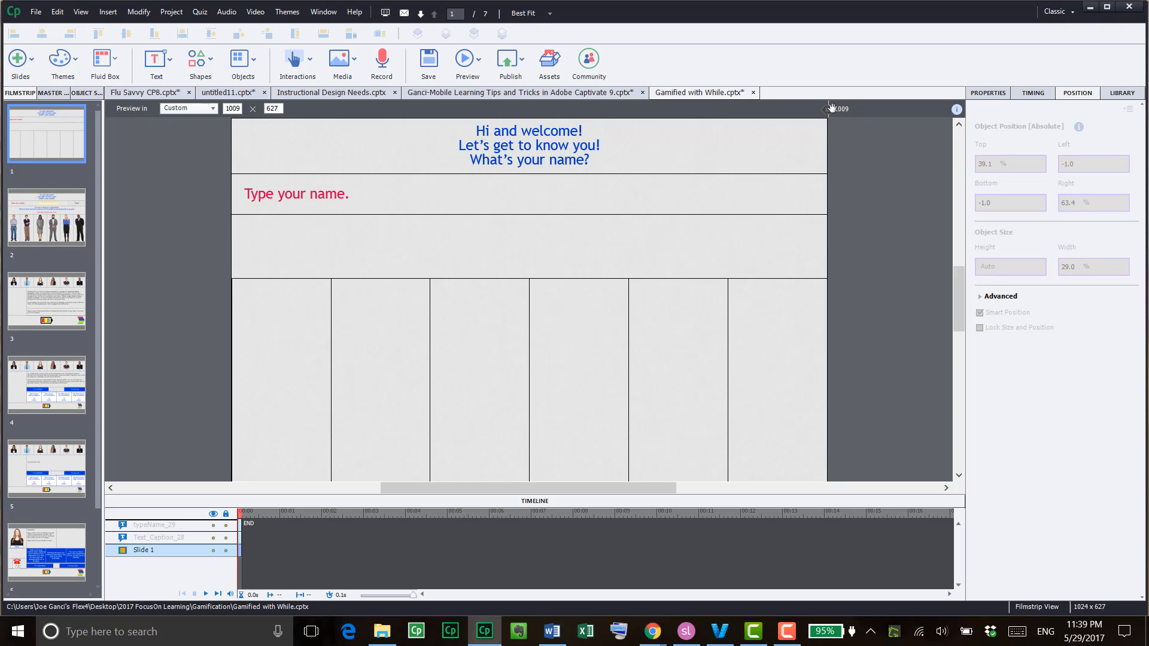
Test the first slide's fluid boxes at a narrower preview width, and widen the preview back to 1020
drag(830, 107, 740, 109)
mouse_move(642, 109)
mouse_down()
mouse_move(355, 106)
mouse_move(840, 108)
mouse_up()
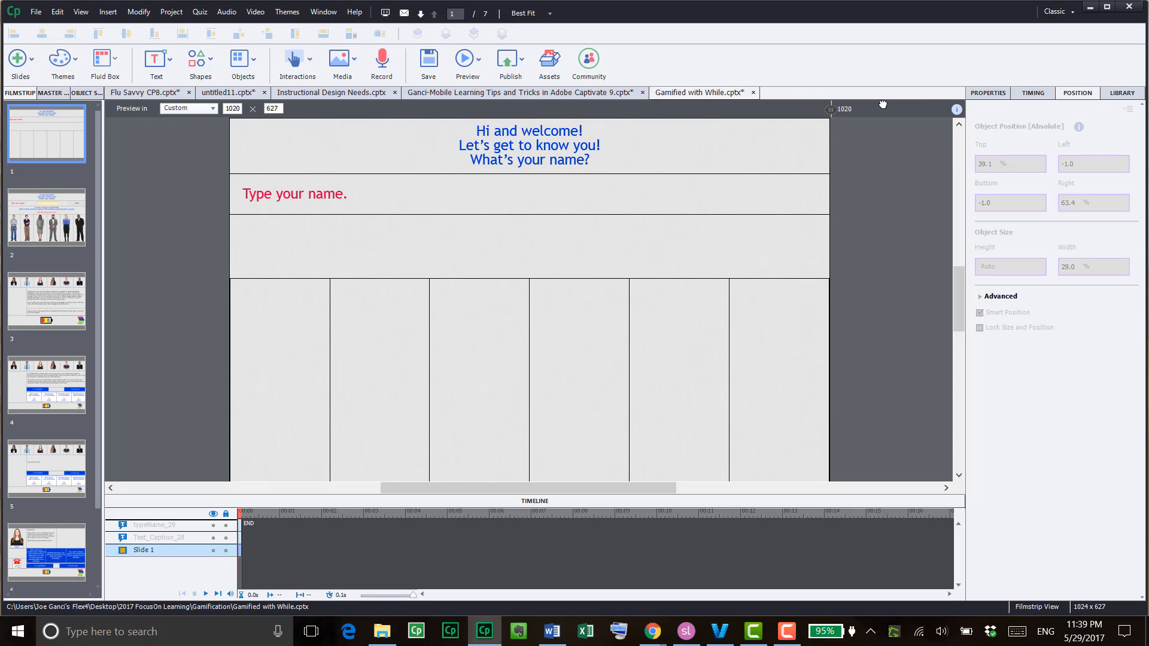
Look at the available preview devices and the option to name a new custom preview, without creating one
click(213, 109)
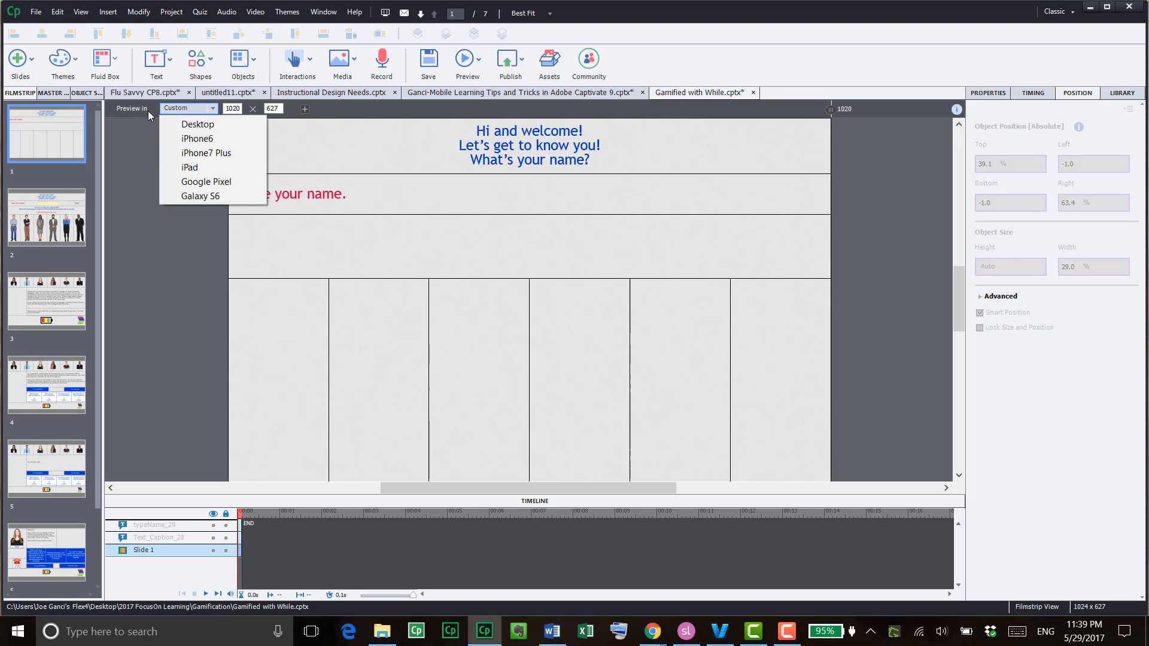
click(336, 111)
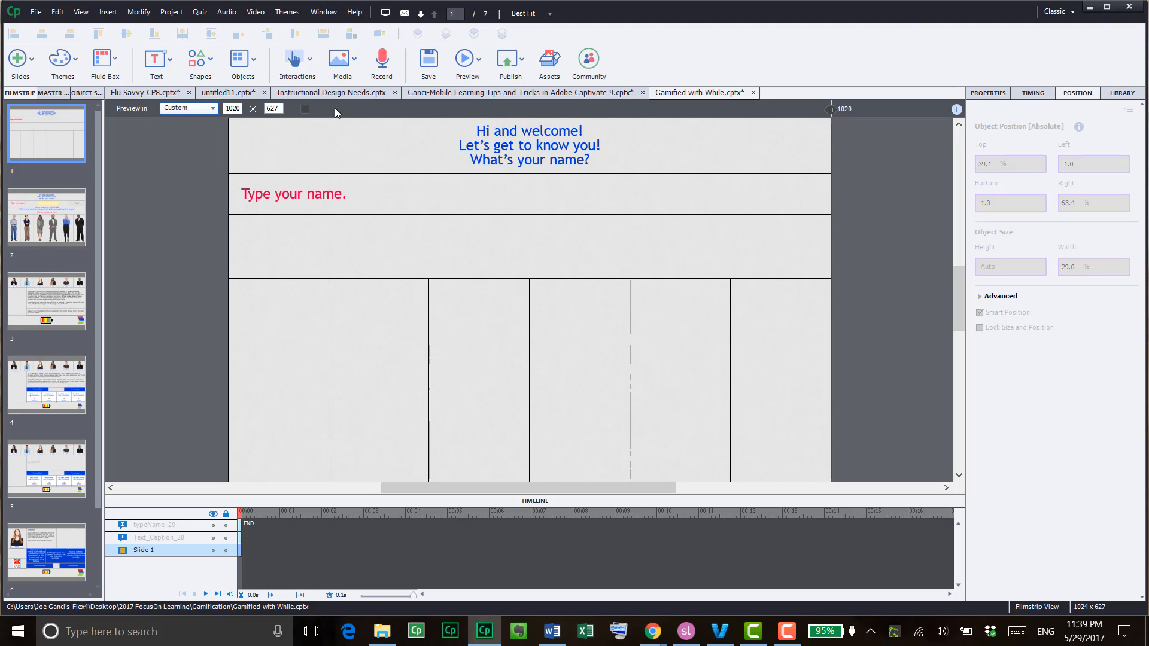
click(305, 109)
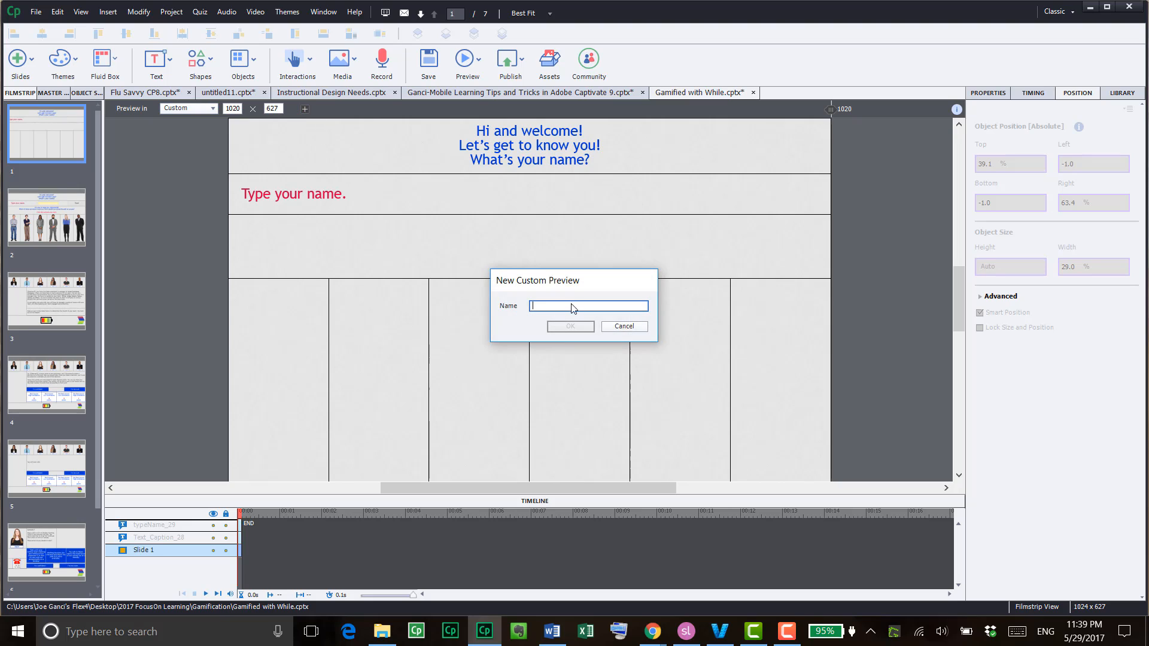
click(608, 329)
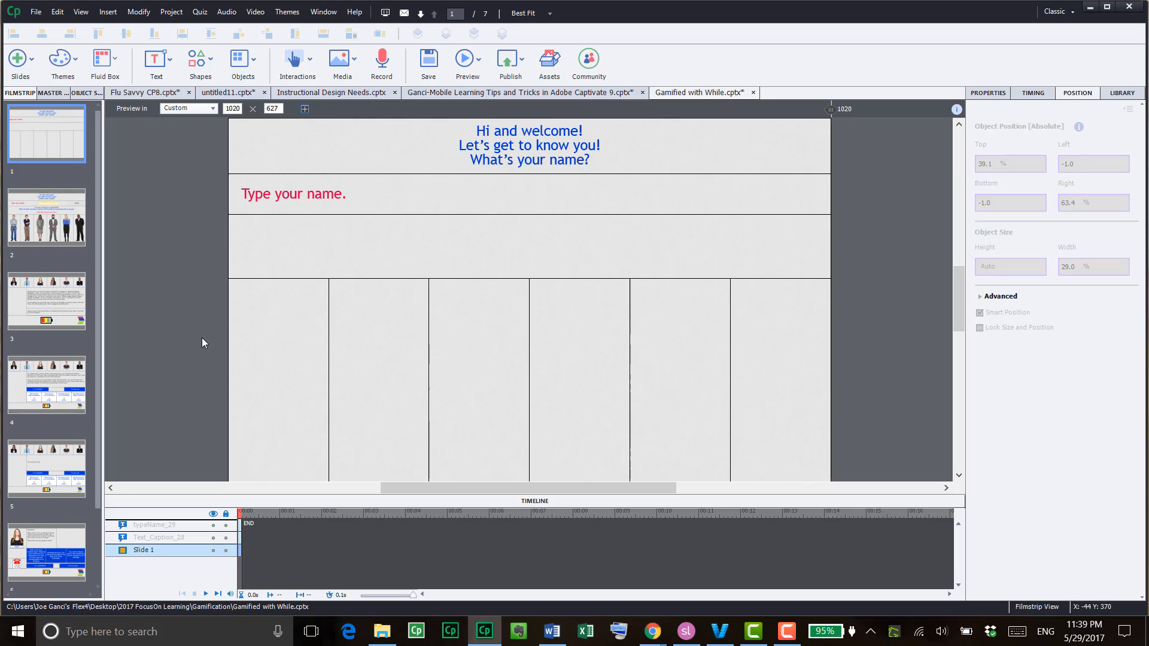
Open slide 2 with the six assistants and preview the whole project in the browser
click(51, 210)
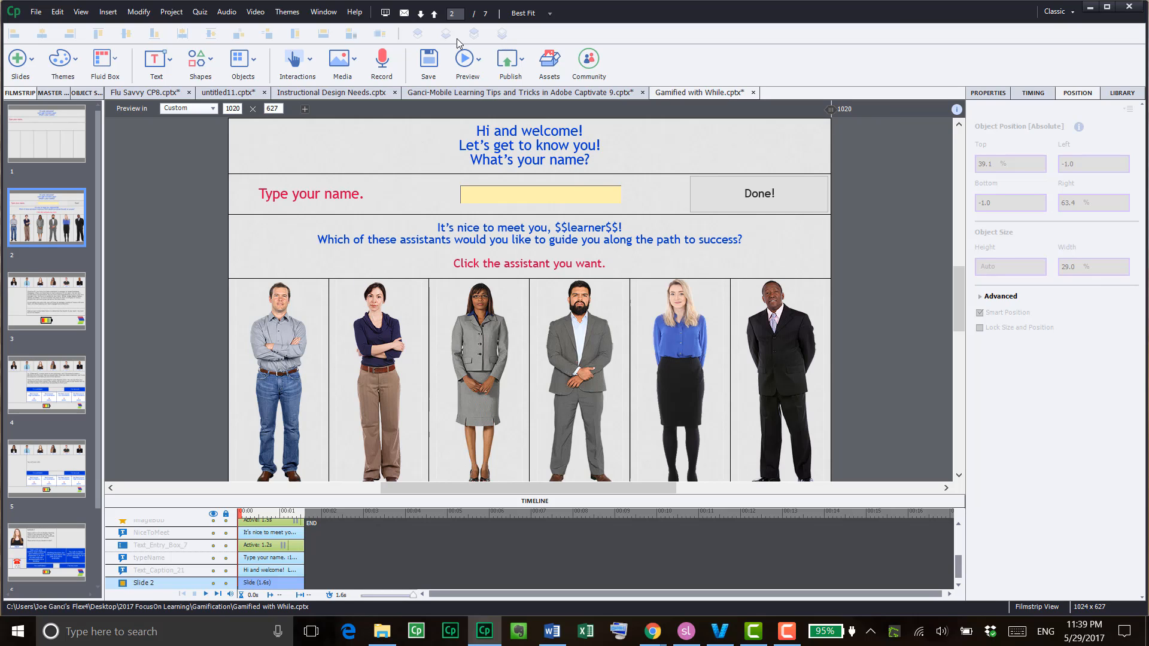
click(468, 66)
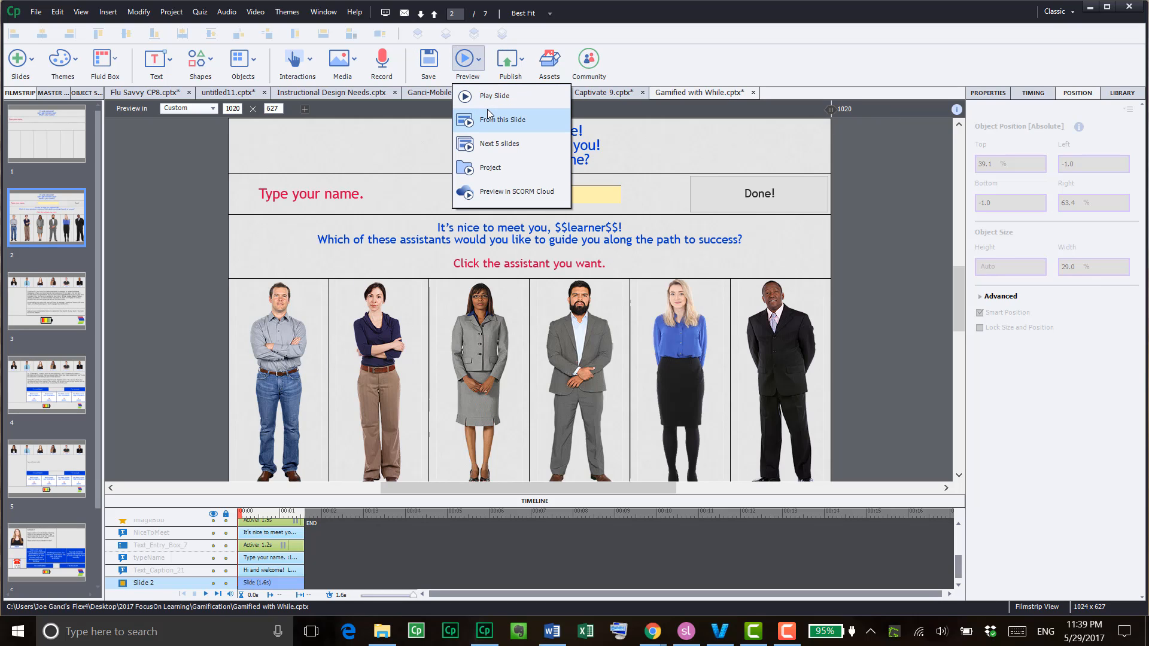
click(500, 169)
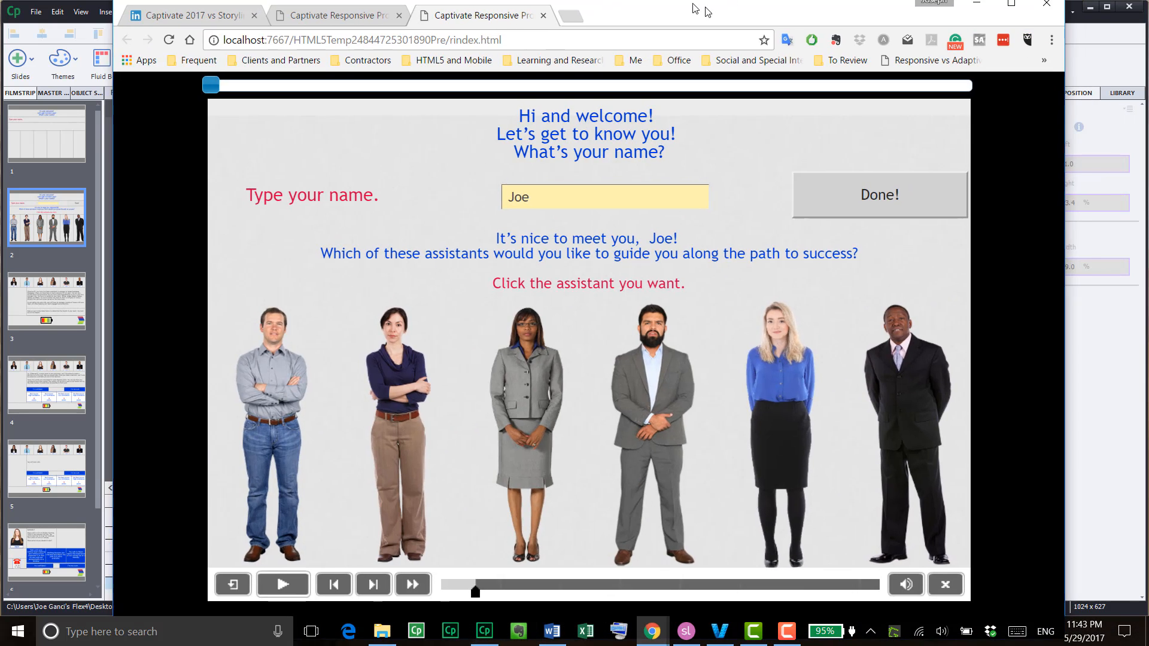
Reposition the browser preview window and check how the assistant-selection slide adapts as its width is narrowed and widened
drag(695, 8, 614, 12)
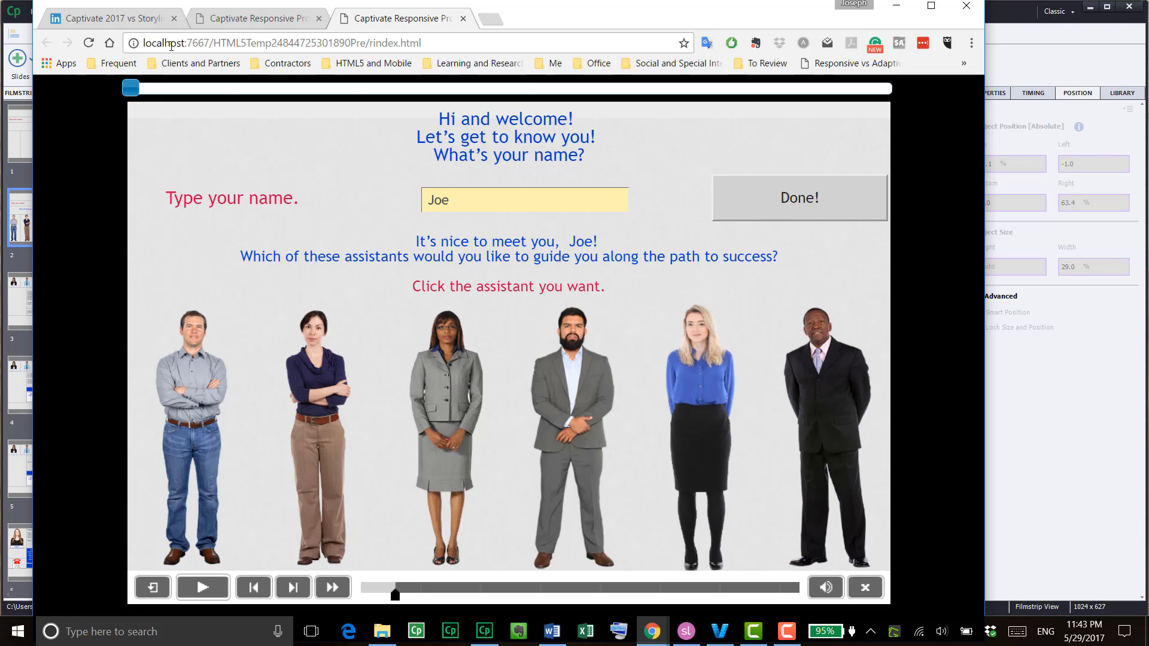
drag(143, 89, 894, 124)
drag(894, 124, 204, 220)
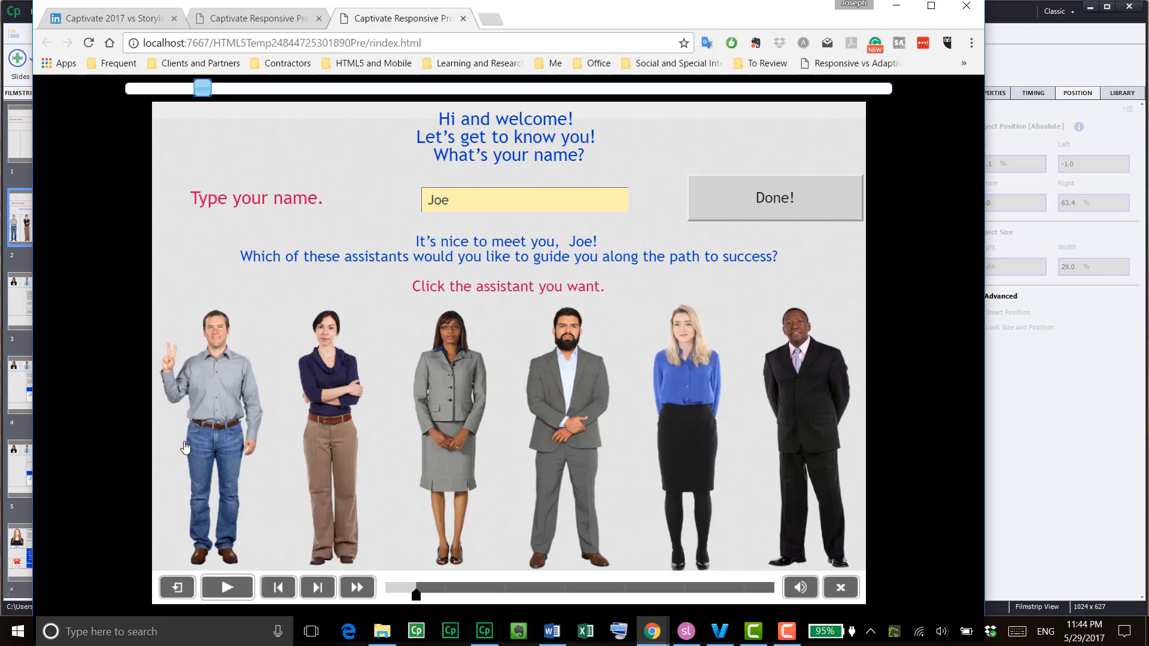
Widen the previewed assistant-selection slide to its full width, and move the browser window aside to uncover the project
drag(203, 94, 140, 99)
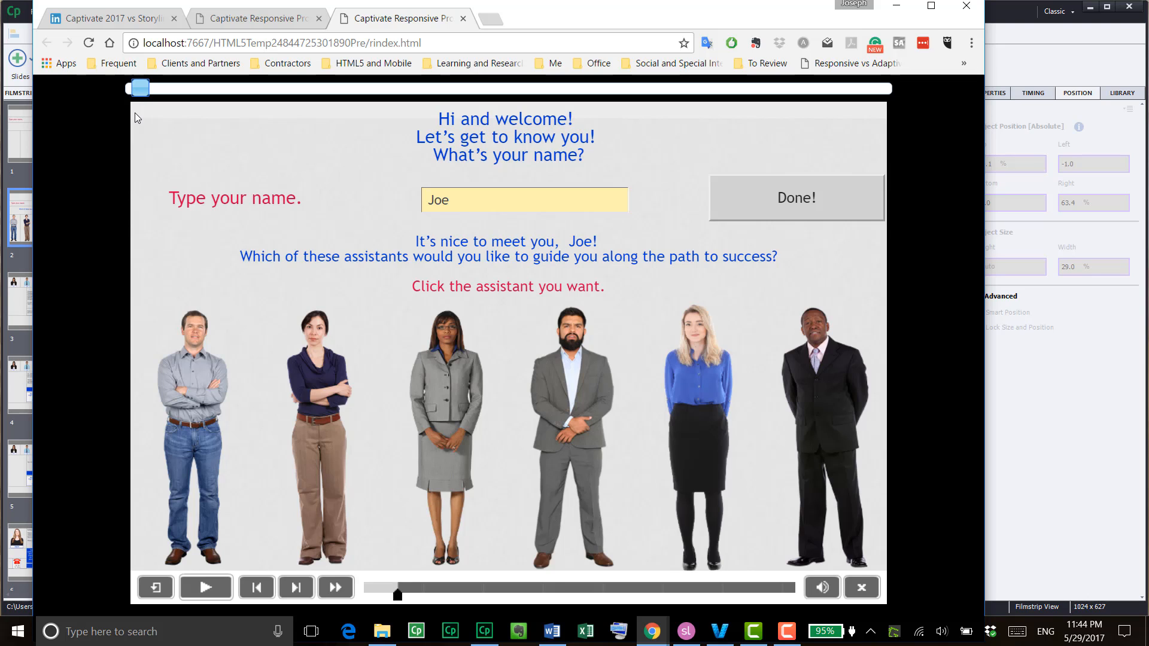
drag(605, 9, 1148, 113)
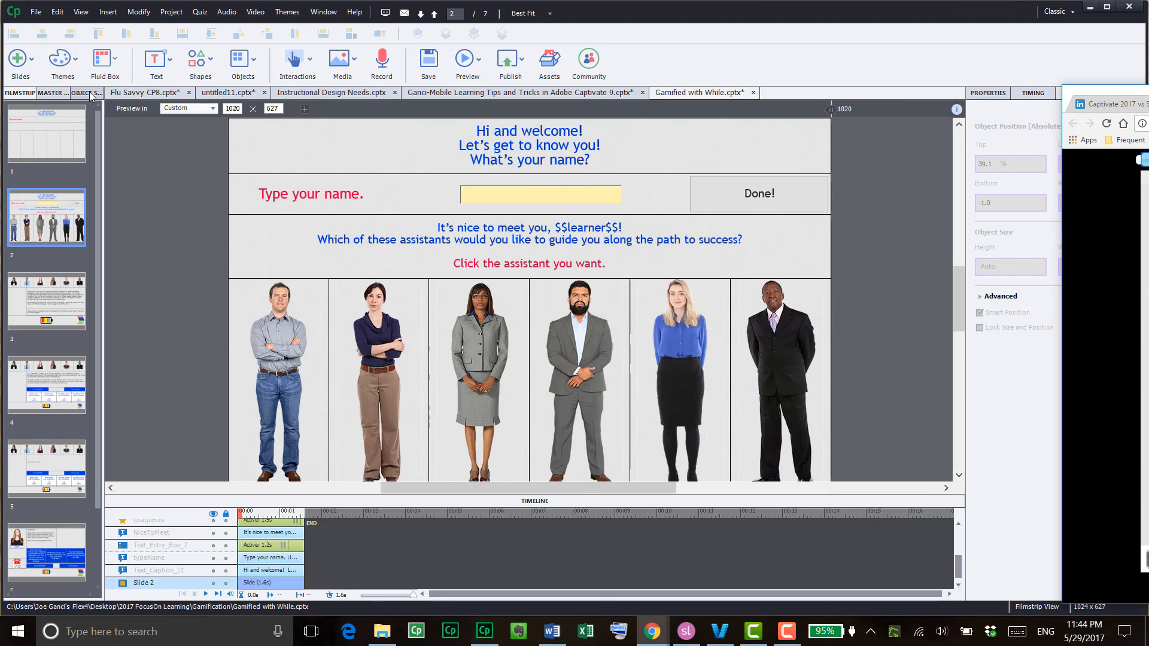
Look at the fluid box orientation options and review the layouts of slides 3, 4 and 5
click(100, 70)
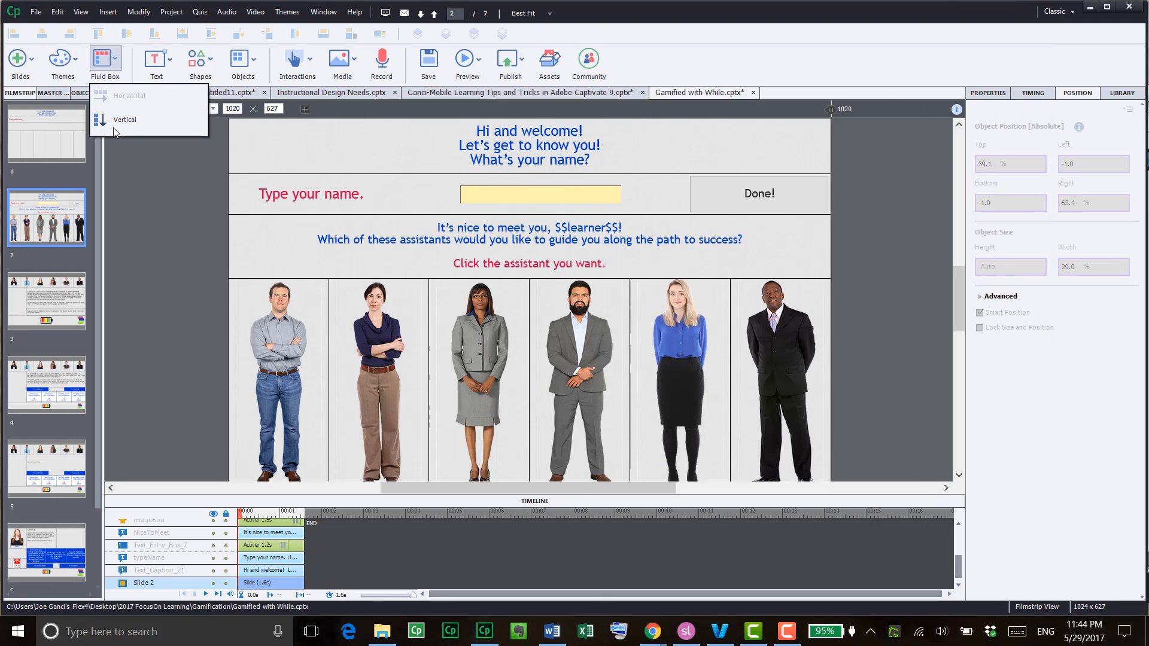
click(144, 263)
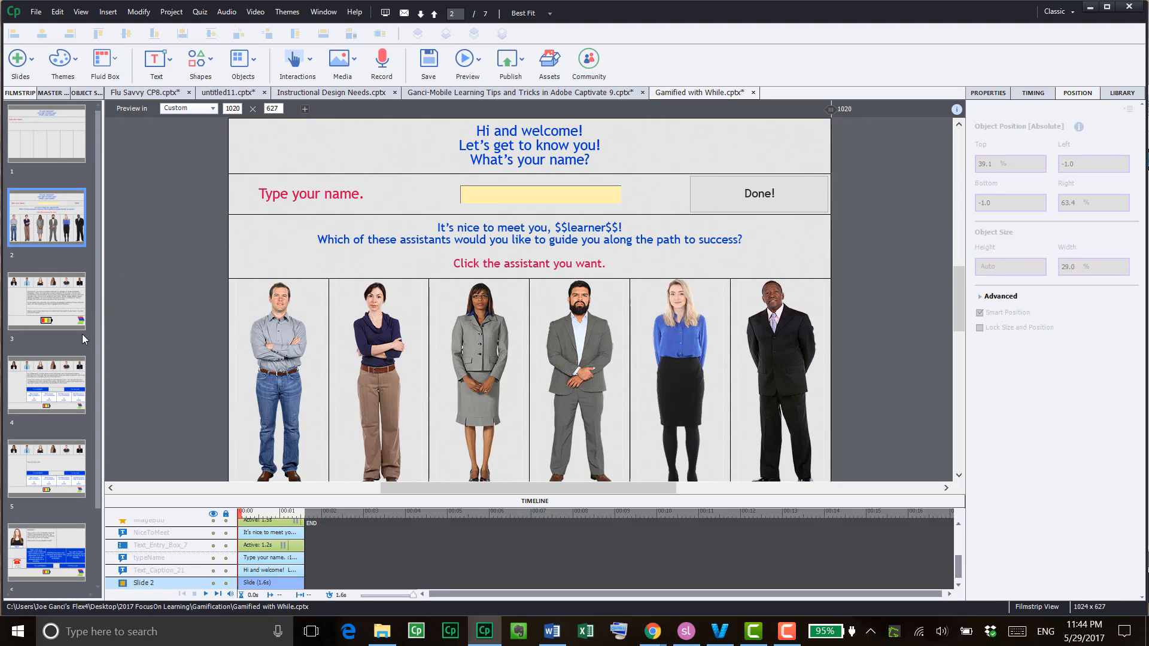
click(51, 297)
click(56, 380)
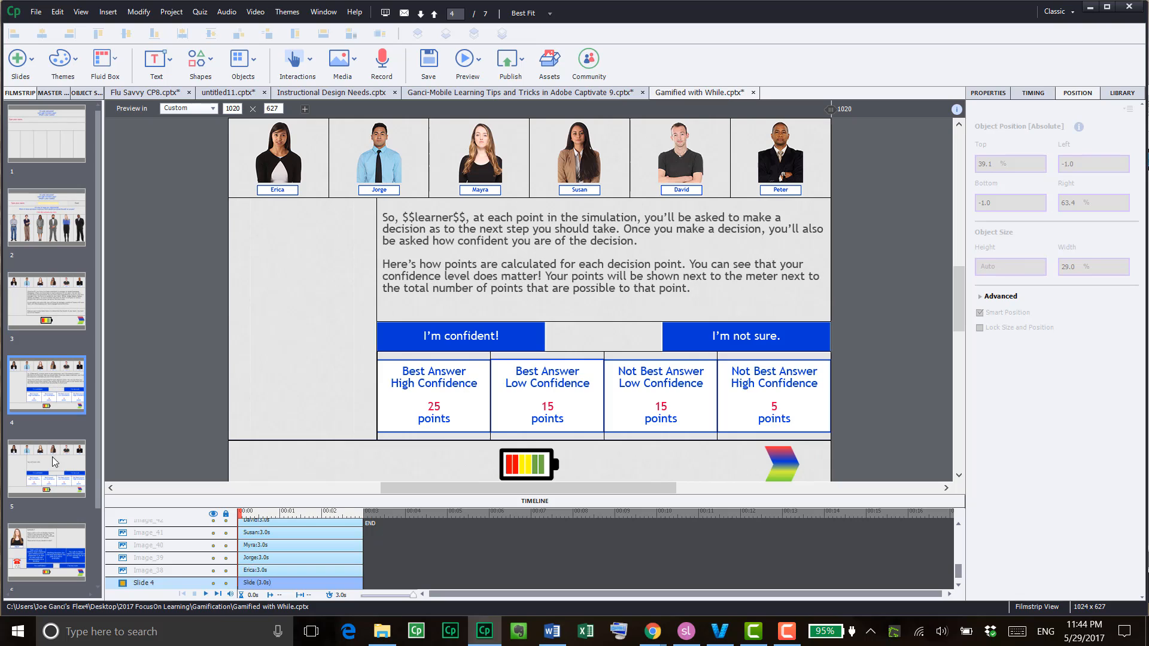
click(52, 463)
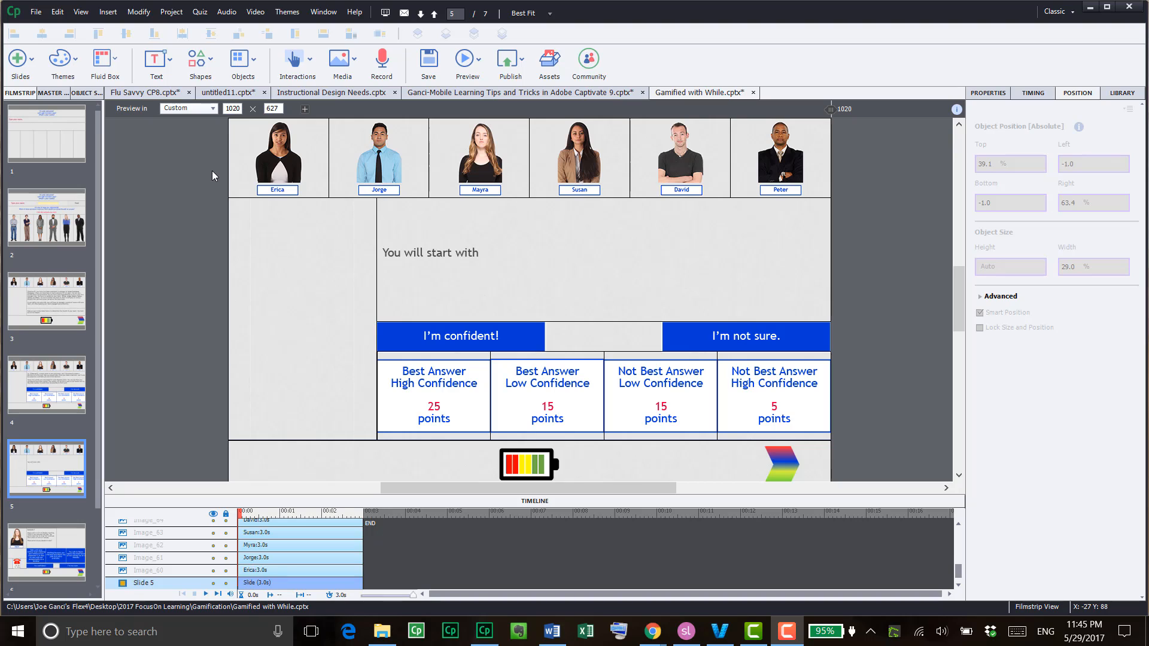
Insert car.svg from the Desktop's images folder as an SVG on slide 1 of the untitled11.cptx project
click(225, 95)
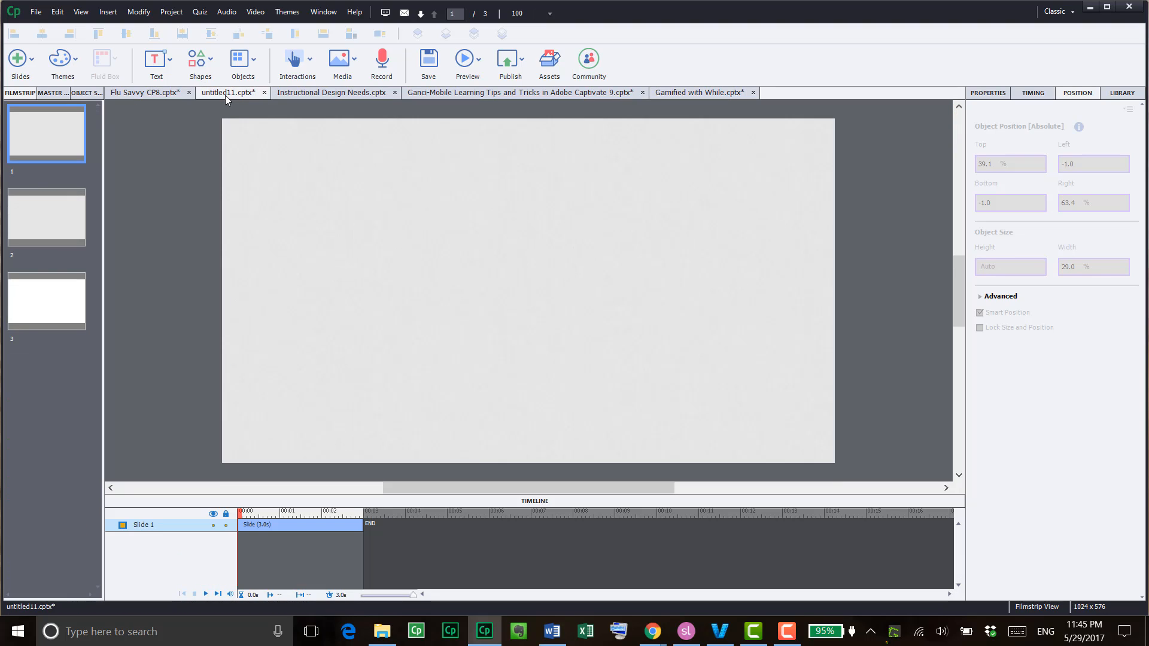
click(351, 76)
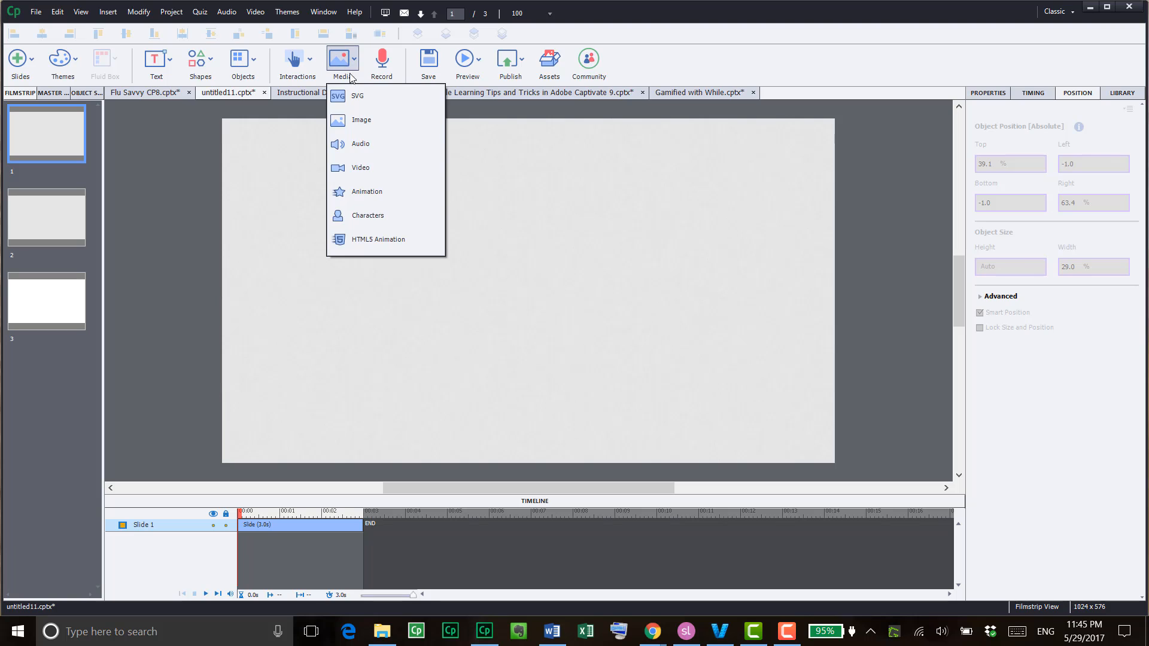
click(397, 96)
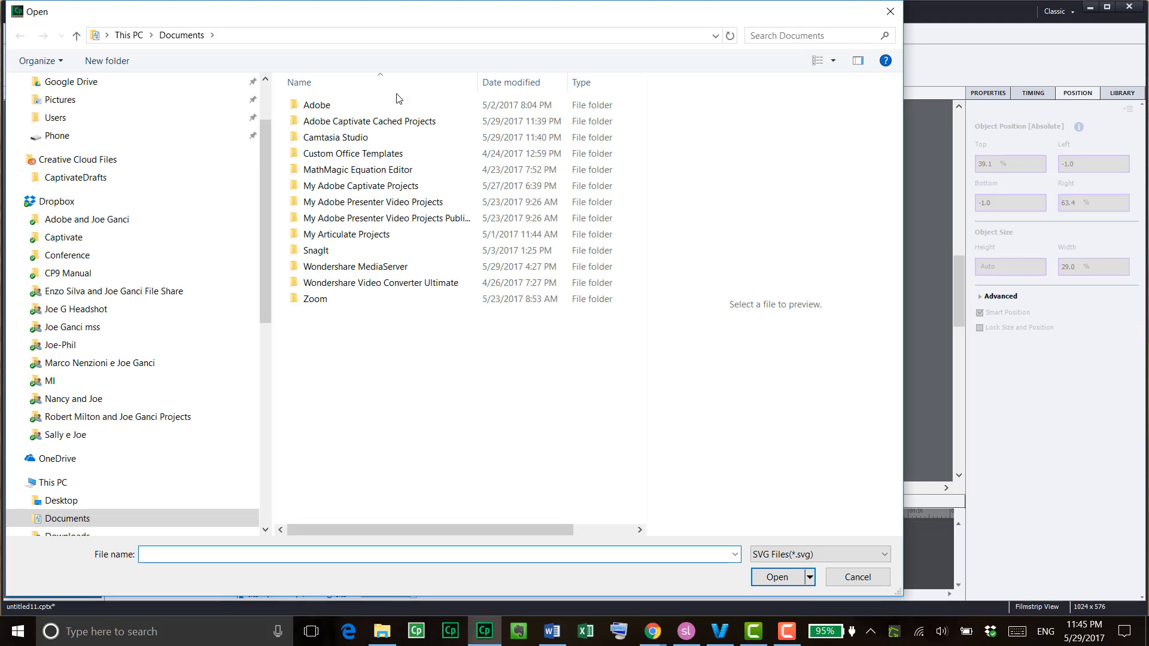
scroll(149, 287, up, 2)
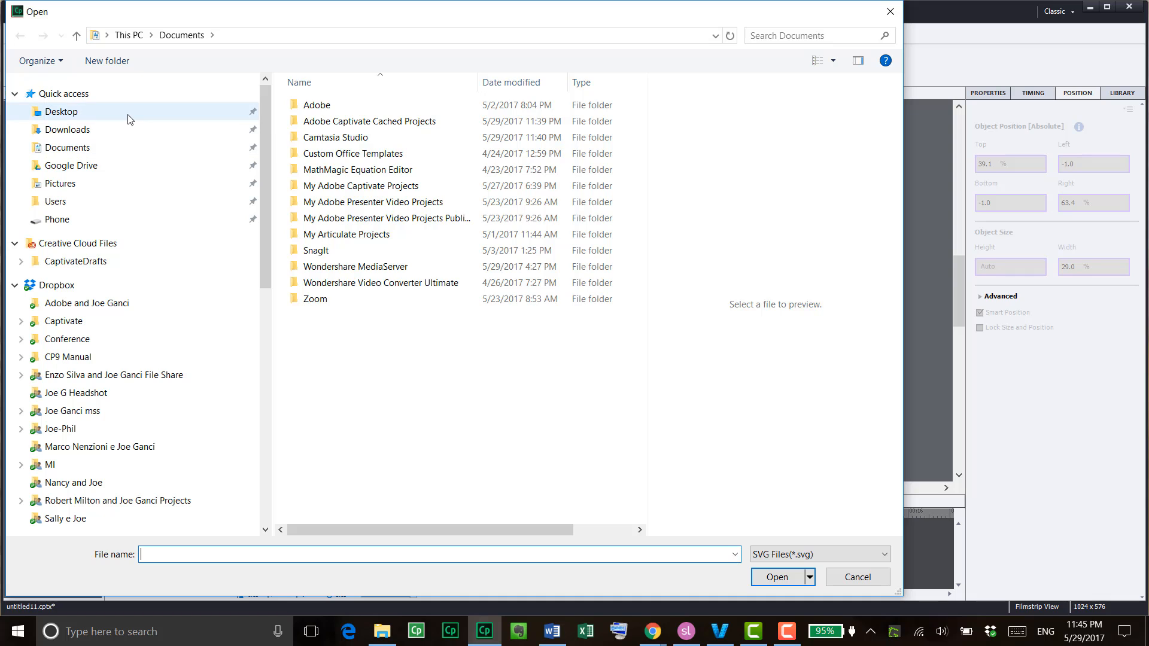
click(130, 119)
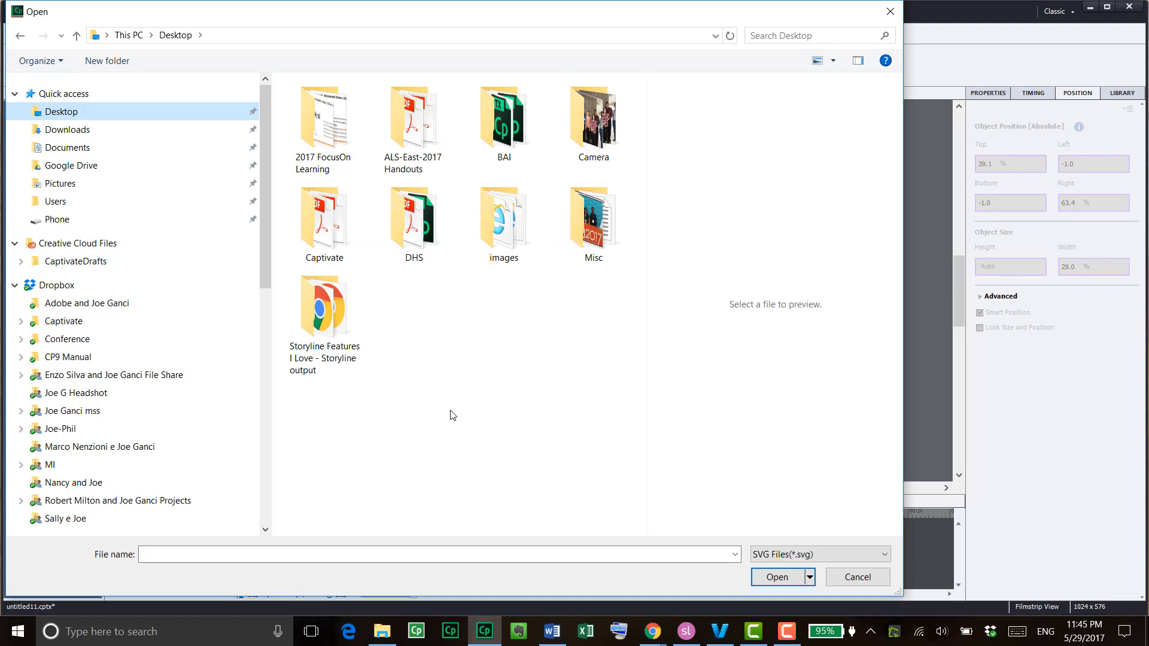
double_click(503, 249)
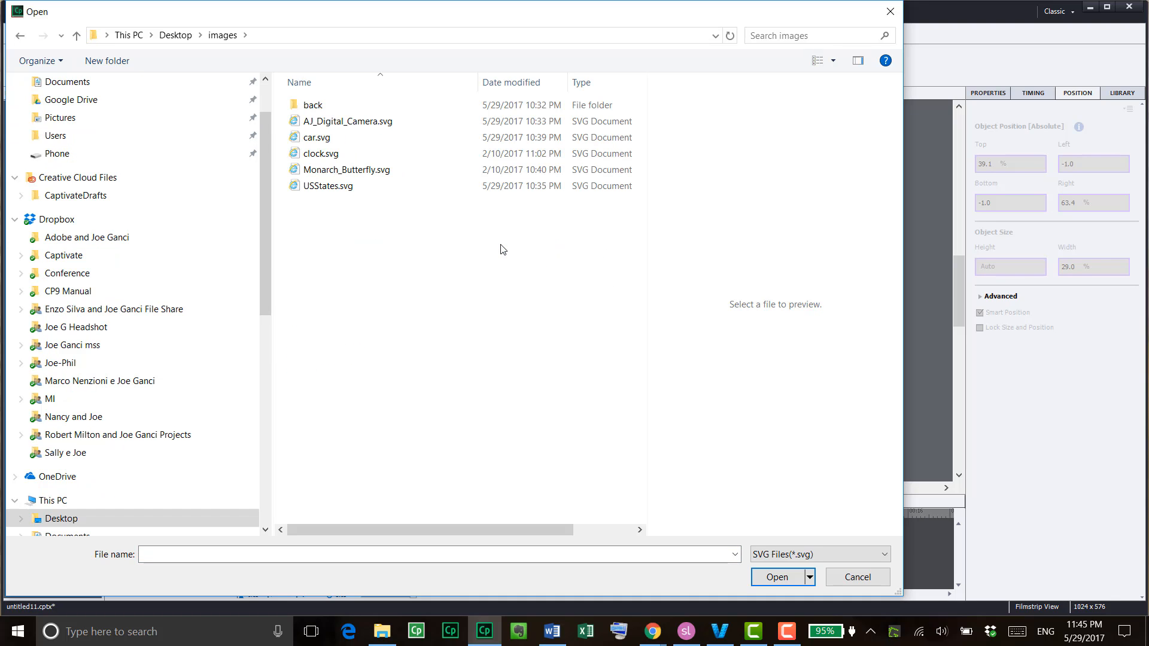
click(372, 145)
click(768, 572)
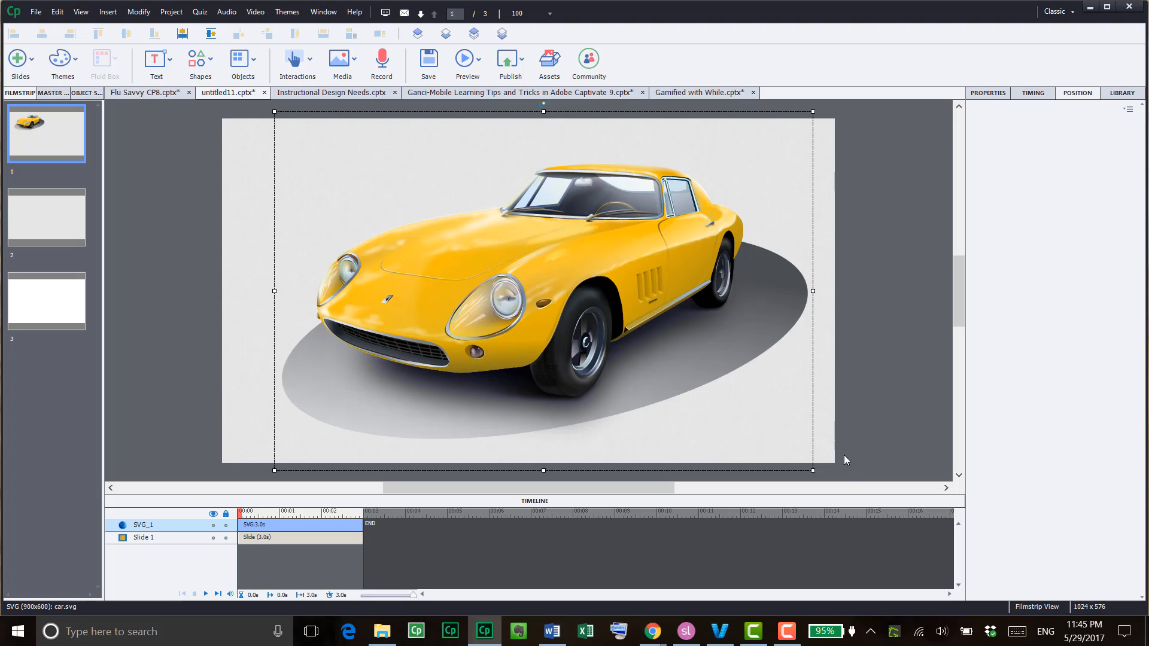
Shrink the car SVG, reposition it over the slide's upper-left corner, and enlarge it until it extends beyond the slide
drag(764, 443, 373, 262)
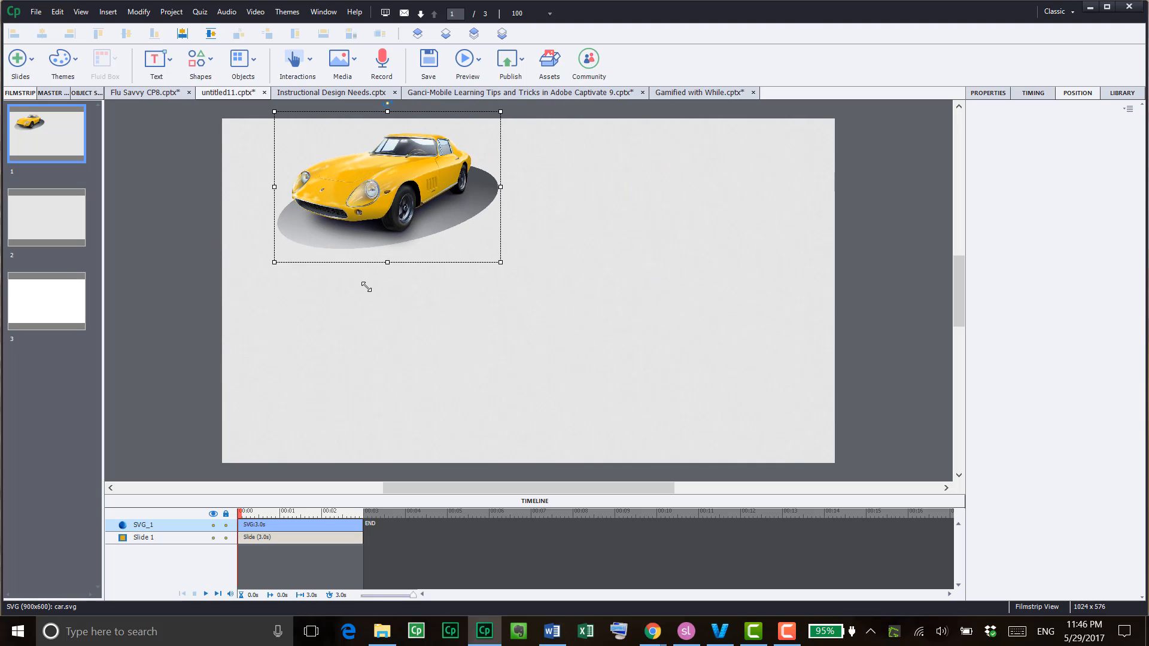
drag(365, 219, 359, 259)
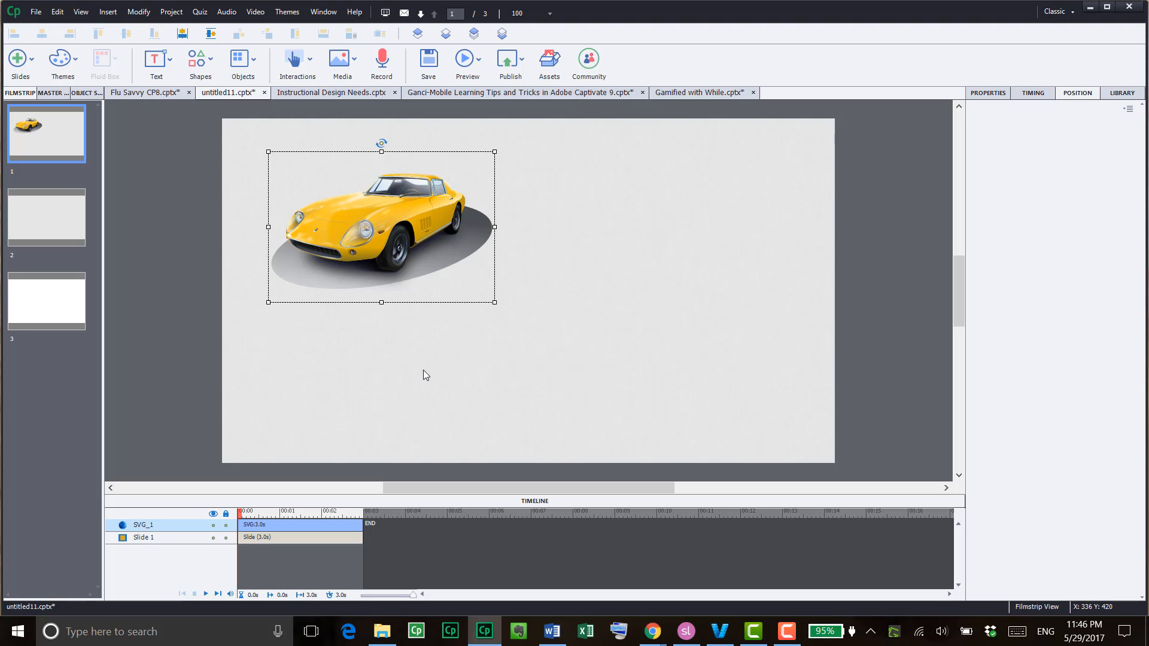
drag(382, 234, 289, 165)
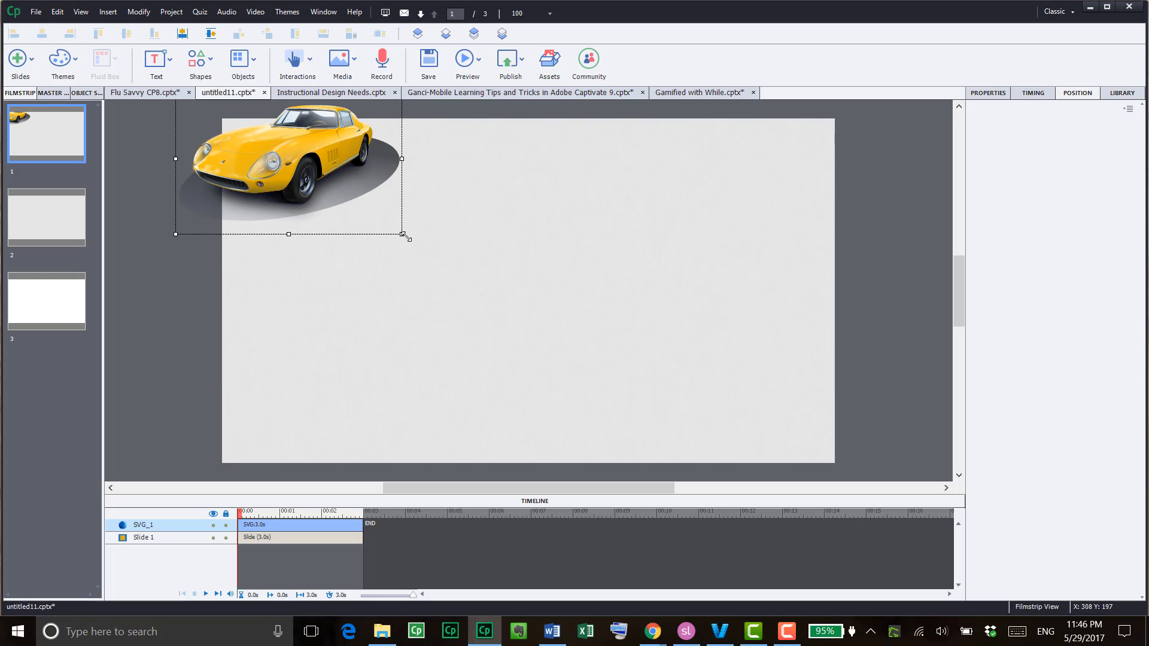
drag(401, 234, 932, 558)
key(Escape)
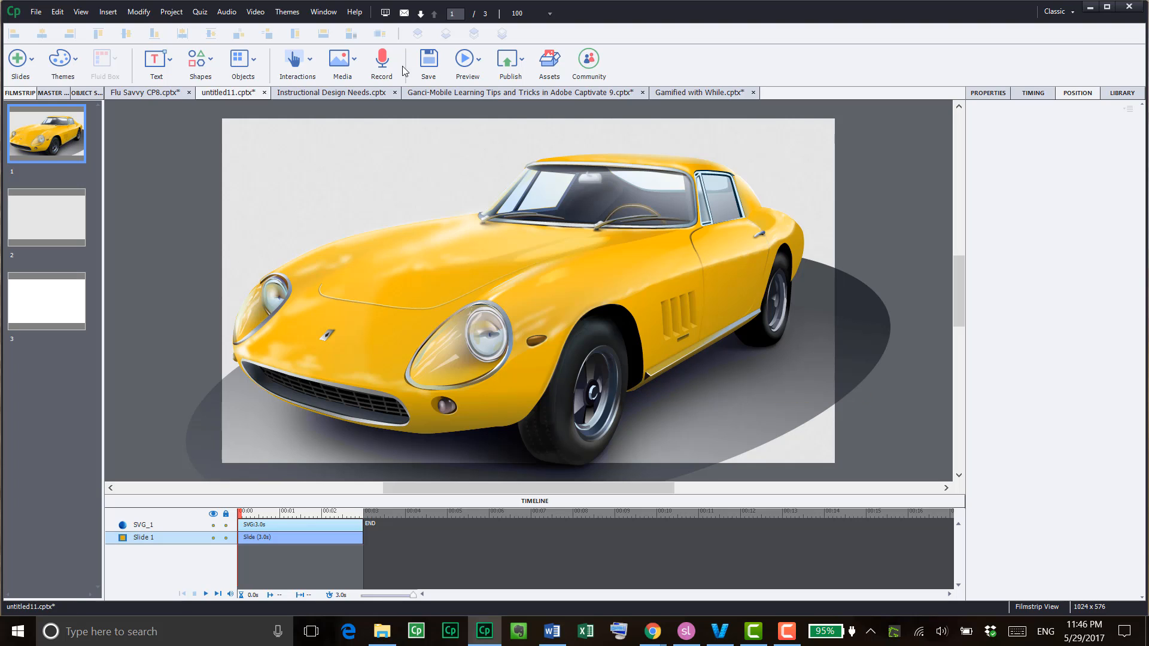
Check the SVG file sizes in the images folder and insert clock.svg on slide 2
click(140, 214)
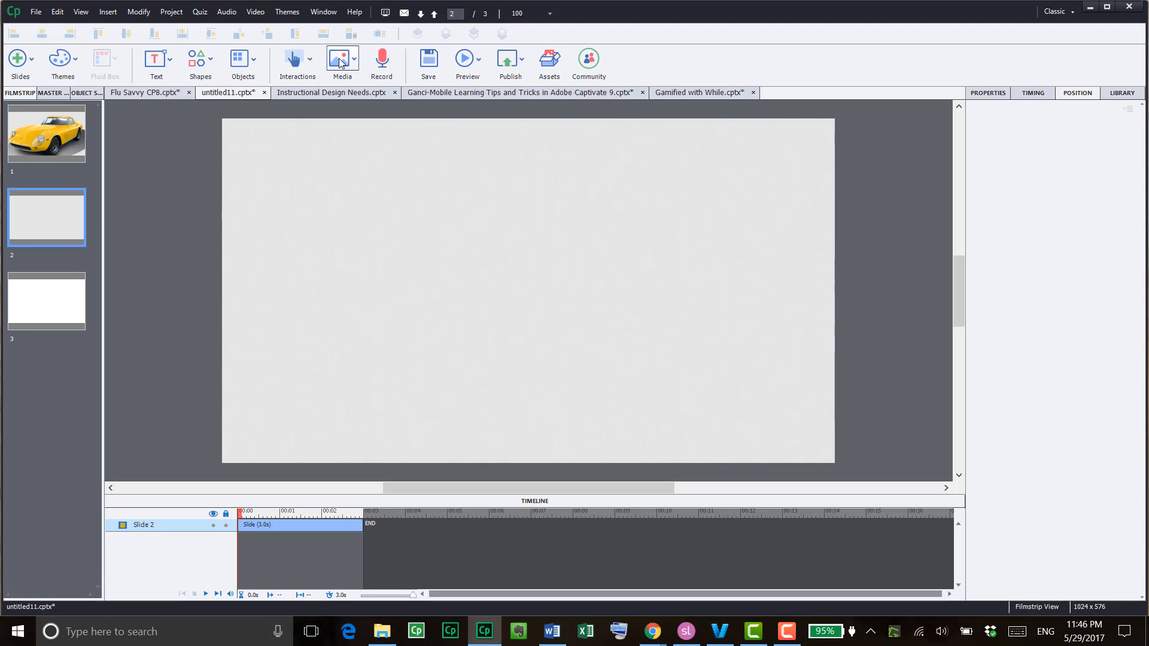
click(340, 62)
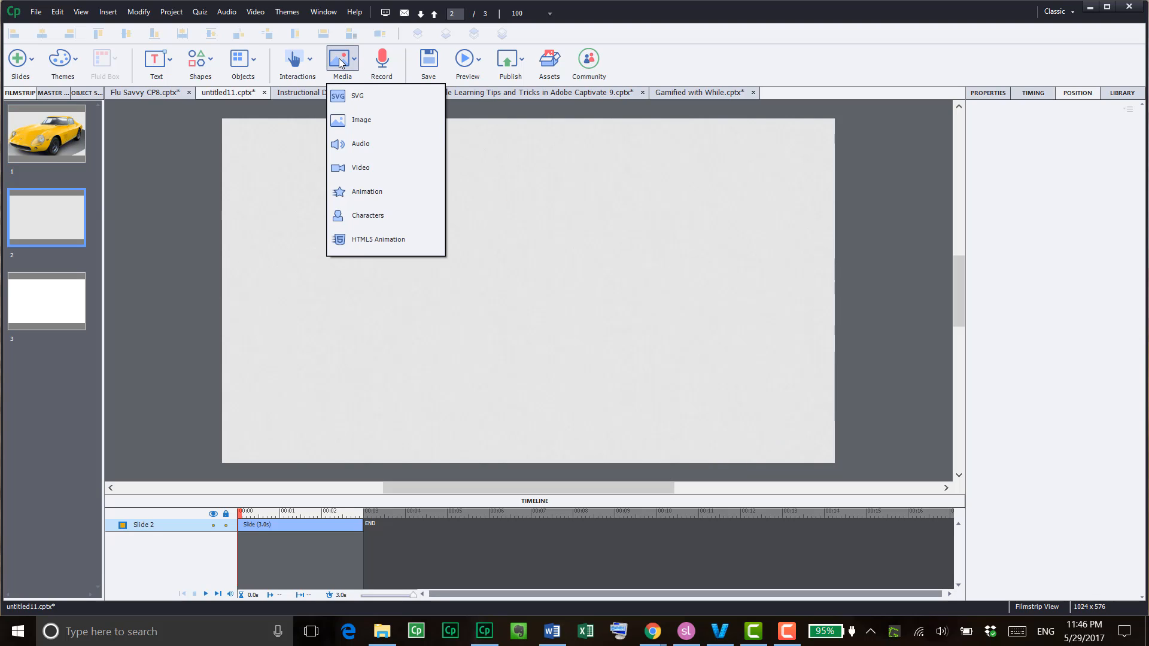
click(342, 96)
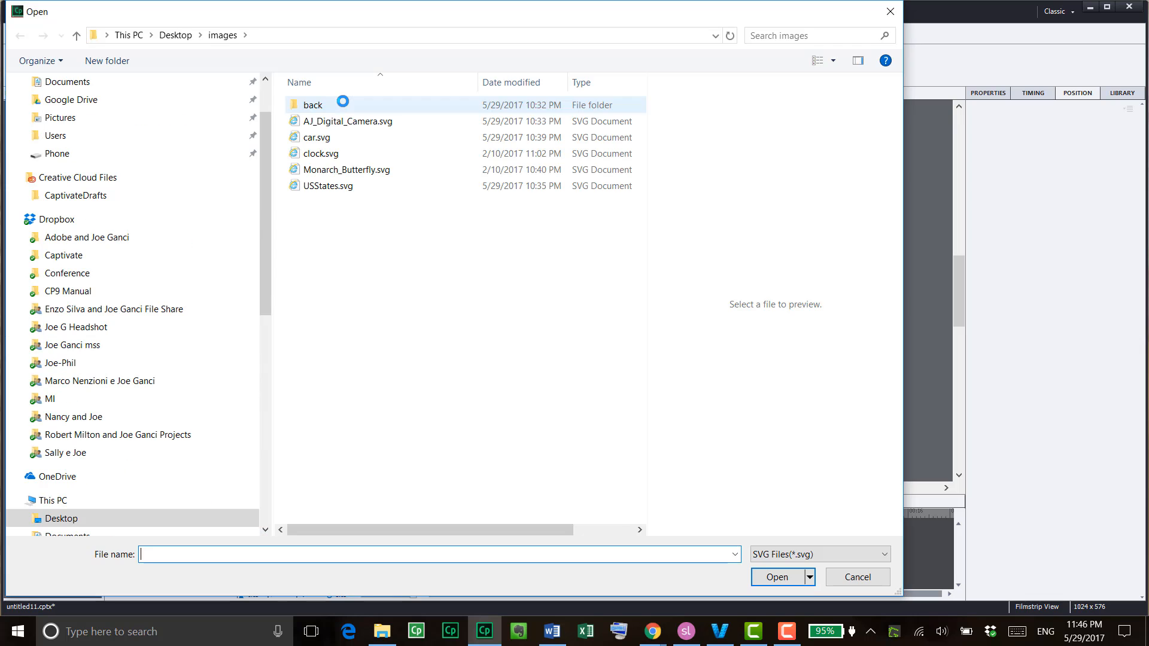
drag(552, 530, 630, 531)
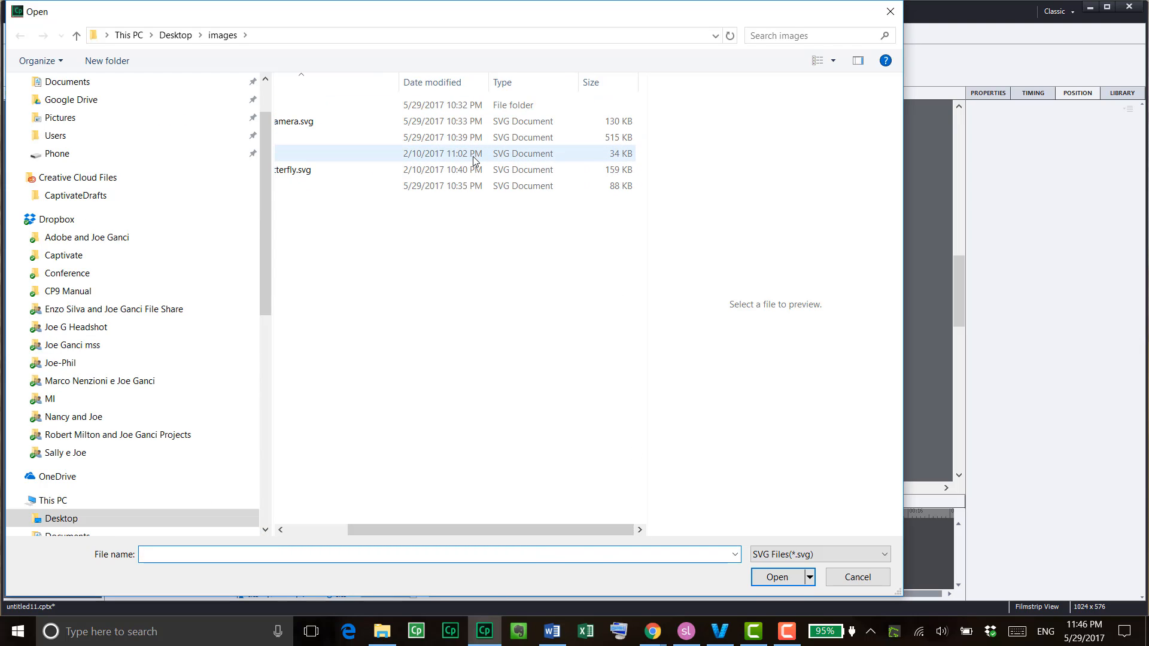
drag(429, 530, 348, 519)
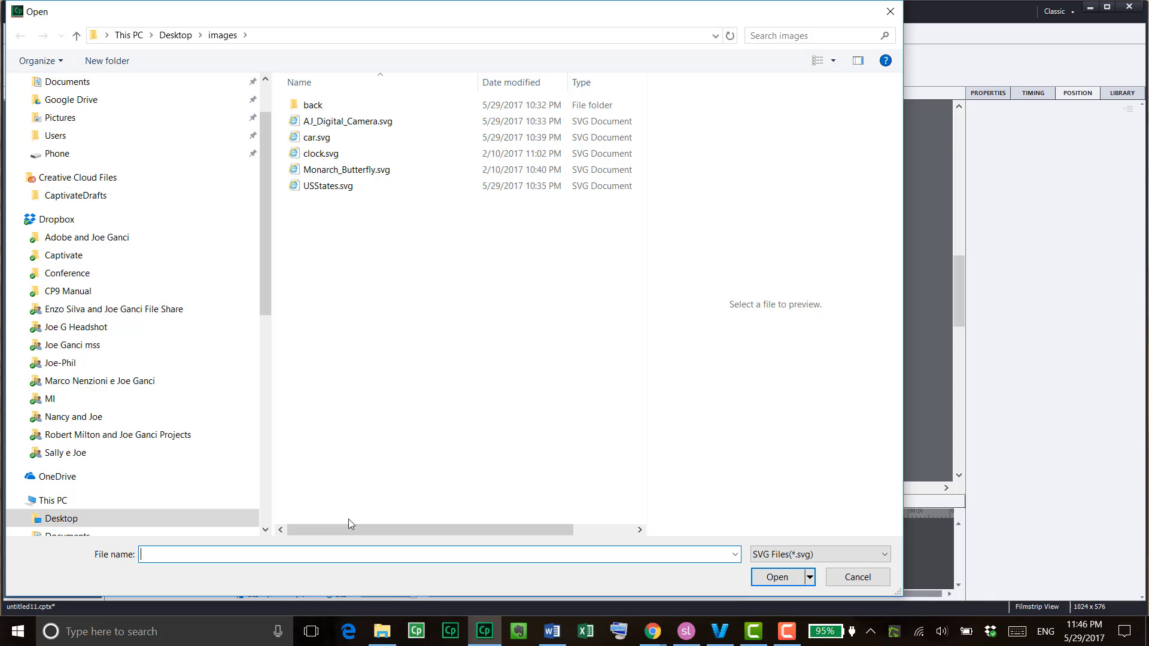
click(378, 148)
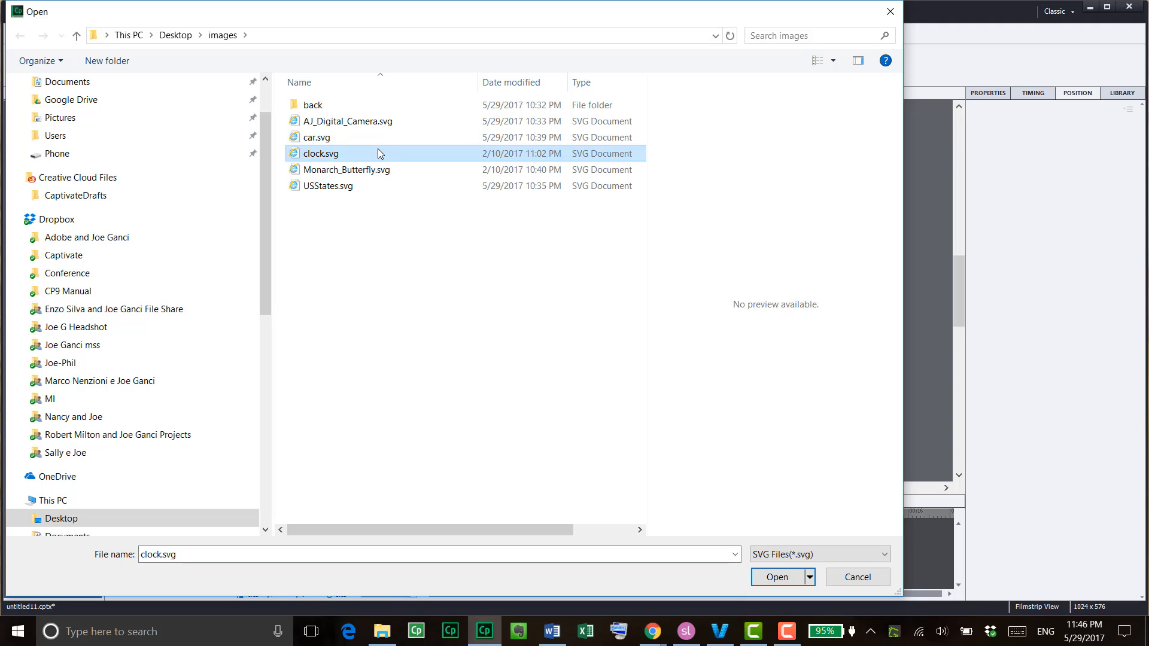
click(763, 581)
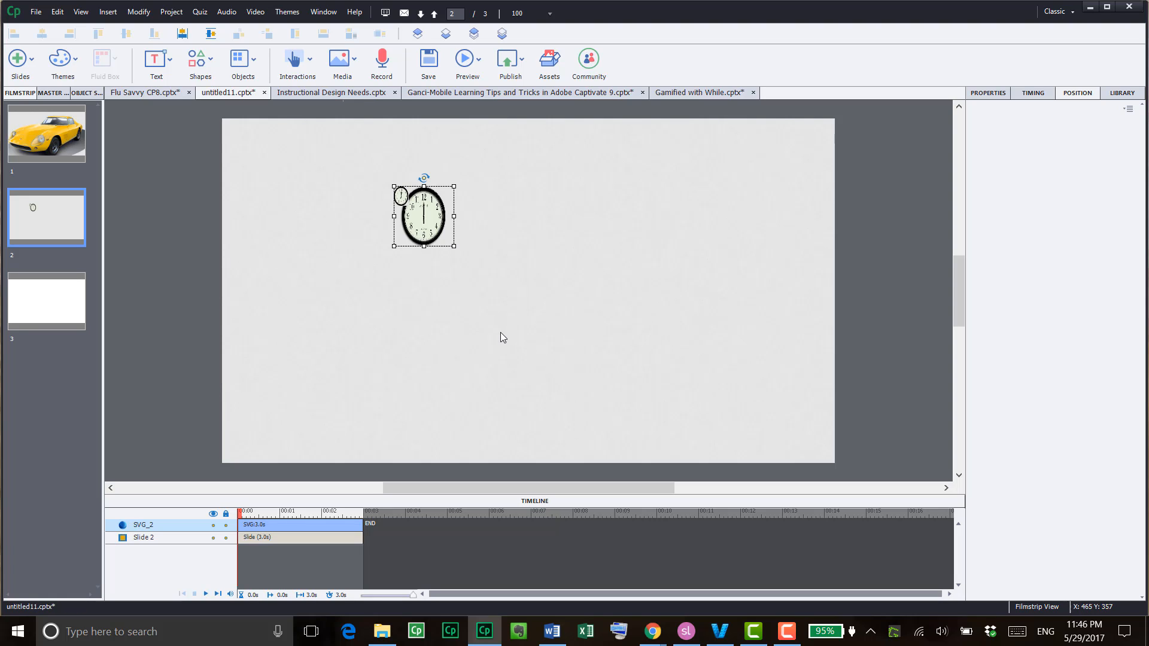
Enlarge the clock SVG on slide 2 in stages to about 1299 x 846 pixels
drag(394, 247, 384, 255)
drag(454, 246, 691, 372)
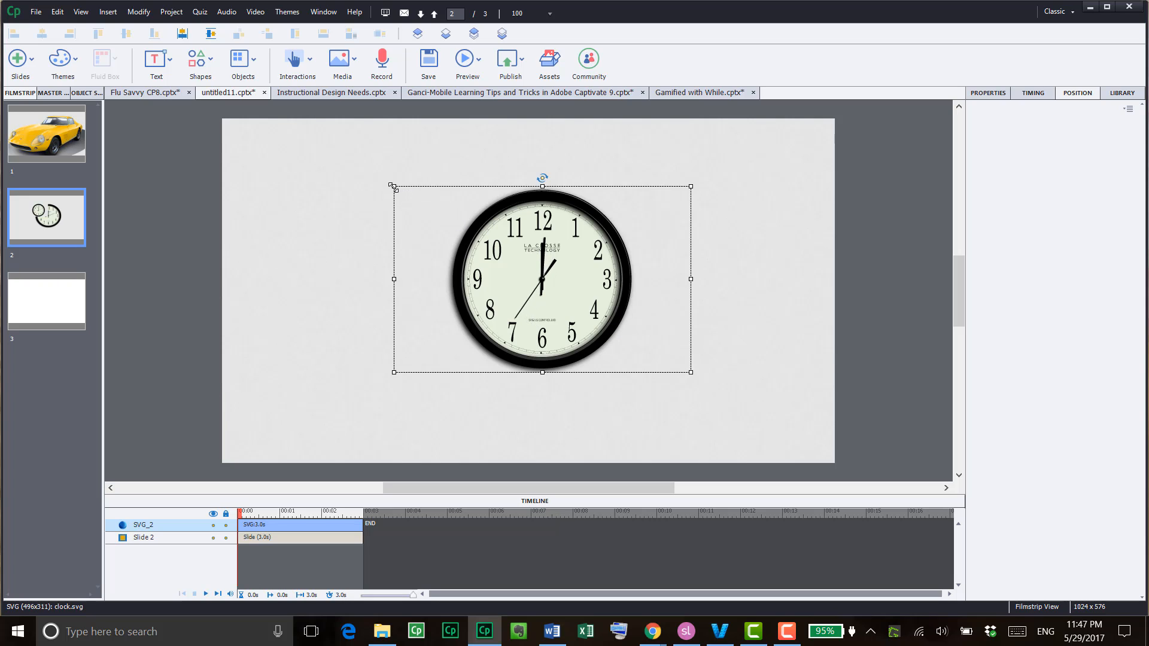
drag(393, 187, 51, 5)
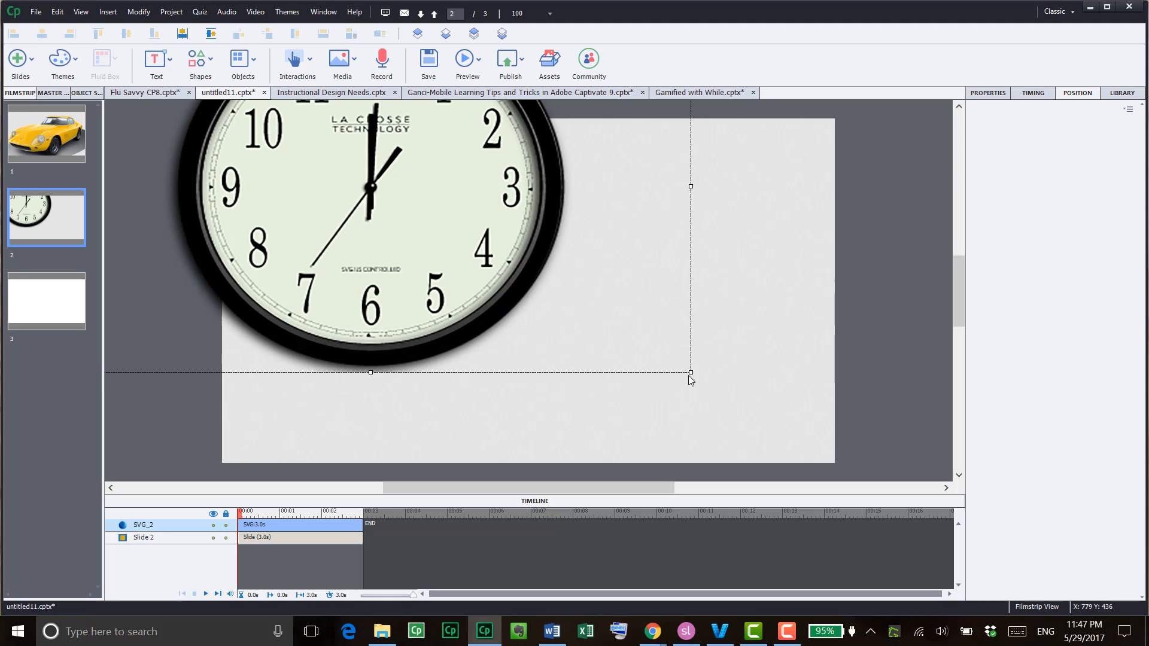
drag(691, 380, 828, 502)
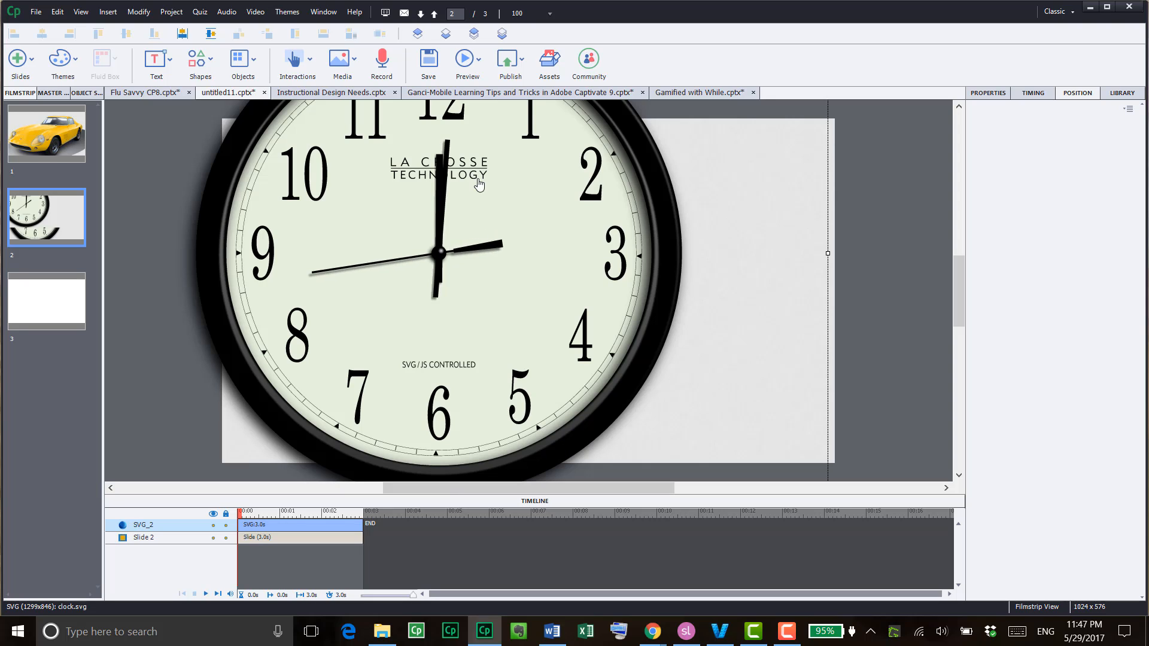
Scale the clock SVG down from its lower-right corner, deselect it, and inspect its full face
scroll(877, 316, down, 1)
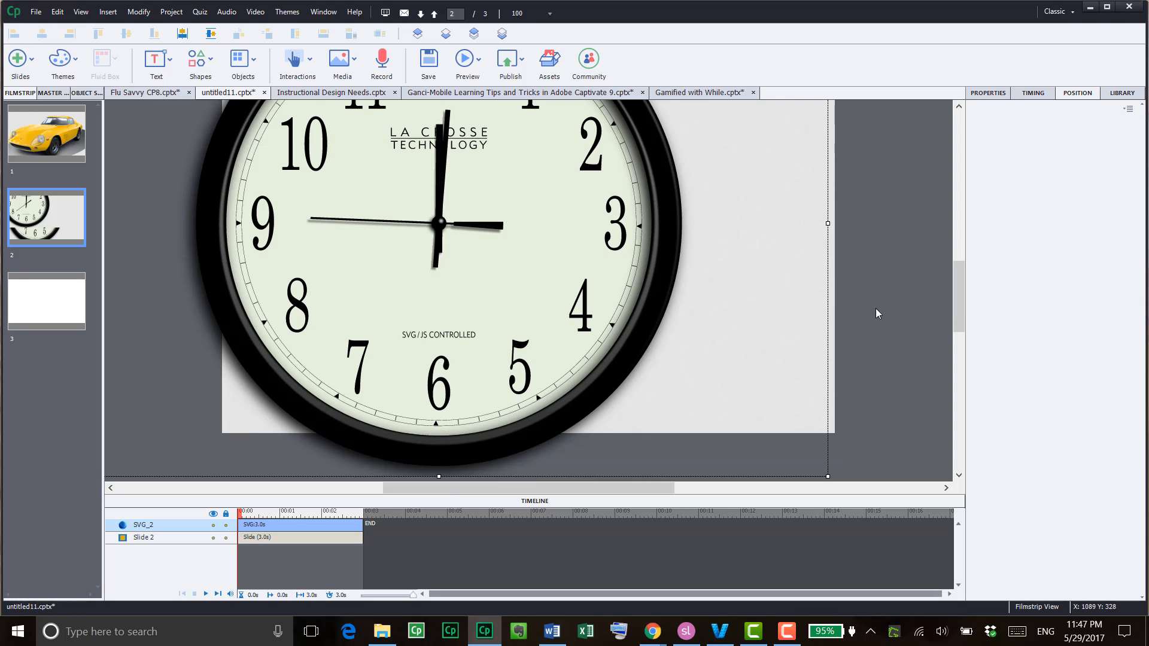
drag(829, 476, 513, 271)
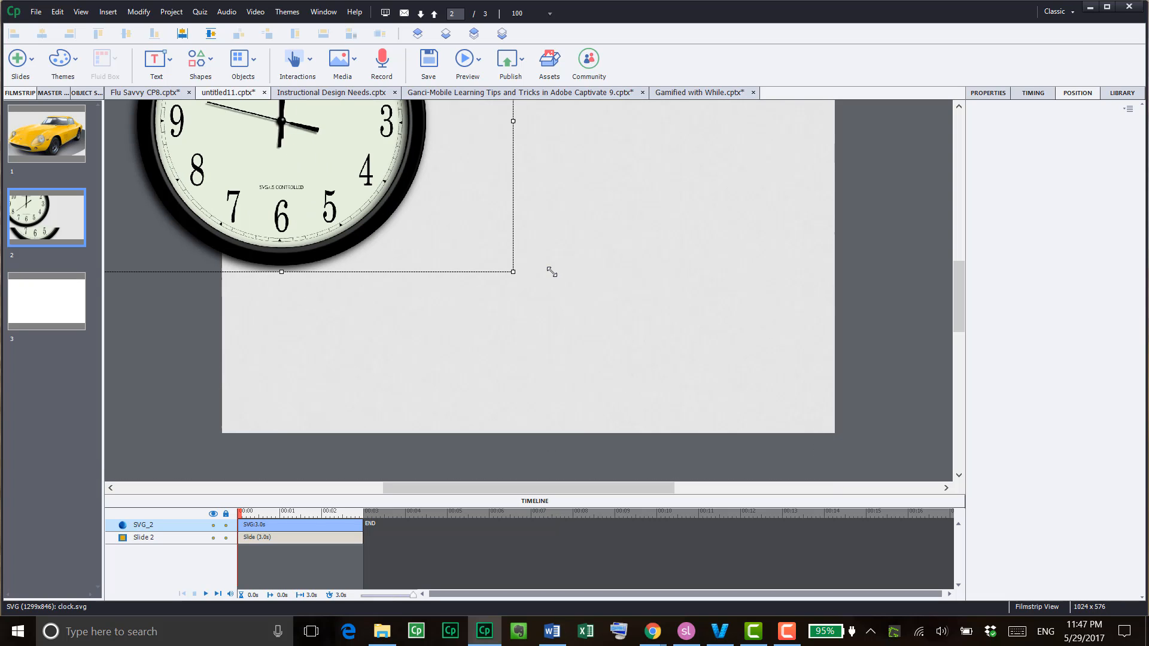
click(692, 329)
scroll(690, 330, up, 1)
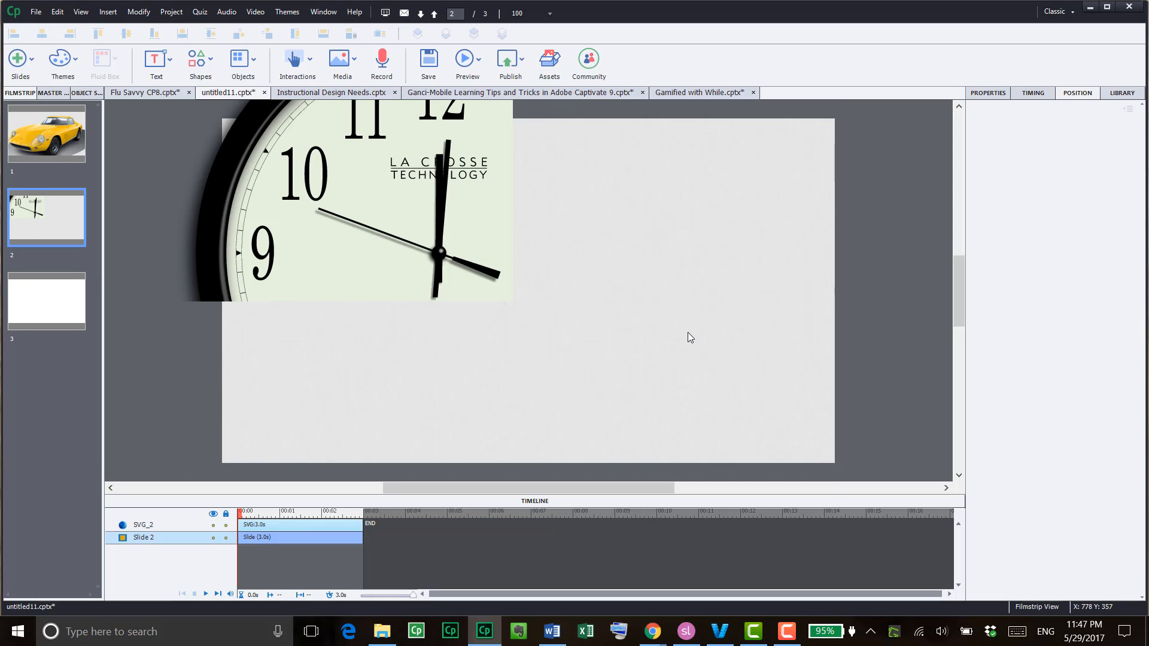
scroll(372, 325, up, 3)
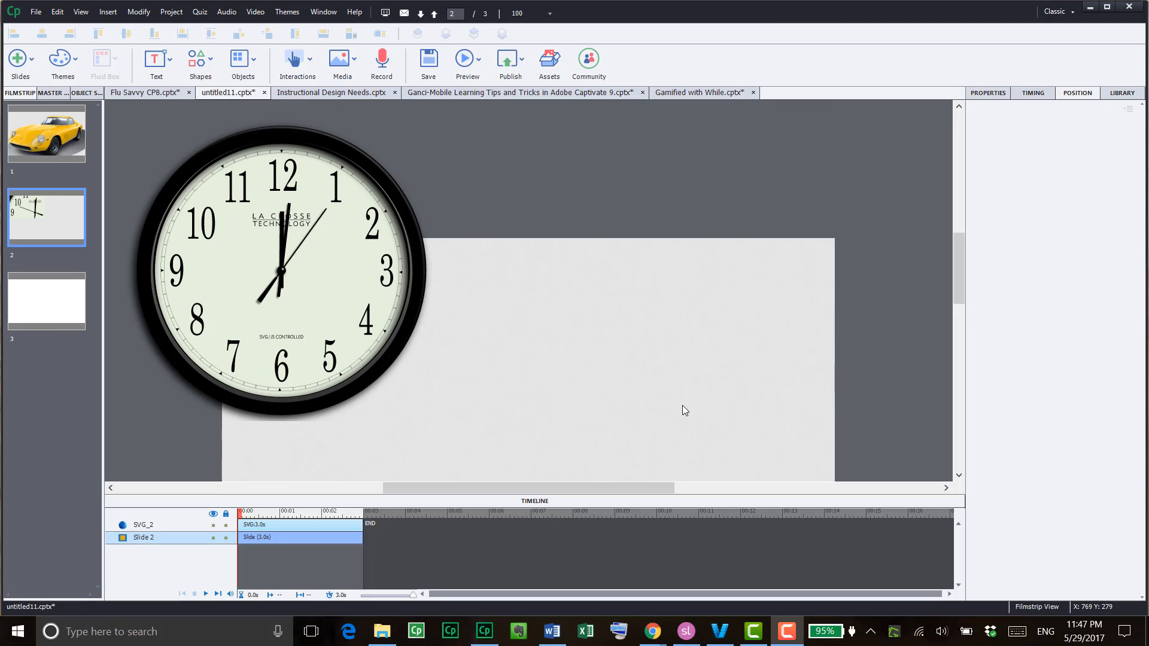
Open the blank slide 3 and look at the available text object types without inserting one
click(48, 313)
scroll(120, 341, down, 1)
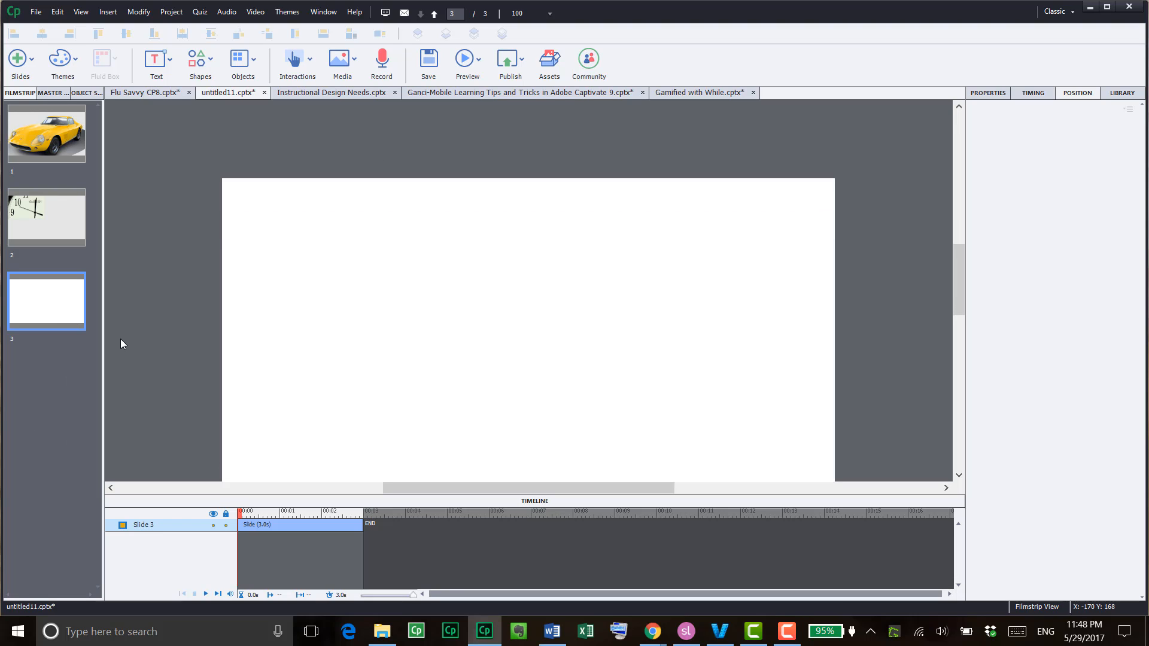
scroll(120, 344, down, 1)
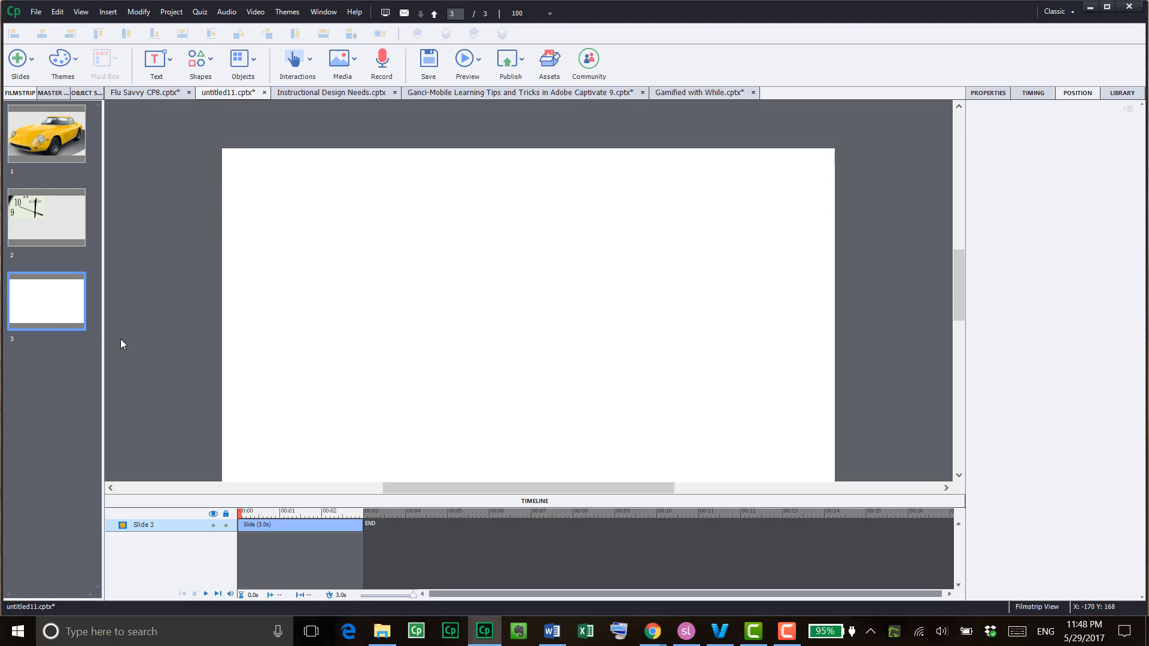
click(155, 63)
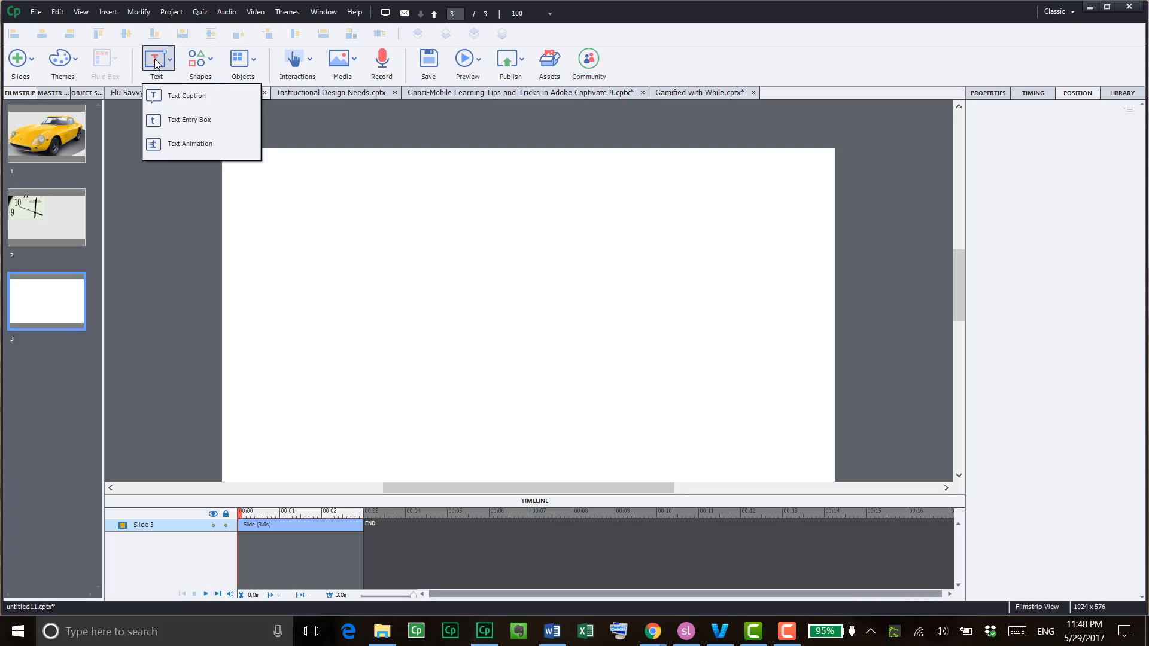
click(188, 210)
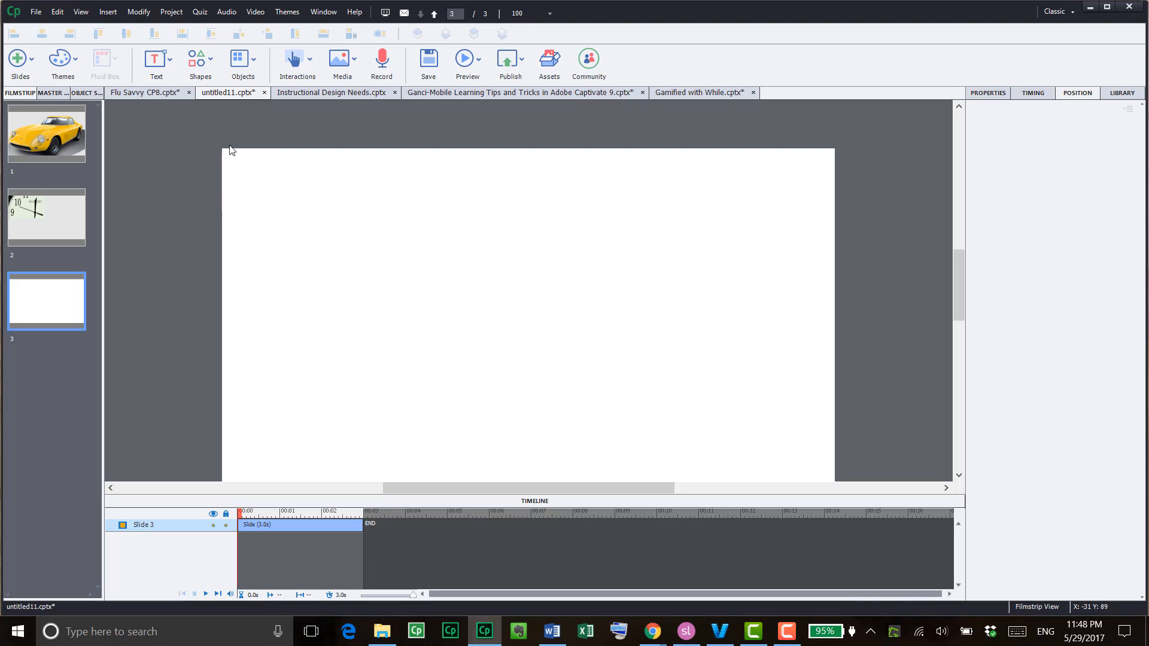
Draw a rectangle smart shape about 556 x 216 pixels on slide 3 and set its solid fill to white
click(199, 70)
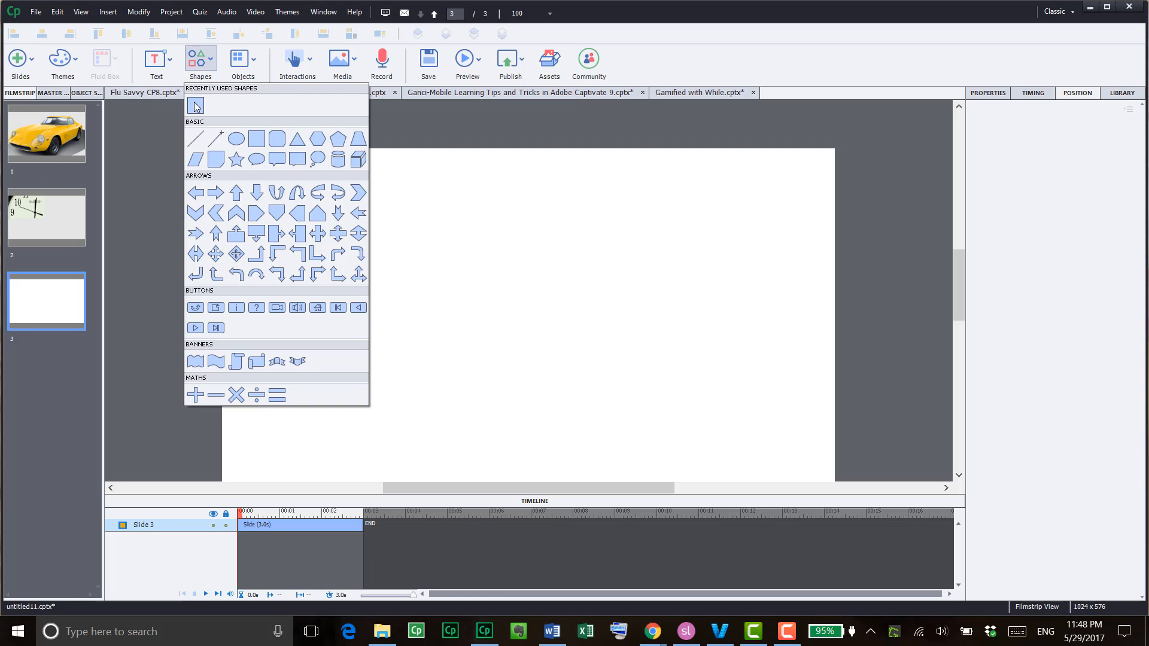
click(196, 107)
drag(343, 199, 676, 328)
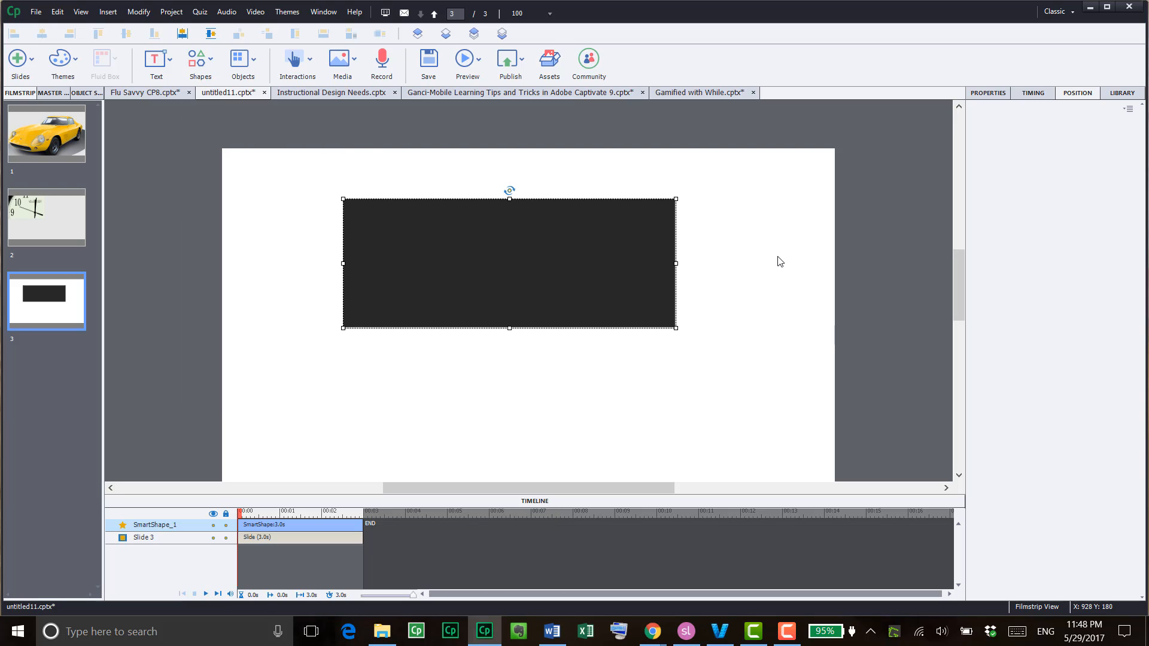
click(988, 93)
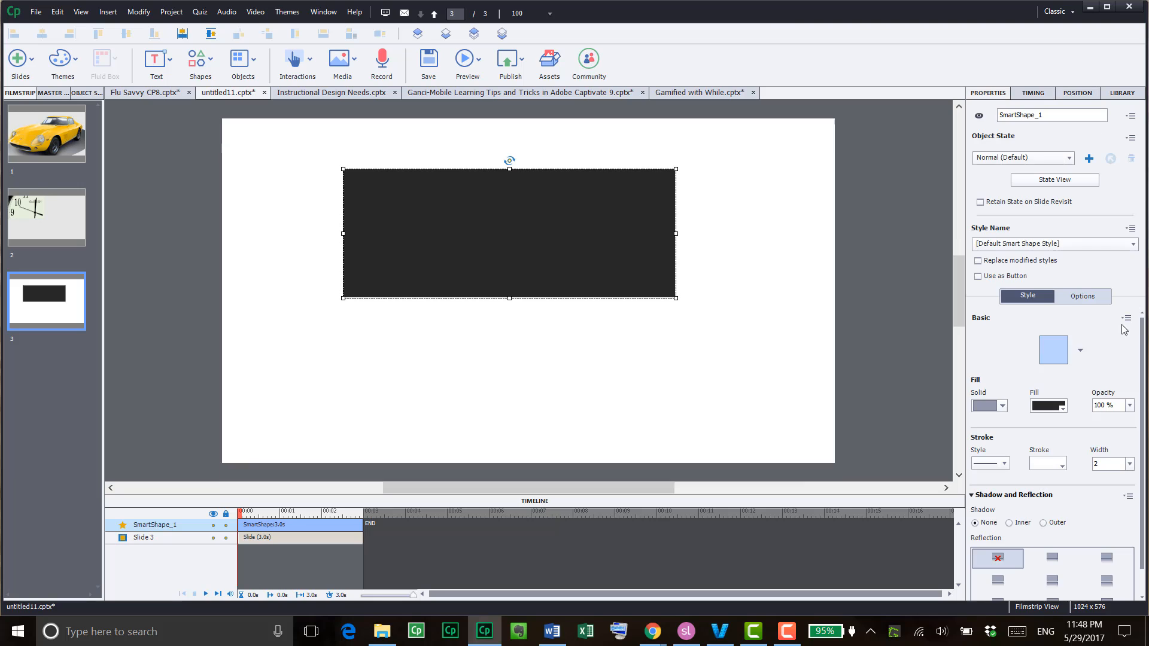
click(1062, 405)
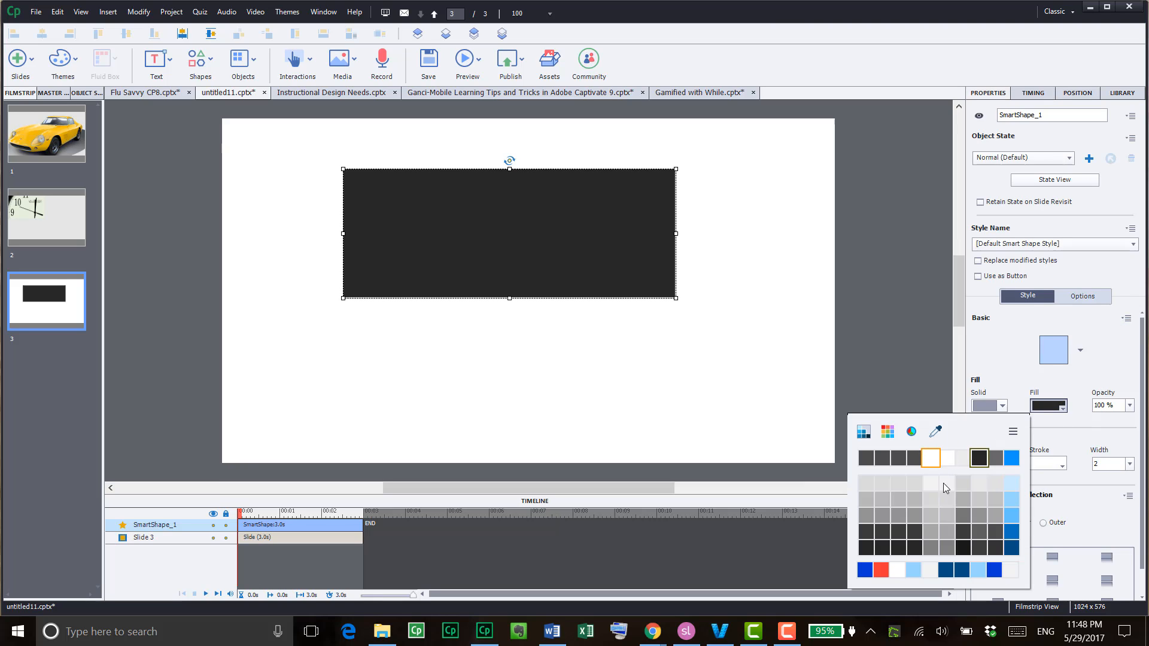
click(898, 570)
Enter the text asfdsafsdfa in the rectangle and set its text color to blue
double_click(540, 249)
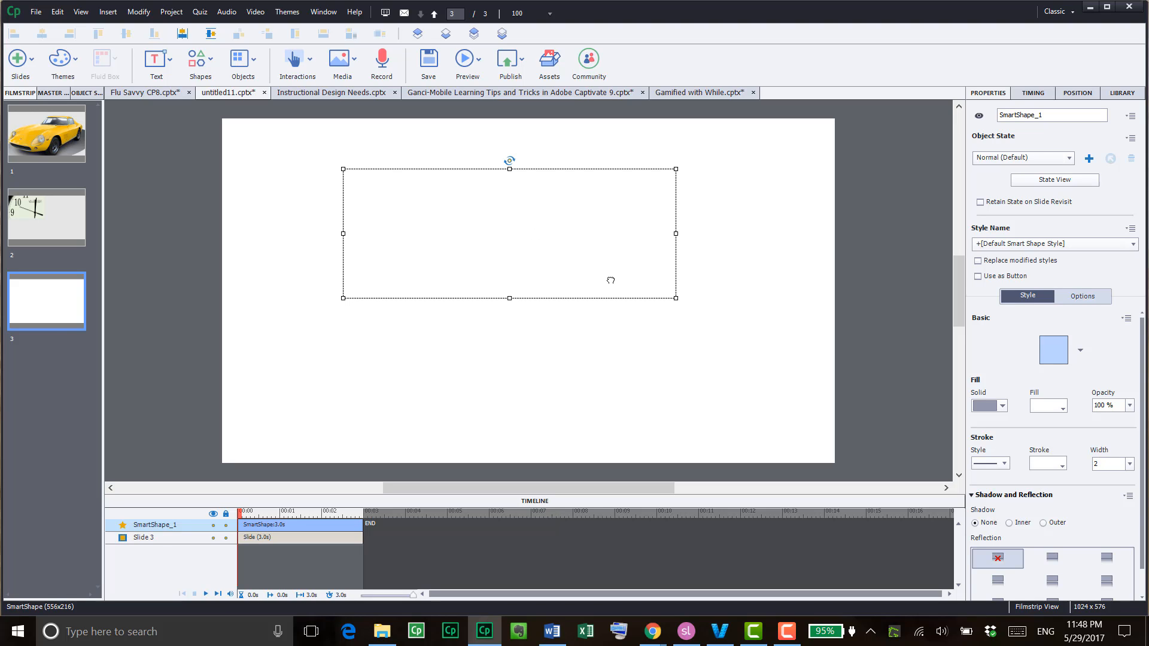
key(ctrl+a)
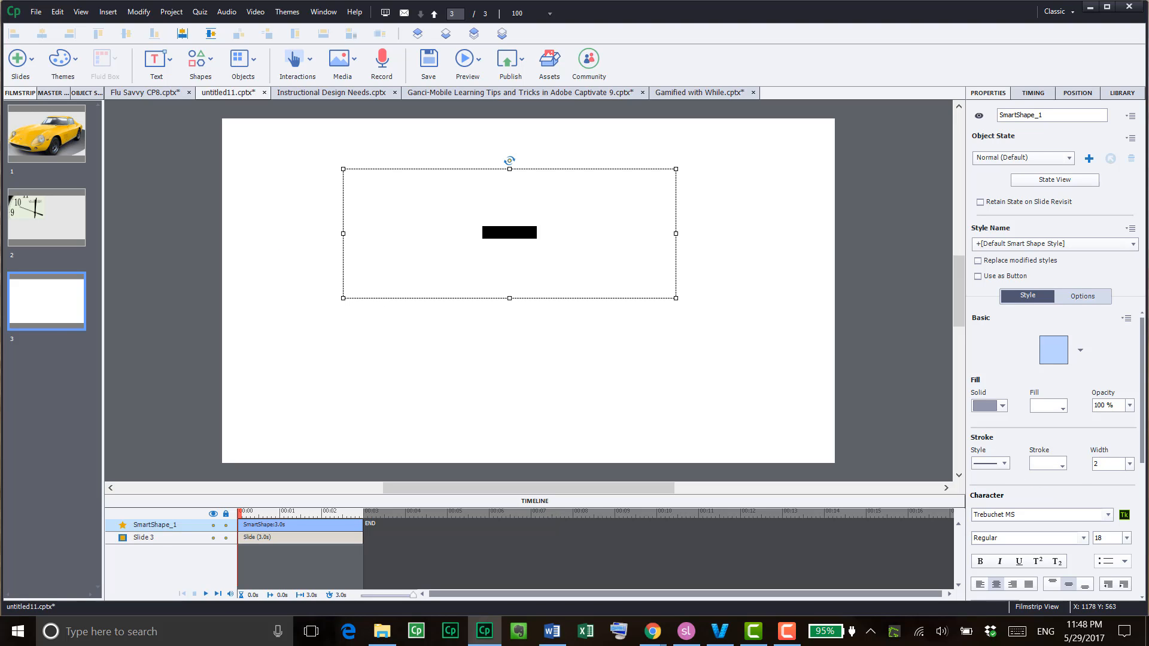
click(1142, 489)
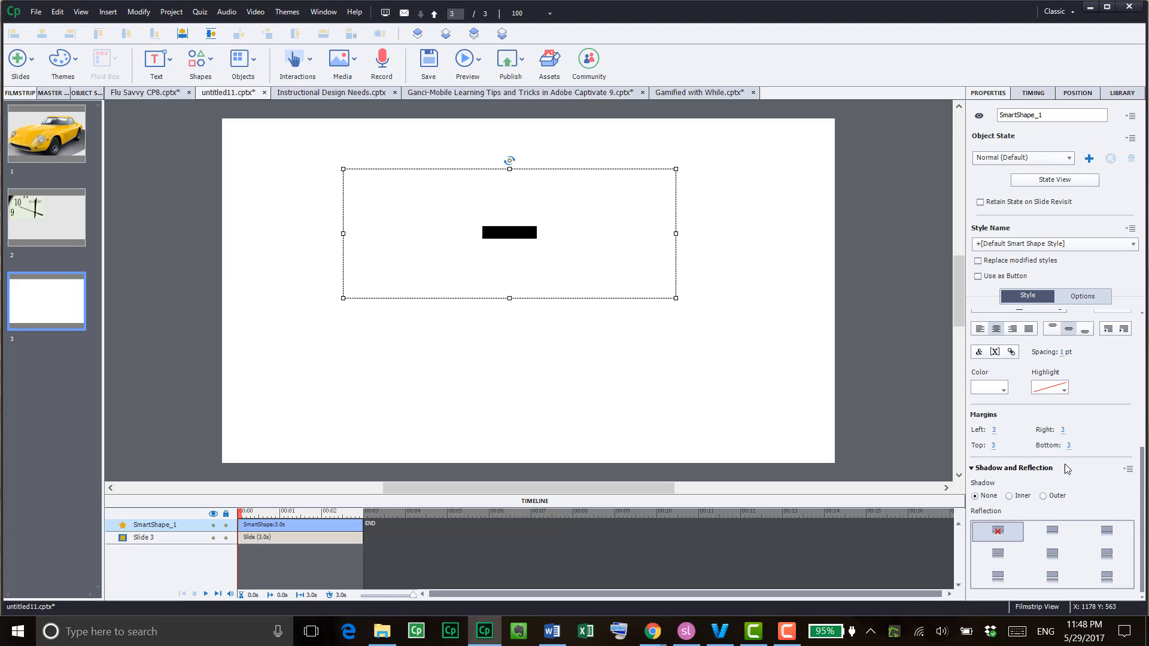
click(998, 389)
click(822, 549)
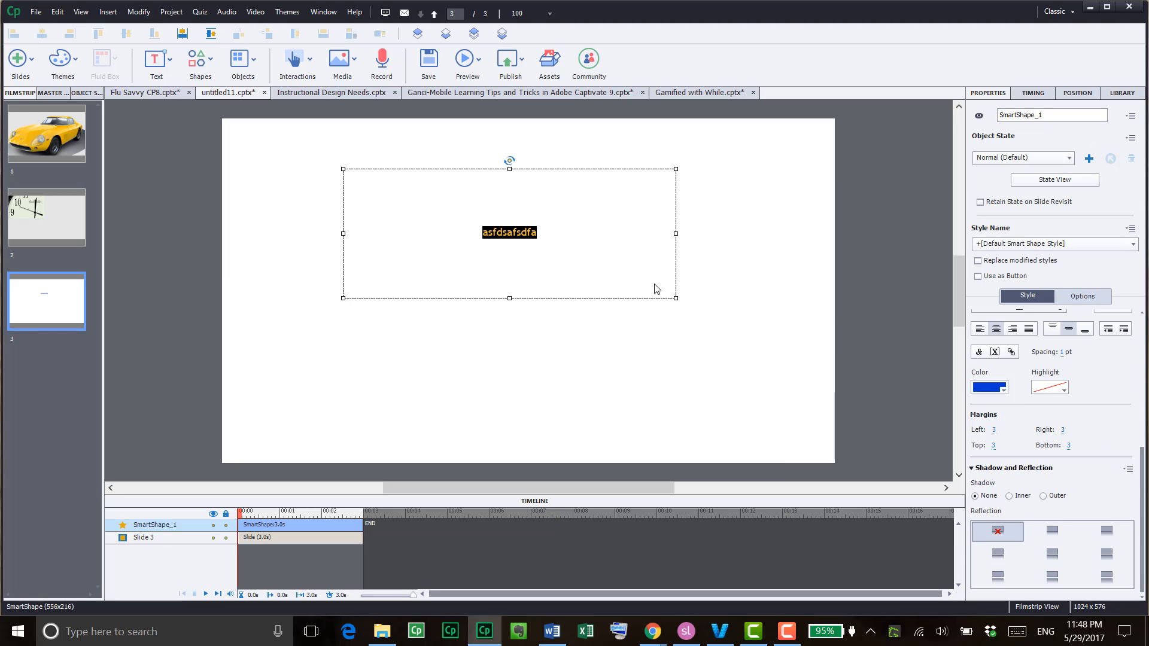
Finish editing the text, reselect the rectangle, and look at the available text effects
click(584, 354)
click(545, 271)
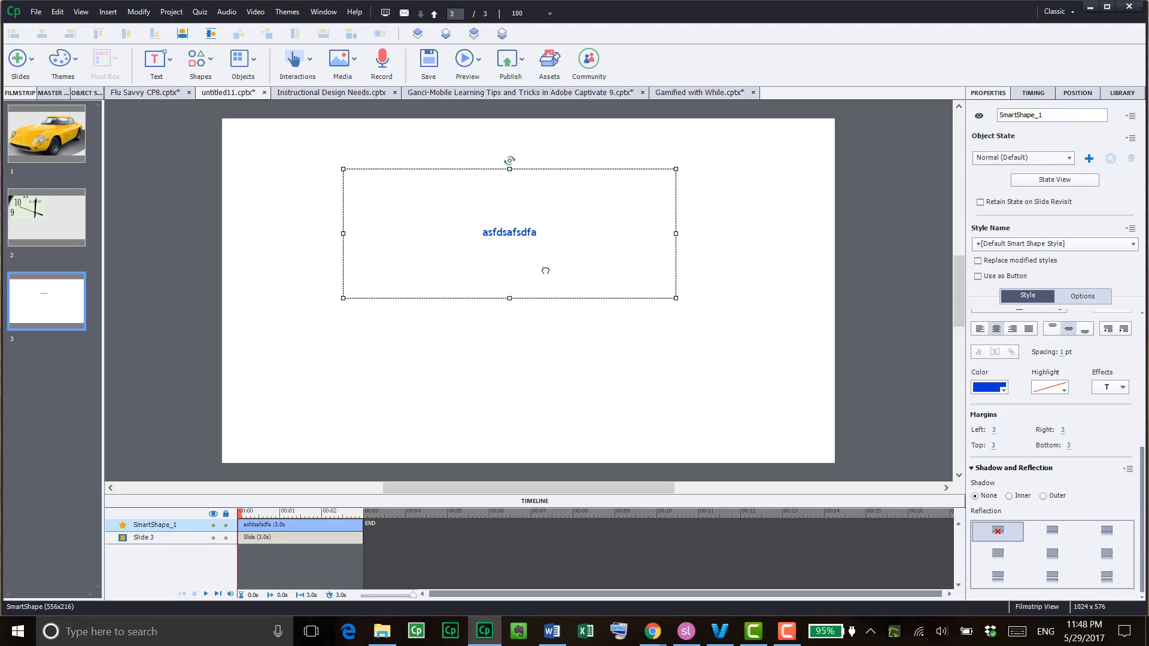
click(1119, 395)
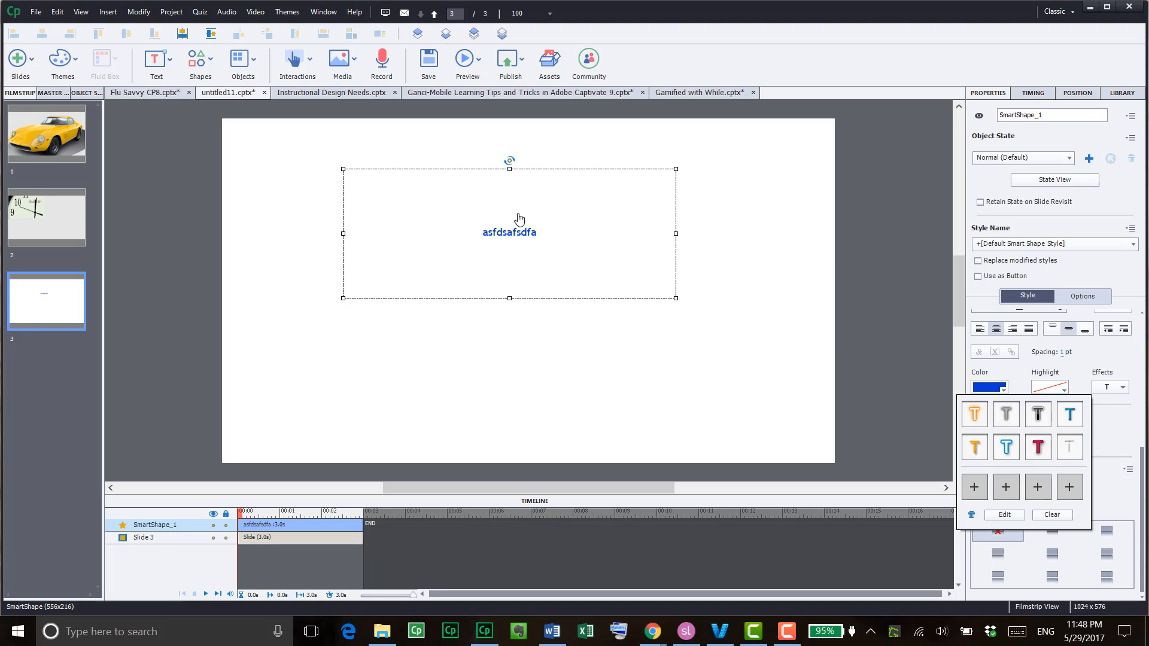
Place the cursor in the rectangle's text, open the Typekit website, browse its fonts, and return to the slide
click(499, 230)
click(499, 230)
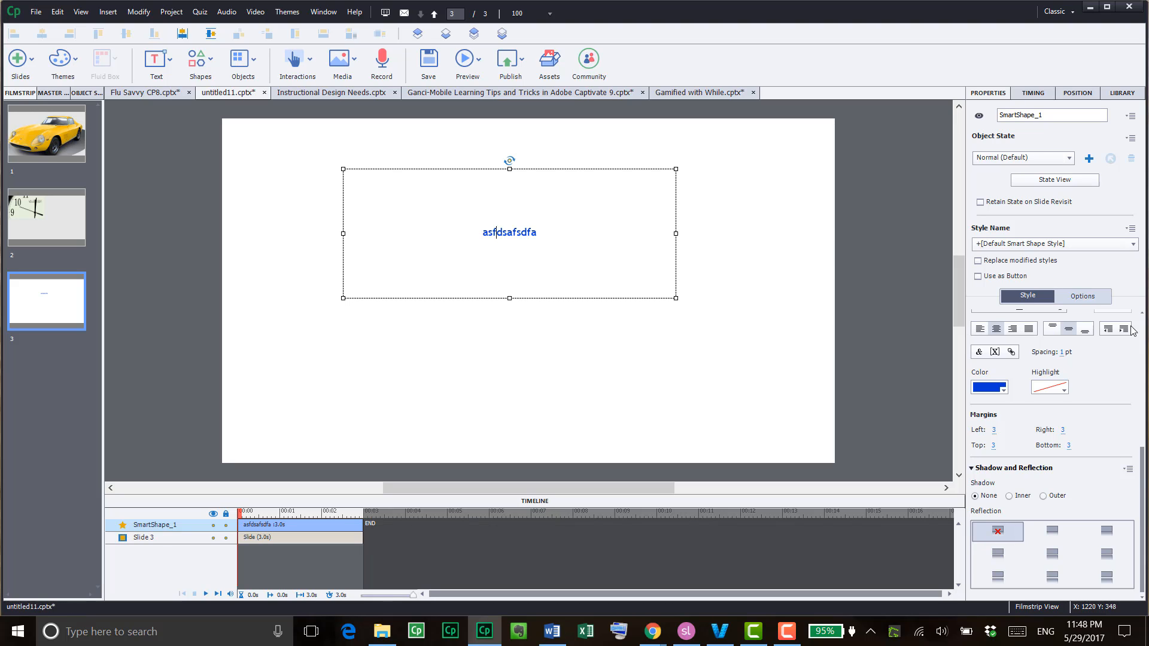
click(1144, 376)
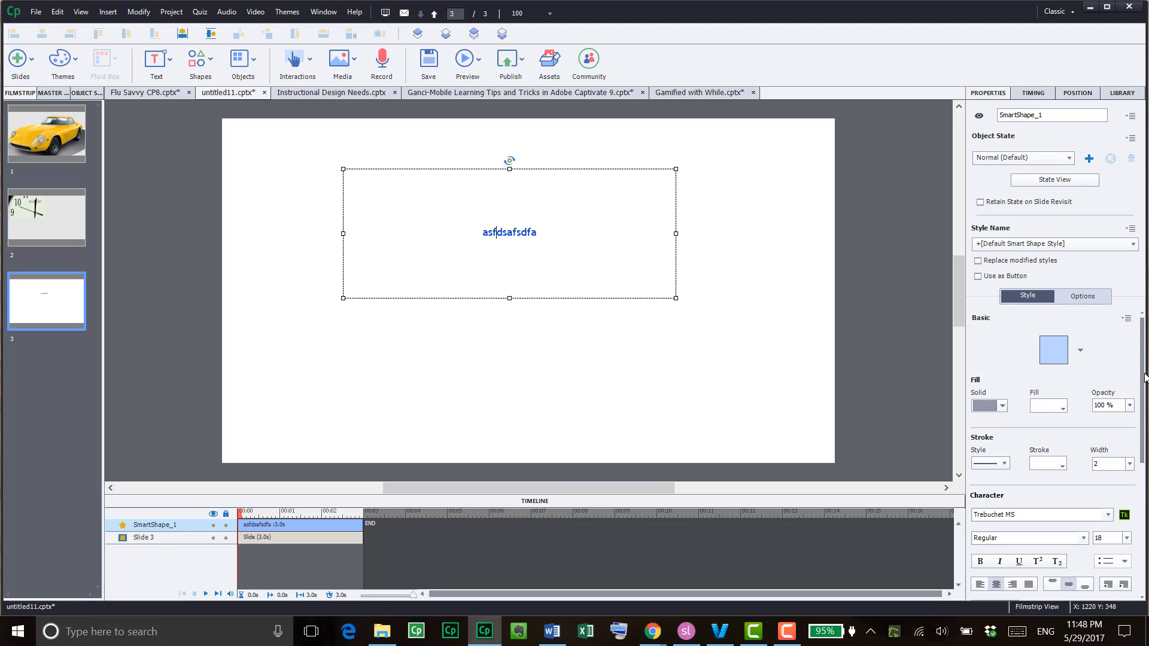
click(1125, 516)
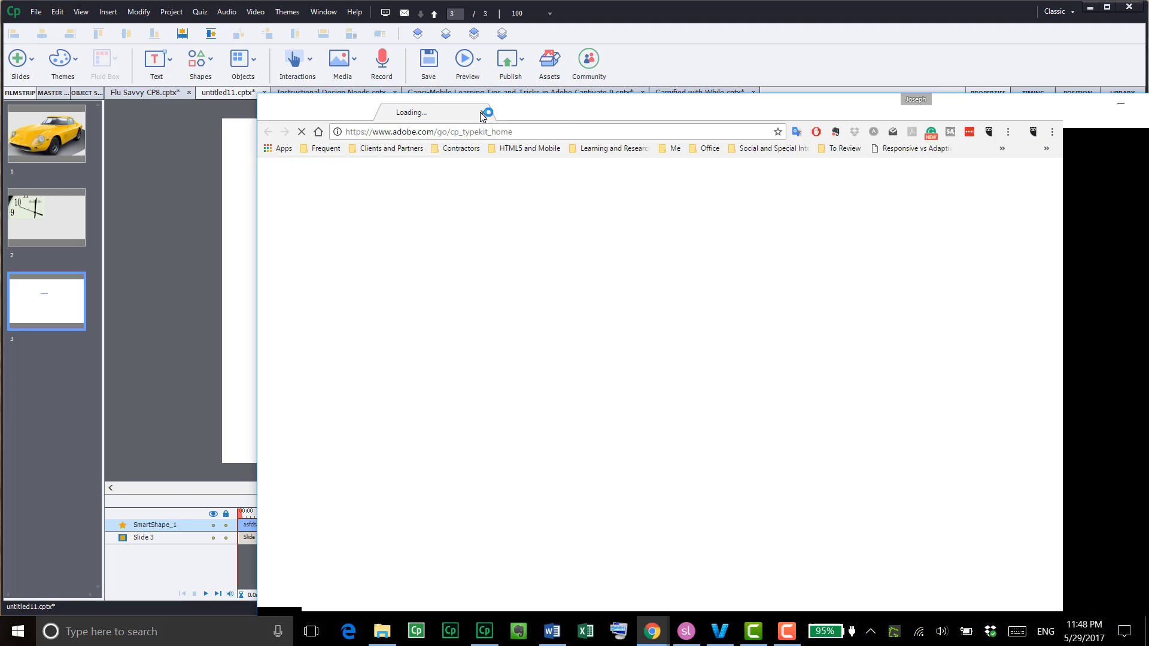
drag(479, 110, 356, 70)
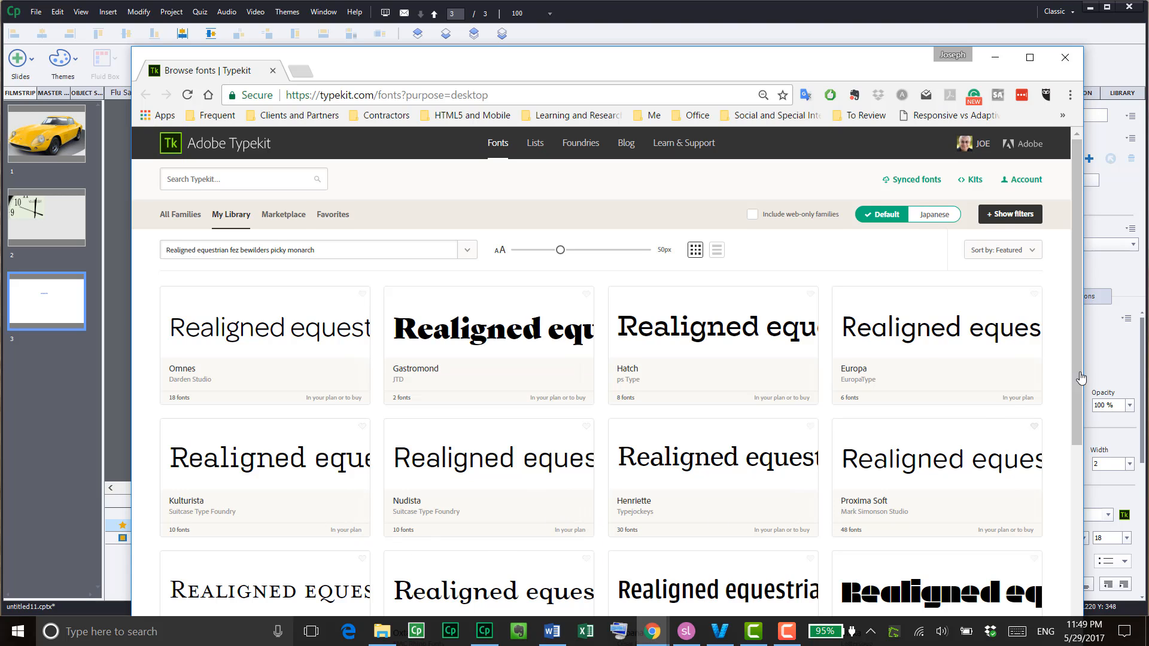
scroll(926, 363, down, 1)
scroll(926, 363, down, 1)
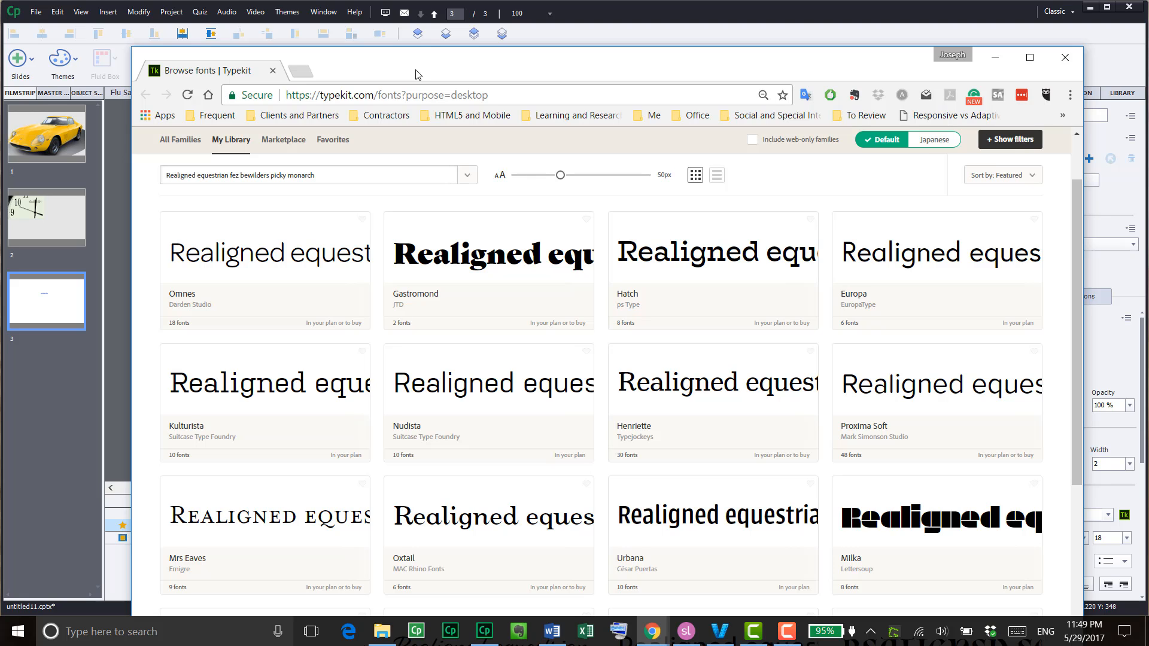
drag(418, 73, 1148, 183)
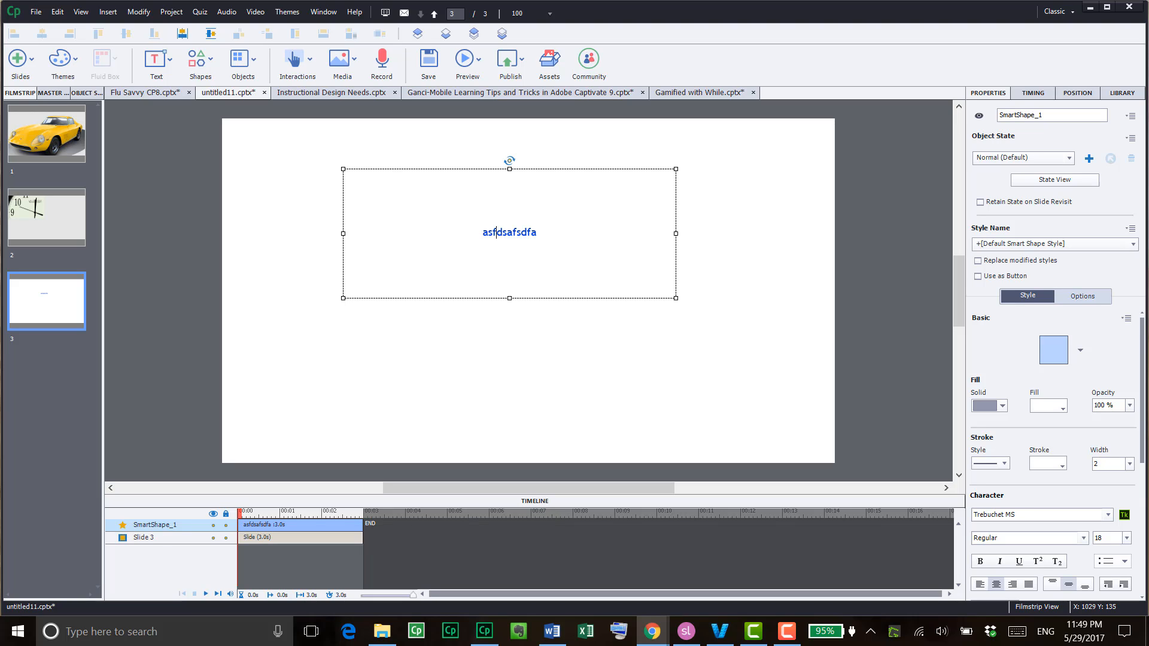
Go to slide 1, open the Publish to Computer settings, and examine the SWF and HTML5 output options
click(157, 207)
click(56, 155)
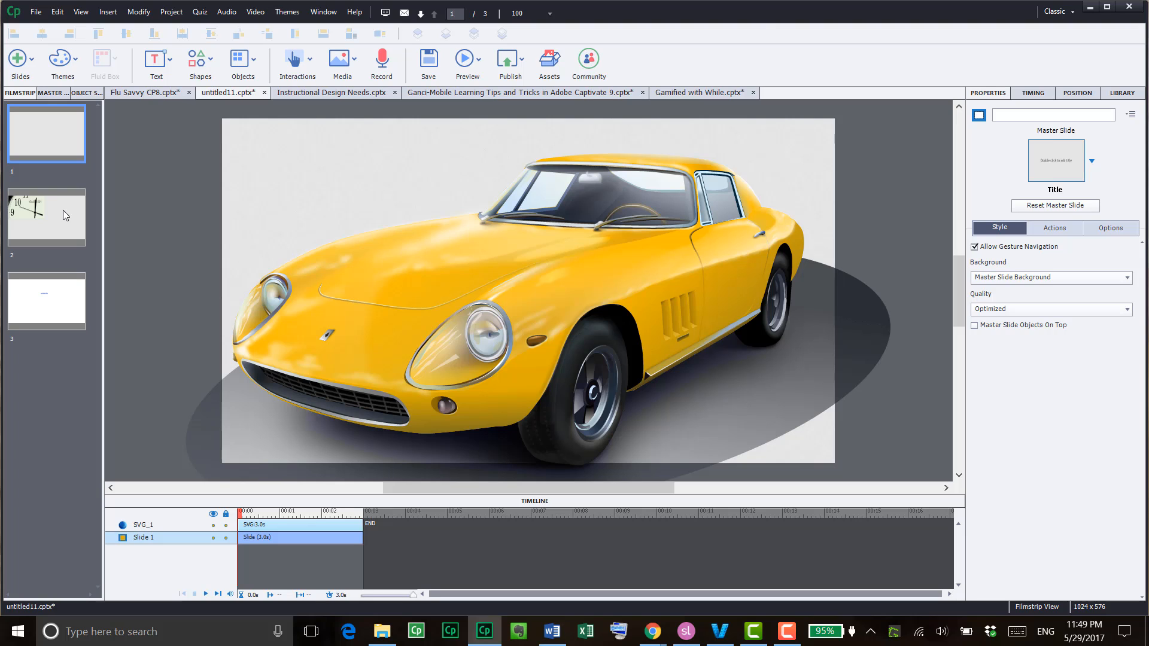
click(508, 60)
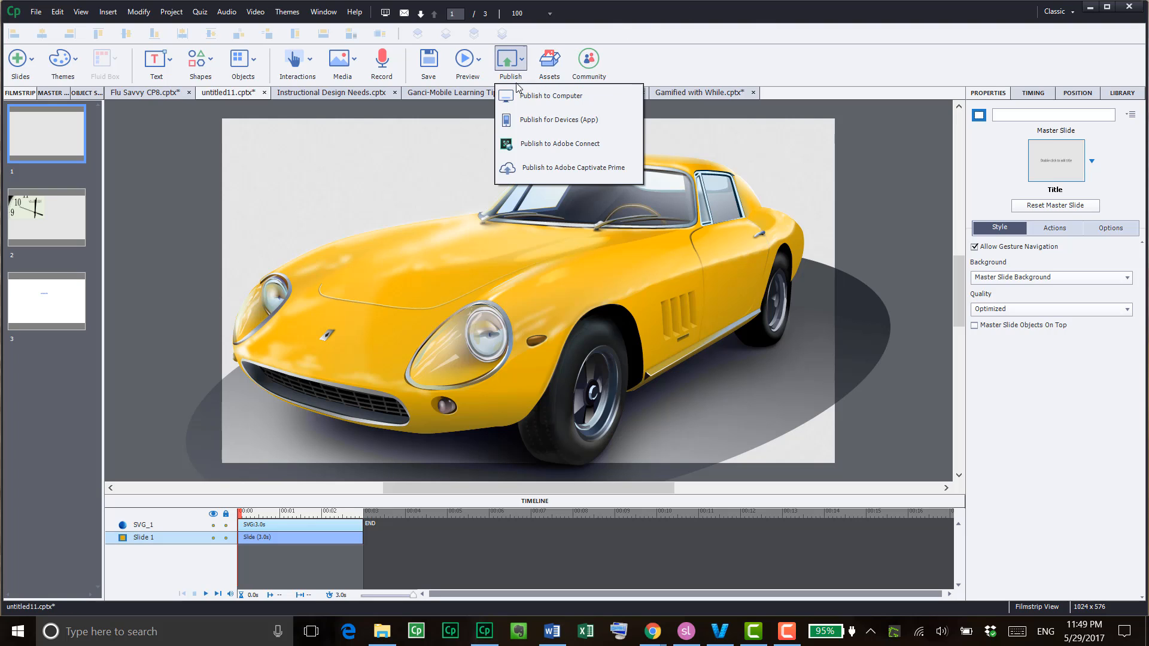
click(529, 99)
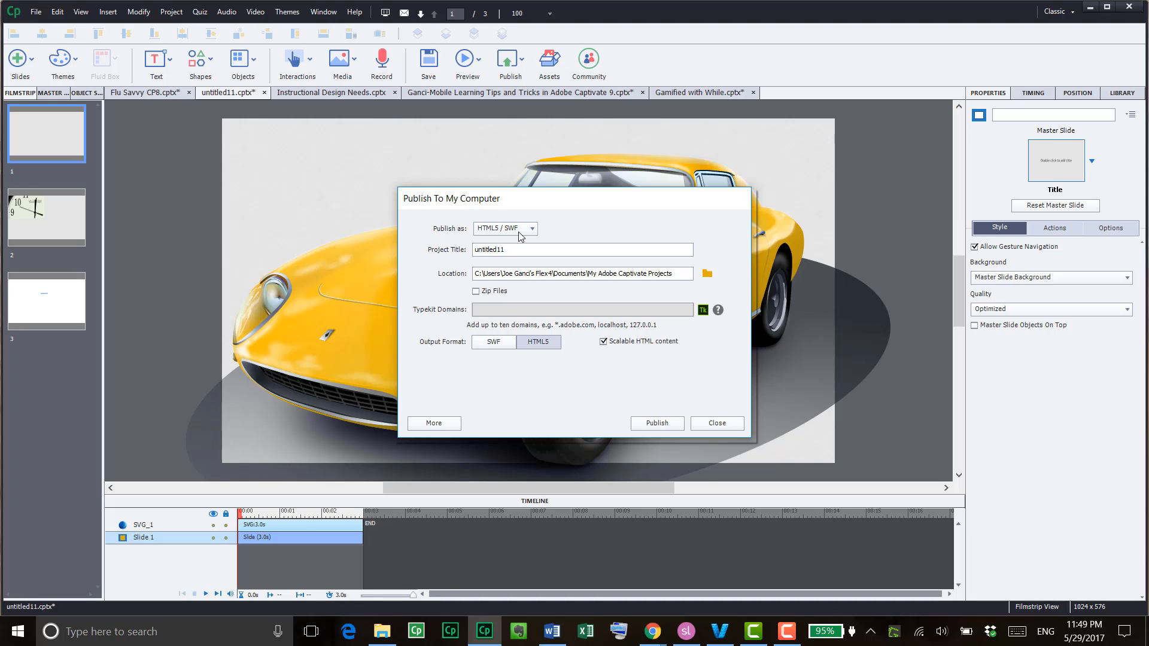
click(493, 343)
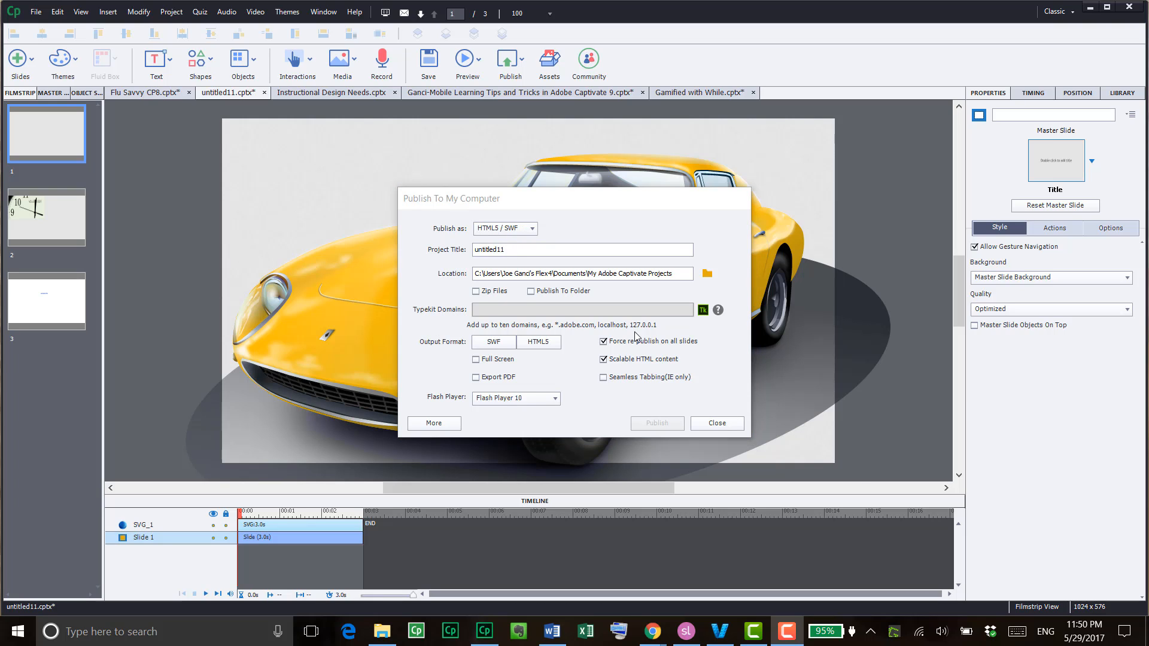
Switch the publishing format to Video and then to Executable to examine the settings of each
click(532, 229)
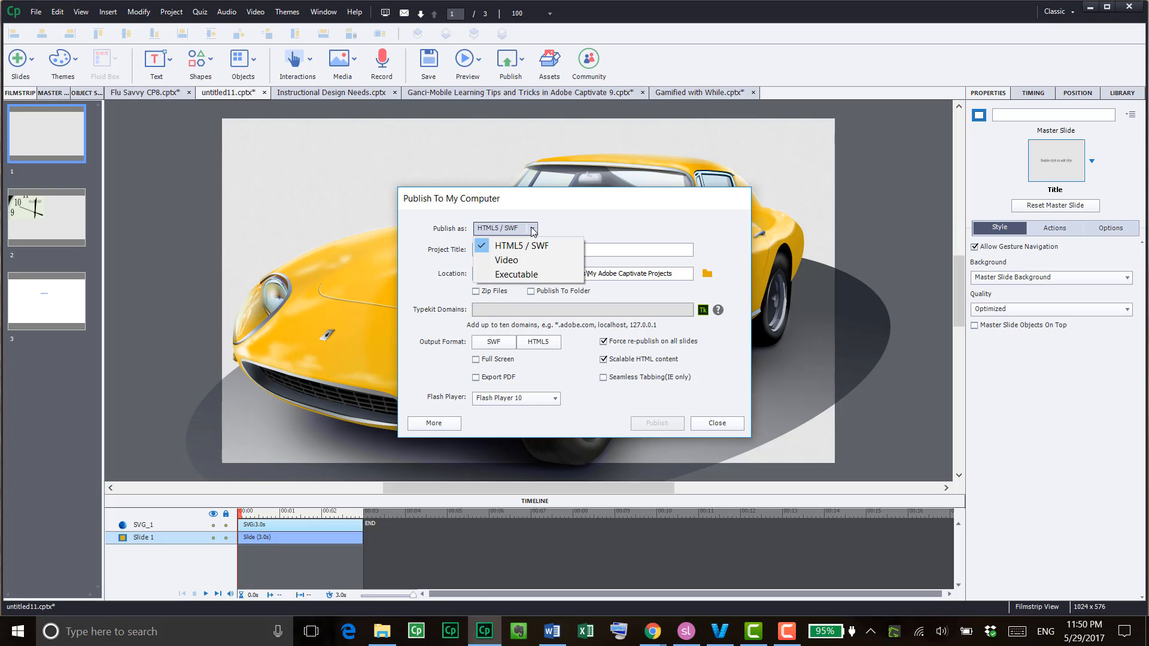
click(522, 261)
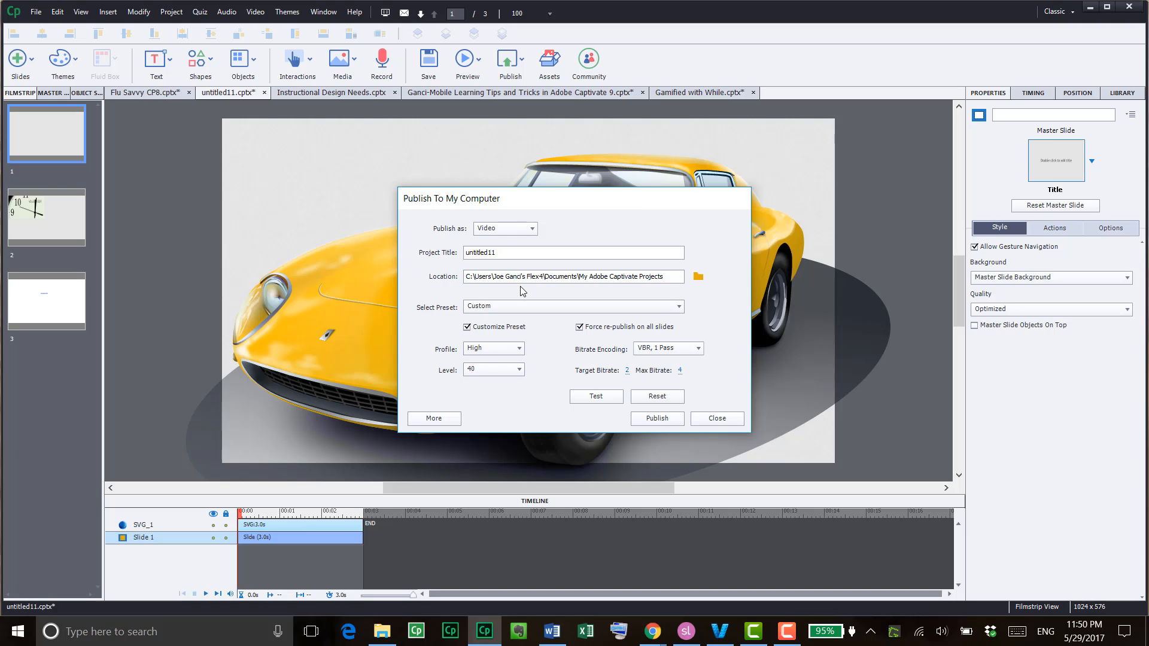
click(528, 229)
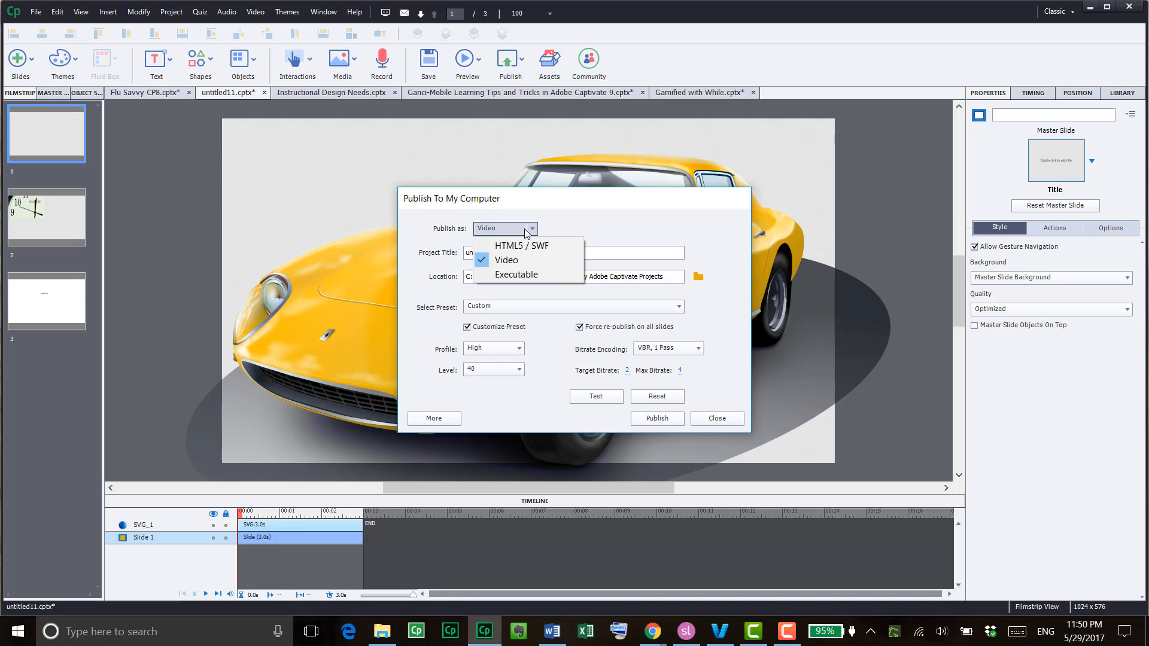
click(538, 276)
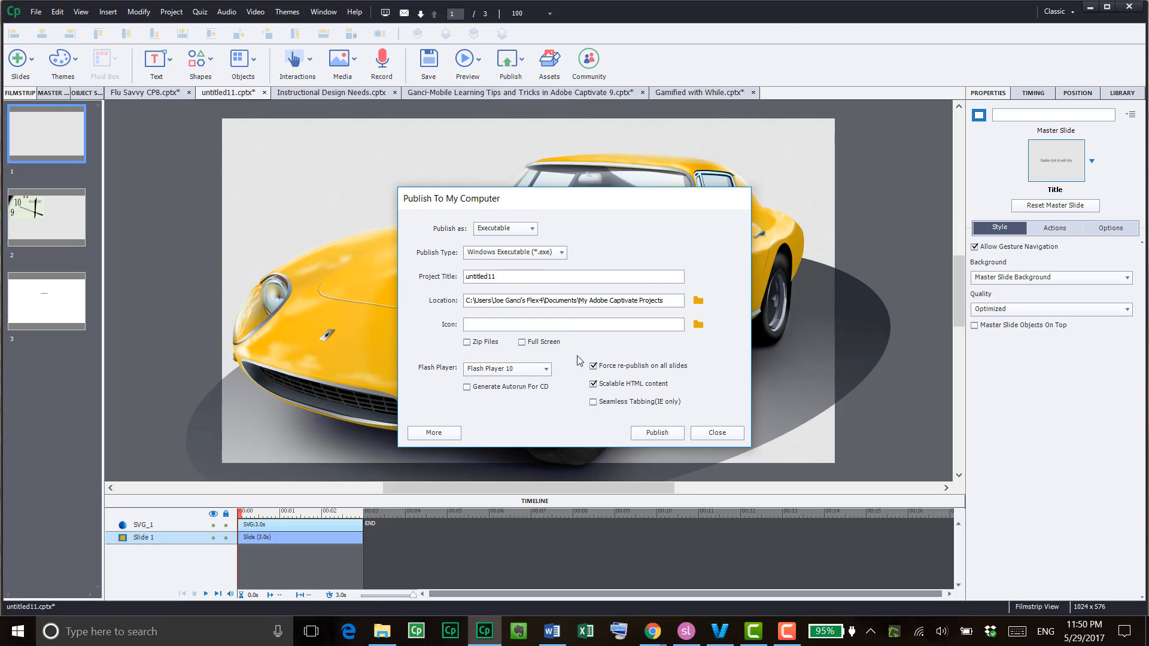
View the Windows and MAC executable types and the publishing formats, then close the dialog without publishing
click(562, 254)
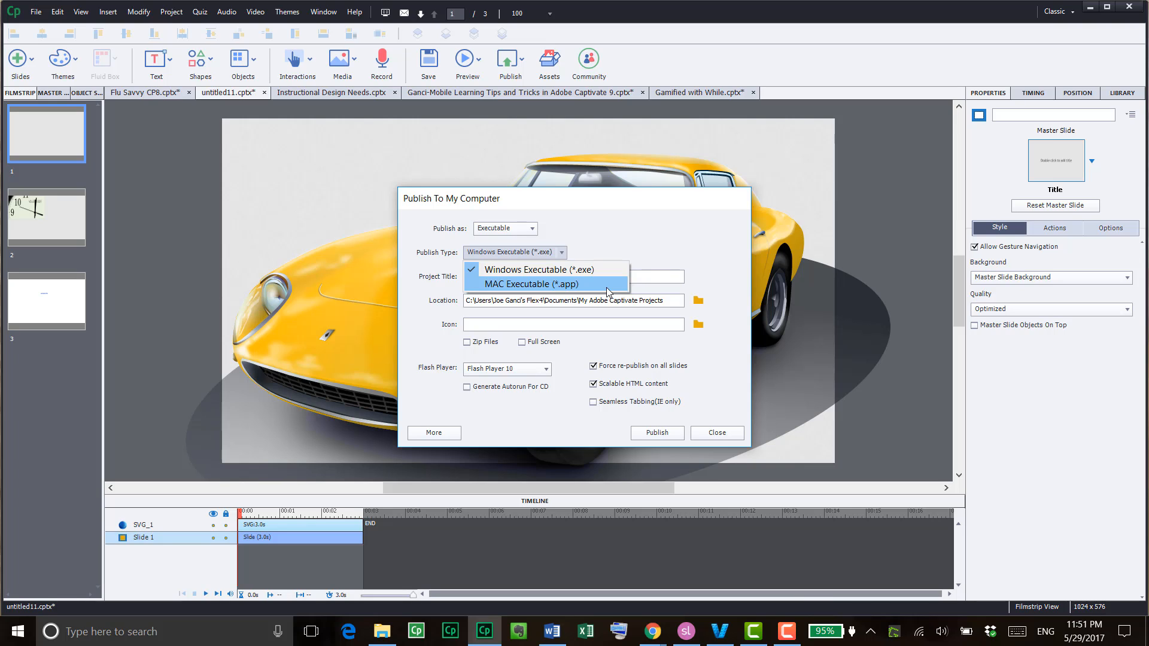
click(551, 424)
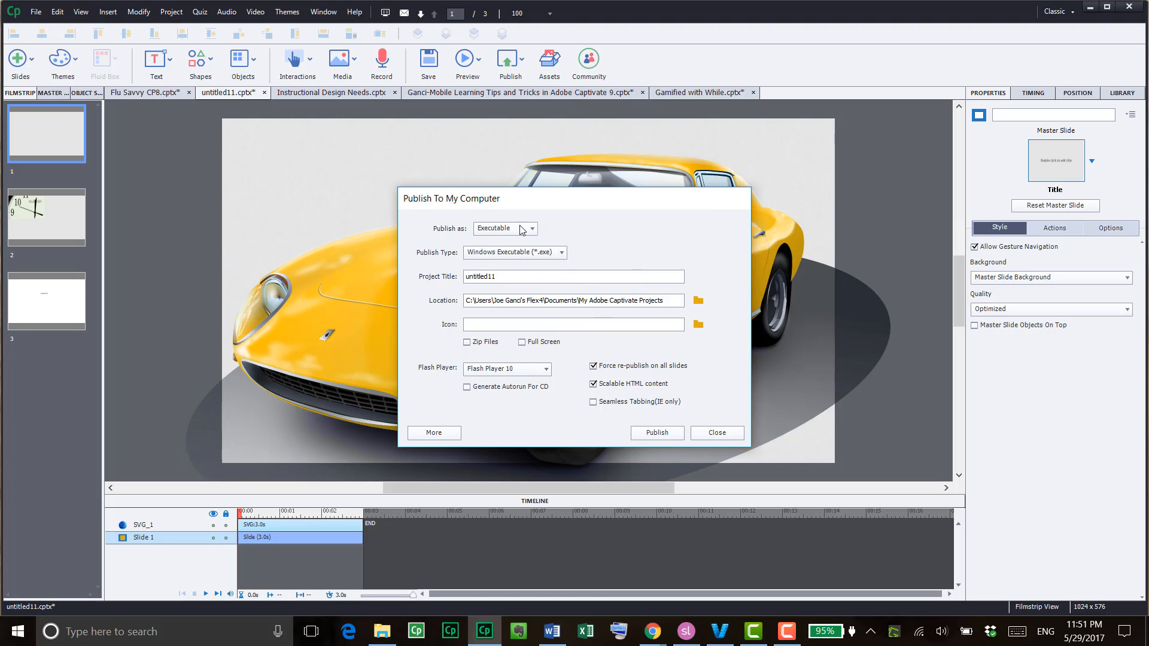
click(509, 229)
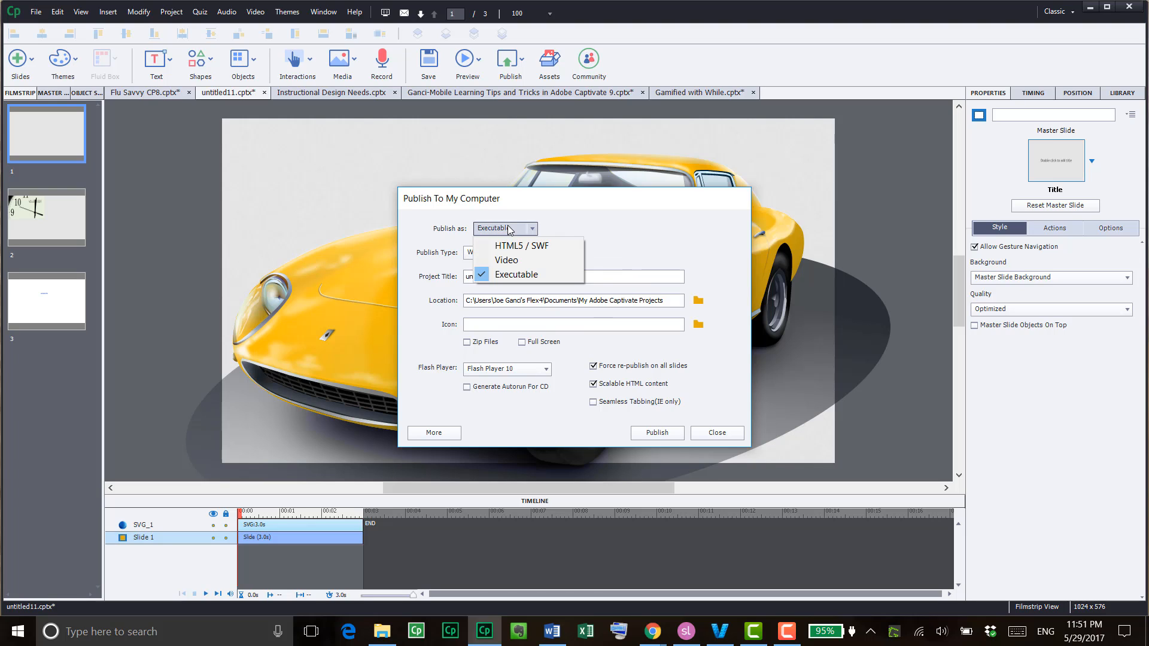
click(727, 435)
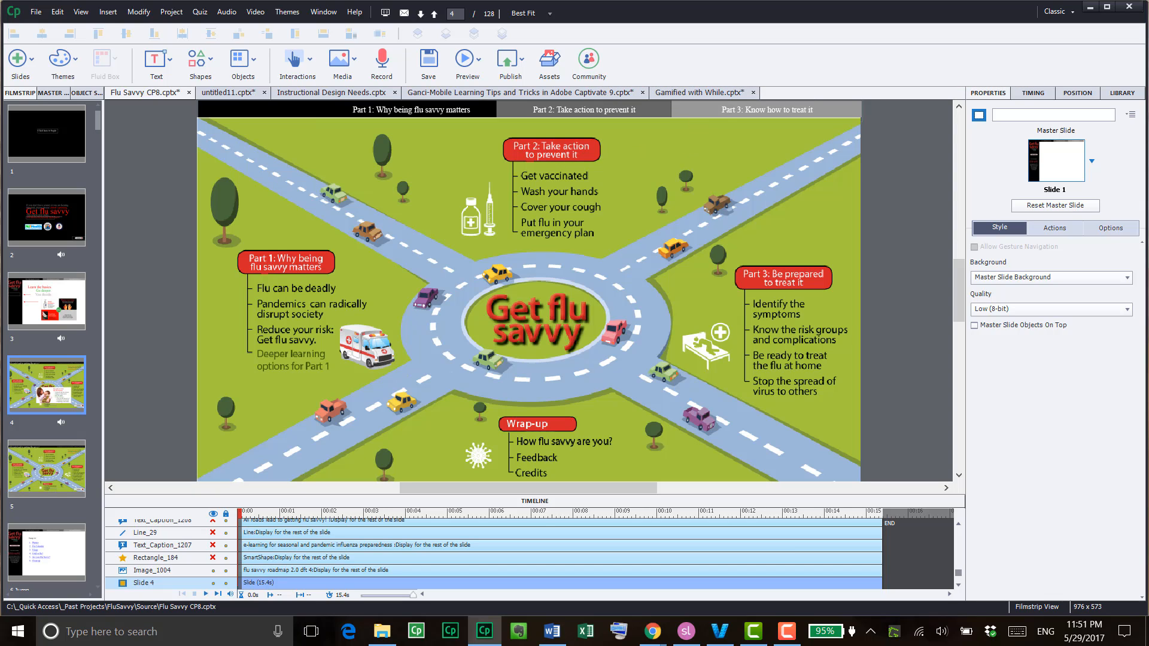
Open the recent project hotel2.cptx
click(36, 12)
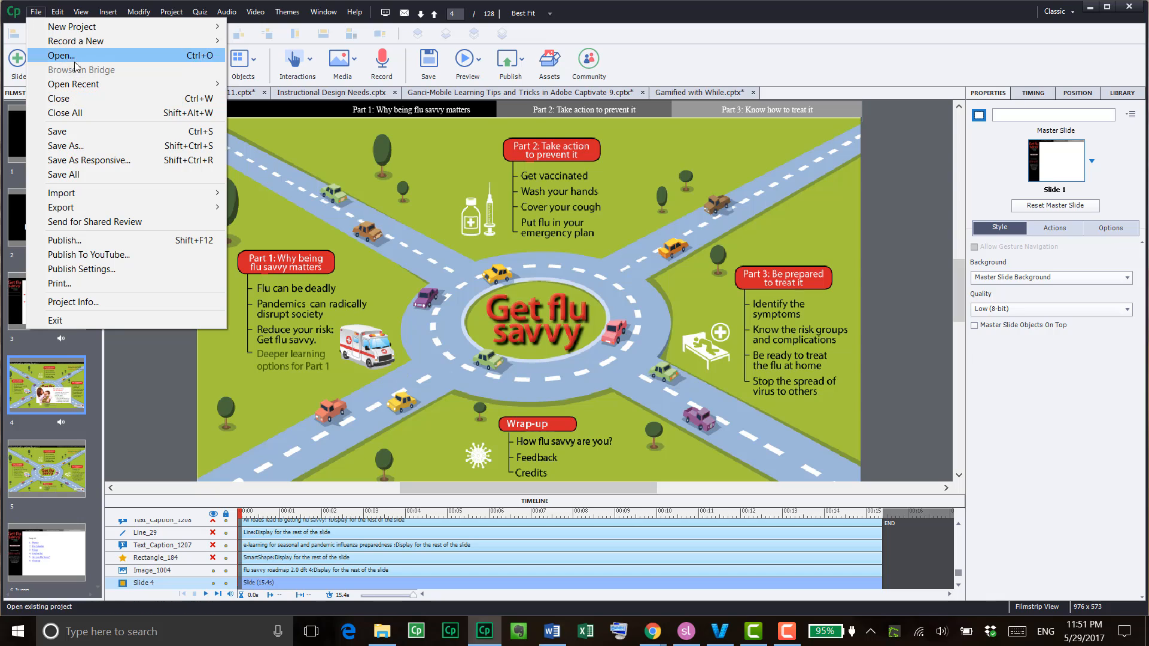
mouse_move(72, 84)
click(353, 114)
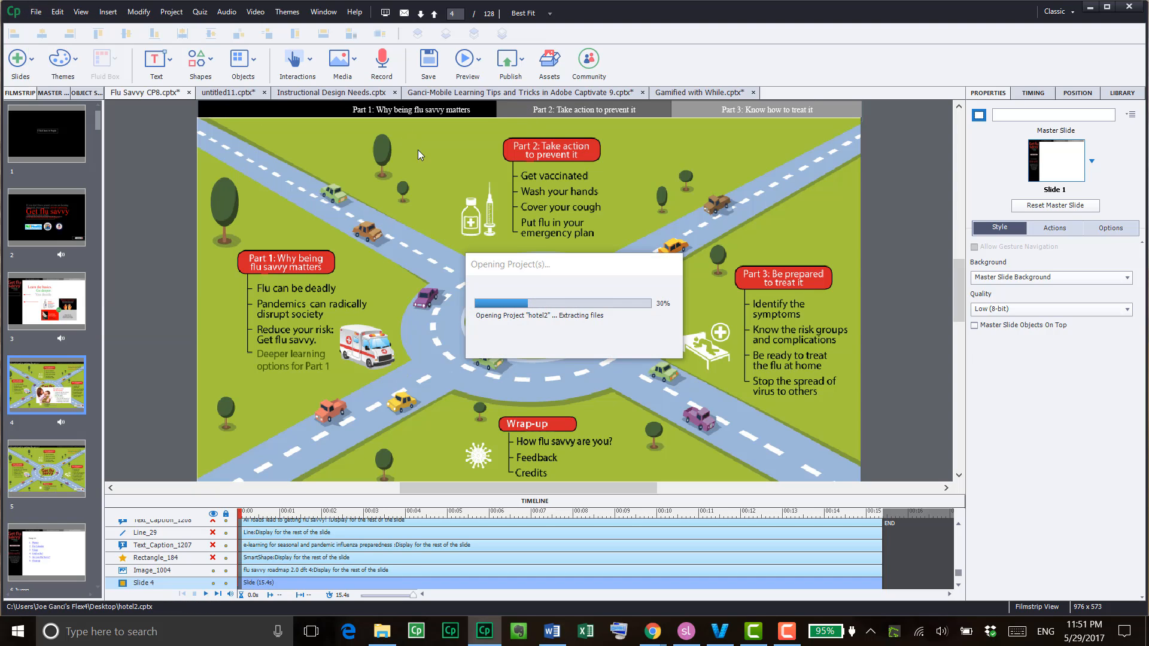
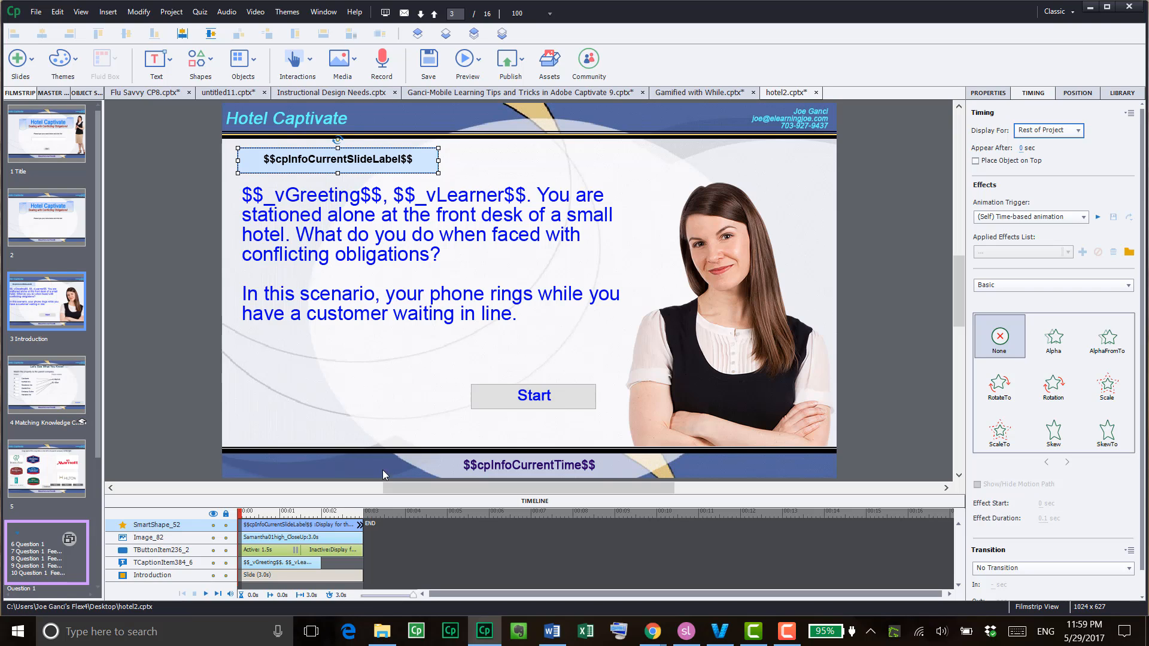
Import Button hover Sound.mp3 as the background audio of the hotel2 project
click(227, 12)
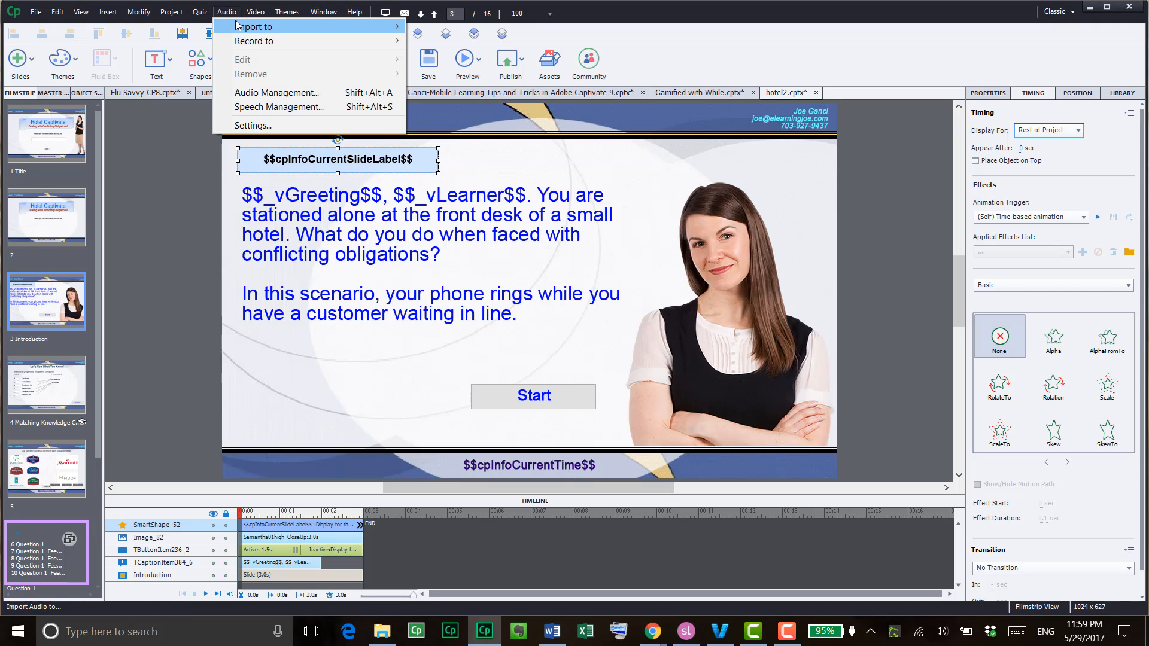
mouse_move(246, 26)
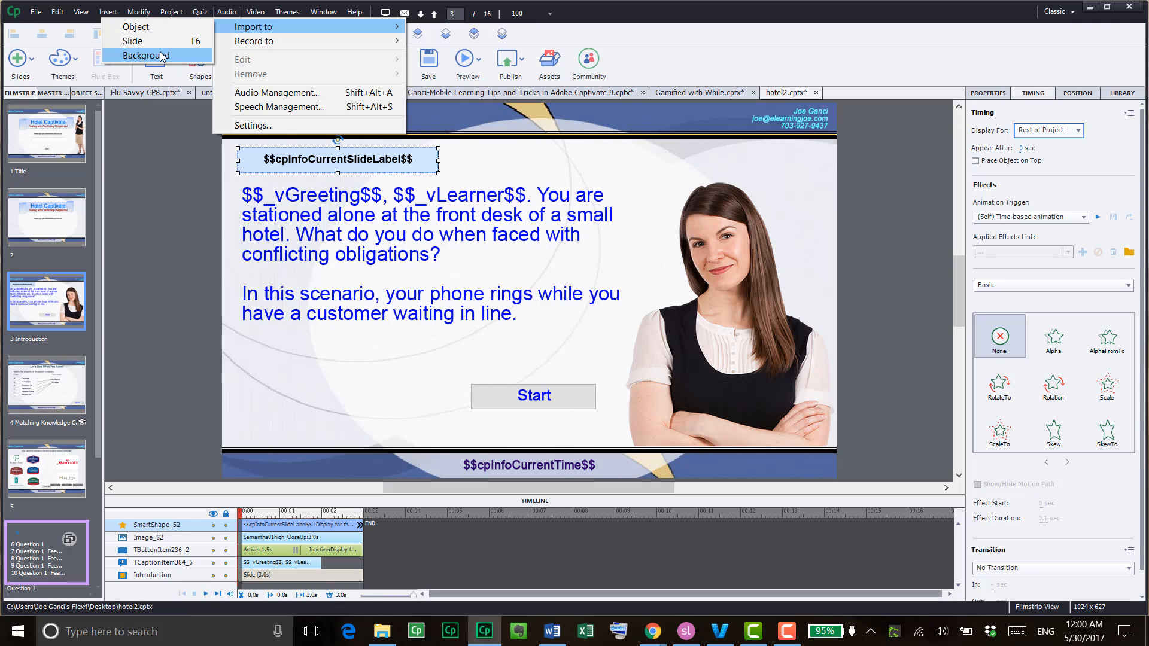
click(160, 56)
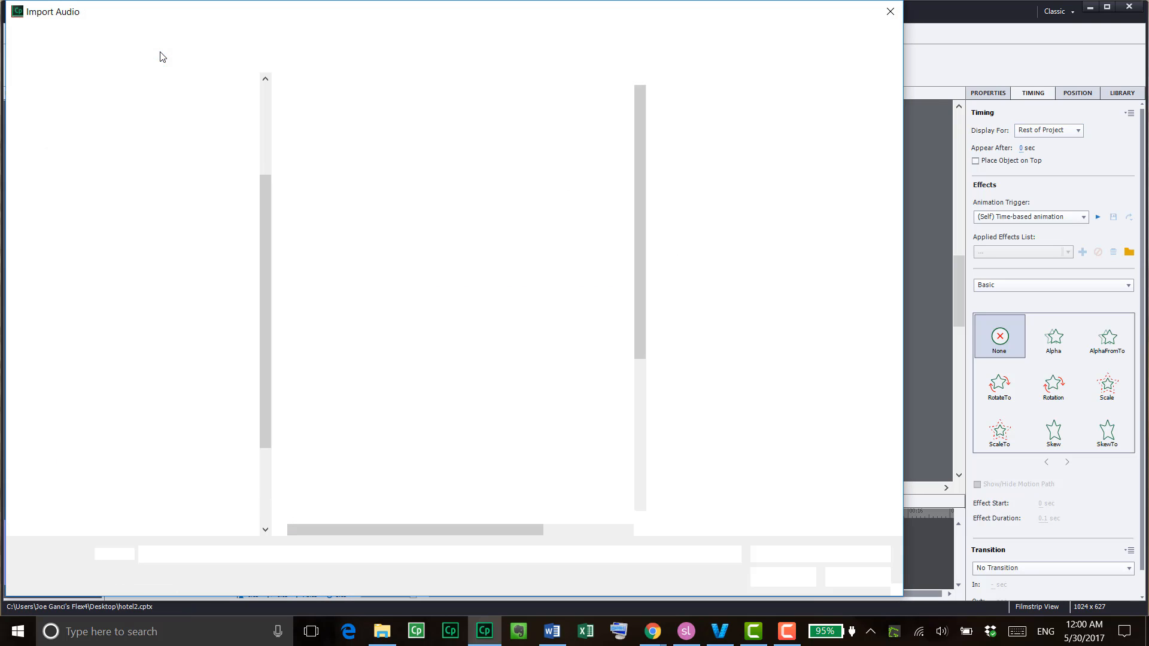
double_click(345, 169)
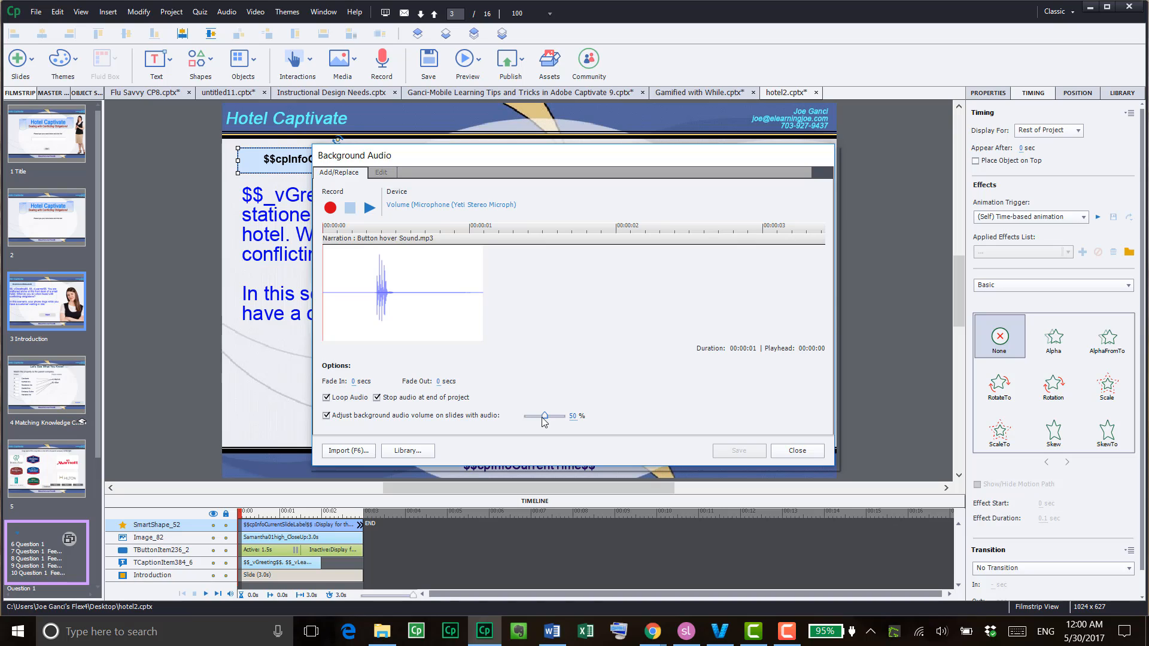
Set the background audio volume on slides with audio to 28% and close the background audio settings
drag(543, 421, 535, 424)
click(813, 452)
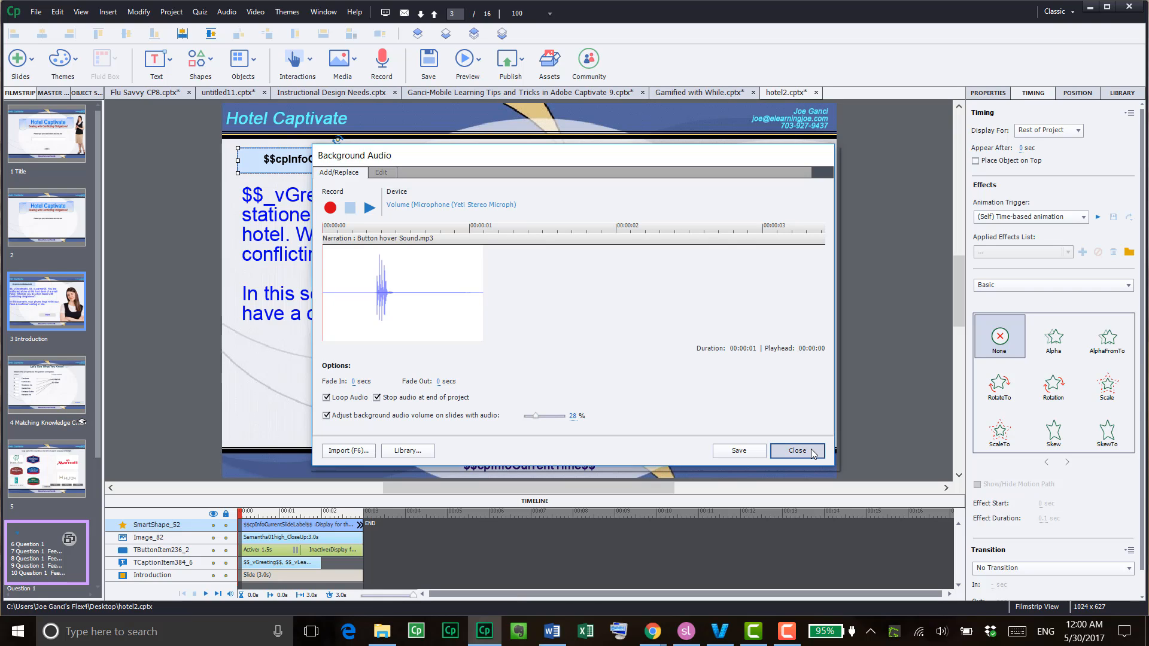
click(605, 335)
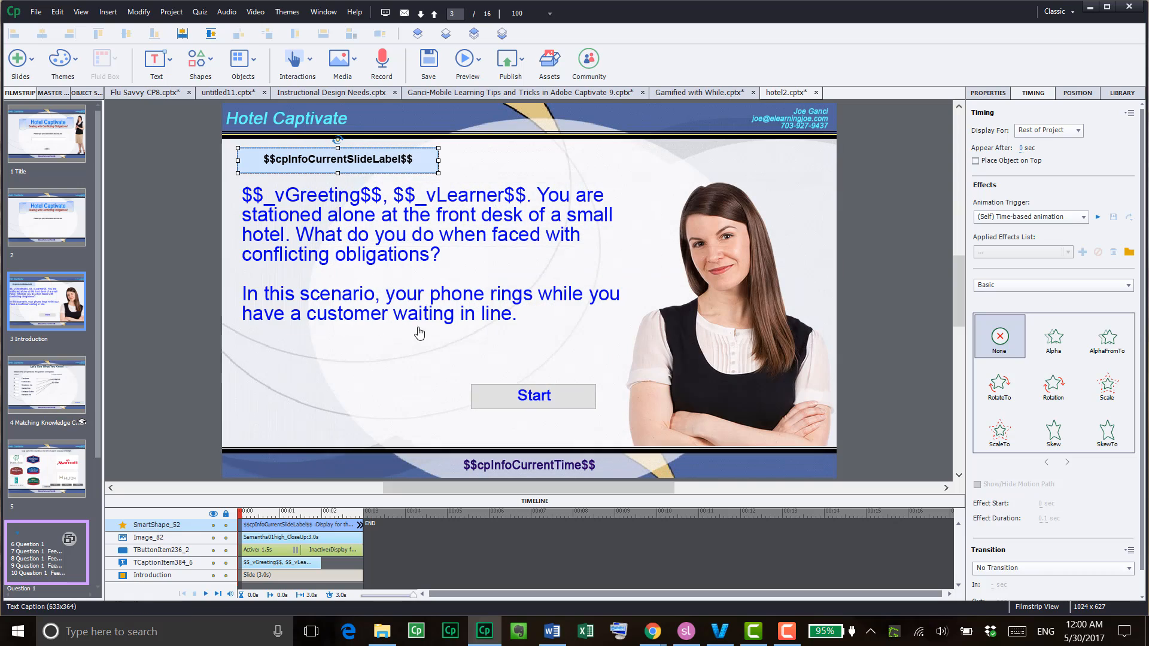
Examine the available media and object types and the options for importing or recording audio to an object, slide or background
click(348, 58)
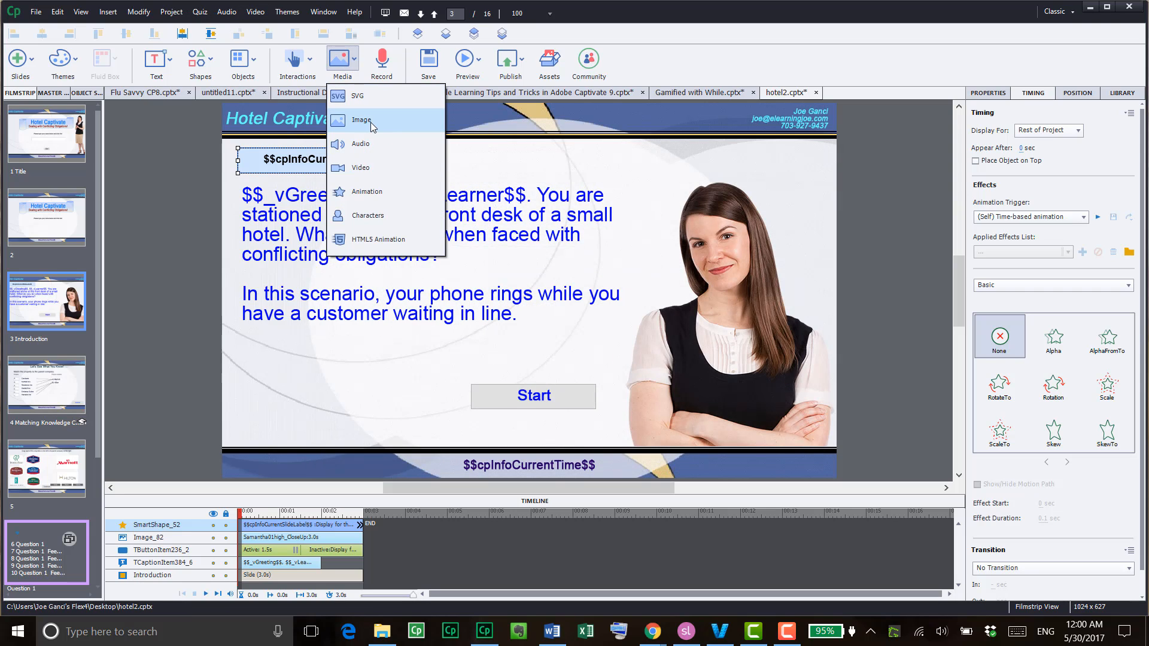
click(239, 59)
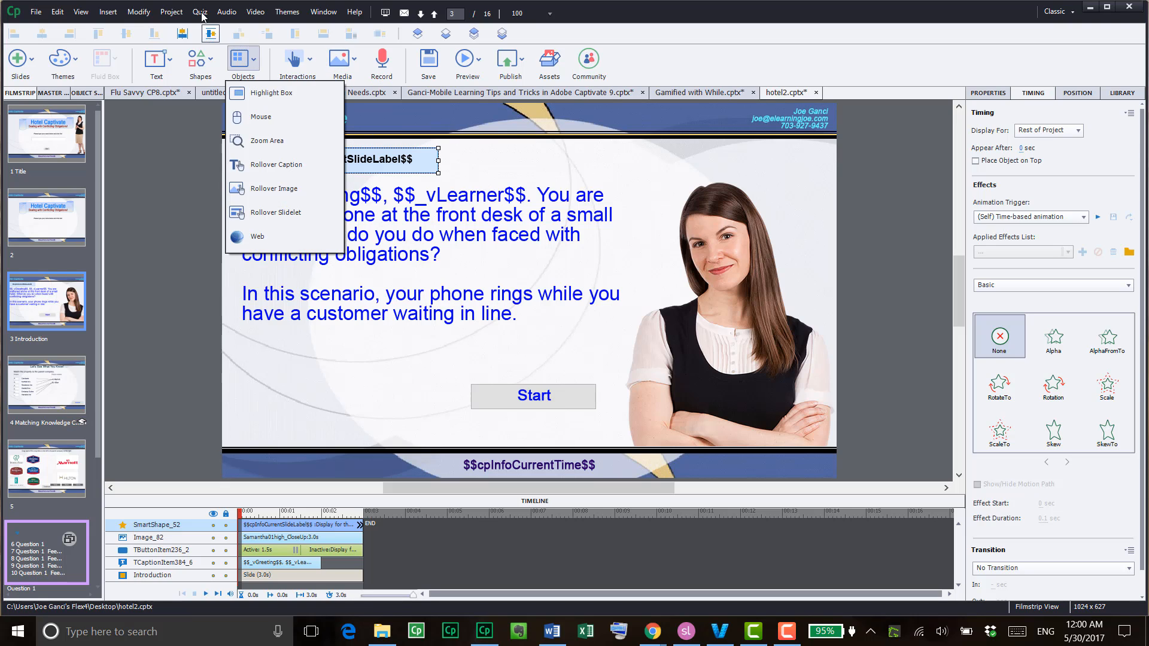
click(227, 12)
mouse_move(238, 31)
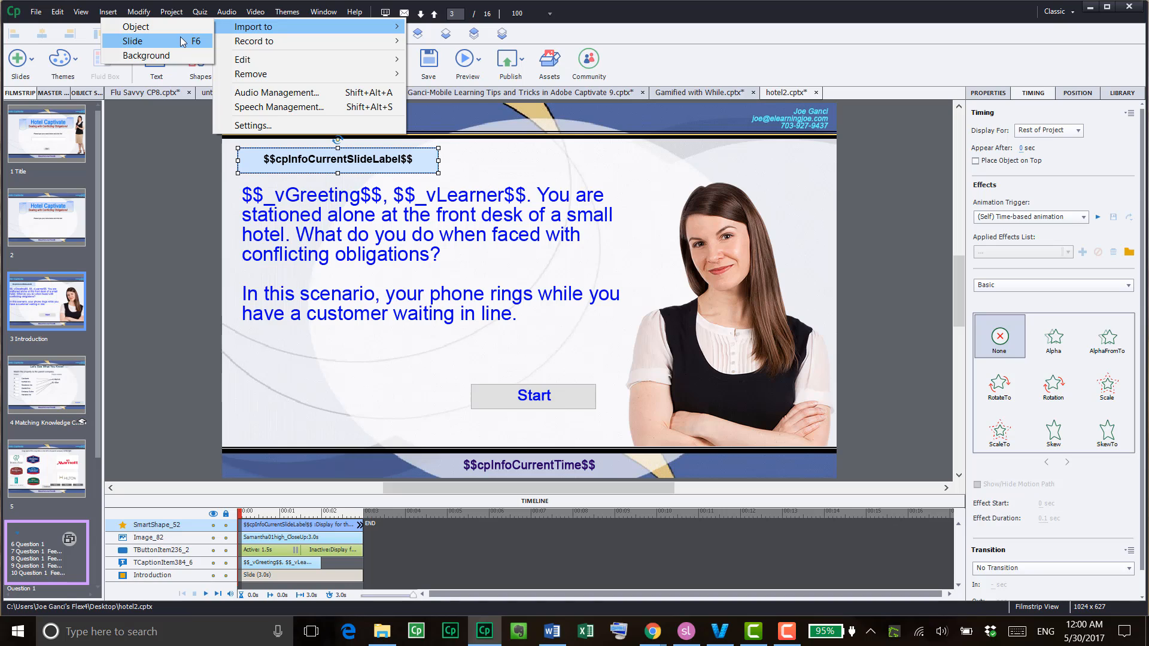
click(189, 275)
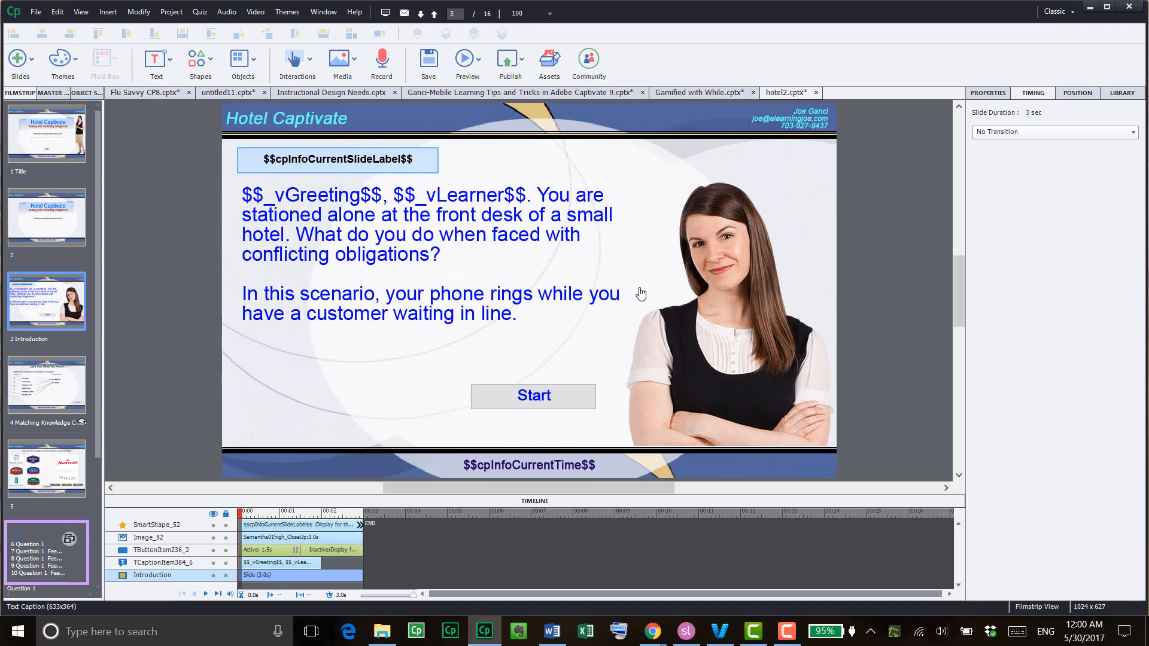
right_click(730, 226)
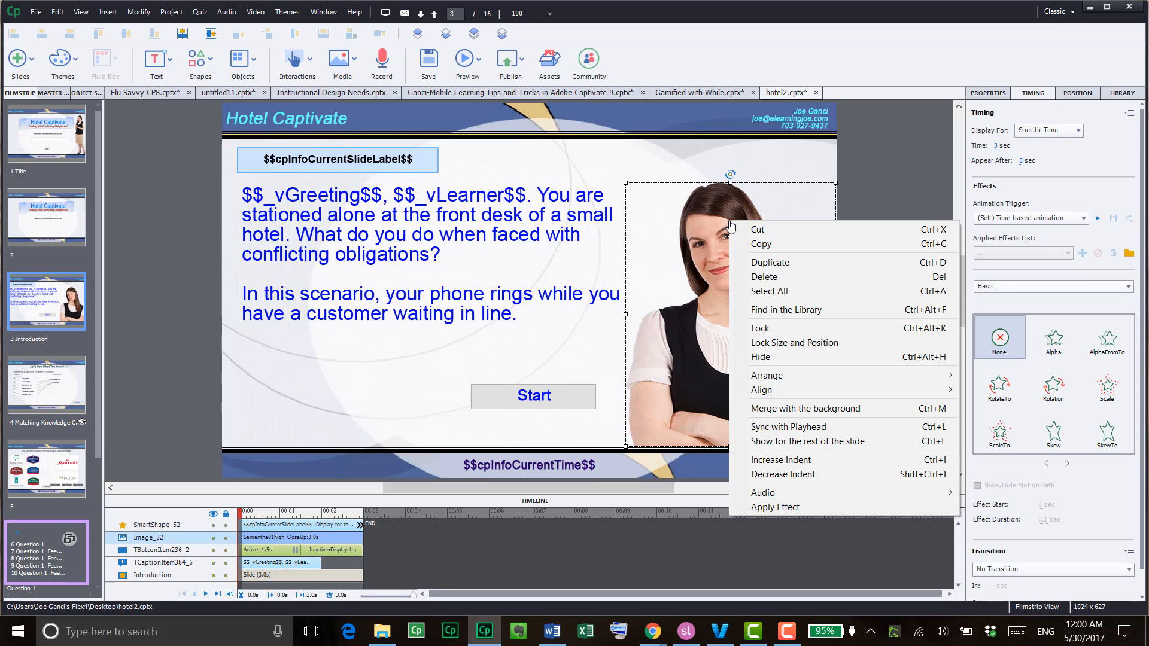
mouse_move(772, 500)
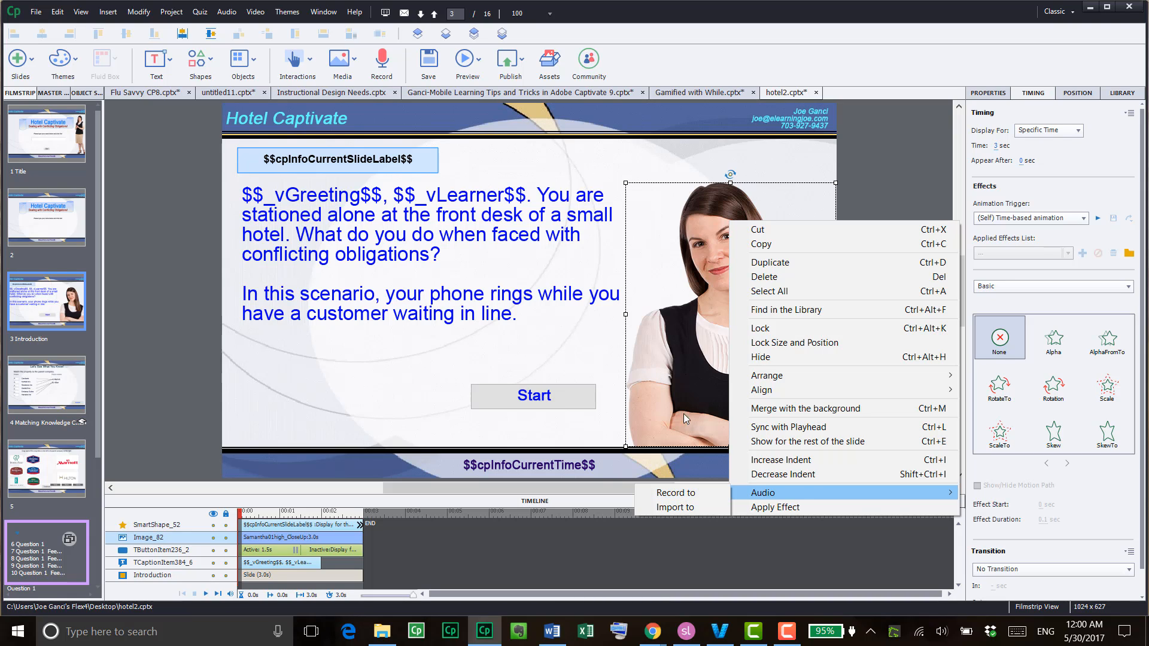
click(227, 13)
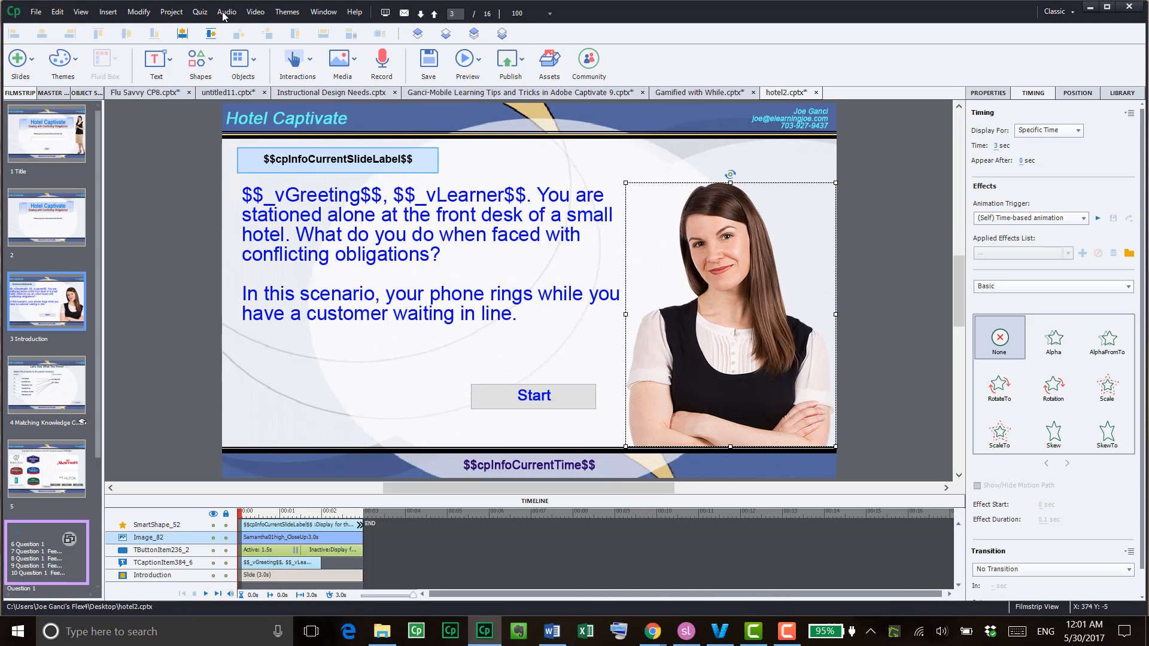
click(227, 13)
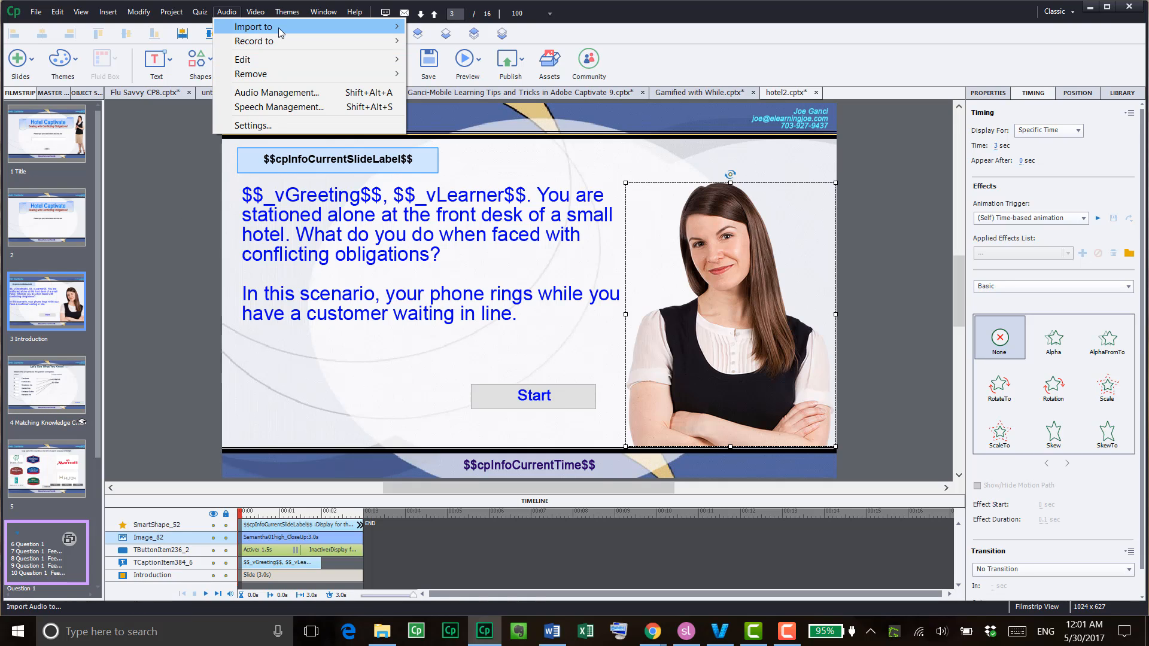
mouse_move(279, 27)
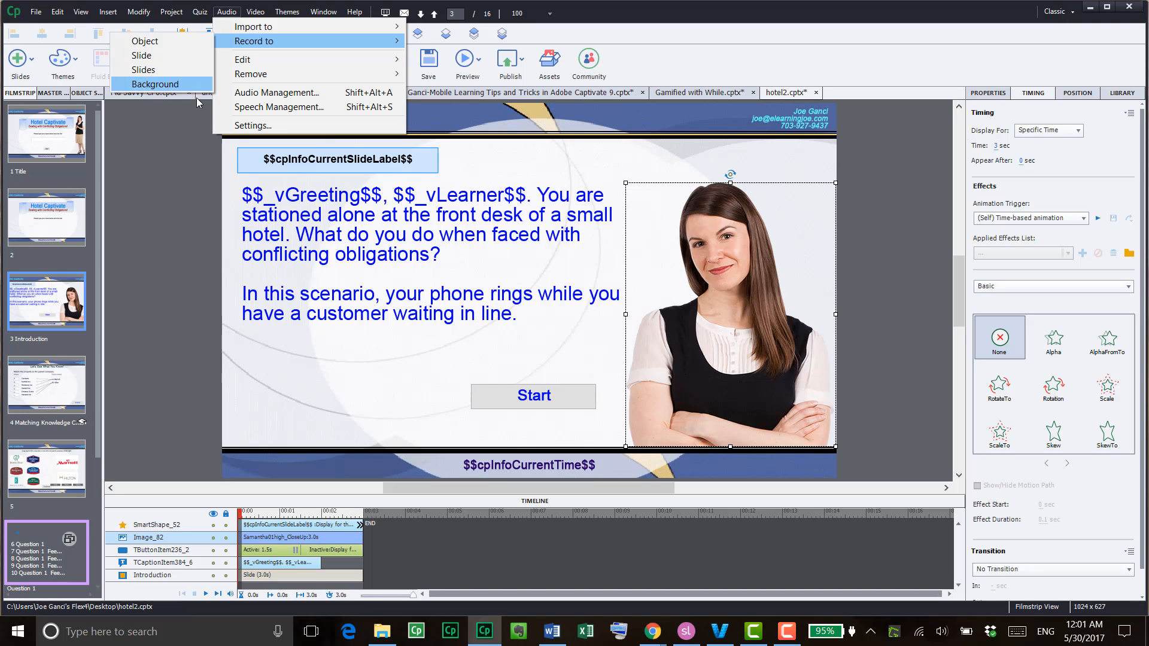
Open Speech Management and look through the text-to-speech entries of the project's slides
click(238, 107)
scroll(443, 299, down, 10)
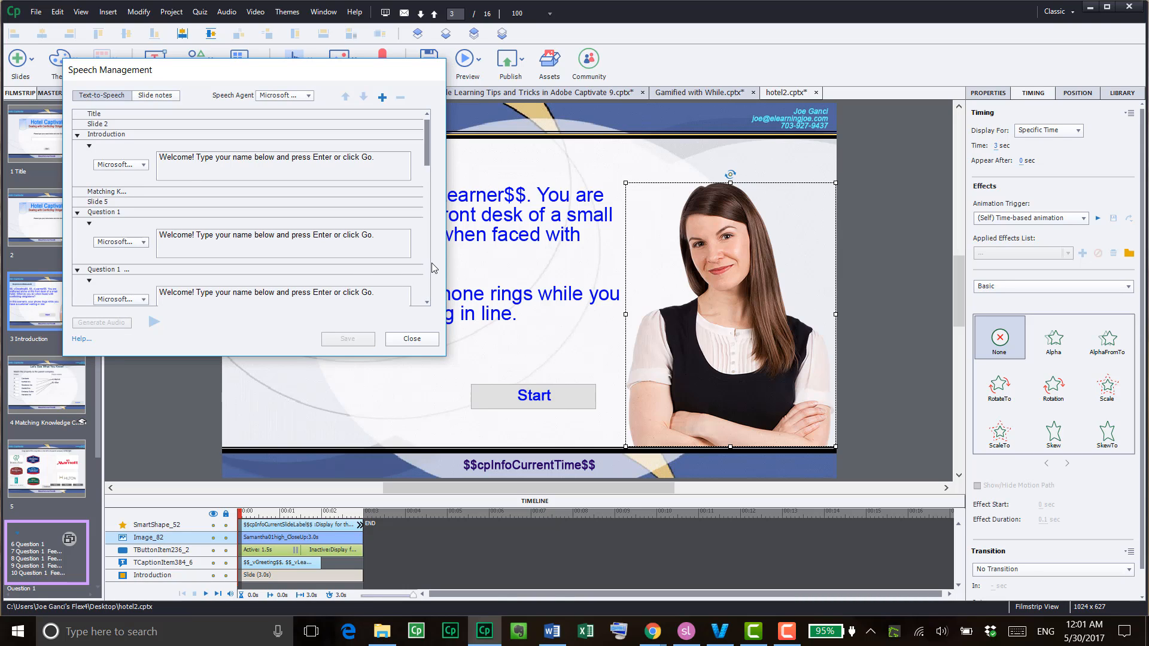
scroll(426, 229, down, 5)
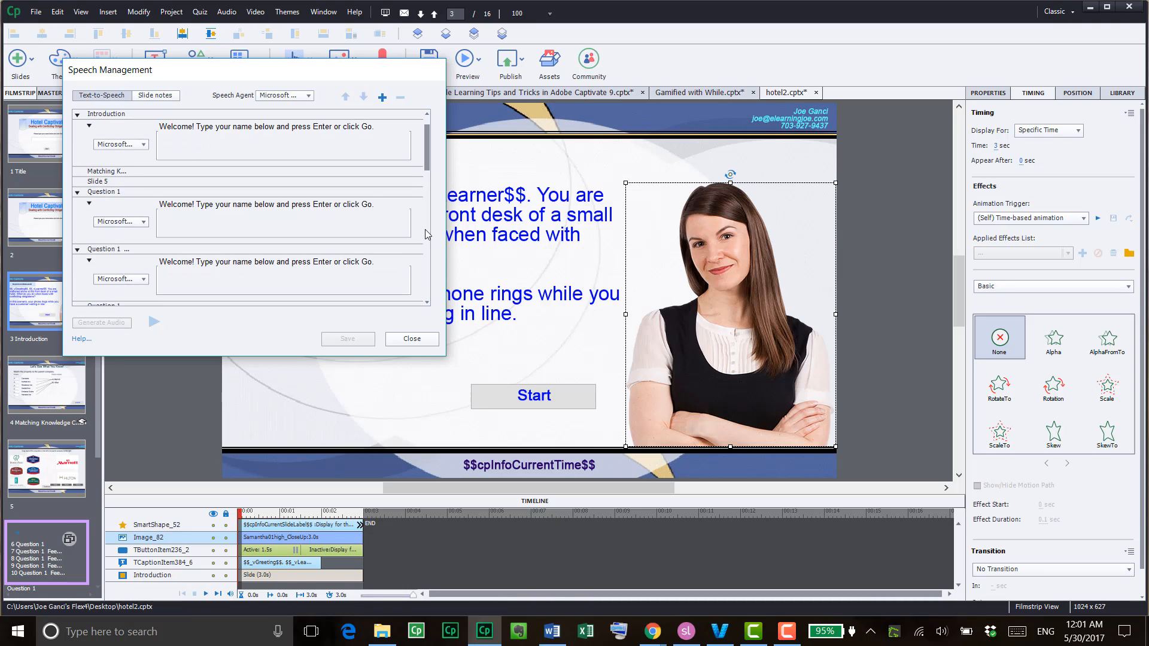
scroll(426, 228, down, 1)
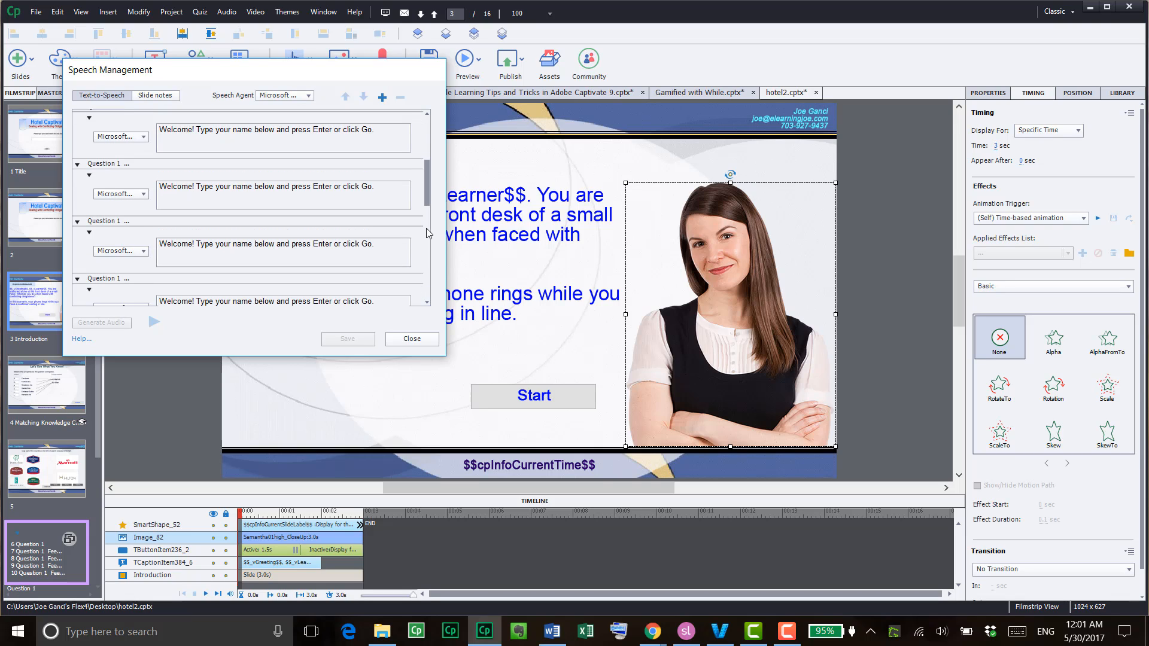
scroll(426, 228, up, 6)
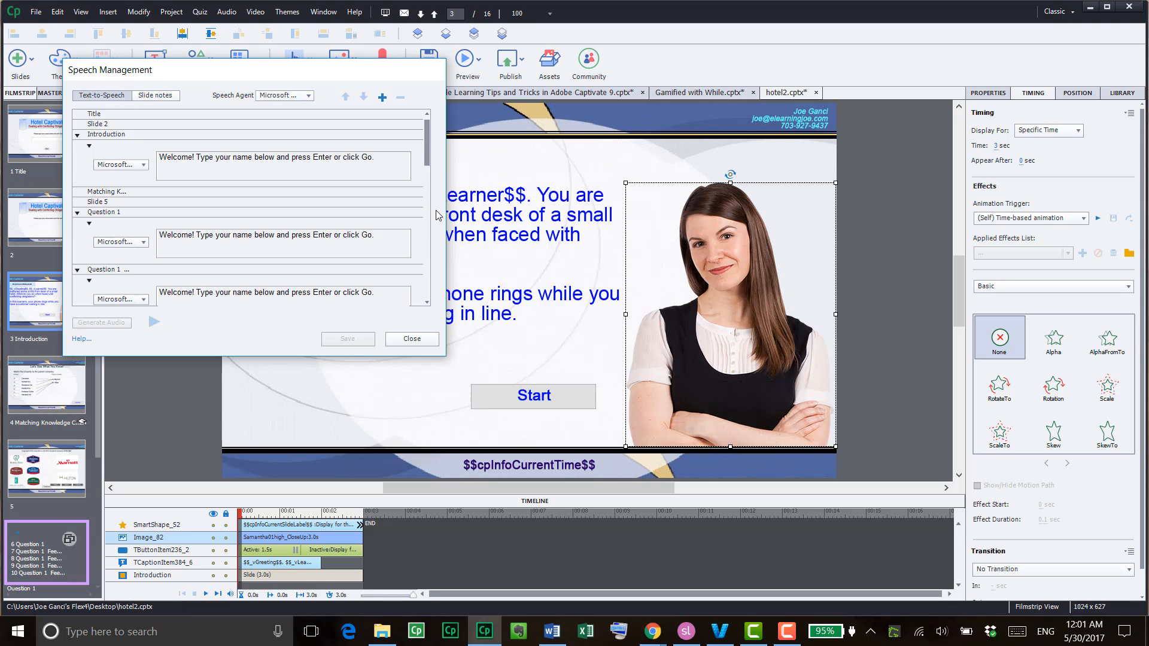
Collapse the text-to-speech entries of the Introduction, Question 1 and first Question 2 slides
click(78, 136)
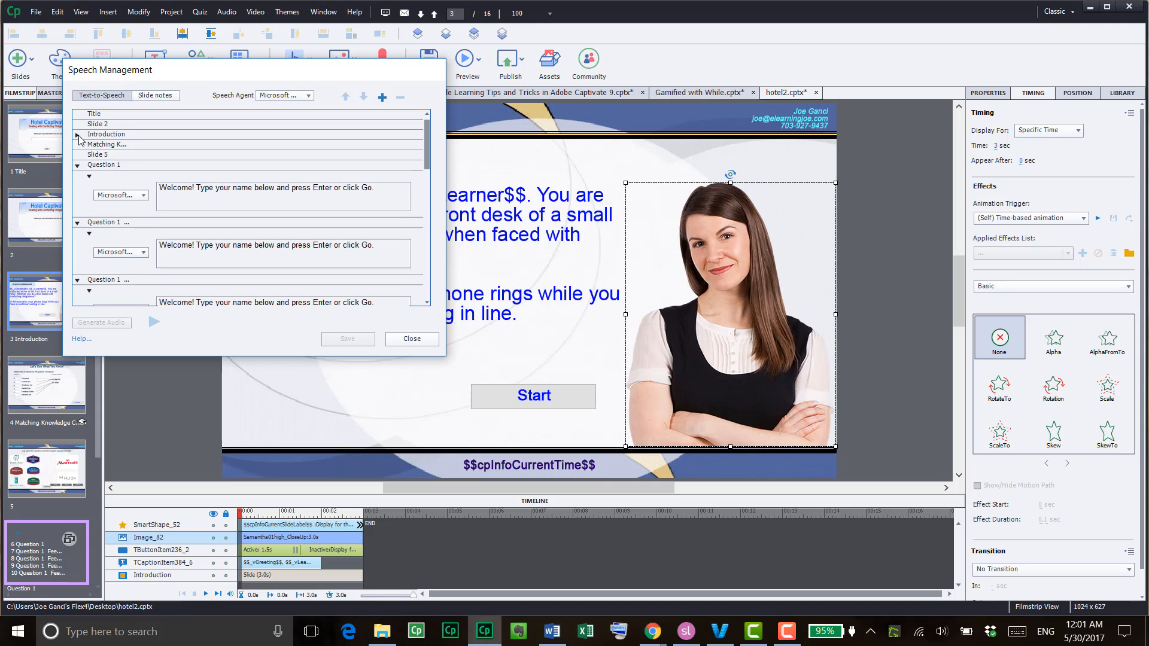
click(78, 166)
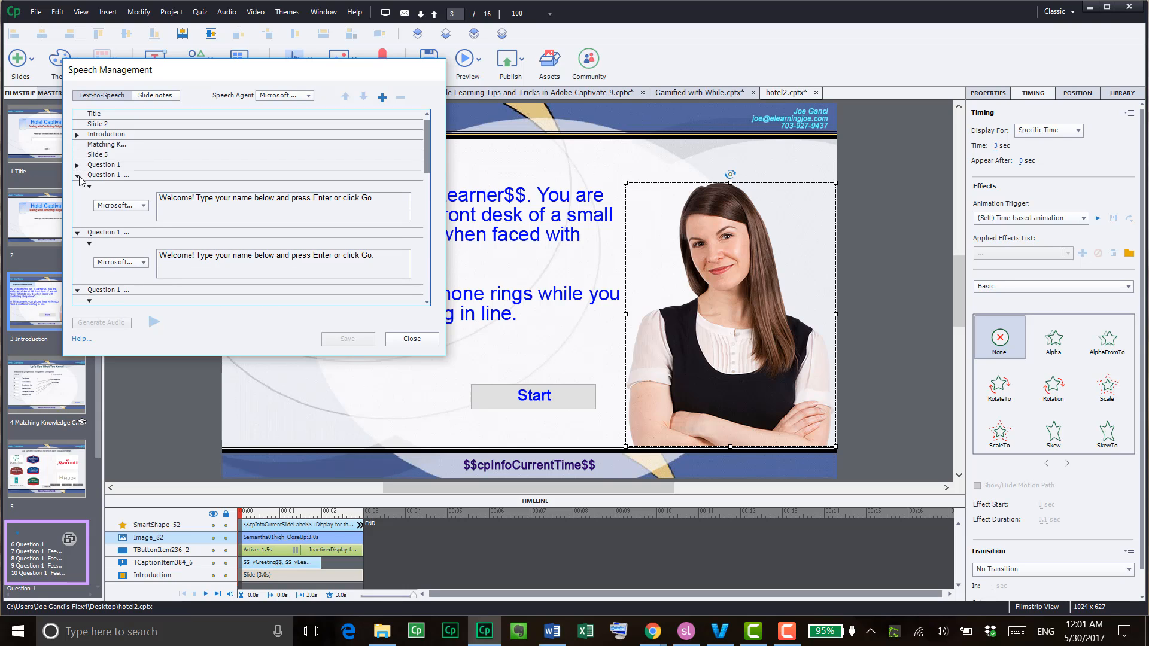
click(78, 176)
click(77, 186)
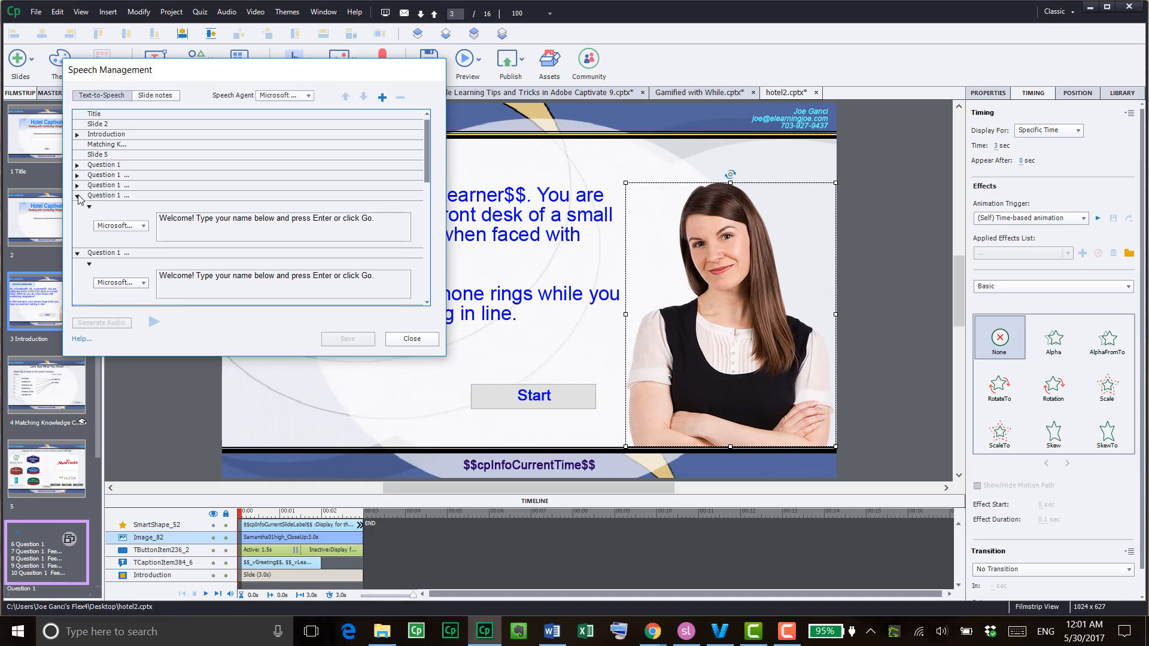
click(78, 196)
click(78, 206)
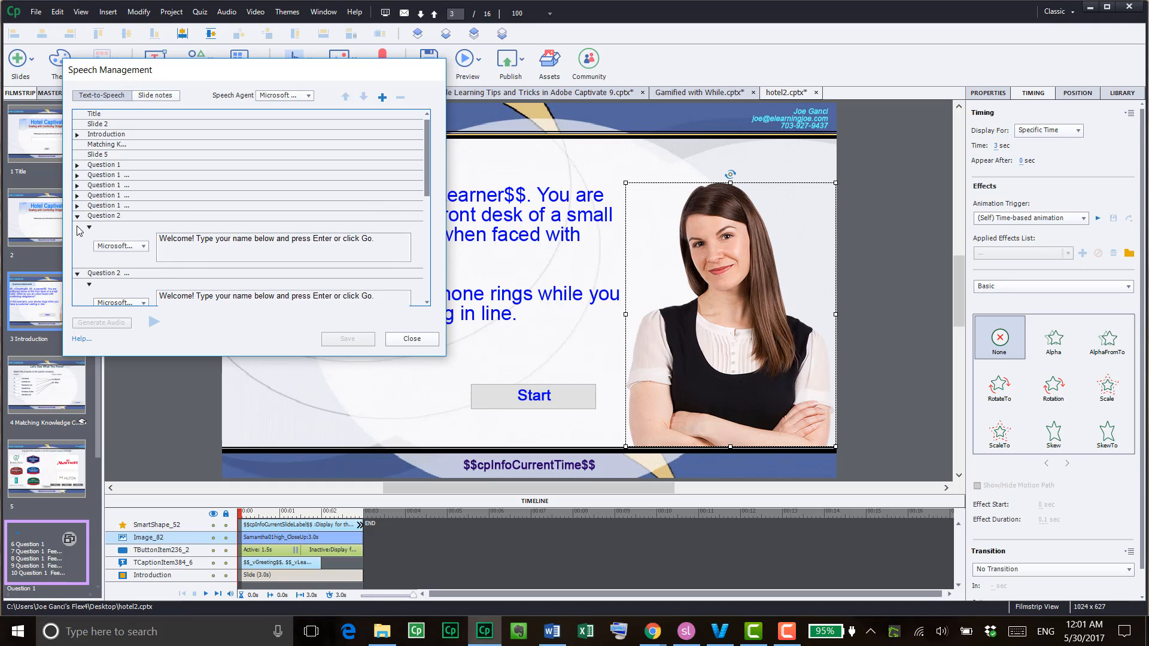
click(77, 217)
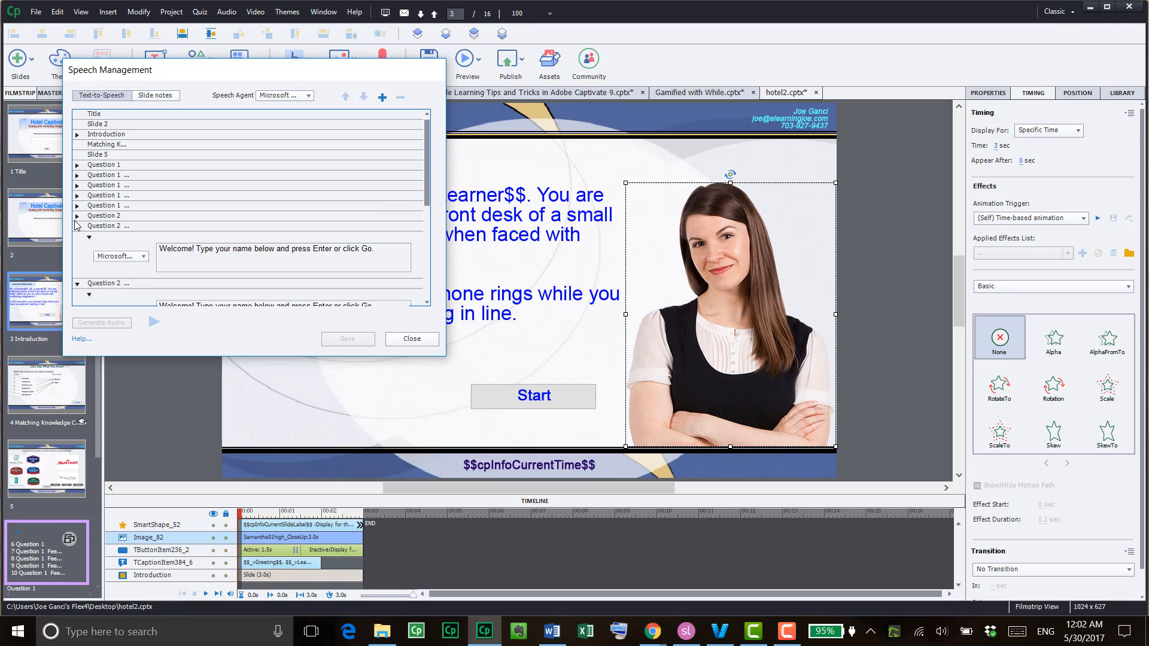
Add a text-to-speech entry to the Title slide reading "Hello and welcome. I am here to assist you."
click(142, 114)
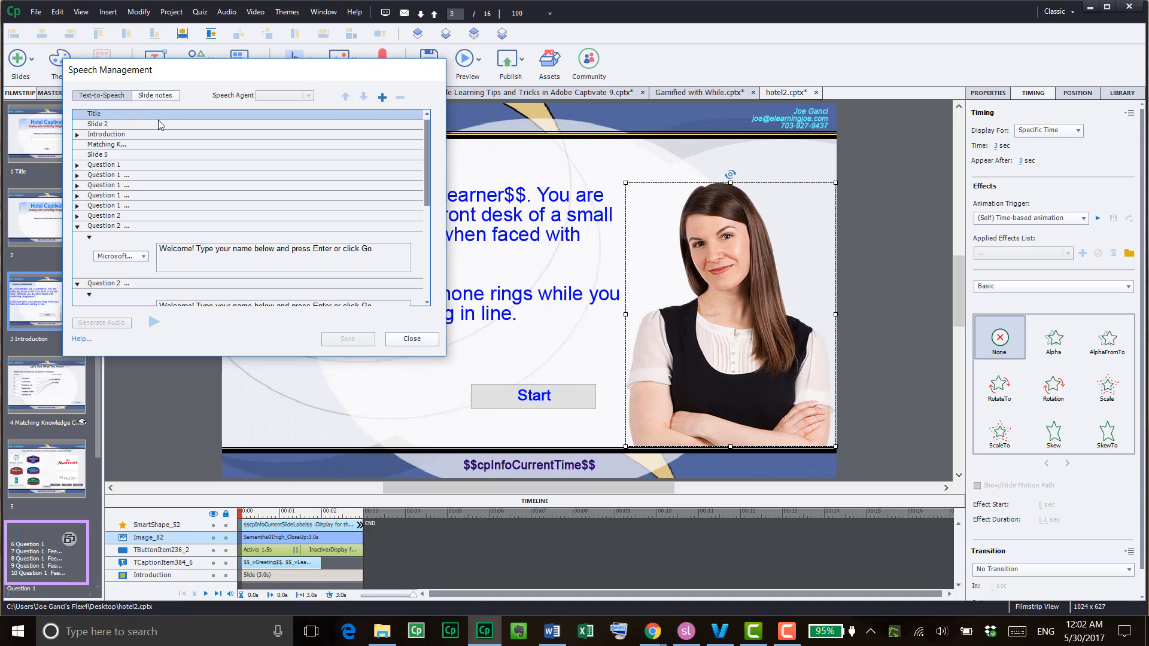
click(383, 97)
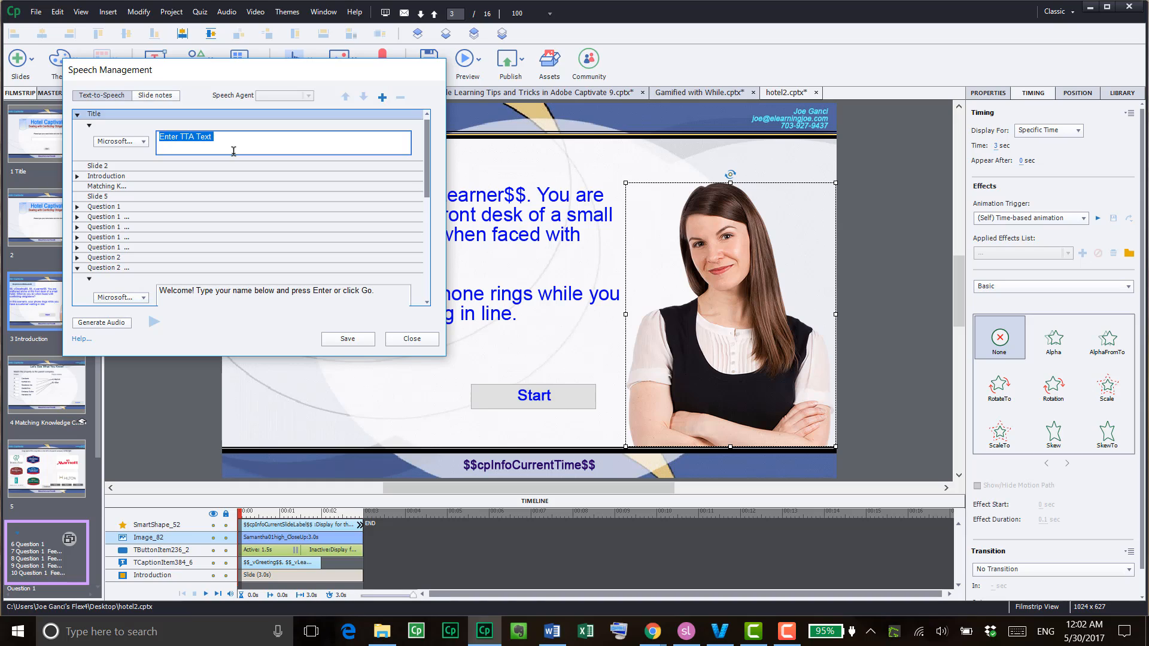
text(Hello and welcome. I am here to assist you)
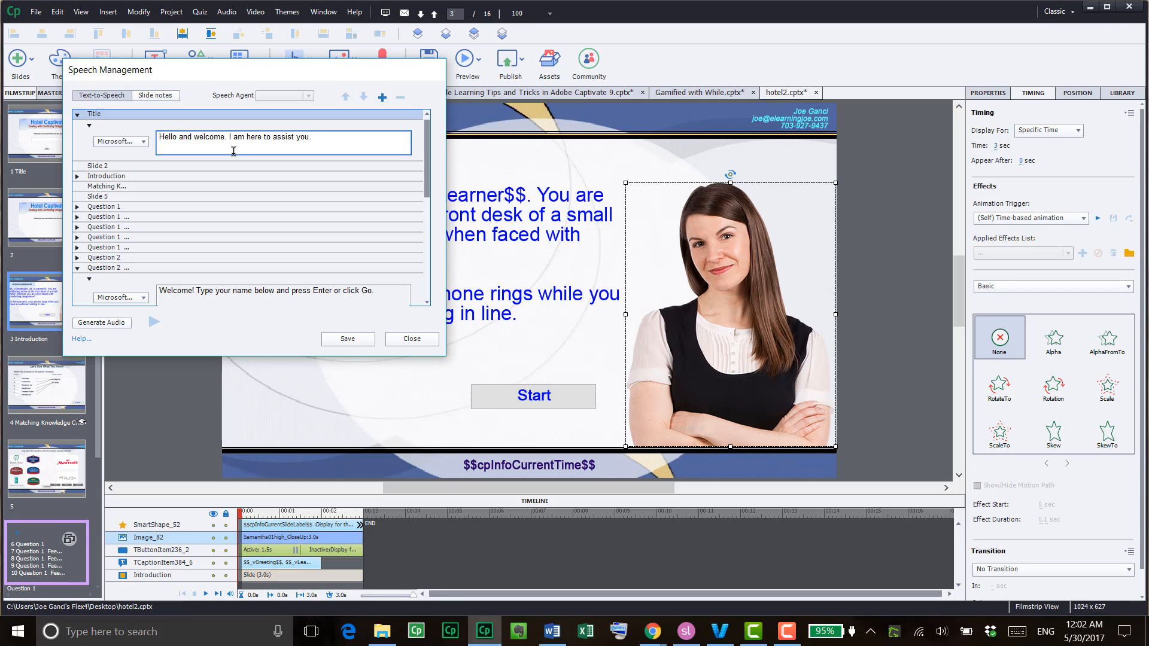
text(.)
Assign the Kate voice to the Title slide's speech text, generate its audio and close Speech Management
click(120, 141)
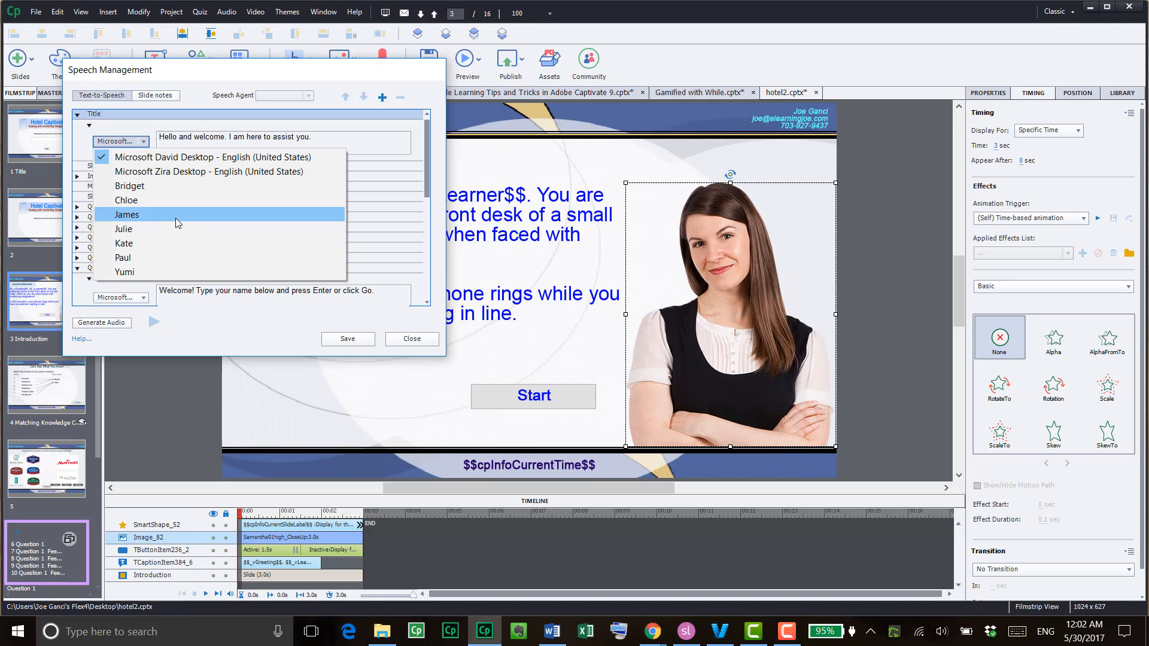
click(144, 242)
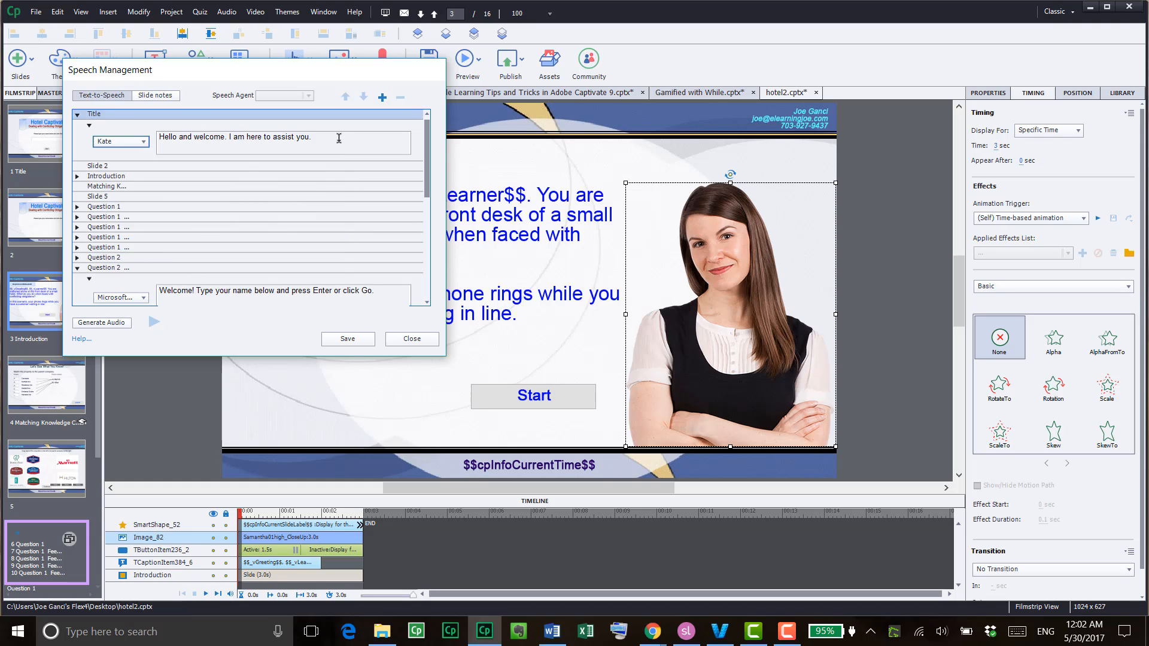
click(111, 324)
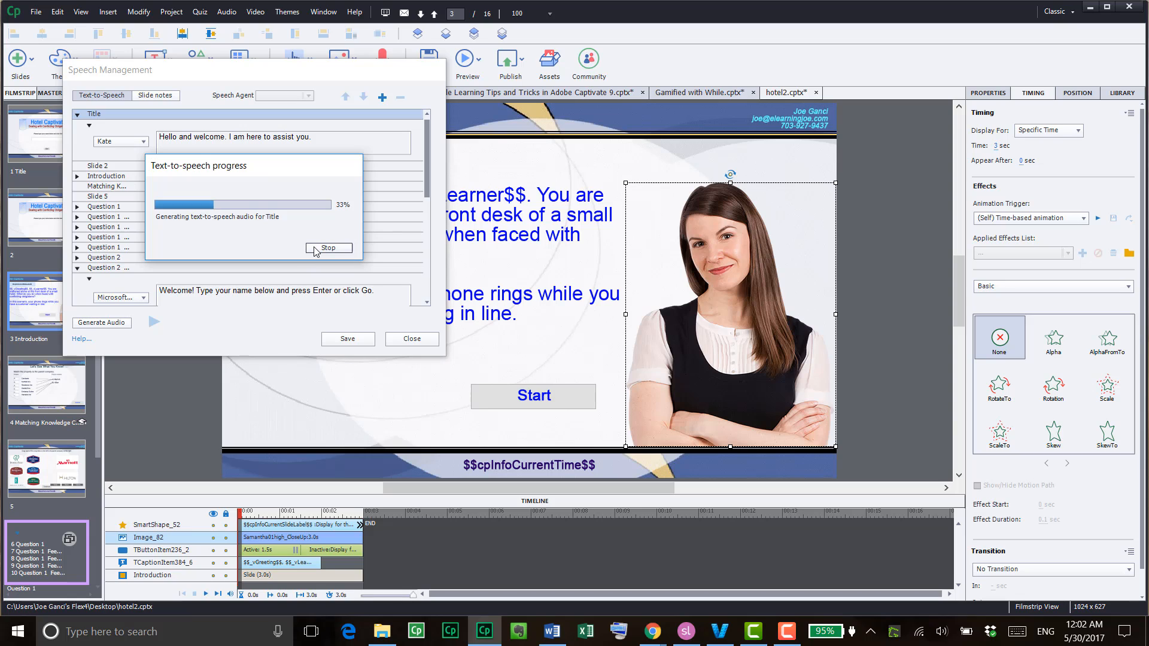
scroll(318, 252, down, 5)
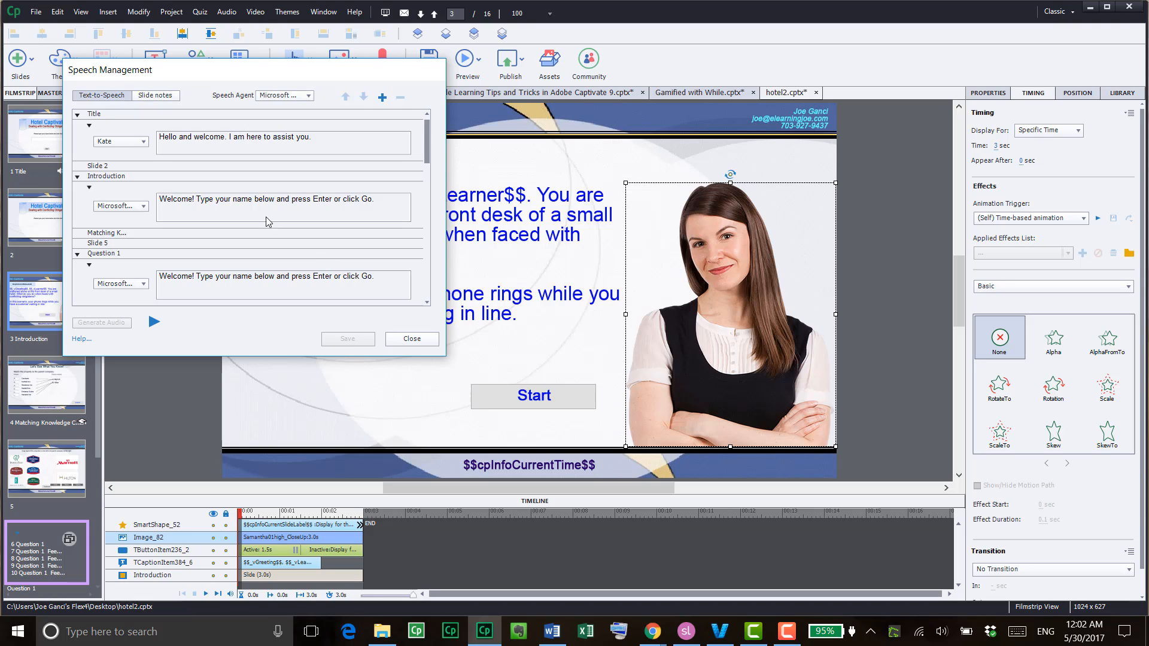
click(411, 340)
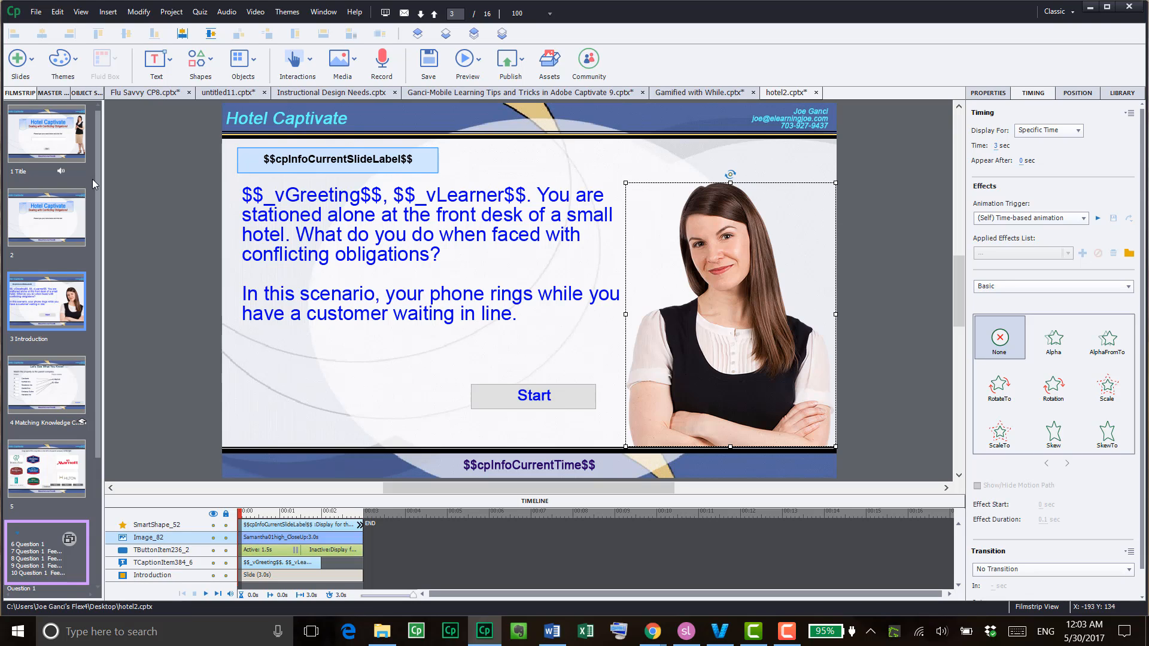
Go to the Title slide and play its timeline to hear the generated speech
click(51, 144)
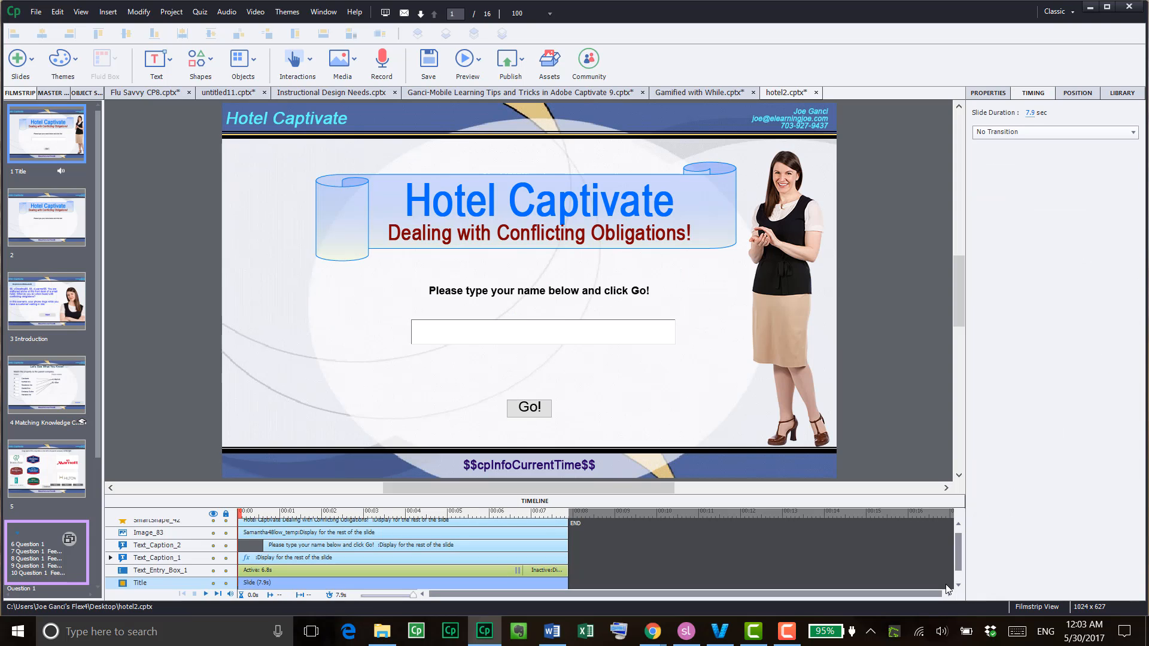
key(space)
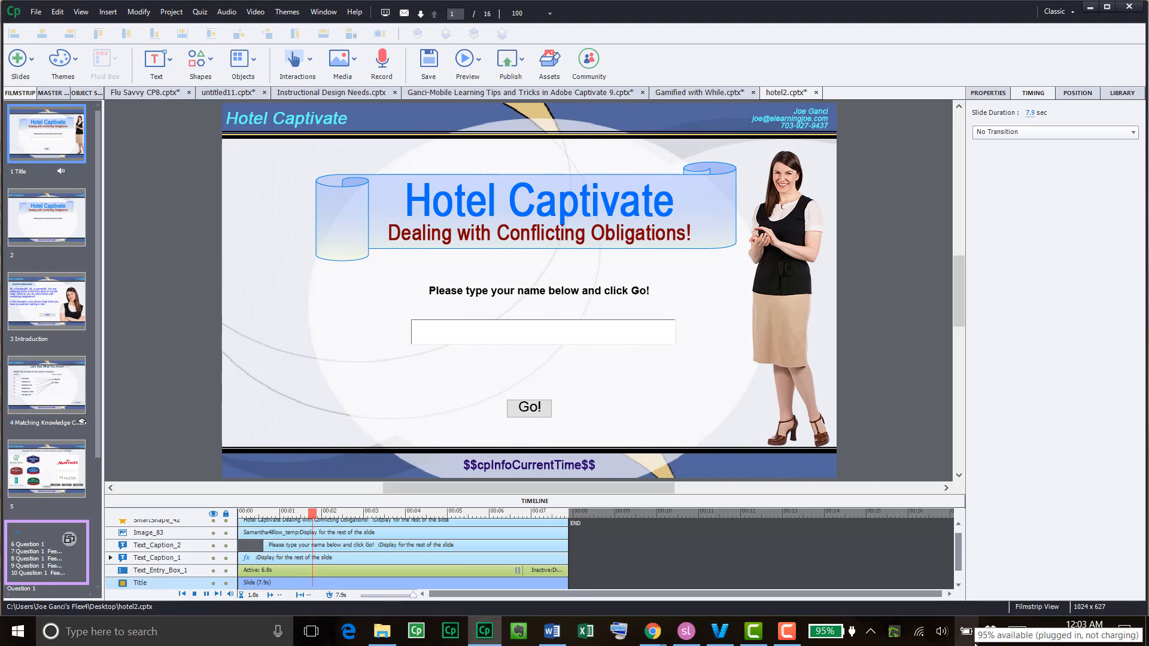
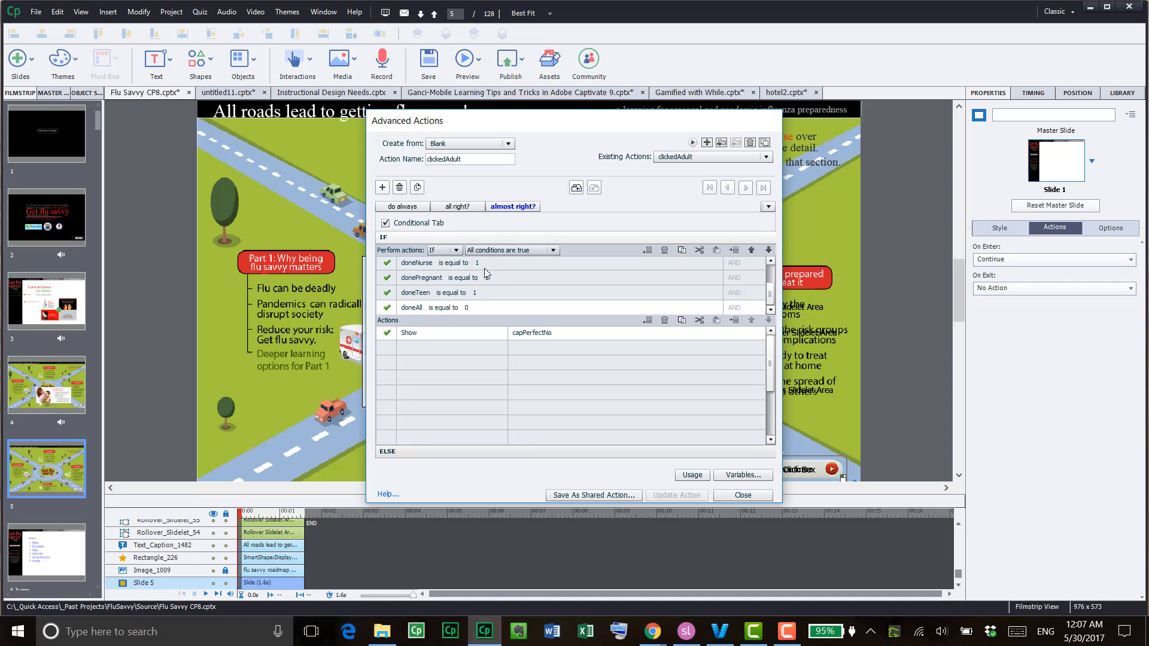
Load the clickedSeniorHealthy advanced action and turn its "do always" decision into a non-conditional one
scroll(770, 292, up, 3)
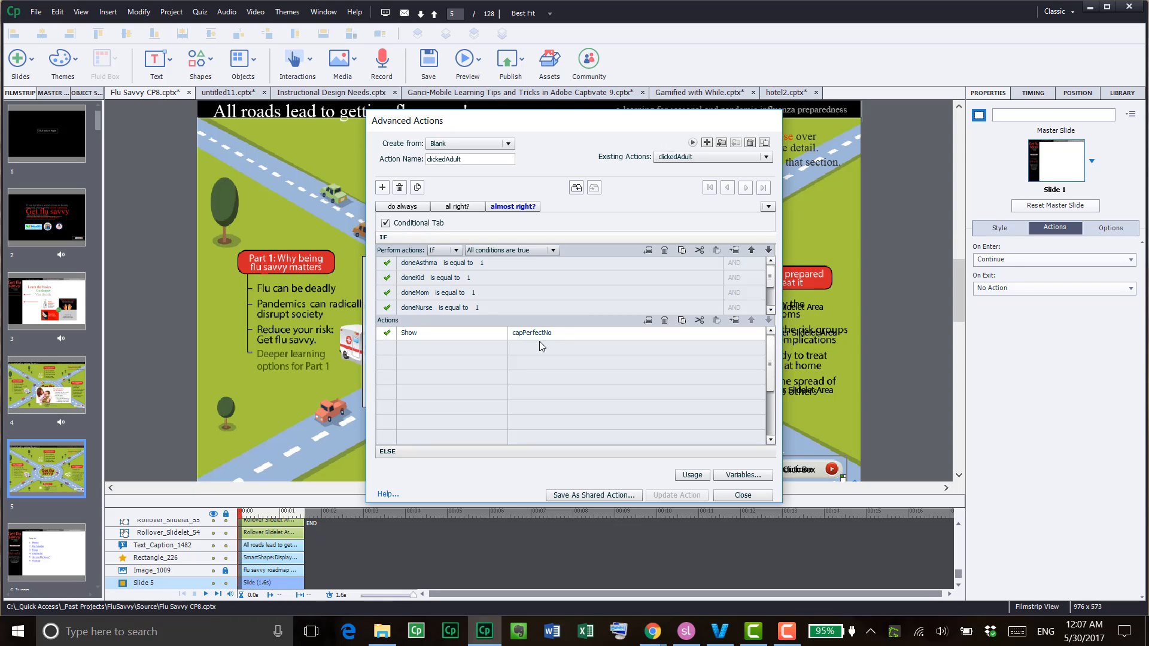
click(767, 157)
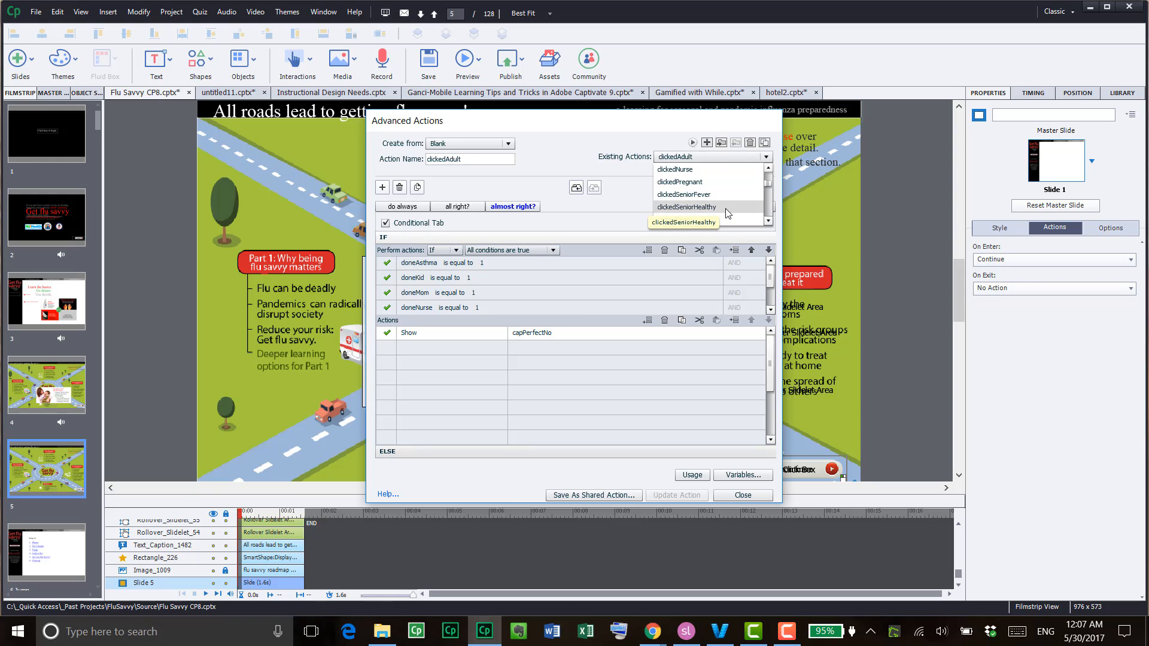
click(689, 220)
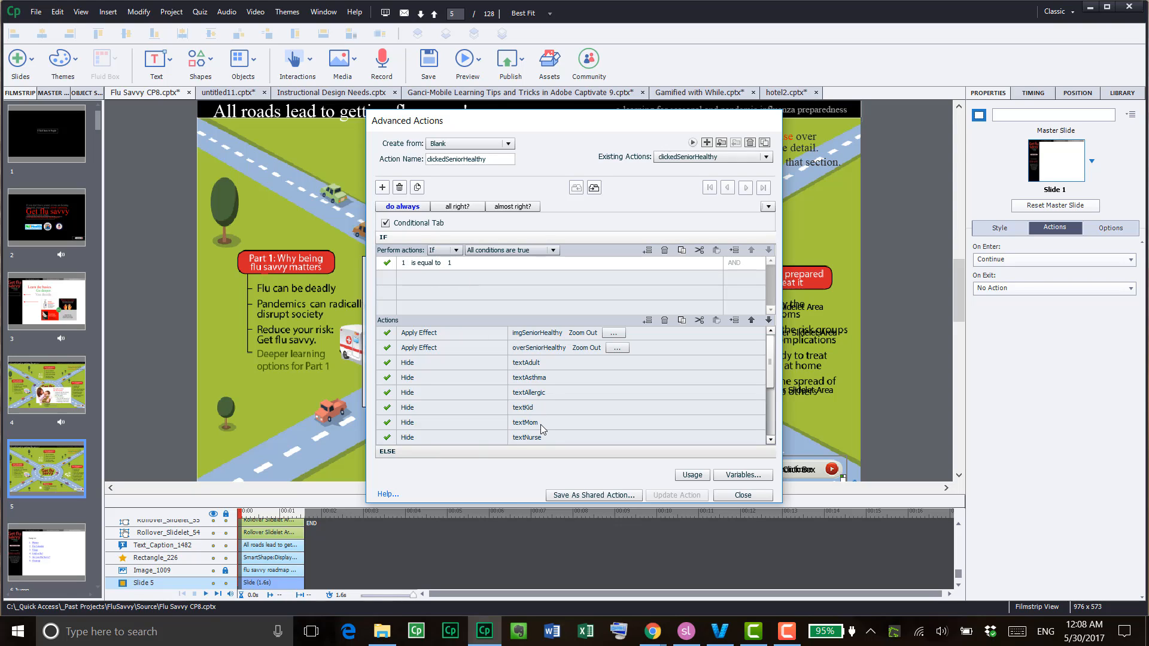
click(399, 226)
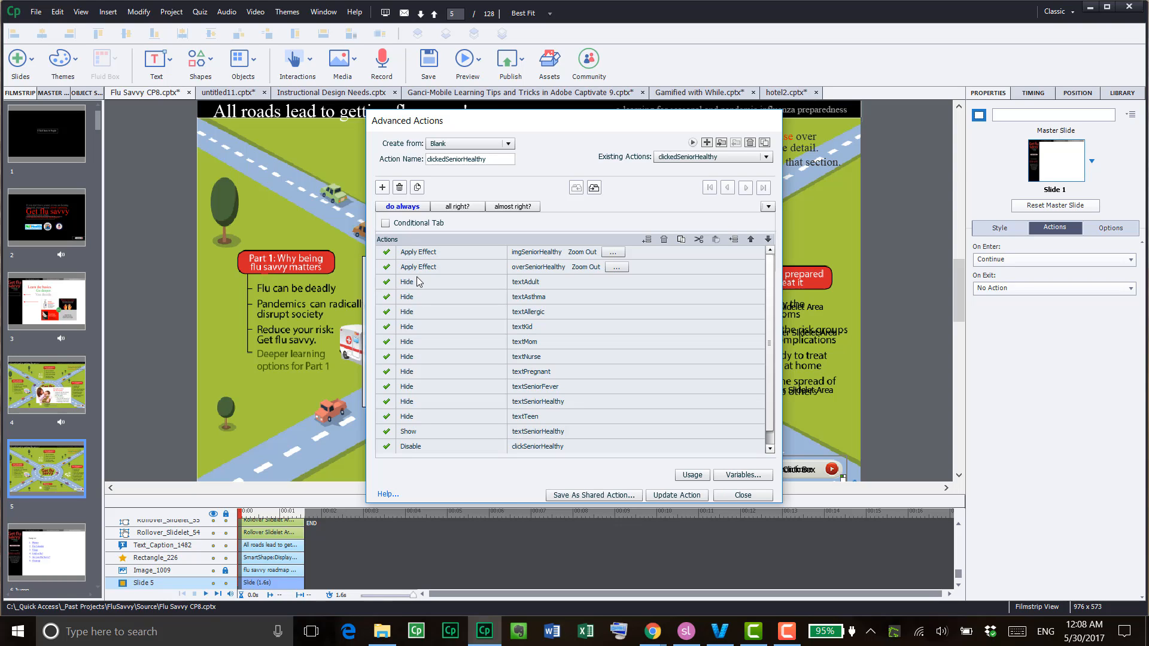
Review the "all right?" and "almost right?" decisions of clickedSeniorHealthy and read through the preview of the whole action
click(457, 207)
click(493, 207)
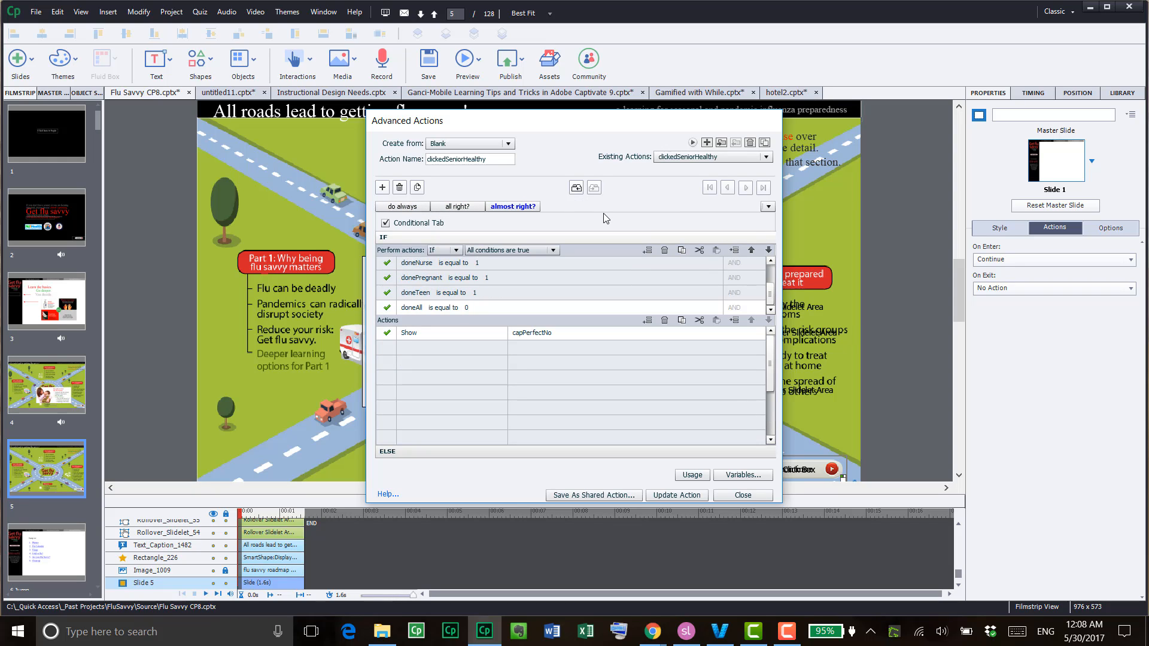
click(692, 144)
scroll(686, 335, down, 5)
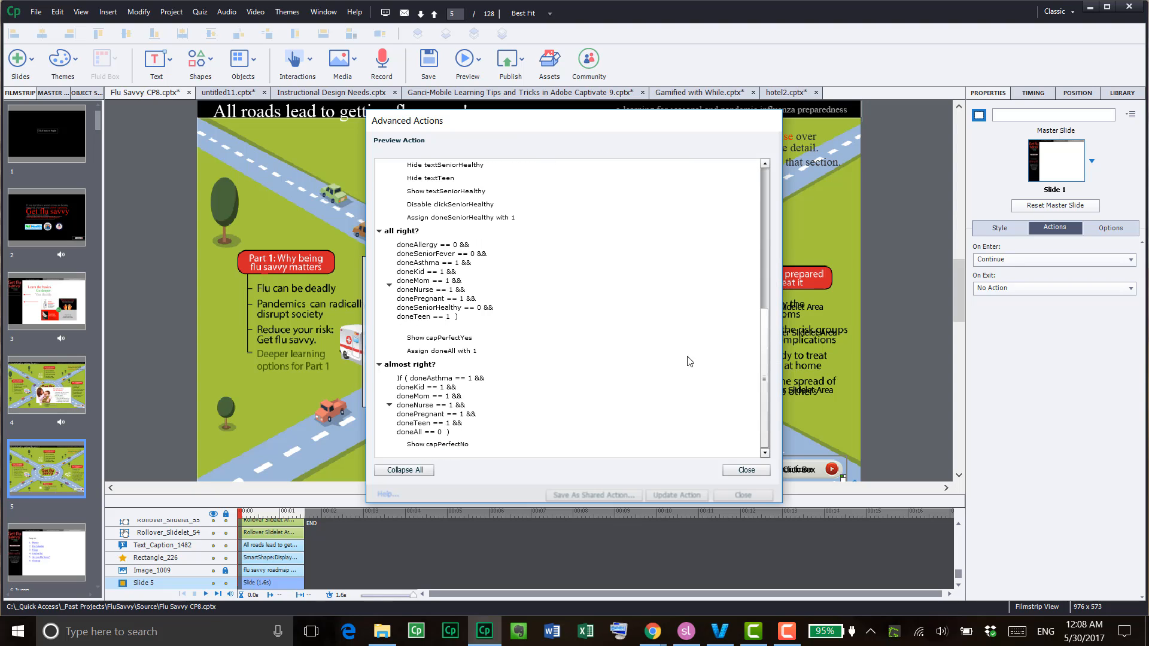
scroll(635, 395, up, 5)
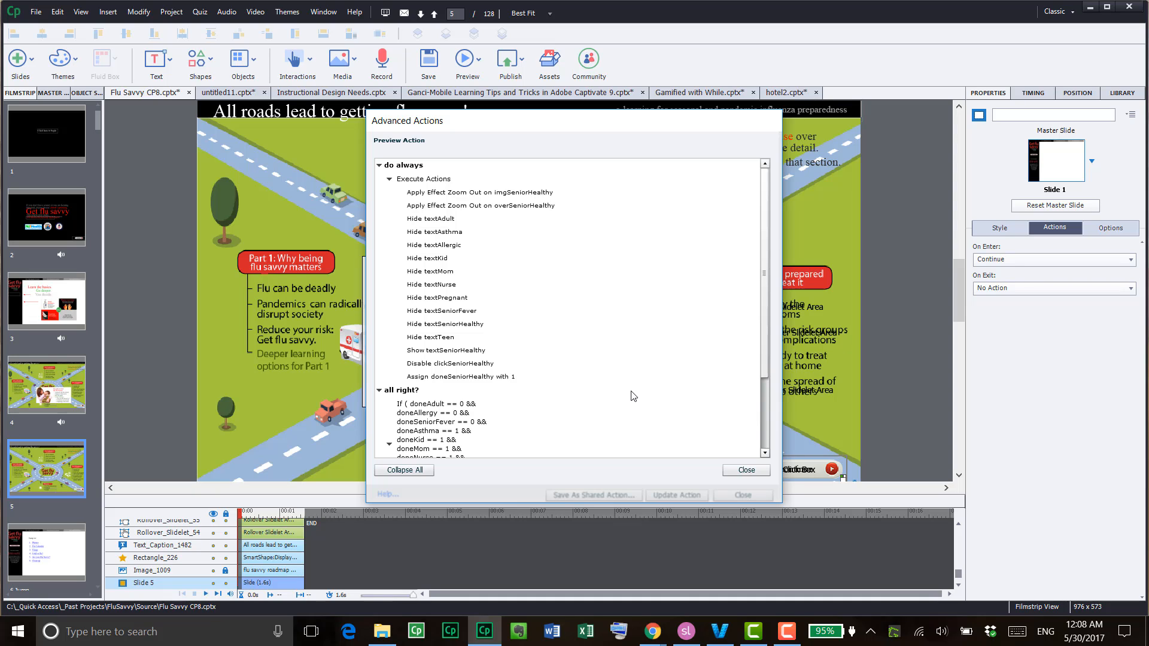
scroll(635, 396, down, 4)
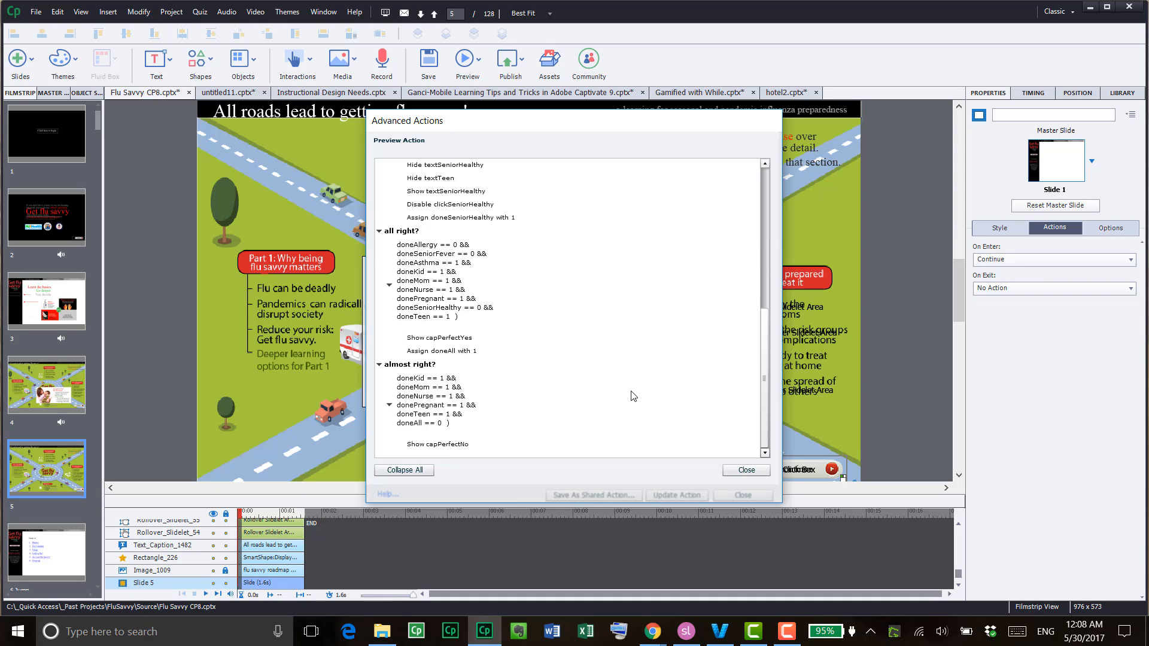
scroll(677, 401, up, 4)
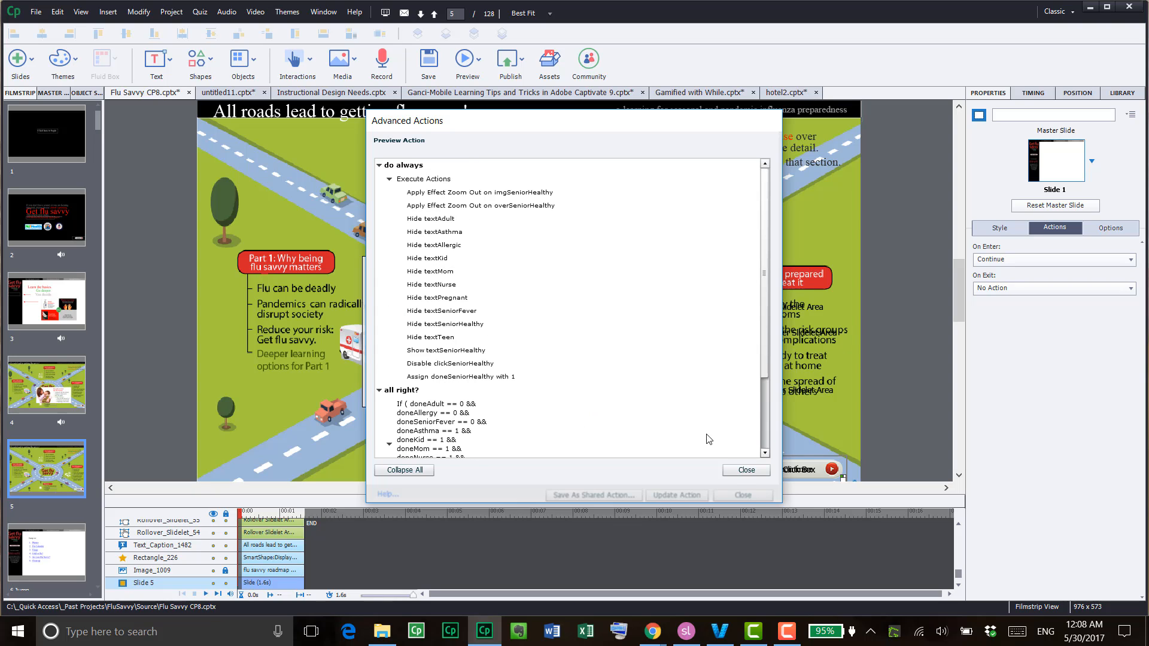
click(763, 471)
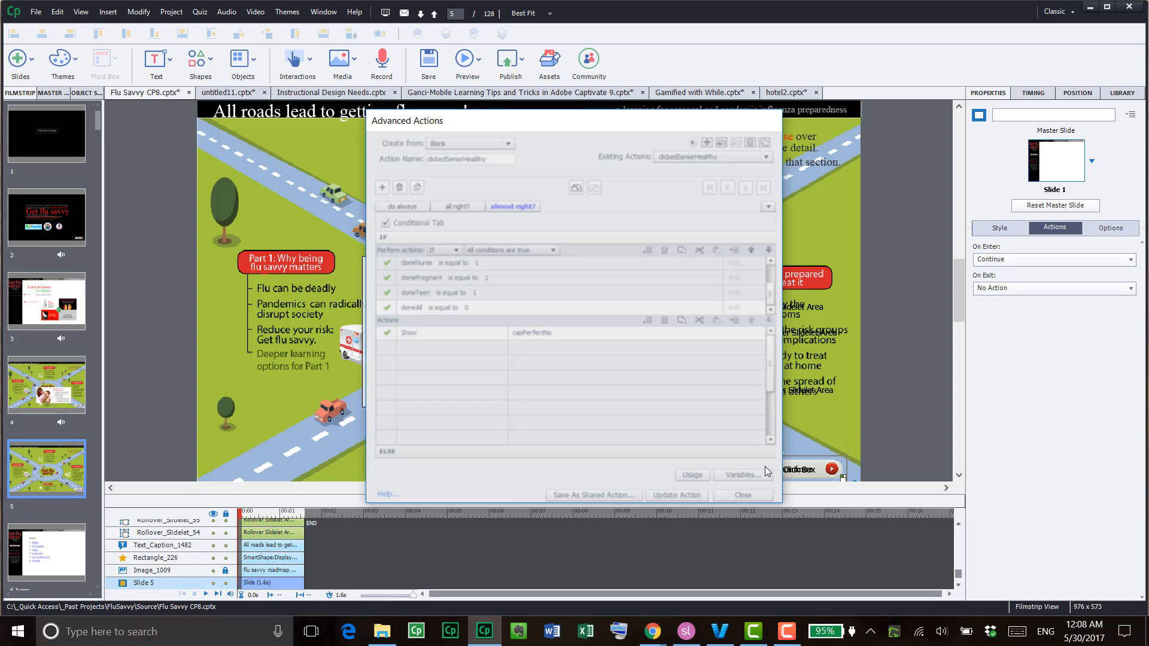
Load the enableClicks advanced action and read through its preview
click(725, 158)
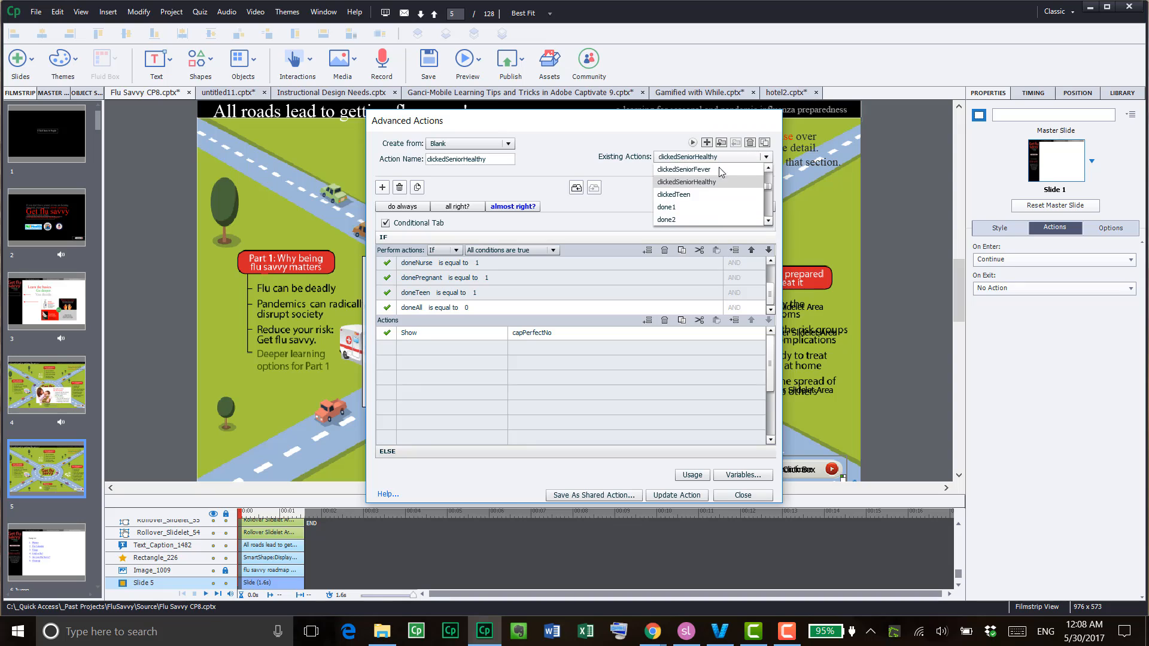
scroll(712, 191, down, 2)
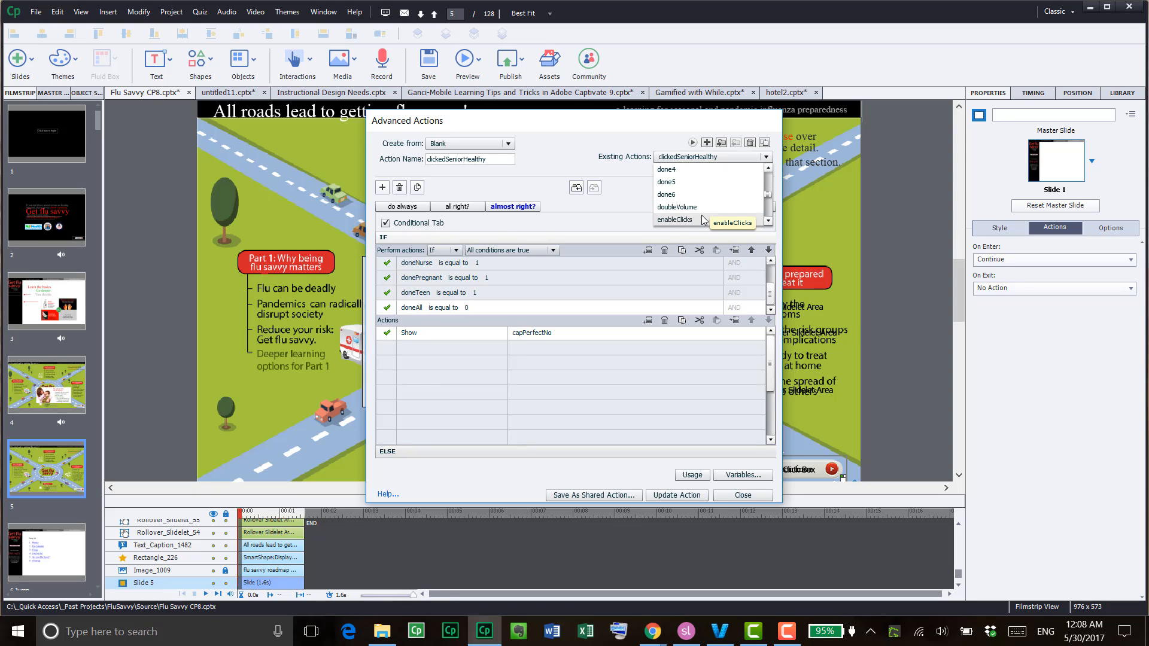
click(675, 220)
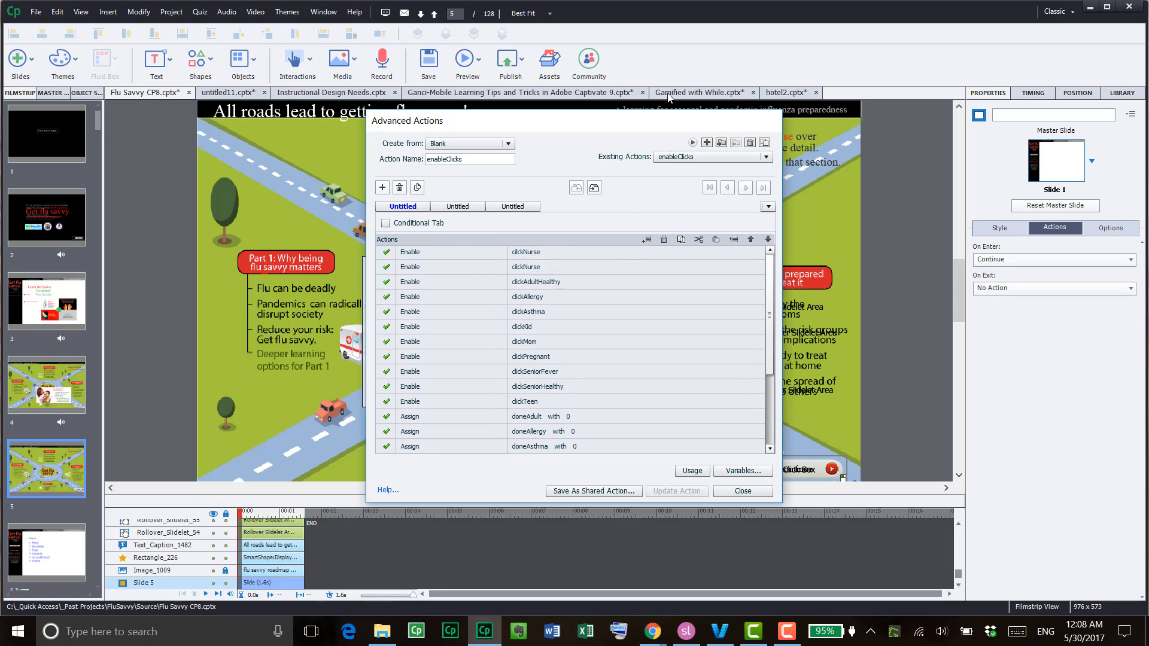
click(693, 142)
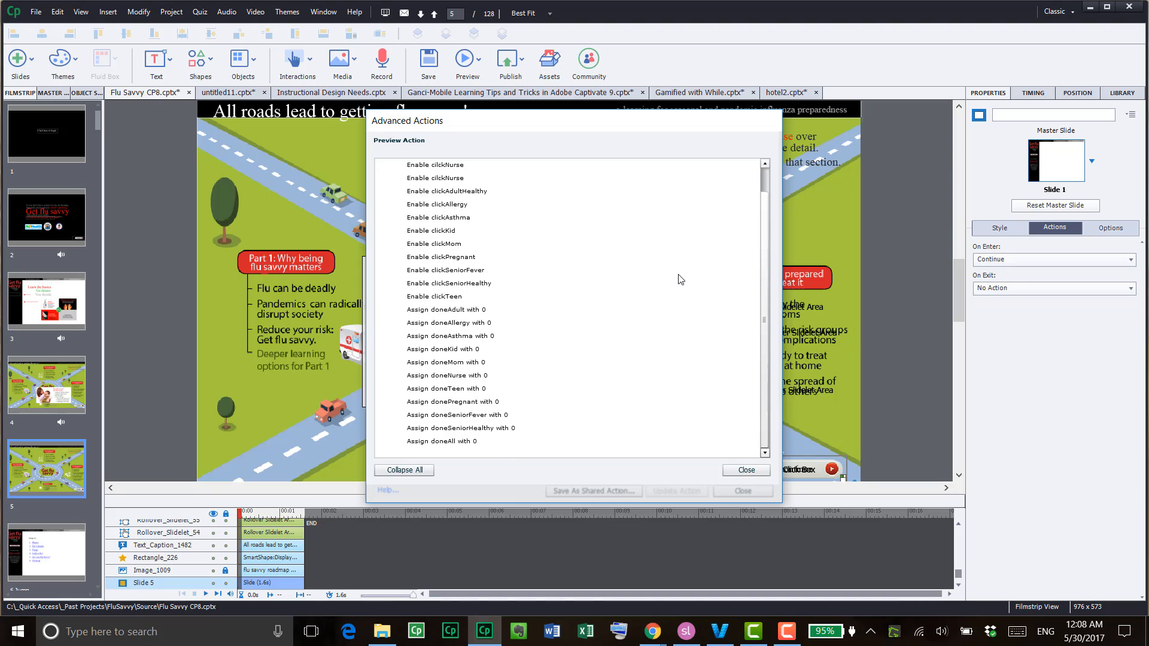
scroll(681, 280, down, 1)
scroll(681, 279, up, 1)
scroll(680, 280, down, 1)
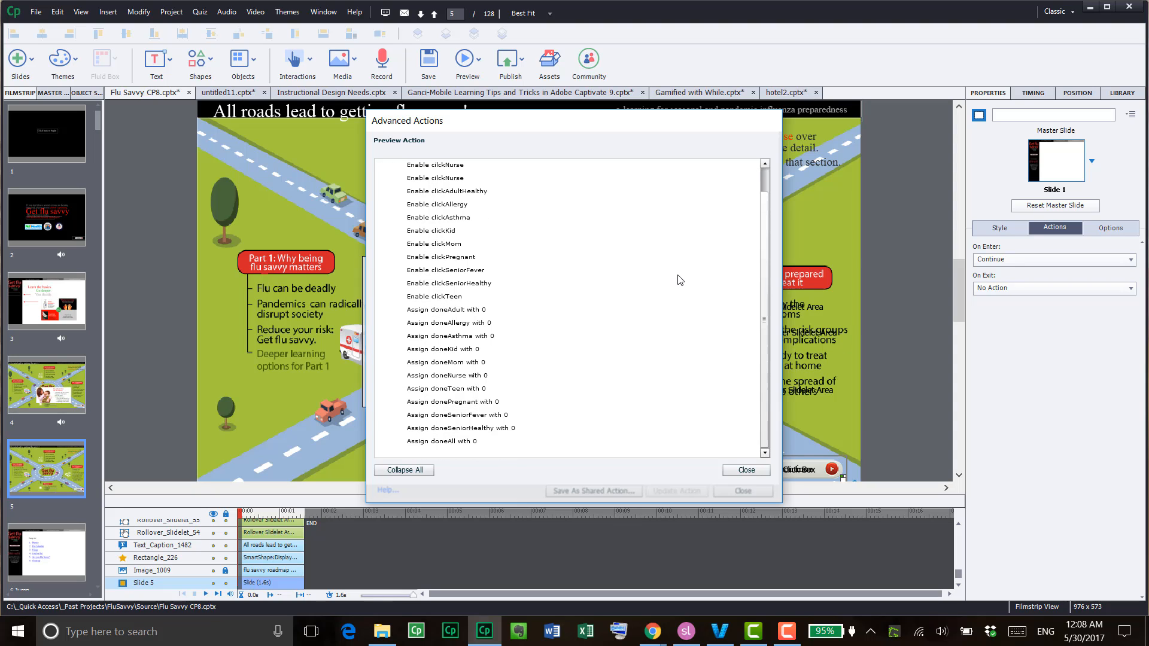
click(762, 473)
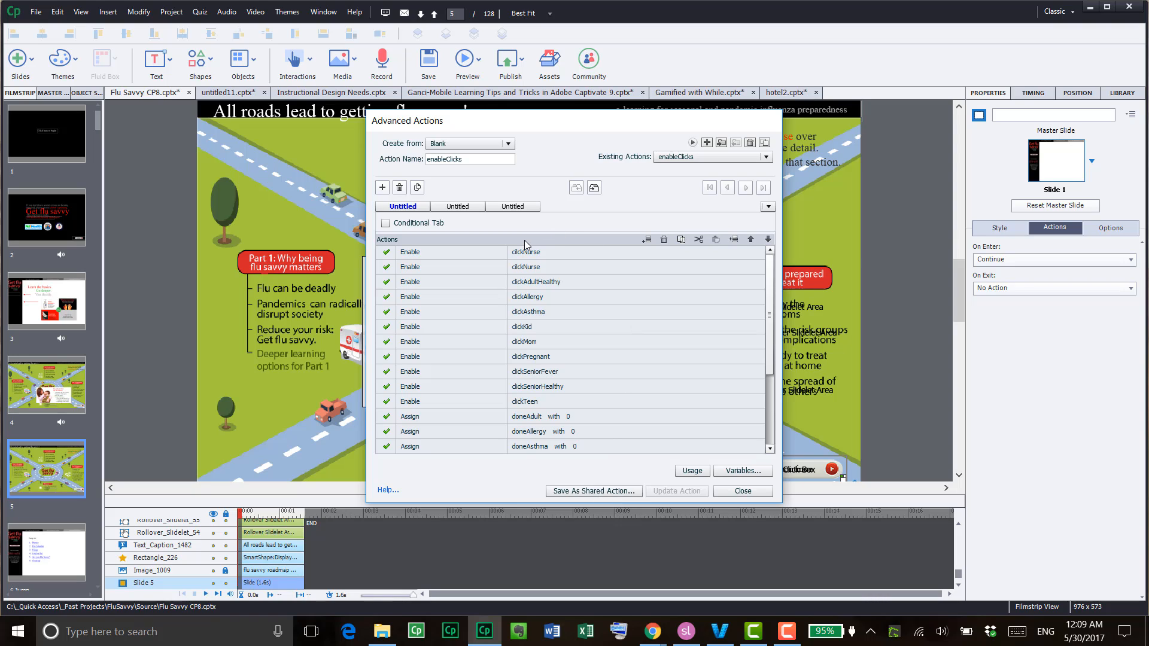
Load the finalScore action, make its calculate decision non-conditional, view lowScore, and leave Advanced Actions without saving
click(680, 157)
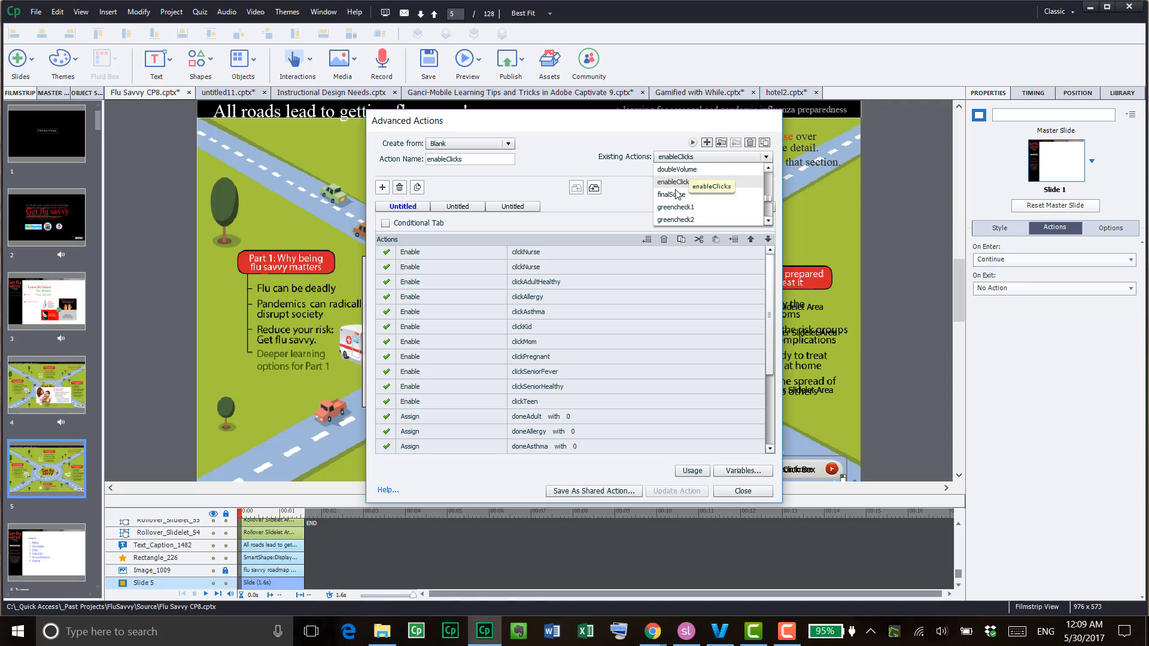
click(694, 192)
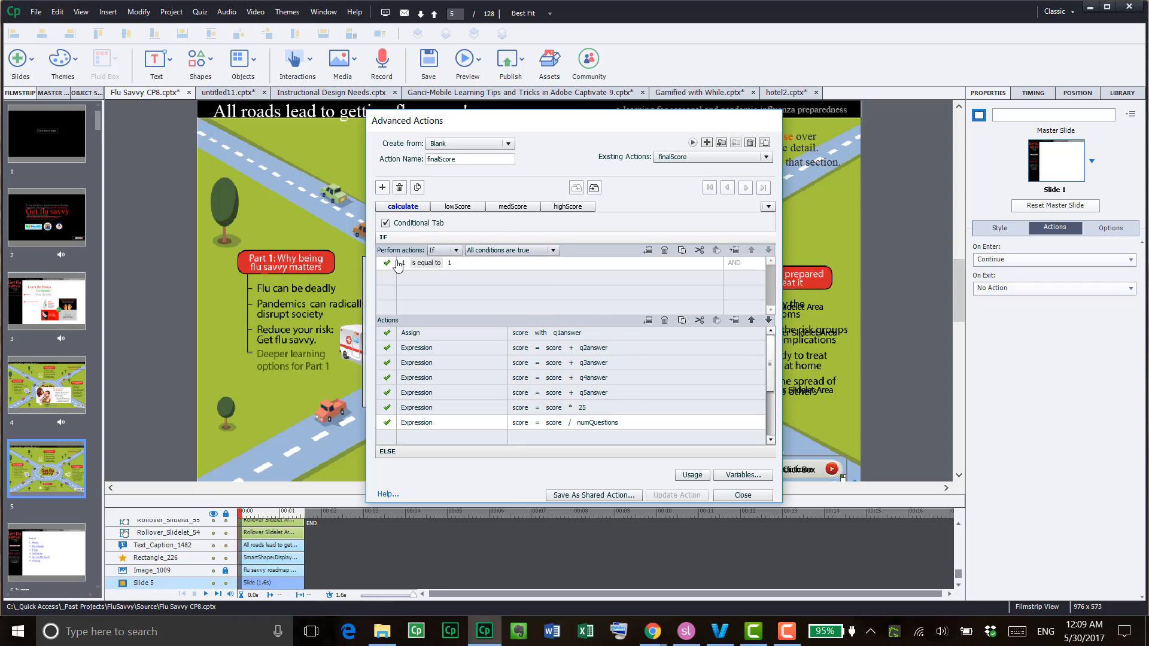
click(386, 223)
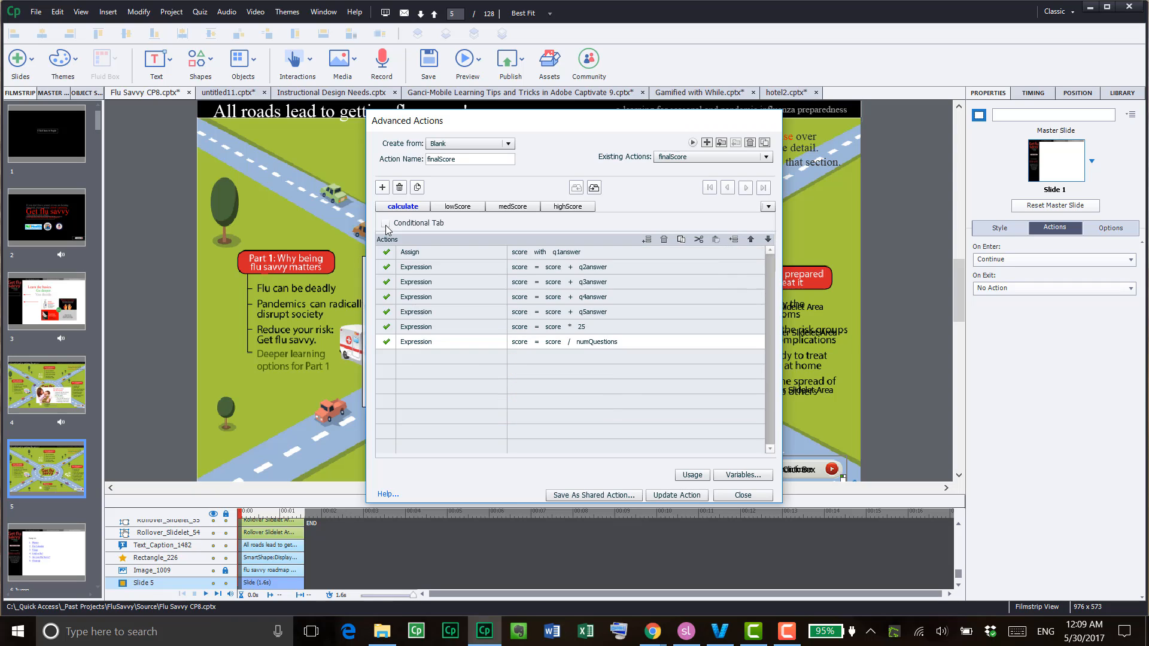
click(458, 211)
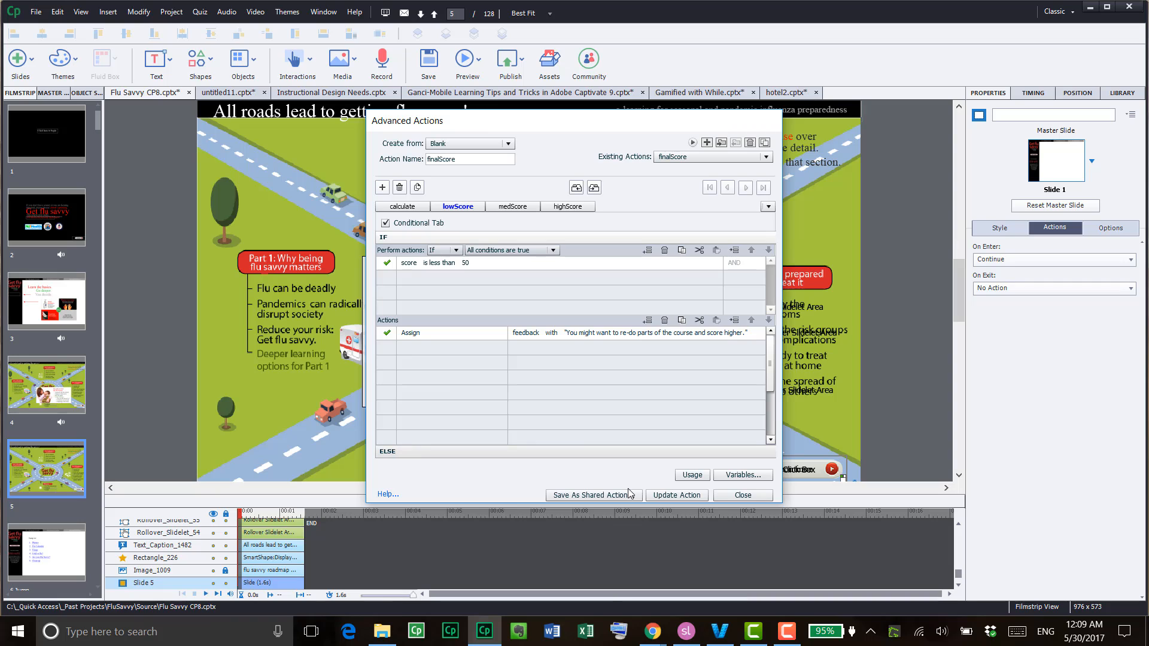
click(733, 497)
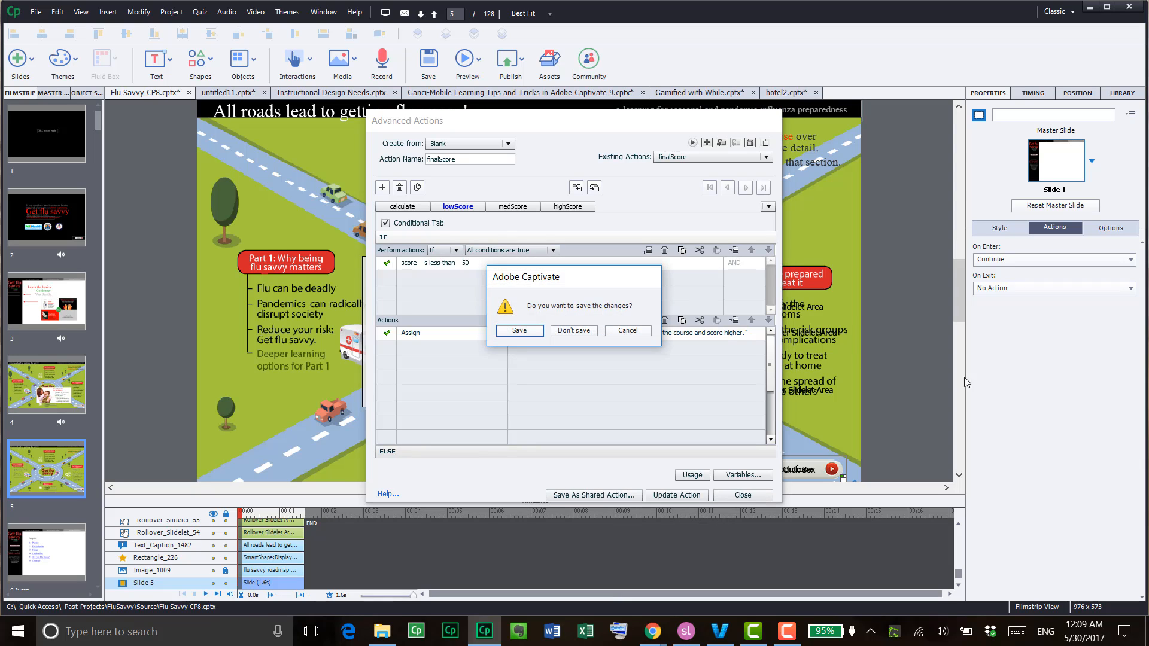
click(573, 331)
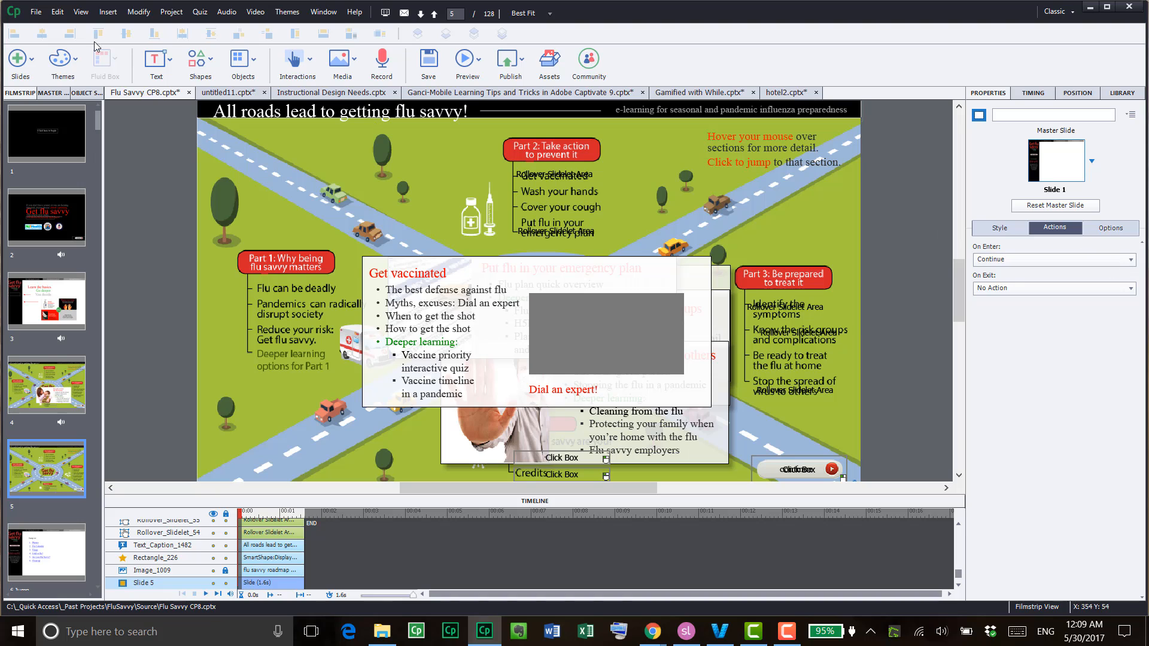
Try a While condition on the first decision of a blank advanced action and close without saving
click(139, 12)
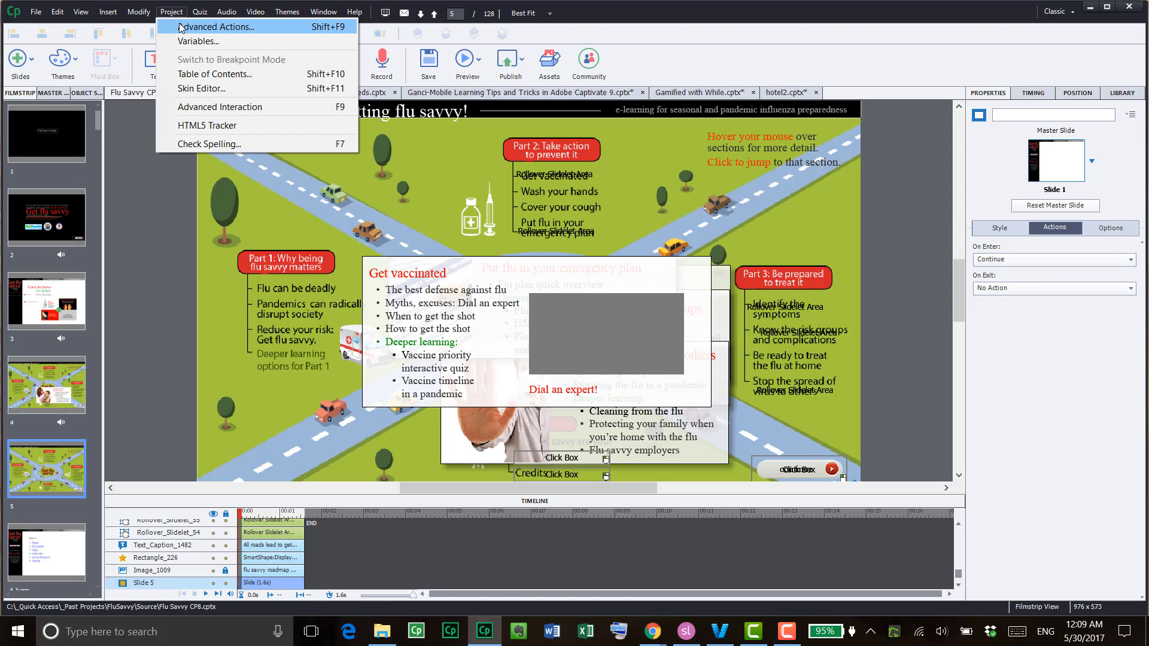
click(179, 27)
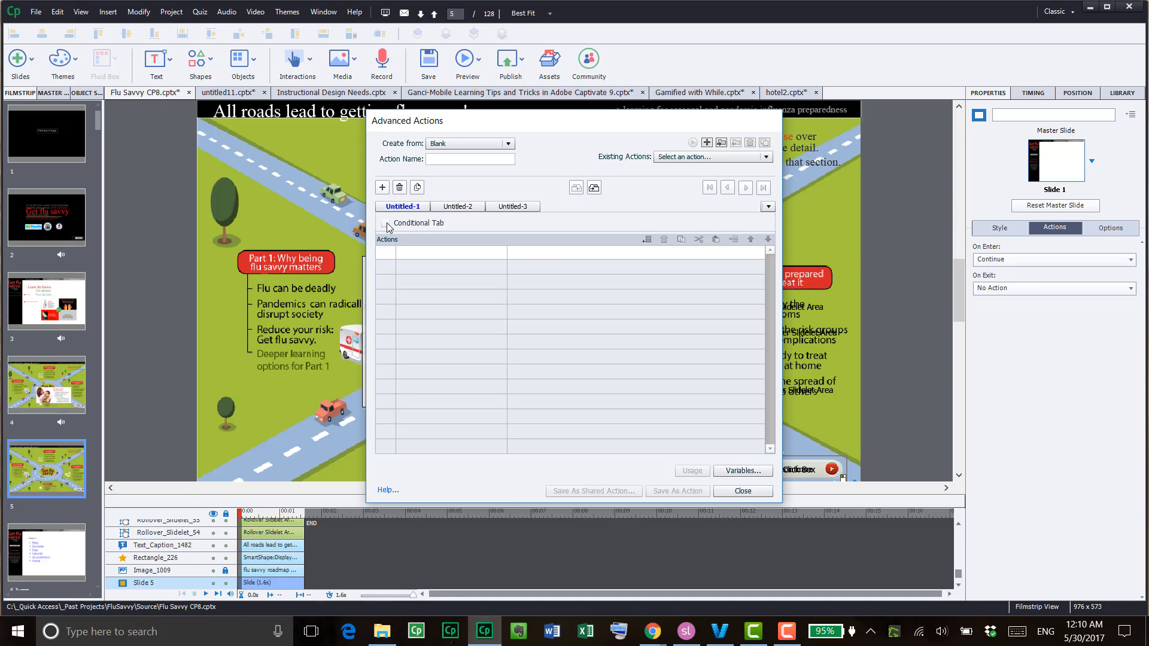
click(386, 224)
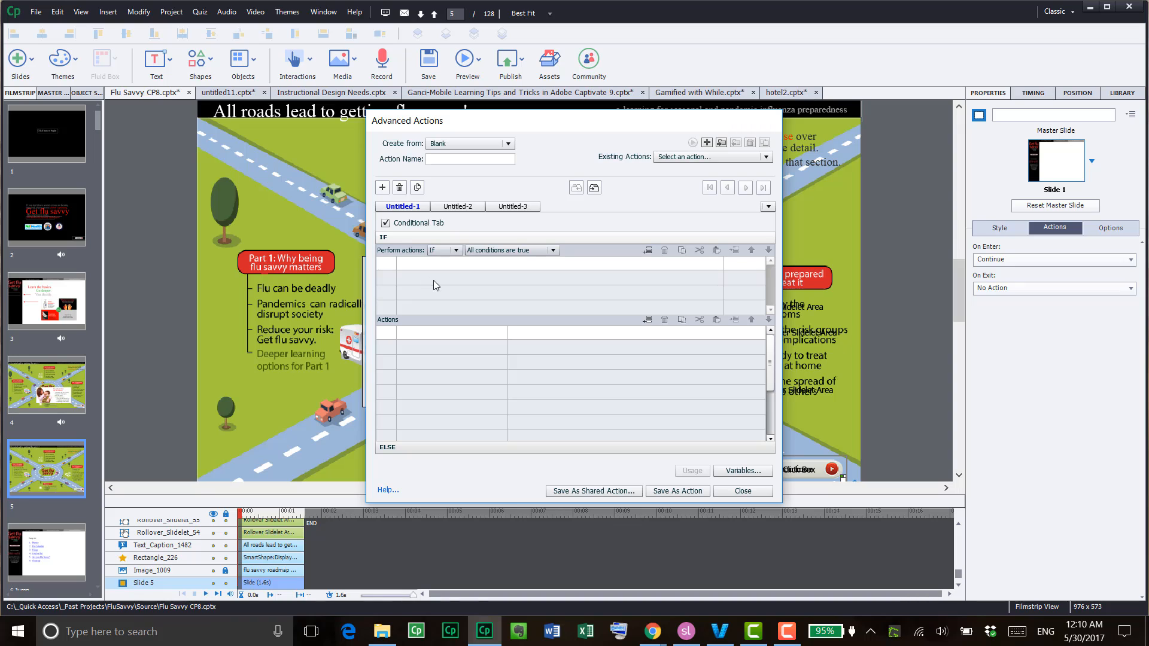
click(456, 250)
click(439, 274)
click(756, 490)
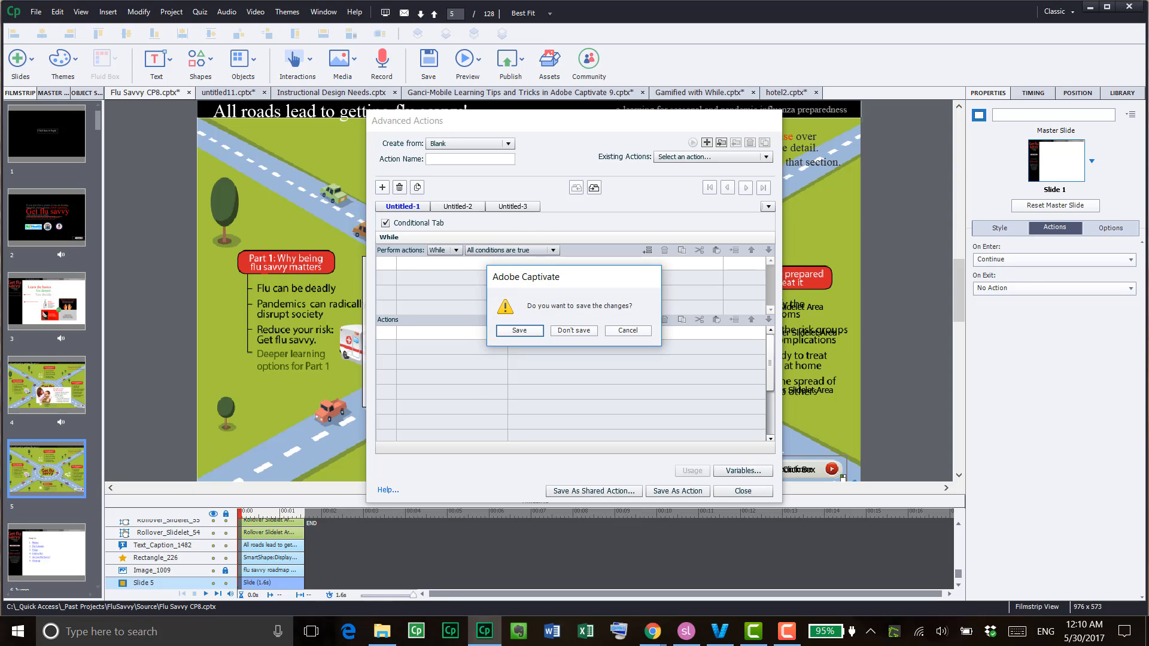
click(574, 330)
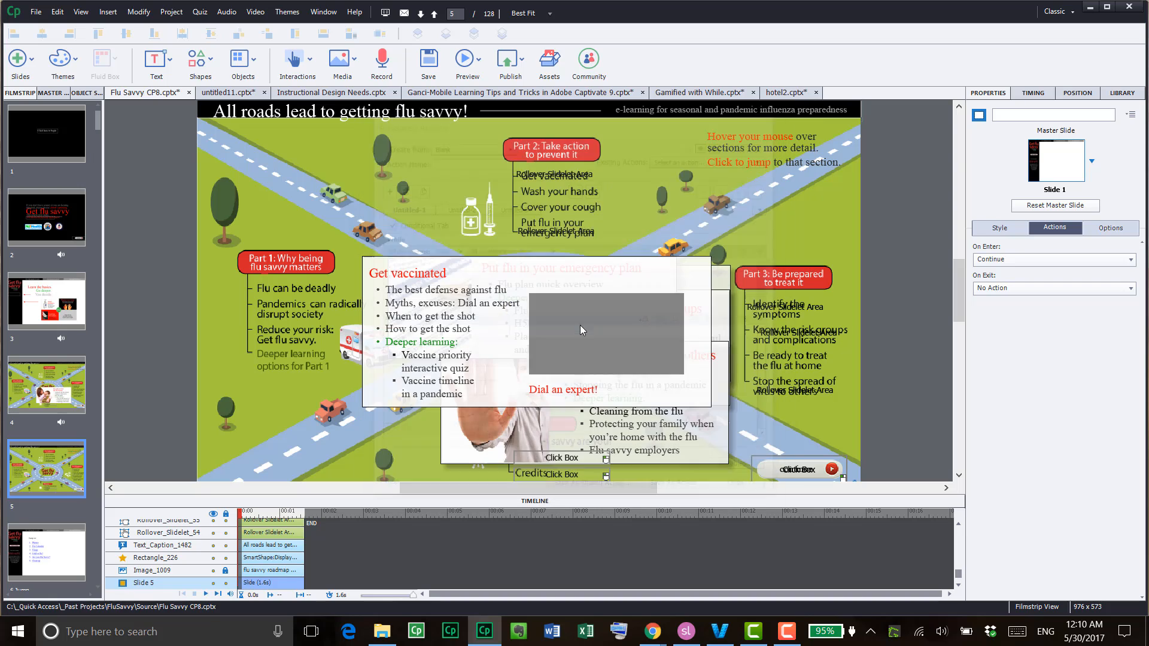
Switch to the untitled11.cptx project and delete the text shape from slide 3
click(223, 94)
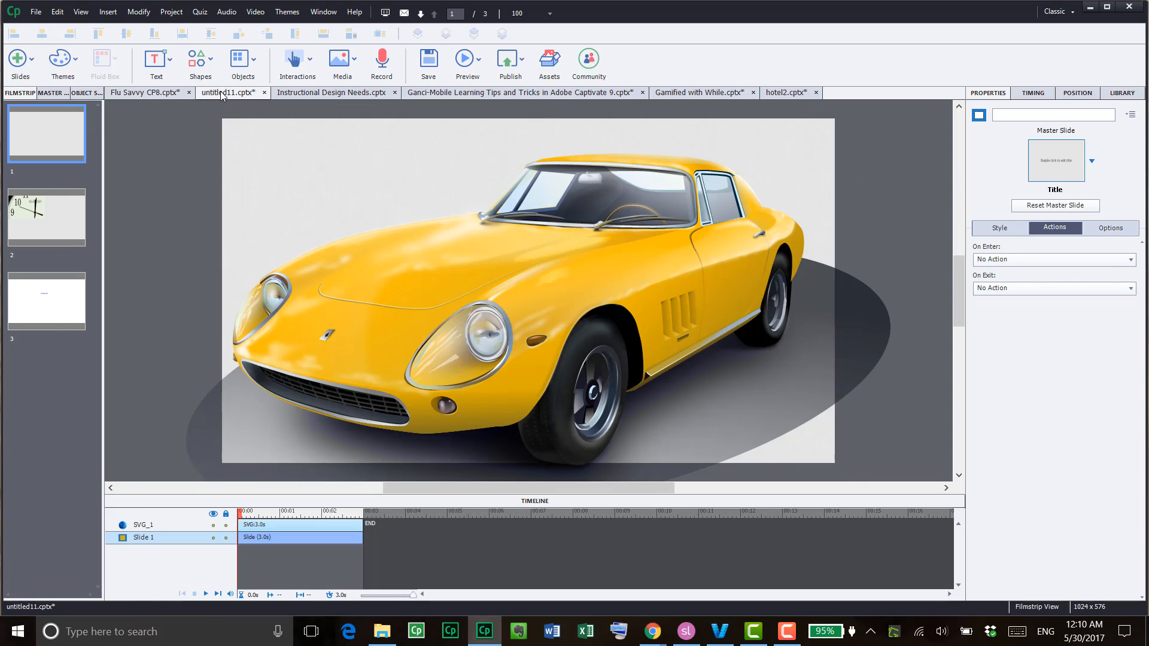
click(57, 302)
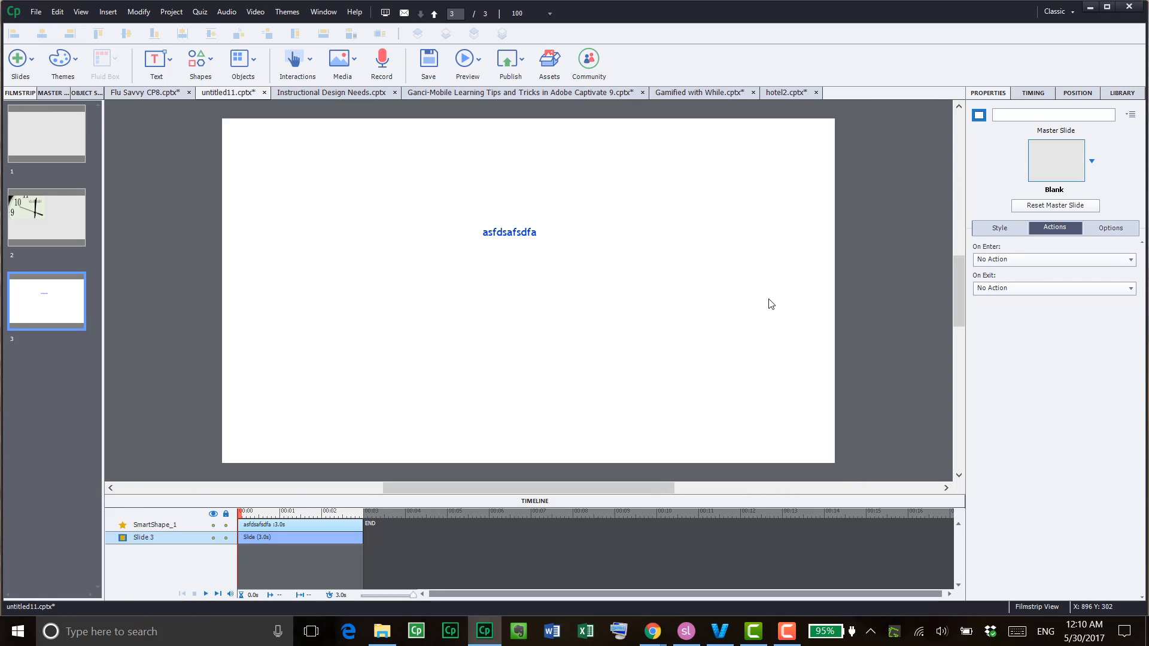
click(540, 237)
key(Delete)
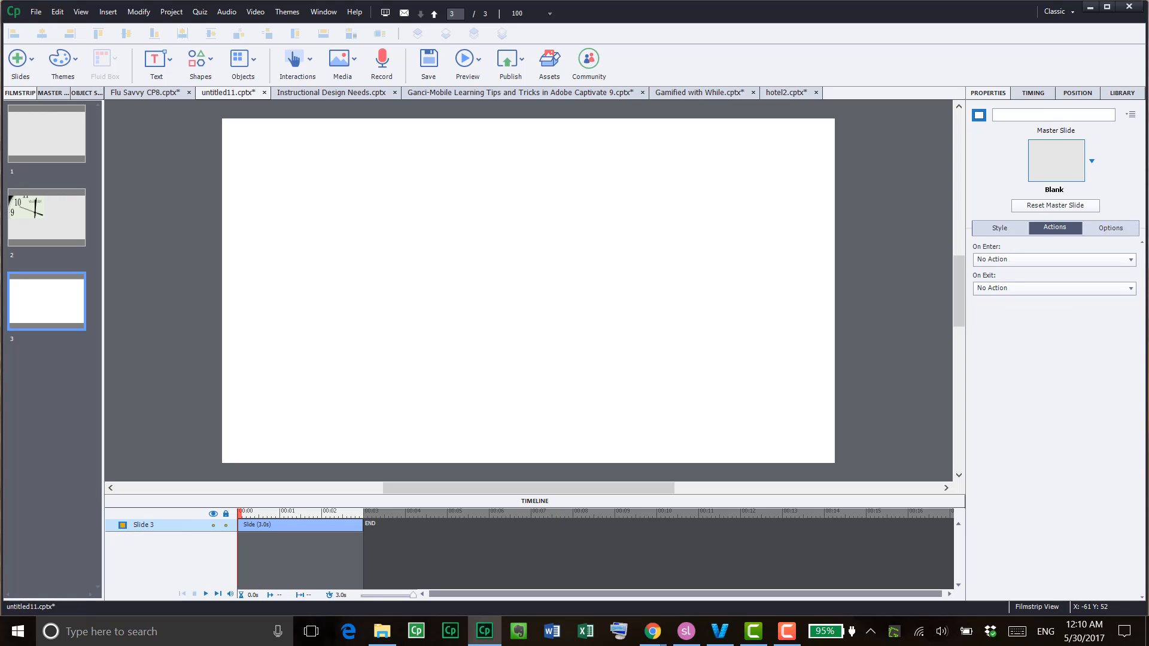
Choose animals.psd from the desktop's images folder as the Photoshop file to import
click(36, 12)
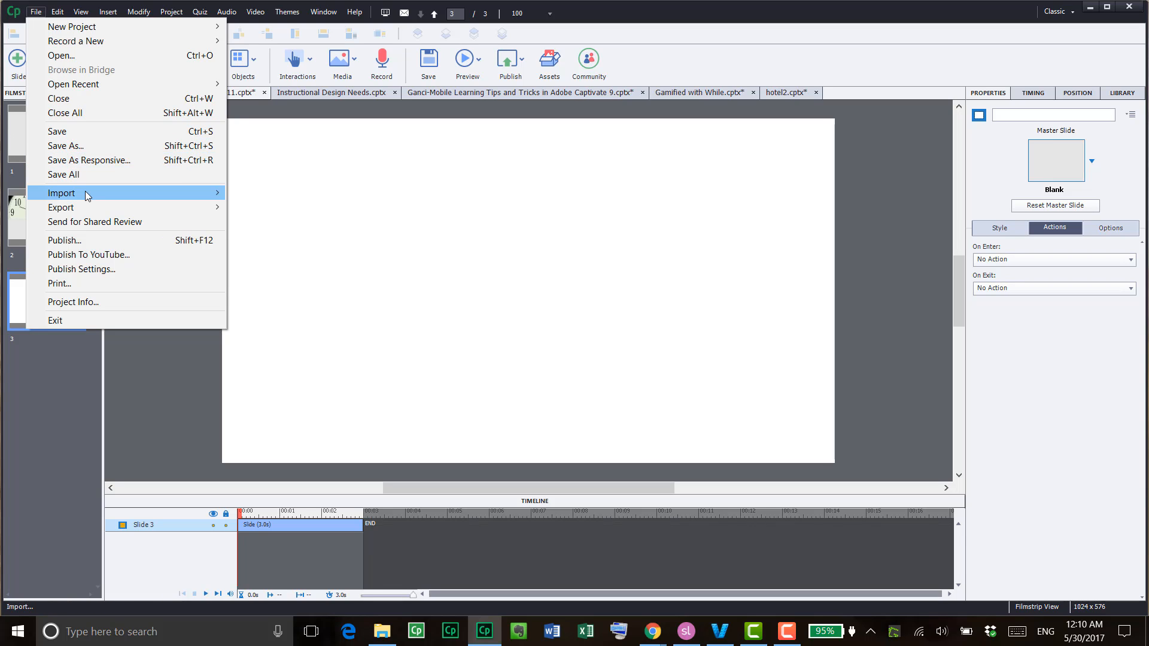
mouse_move(85, 193)
click(312, 193)
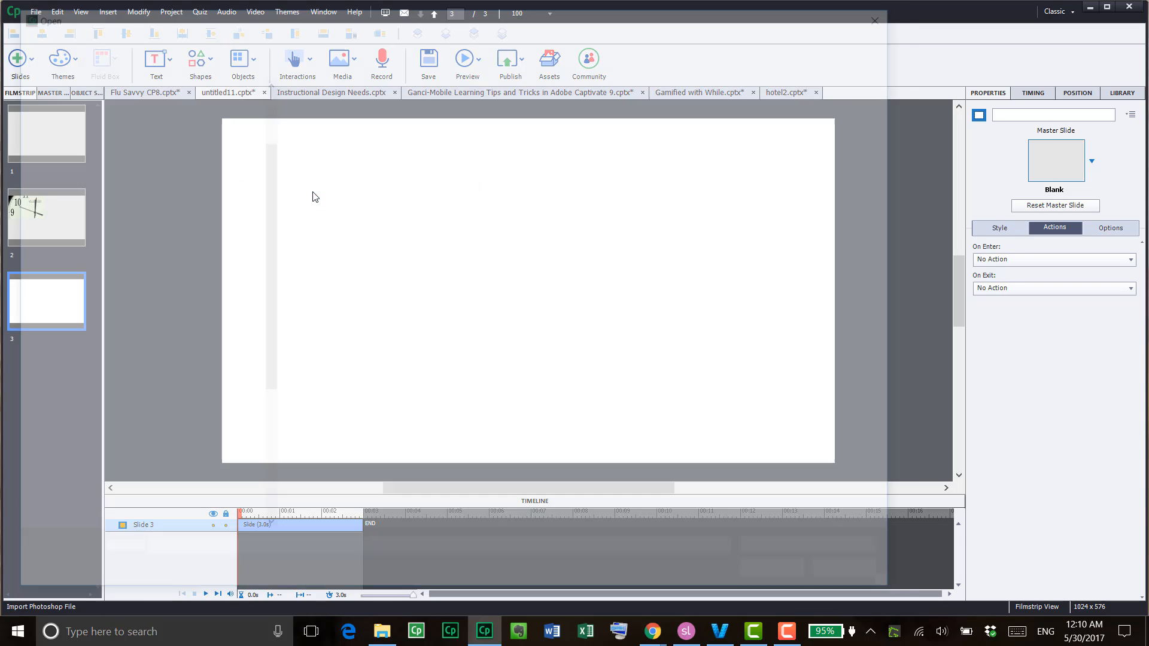
scroll(100, 138, up, 5)
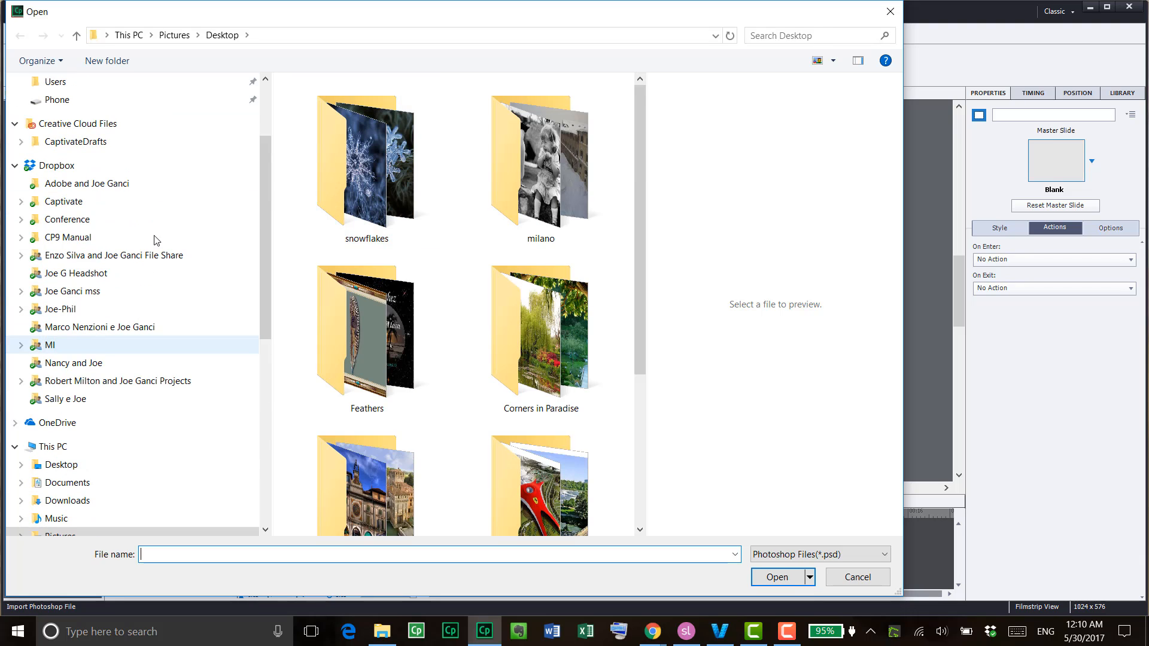
click(101, 112)
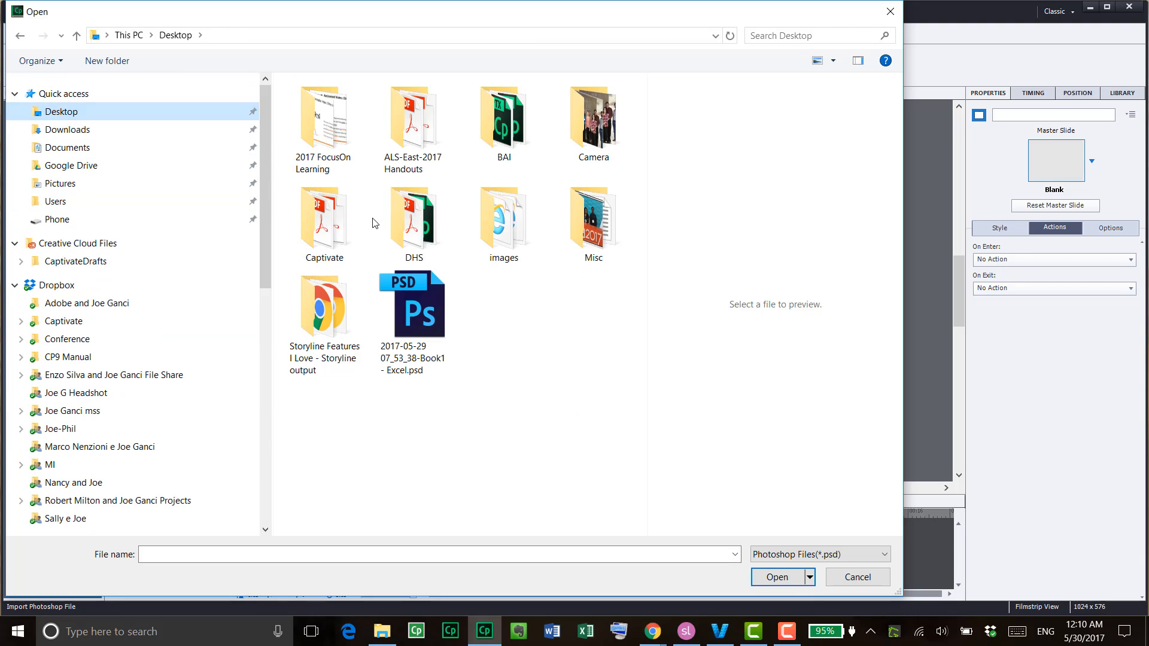
double_click(516, 229)
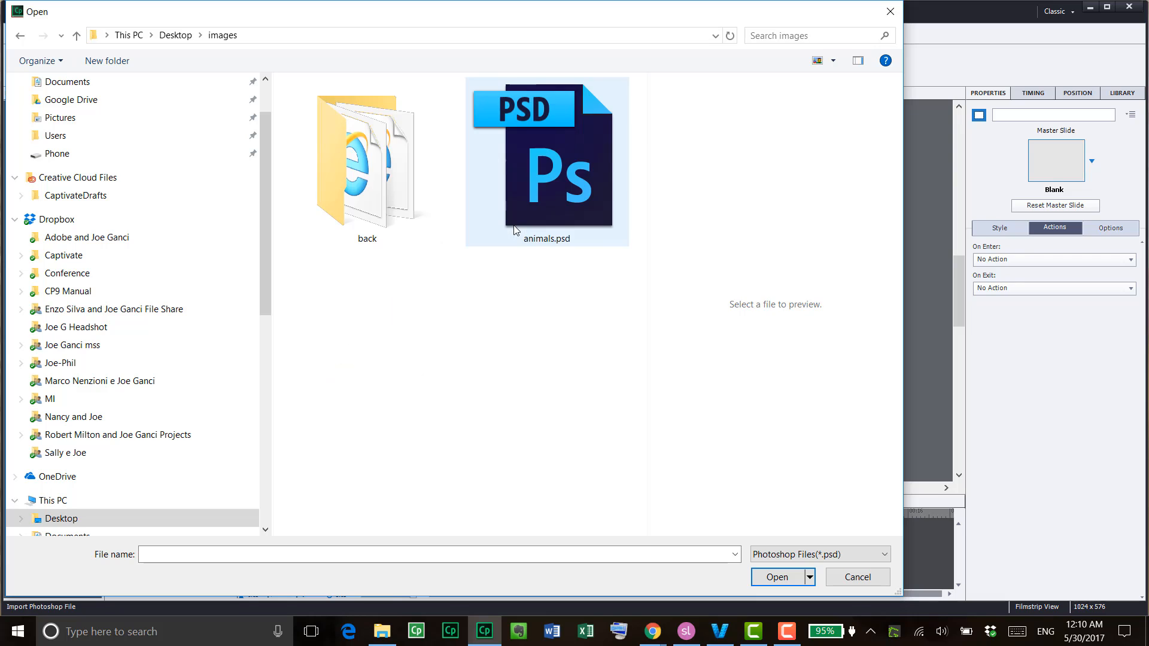
click(541, 170)
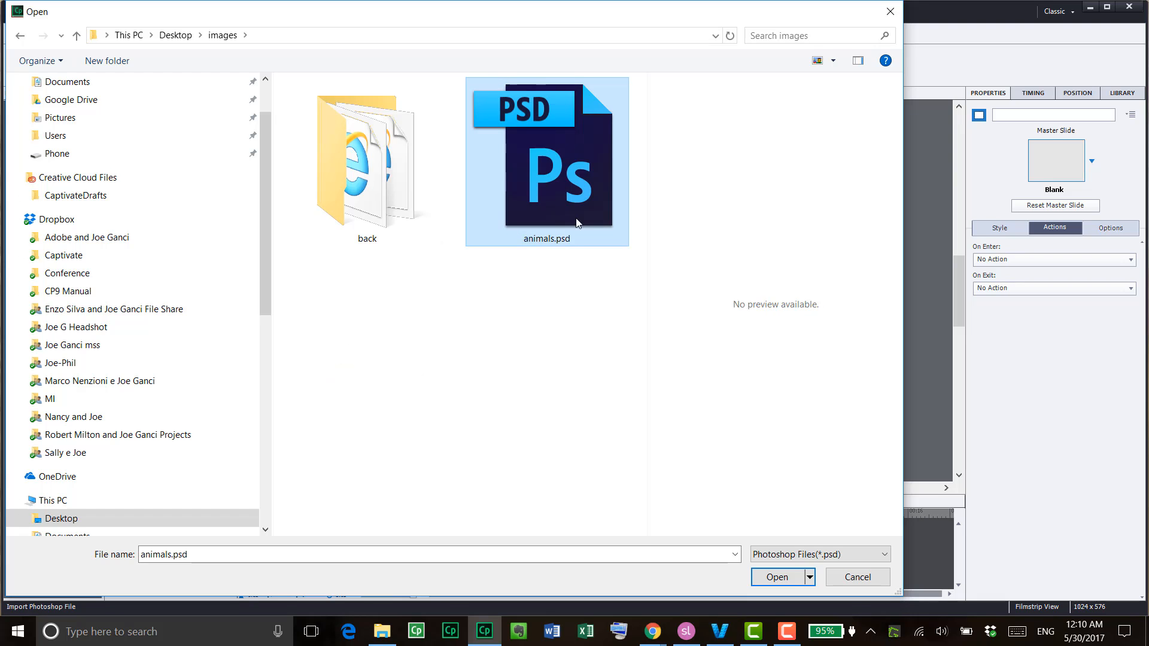
click(788, 579)
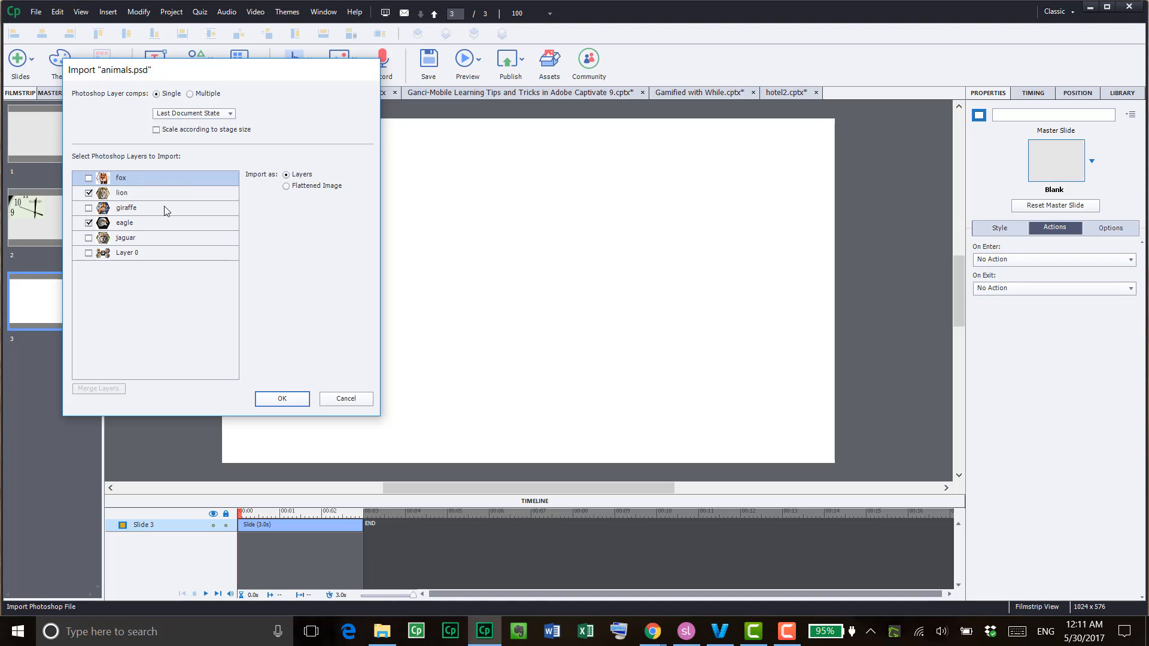
Include the fox, giraffe and jaguar layers along with lion and eagle, and import them as separate layers
click(88, 178)
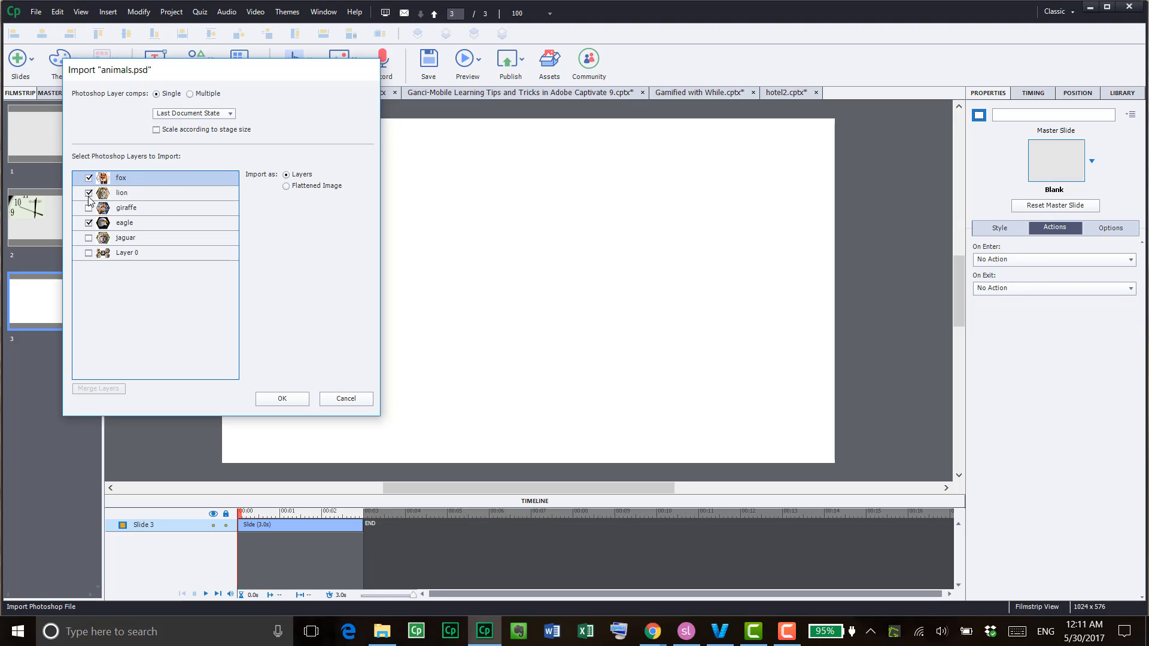
click(89, 208)
click(89, 239)
click(292, 399)
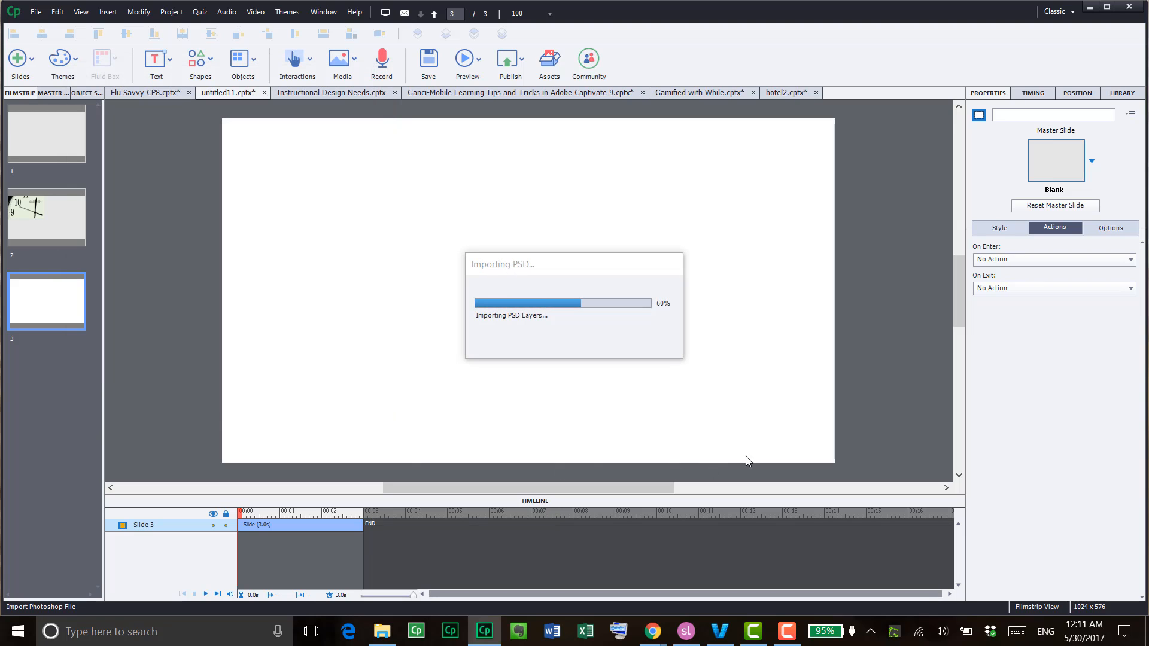
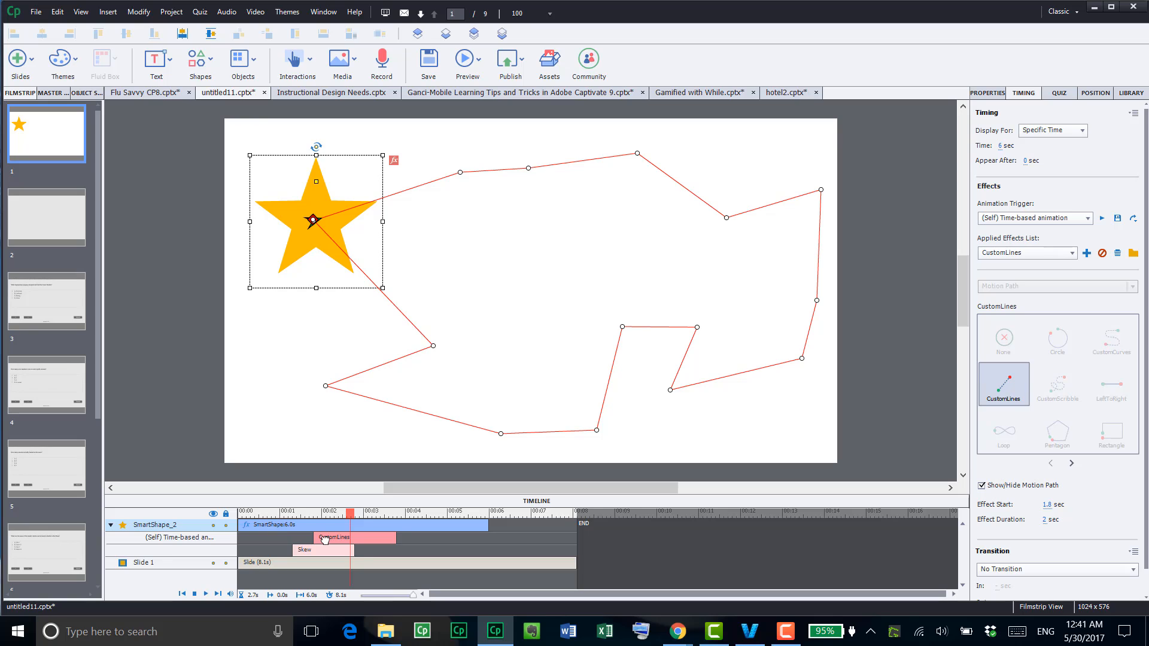
Extend the star's CustomLines effect to a duration of 3.9 sec and preview the animation from the start of the timeline
drag(396, 537, 474, 533)
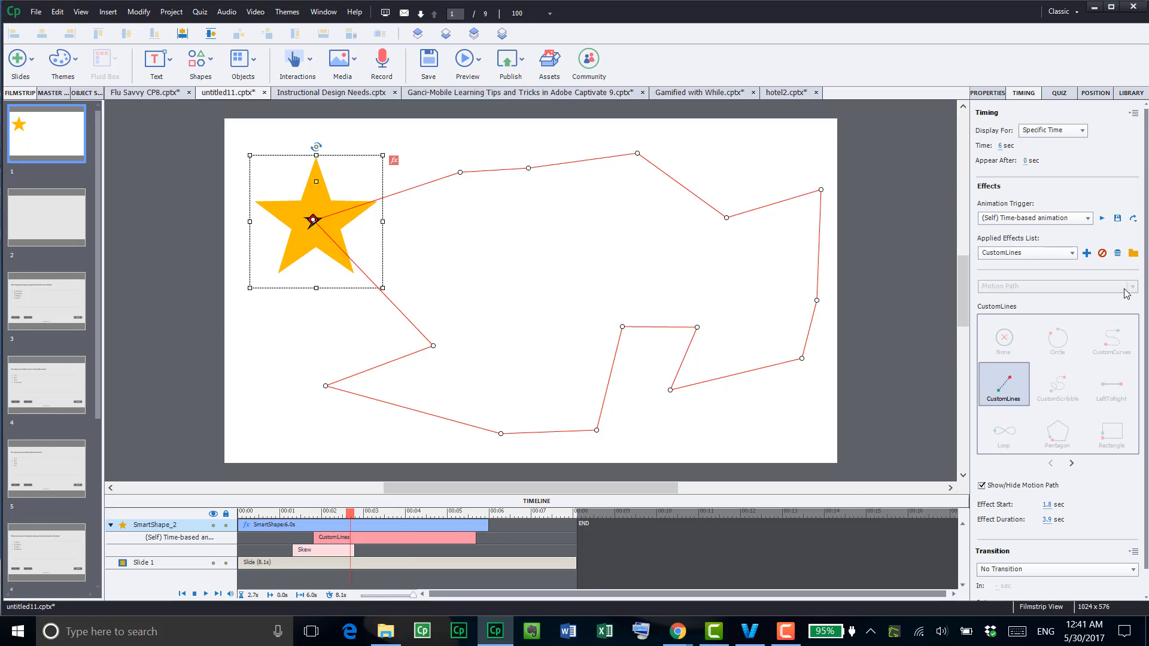
drag(350, 514, 201, 527)
click(1104, 220)
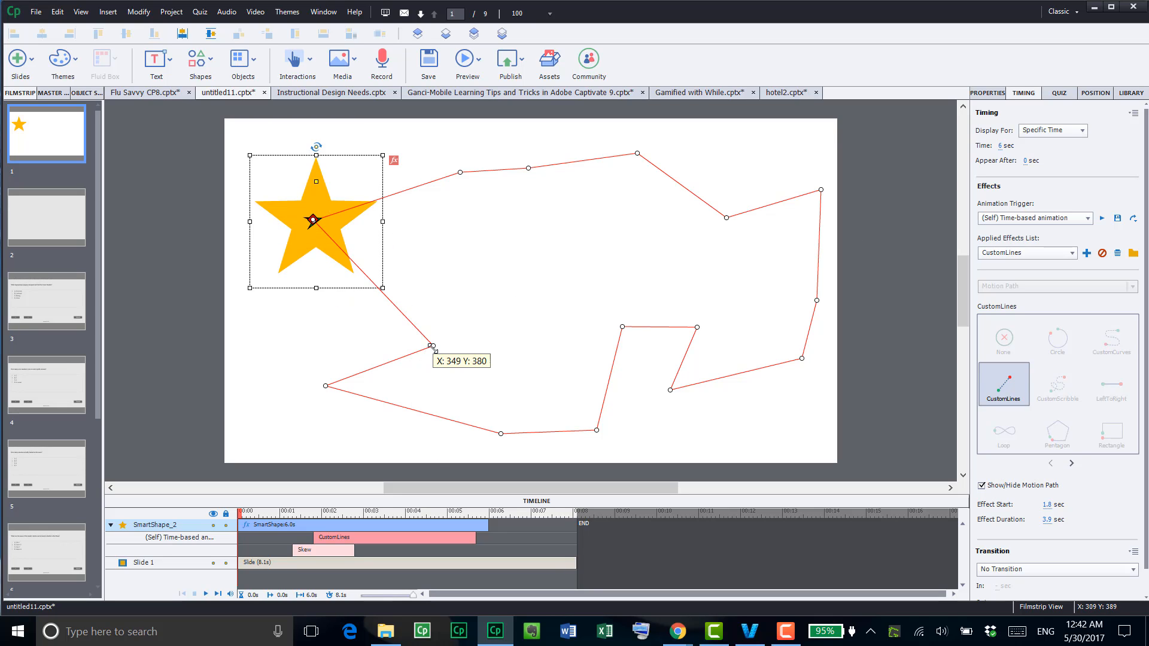
Reshape the star's motion path by moving the point below the star outward, a bottom-edge point upward, and the first point beside the star downward
drag(432, 346, 267, 343)
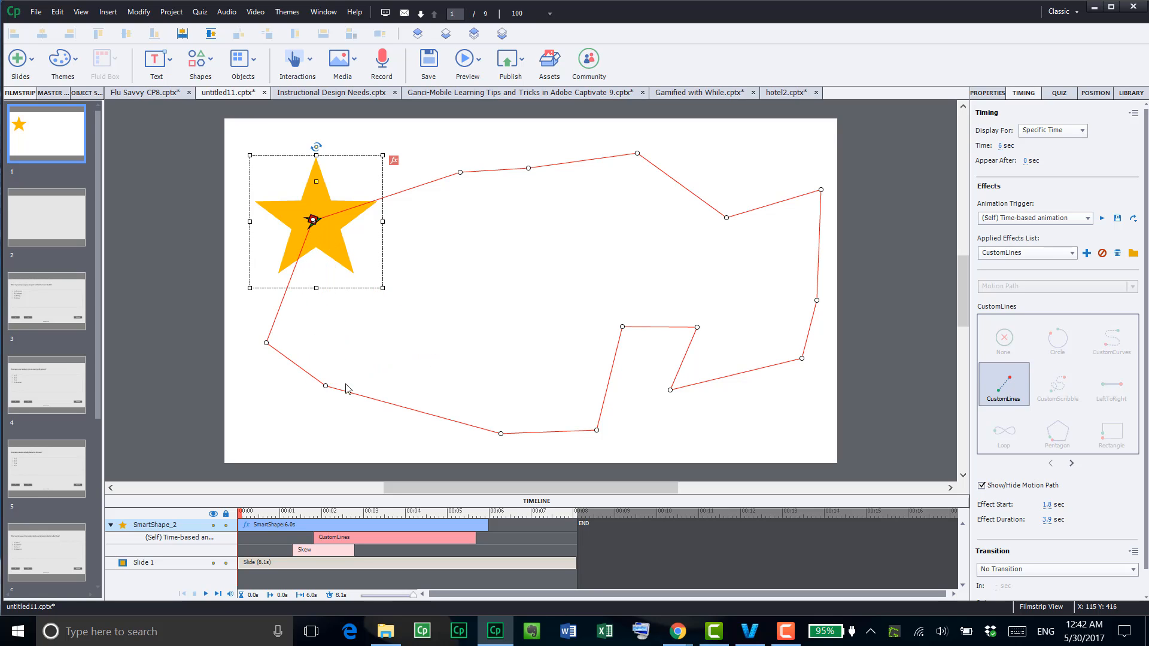
drag(501, 432, 507, 361)
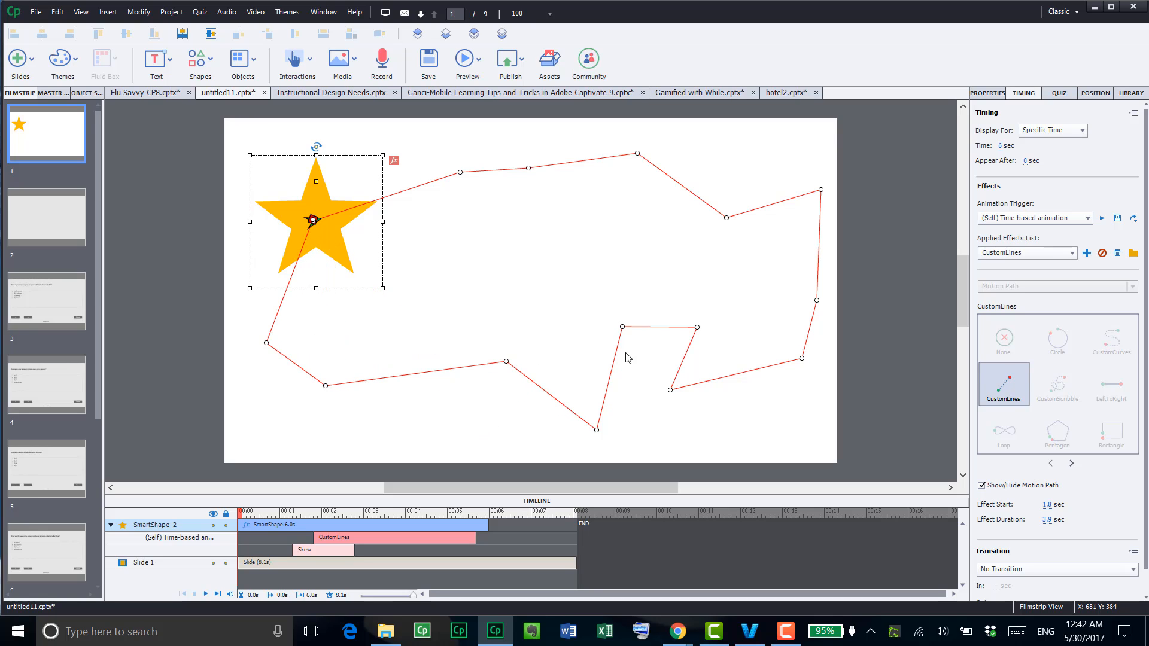
click(623, 328)
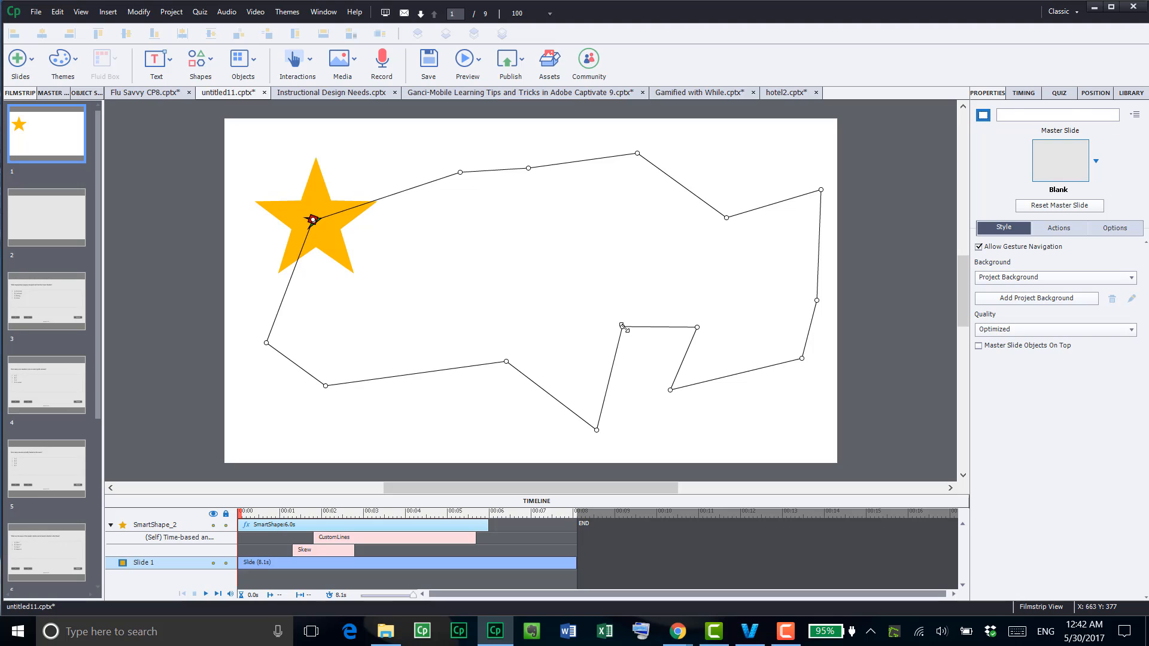
click(623, 327)
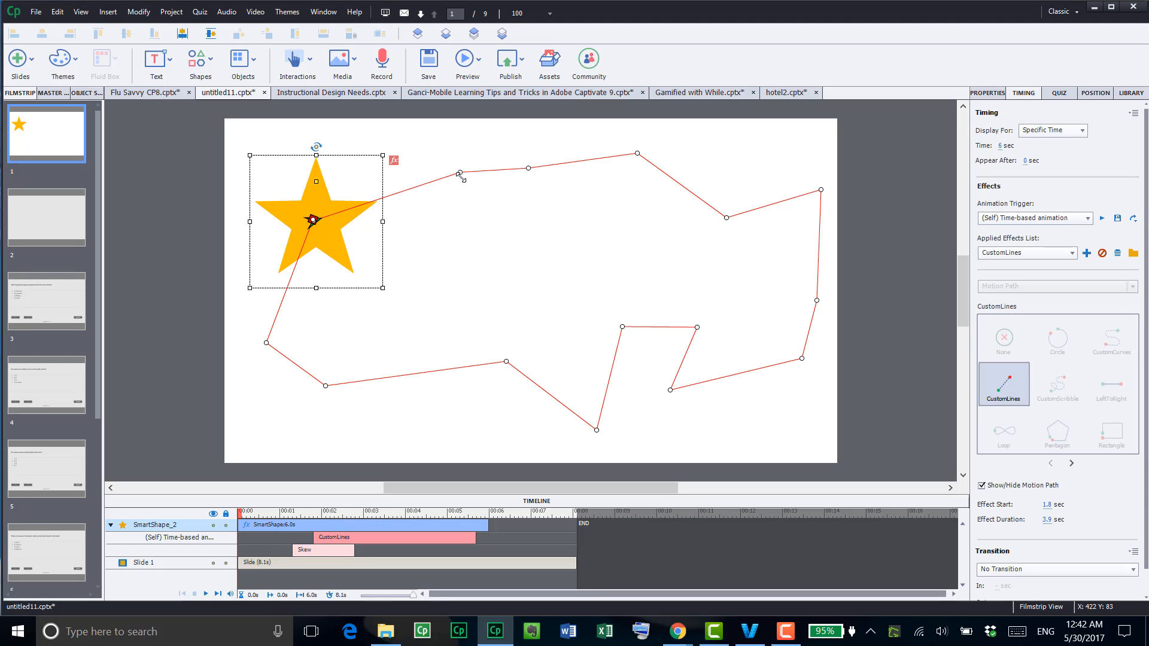
drag(460, 172, 451, 224)
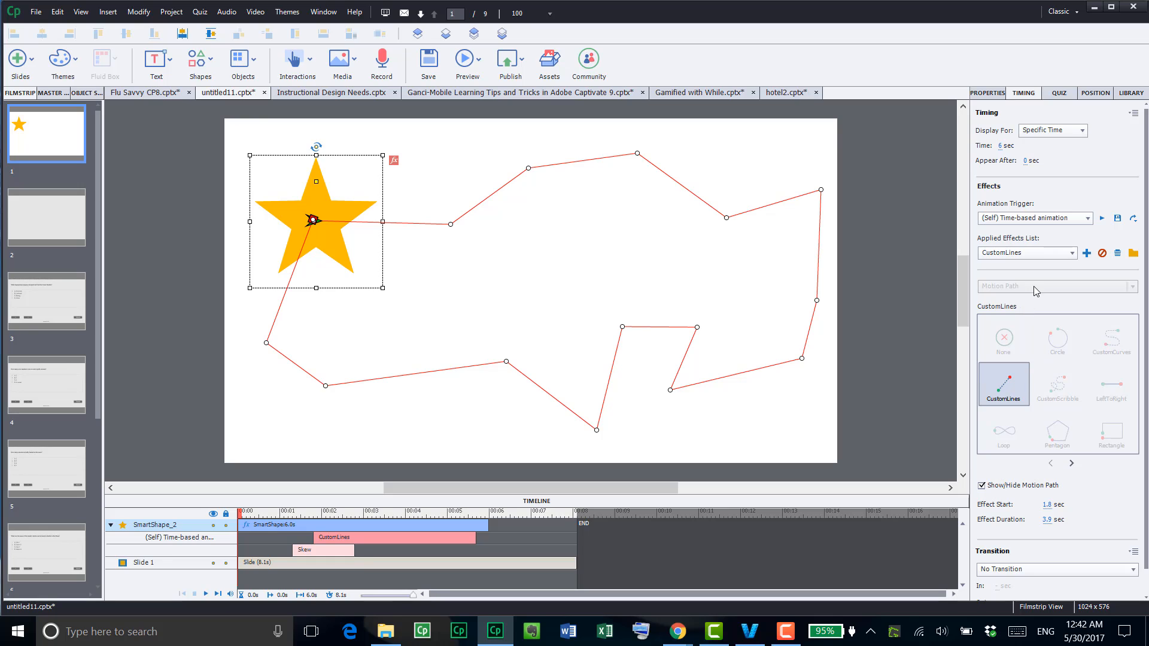
Save the star's combined effects as an XML file on the desktop, named with the presenter's first name, after trying the C: drive
click(1118, 219)
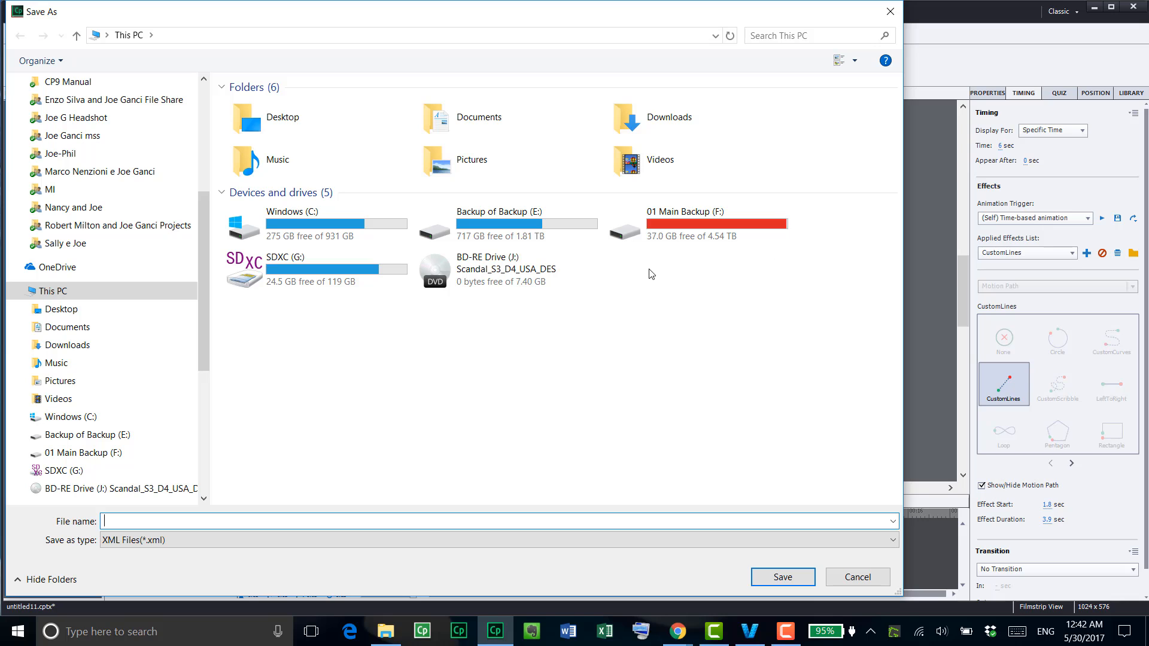
double_click(328, 229)
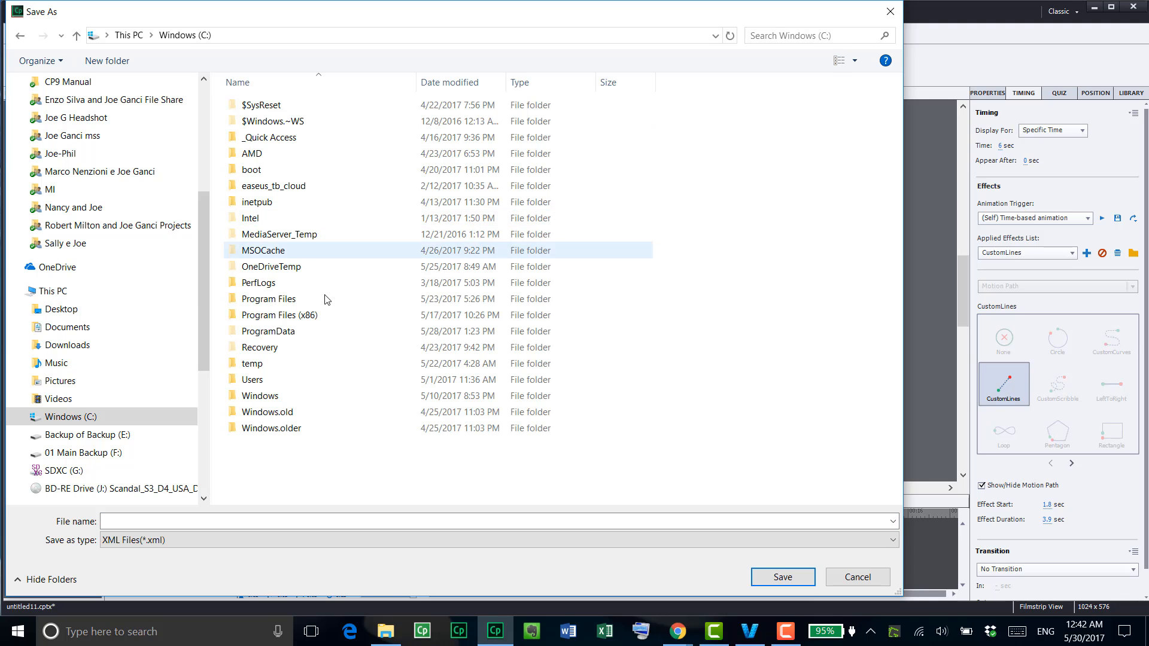
click(284, 521)
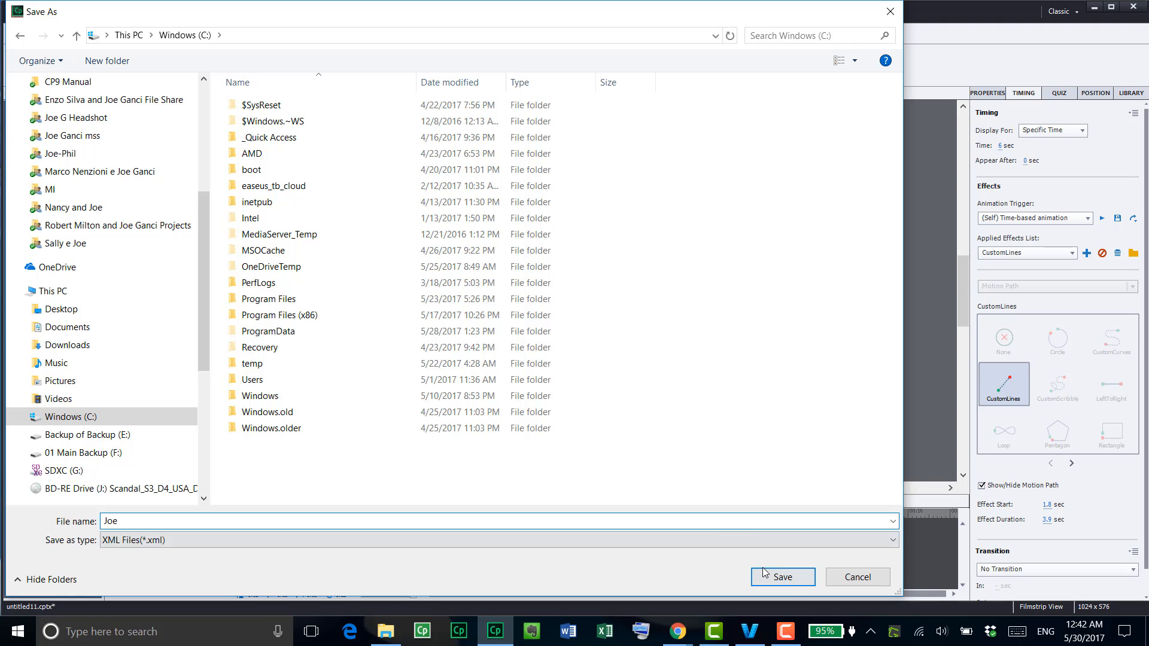
click(798, 585)
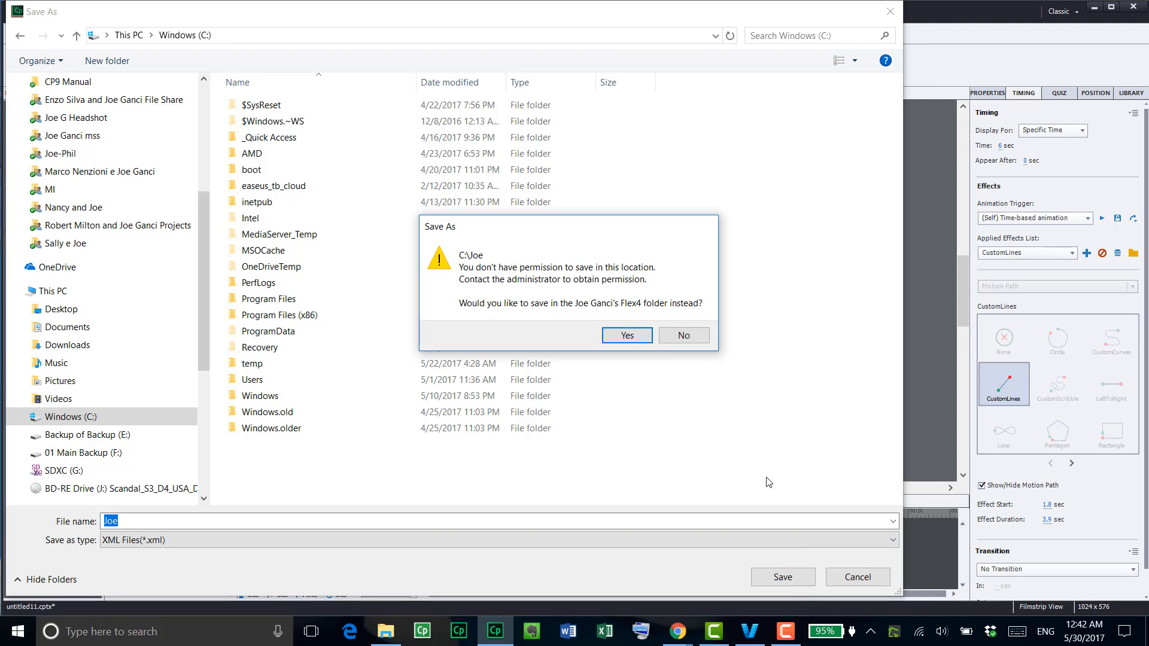
click(677, 336)
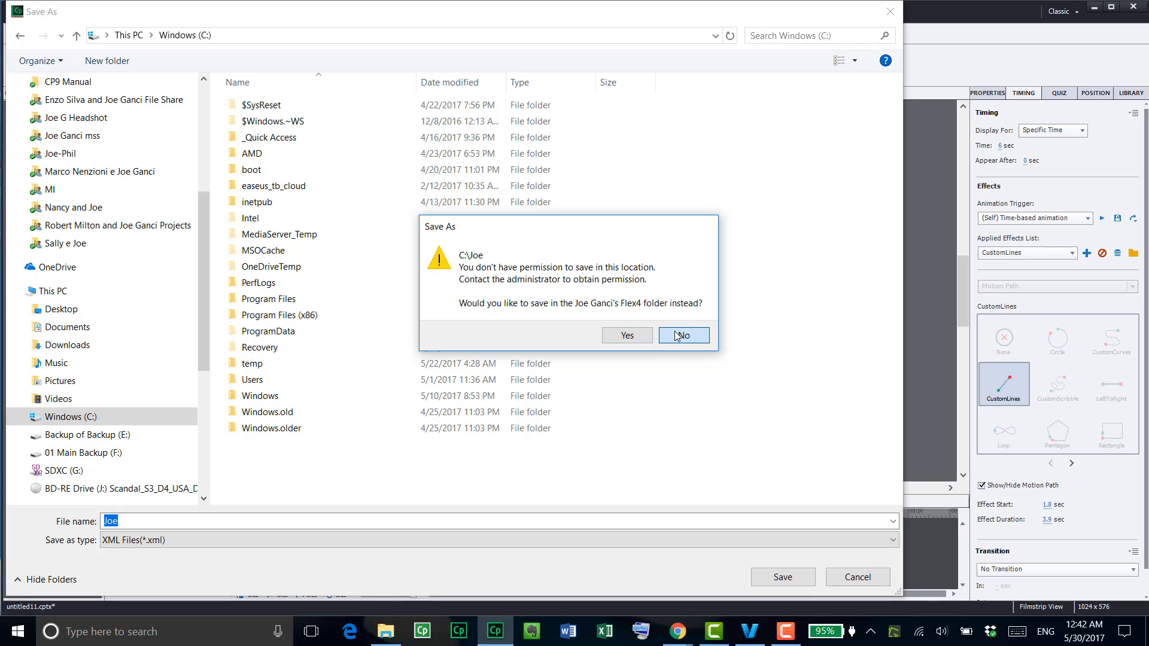
click(100, 311)
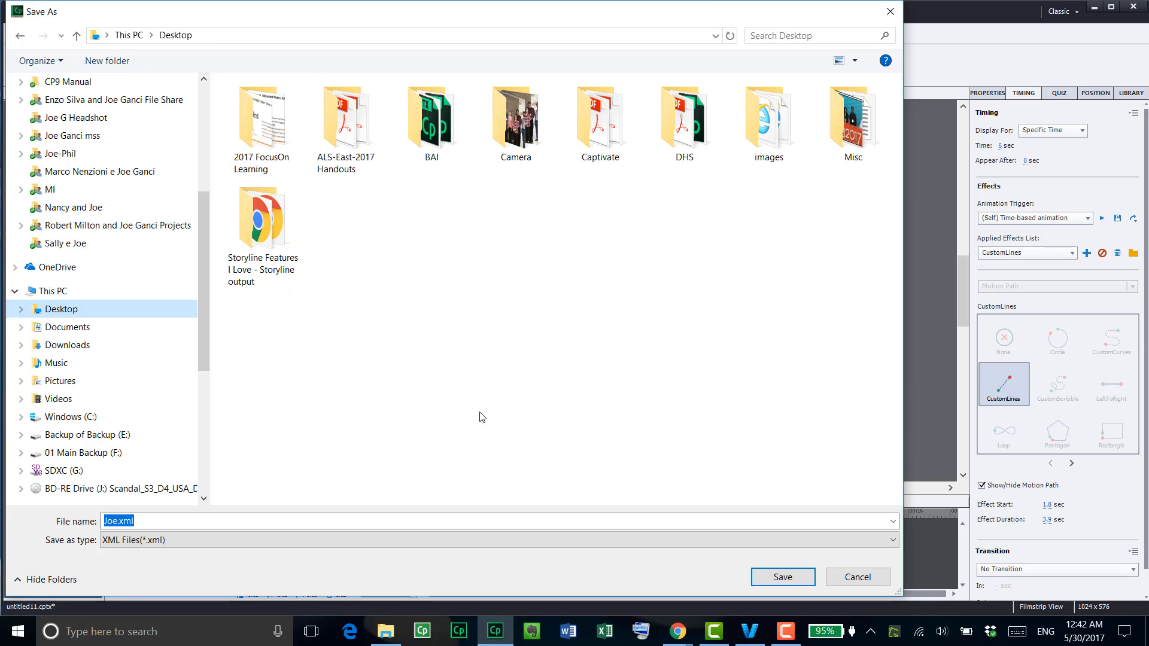
click(798, 576)
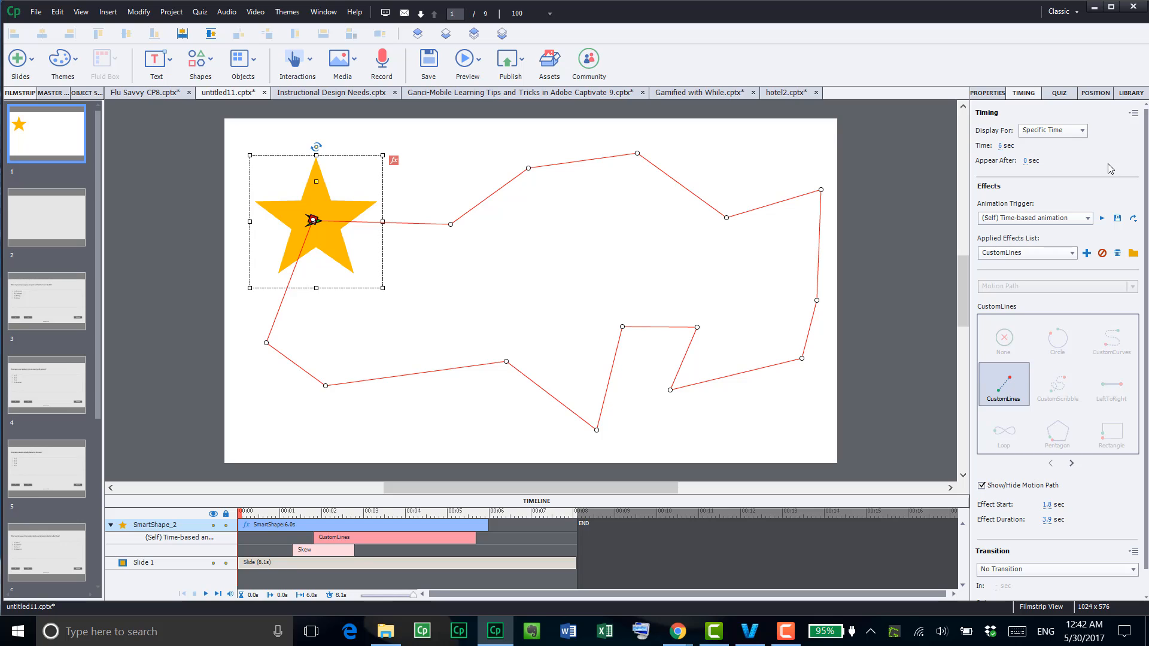
click(1087, 254)
click(69, 242)
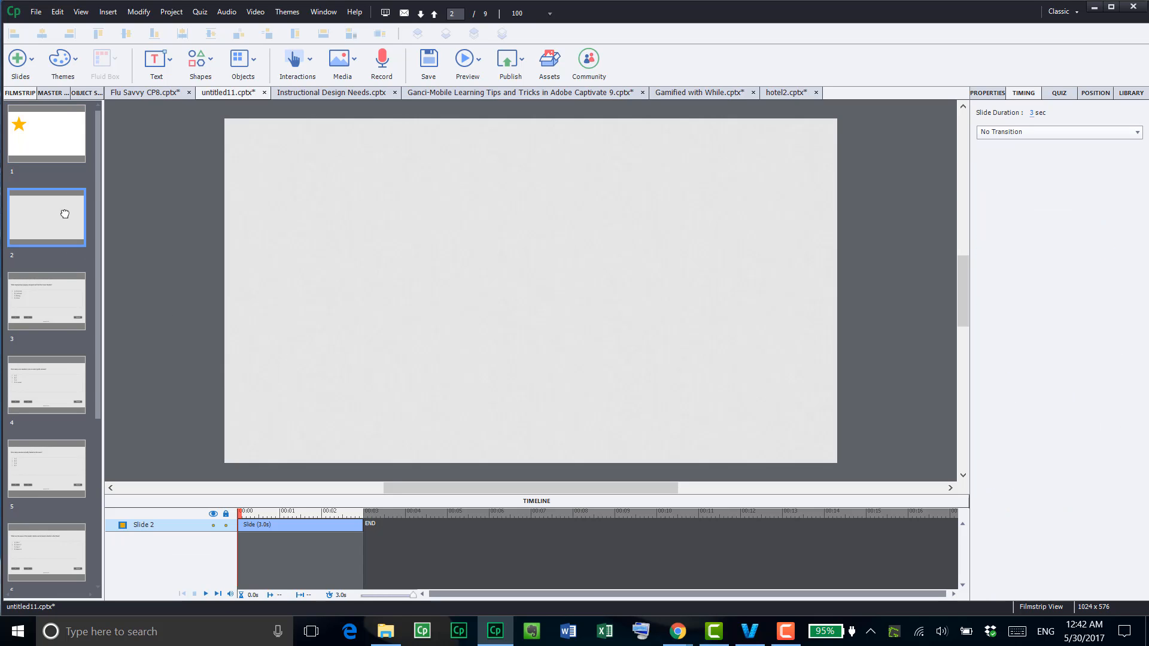
click(340, 60)
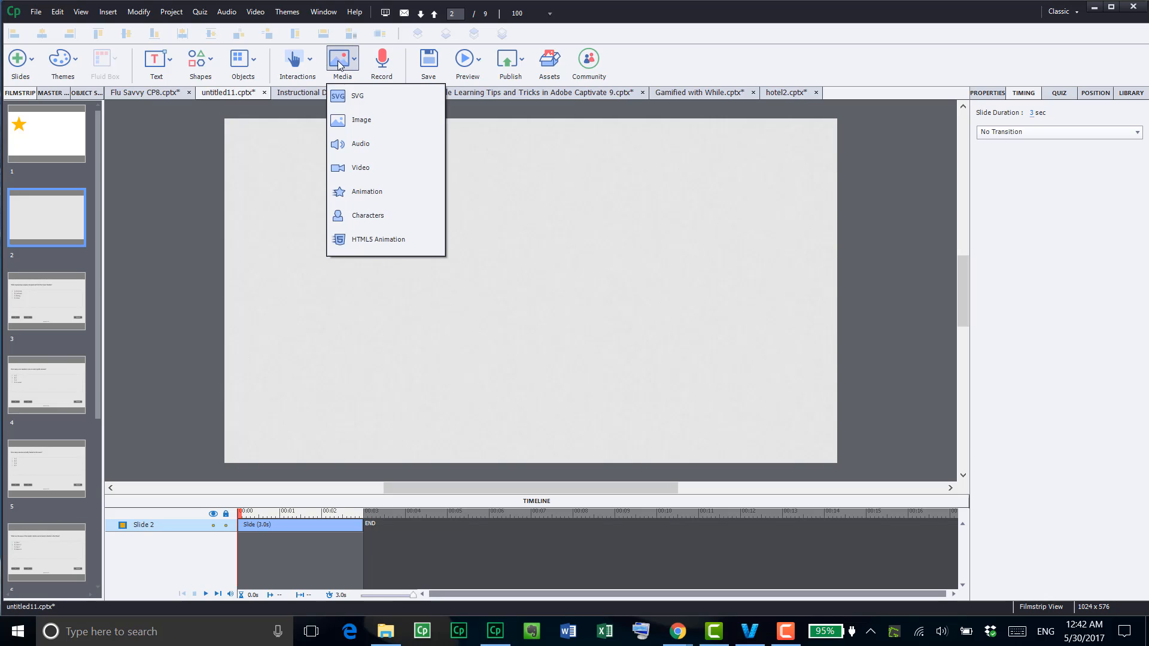
click(344, 120)
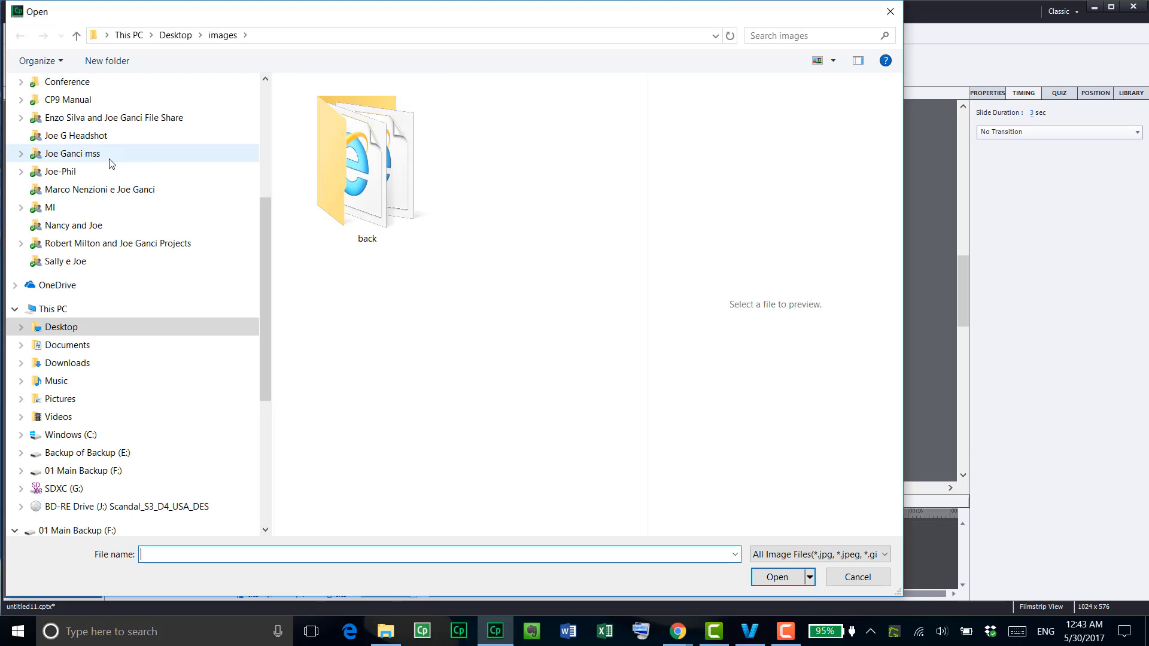
scroll(111, 166, up, 5)
click(100, 188)
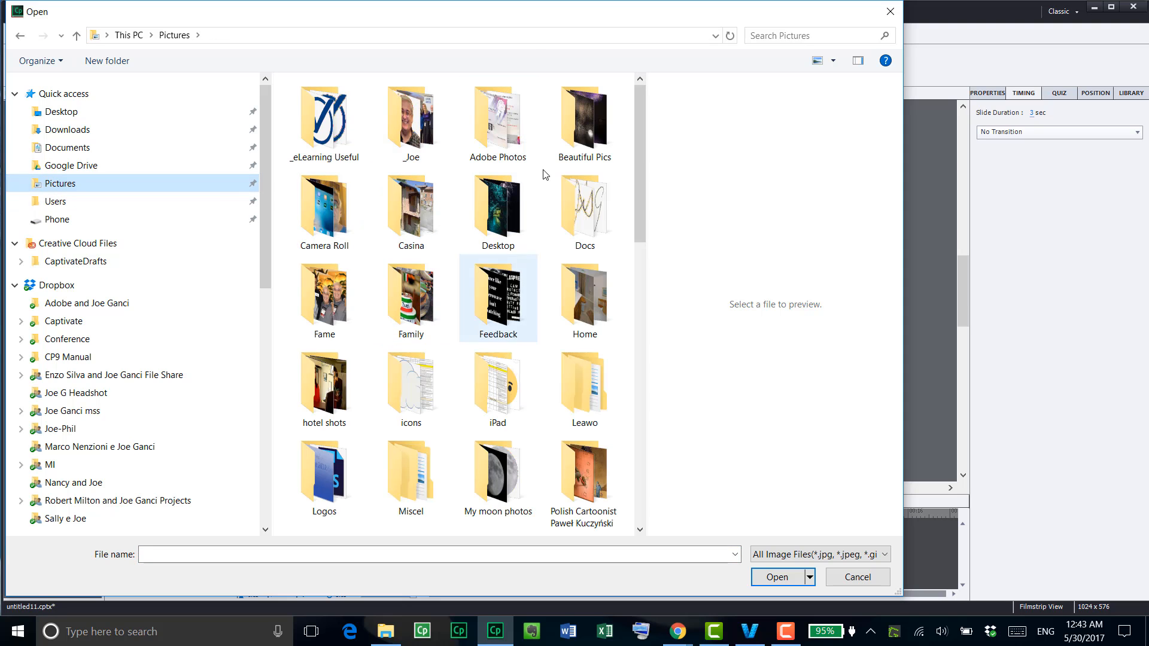
scroll(516, 205, down, 8)
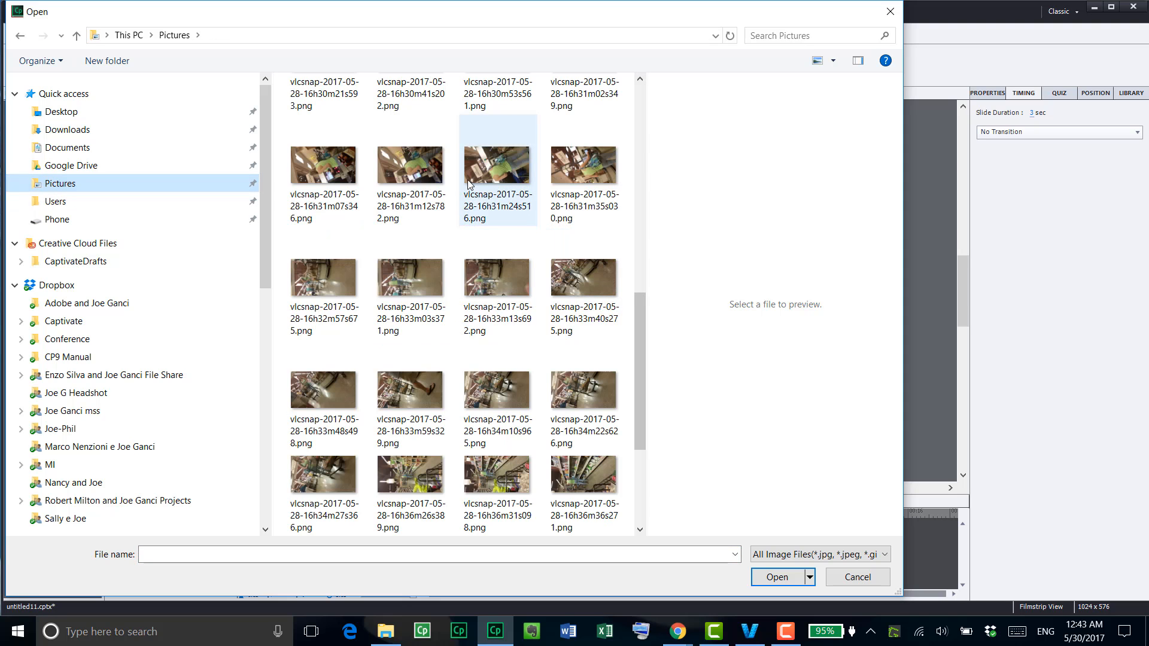
scroll(494, 192, up, 10)
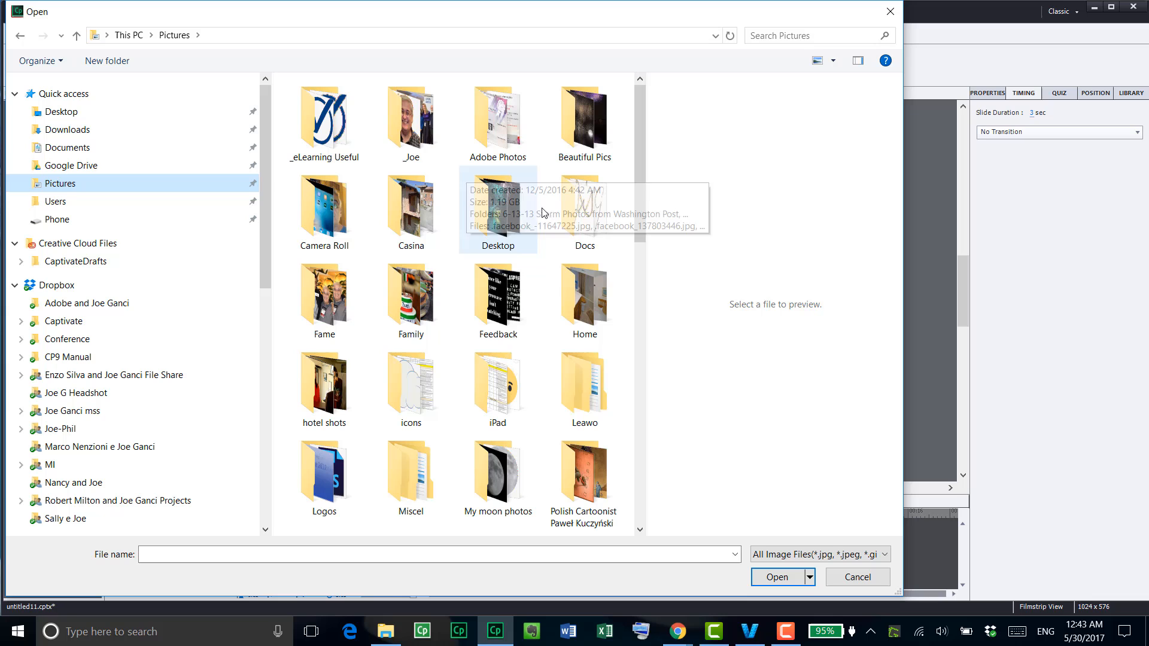
double_click(412, 298)
scroll(497, 293, down, 1)
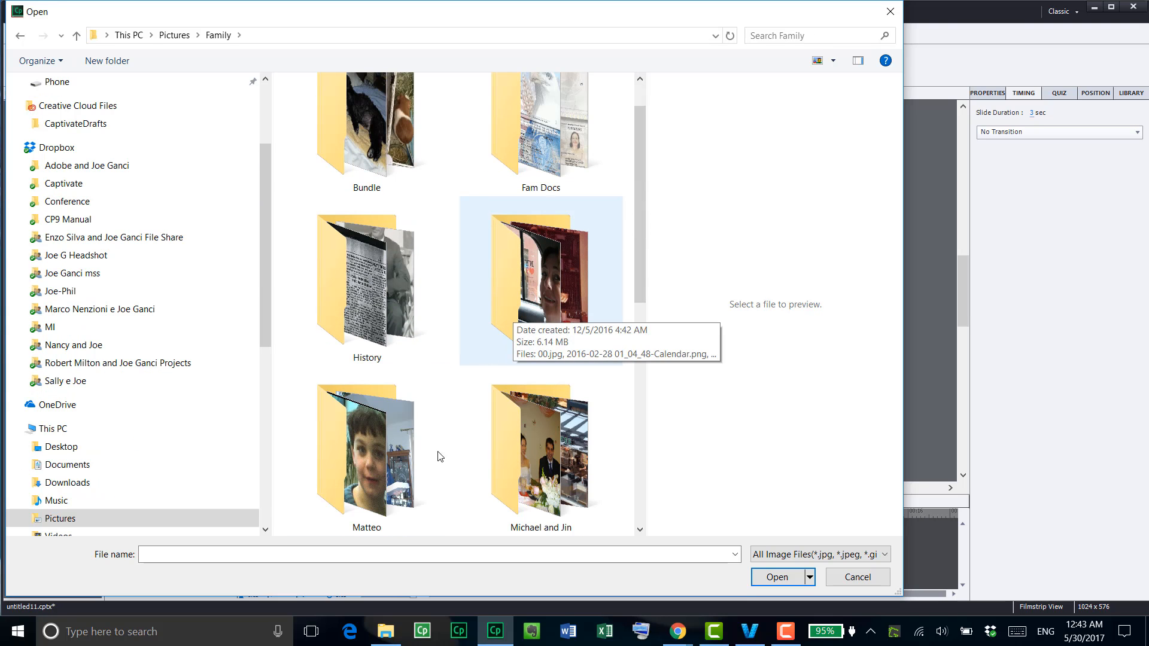
double_click(419, 455)
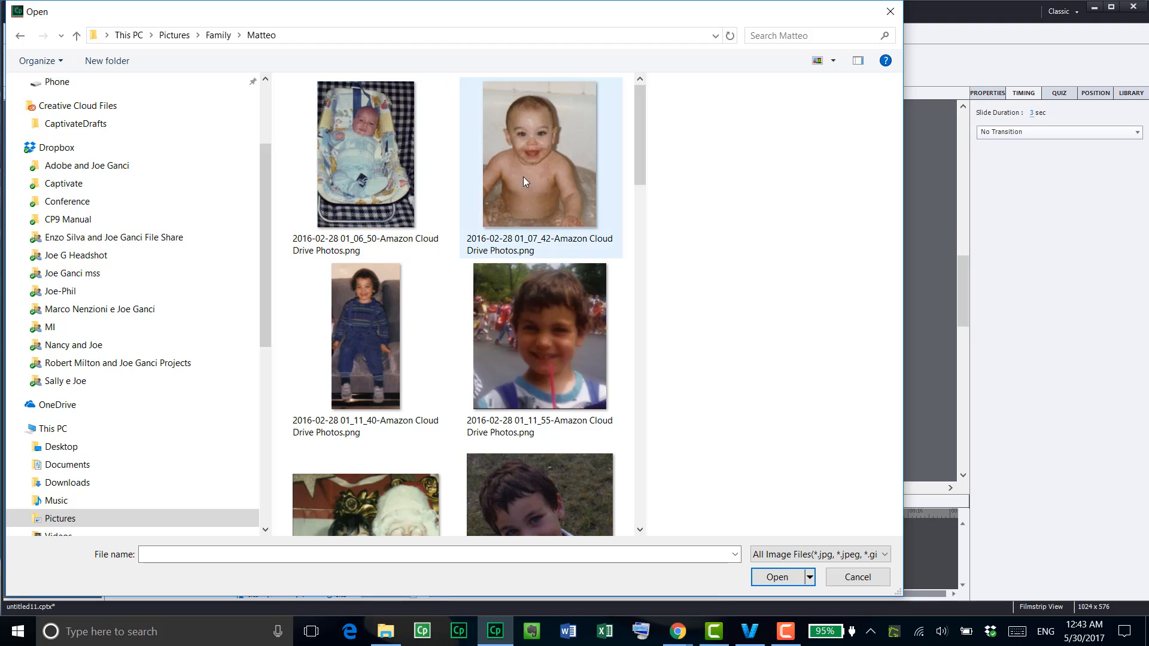
click(523, 178)
click(776, 578)
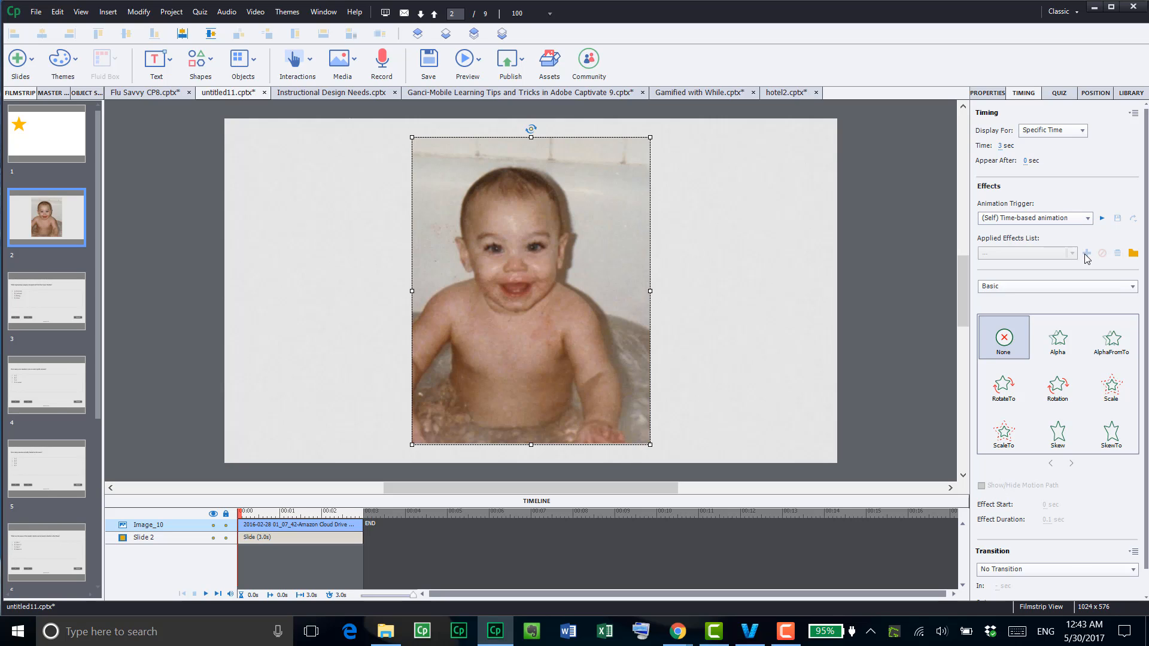
Apply the saved effect XML file from the desktop to the baby photo and expand its effects in the timeline
click(1117, 288)
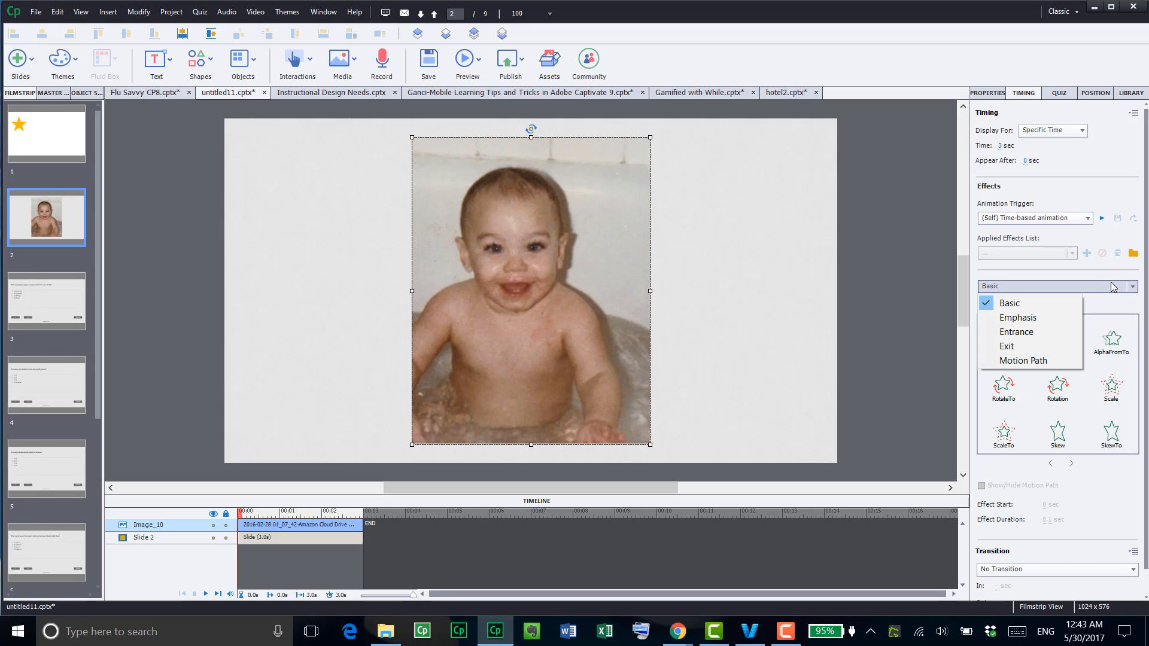
click(1108, 476)
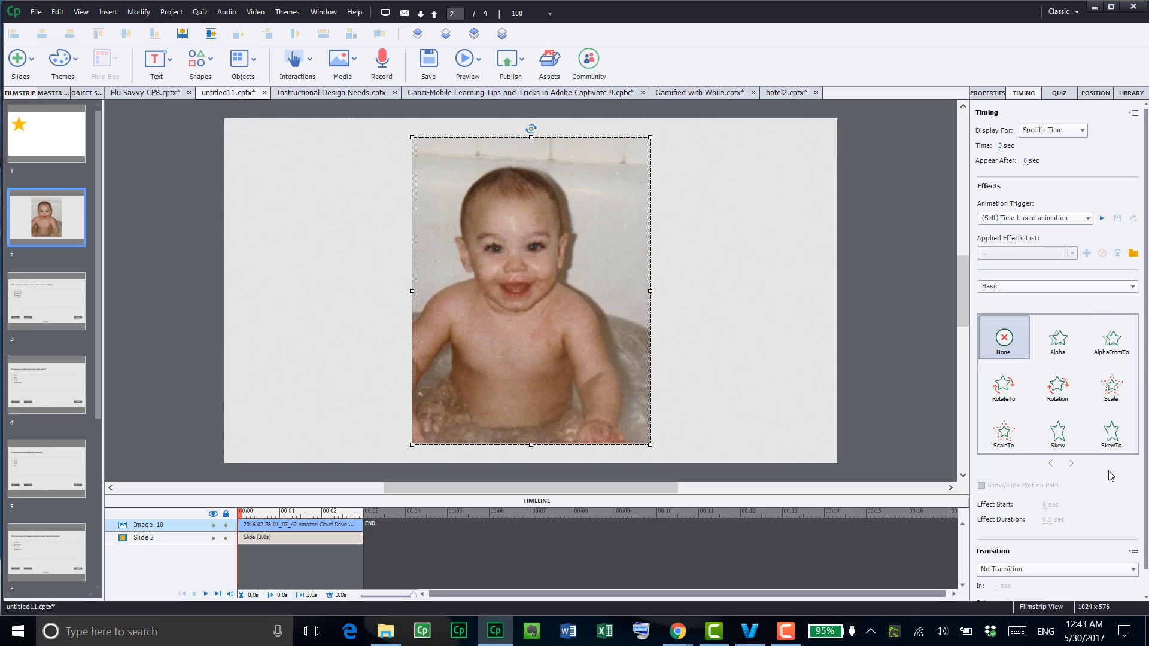
click(1134, 254)
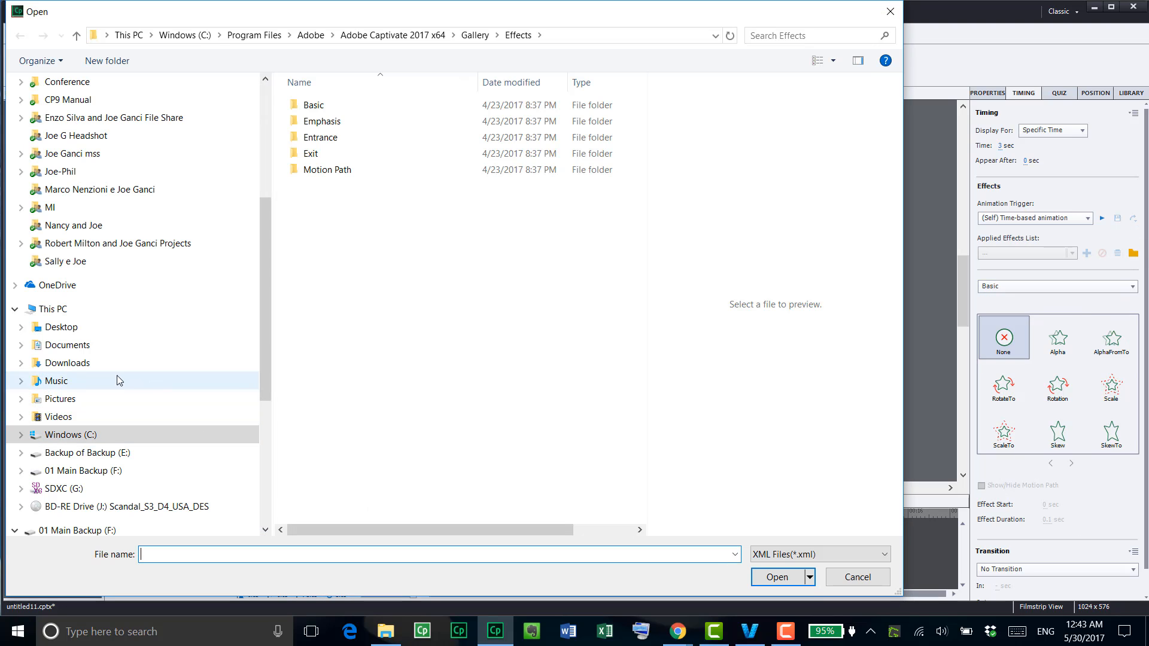
click(120, 326)
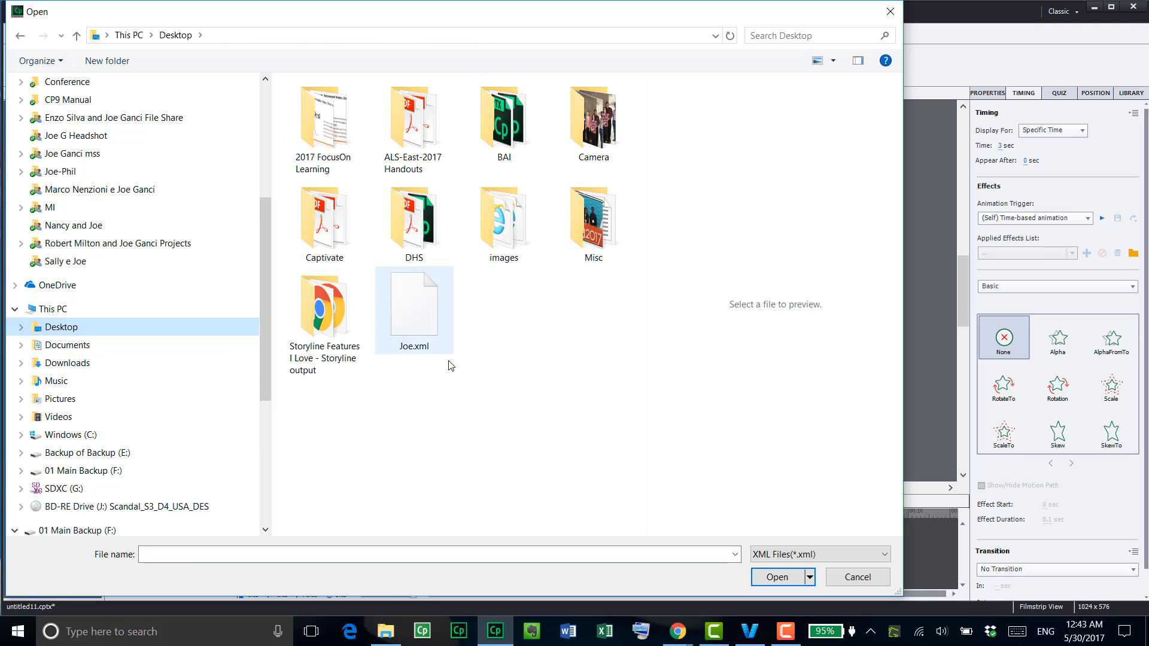
double_click(411, 317)
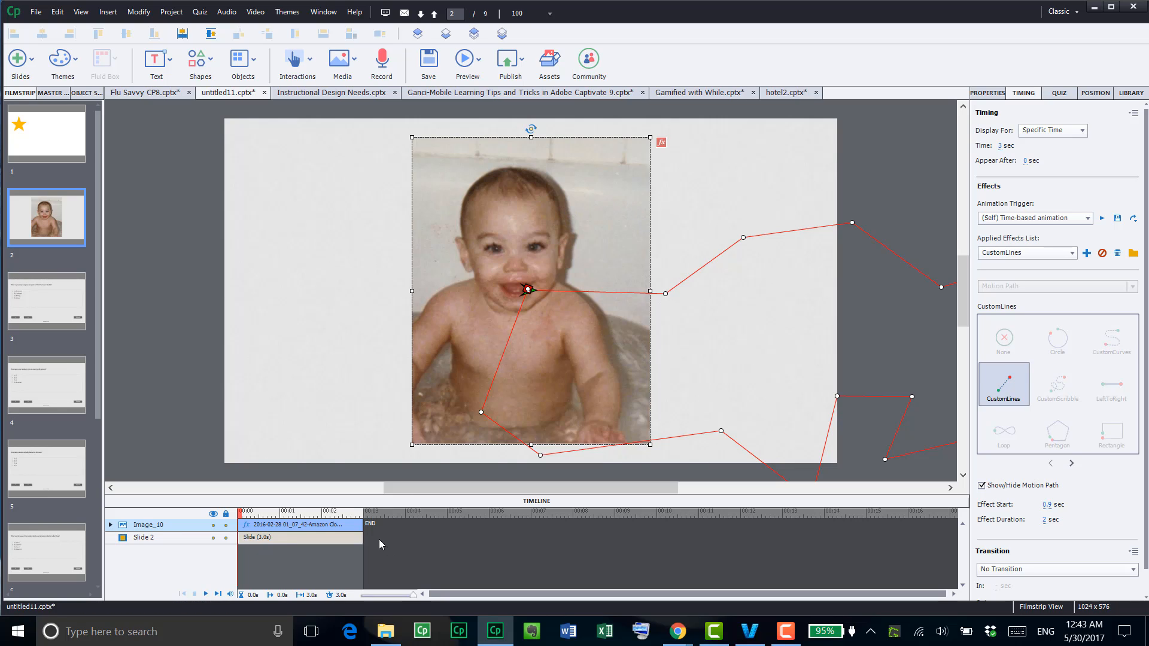
click(111, 525)
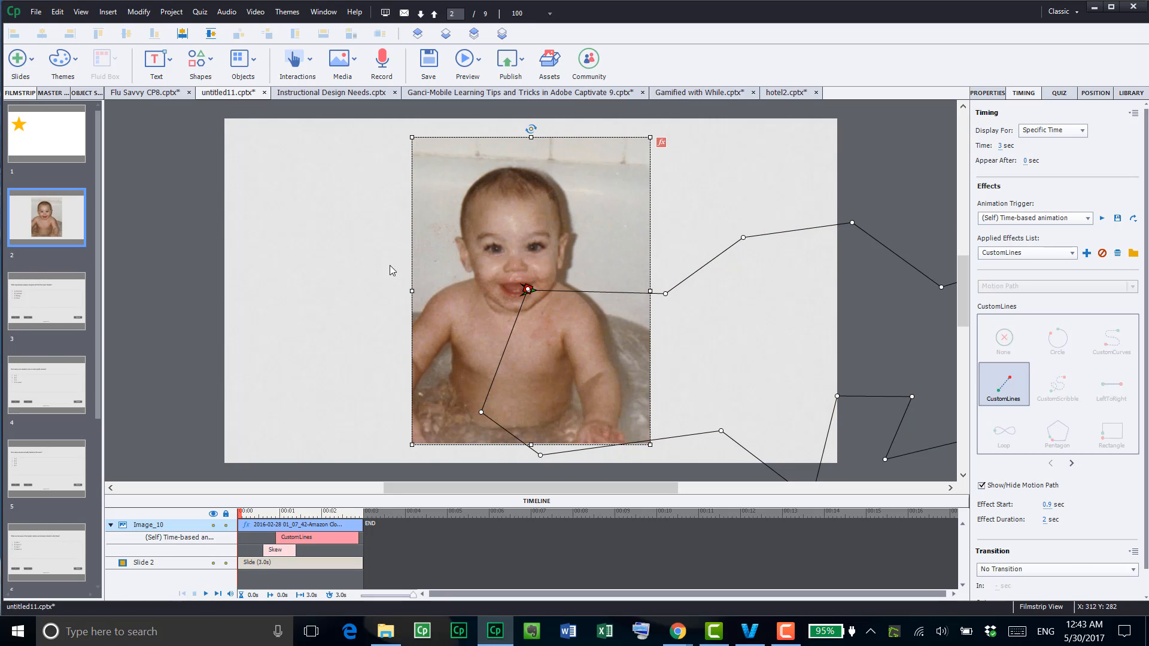
Draw a star shape in the empty area beside the baby photo on slide 2
click(200, 60)
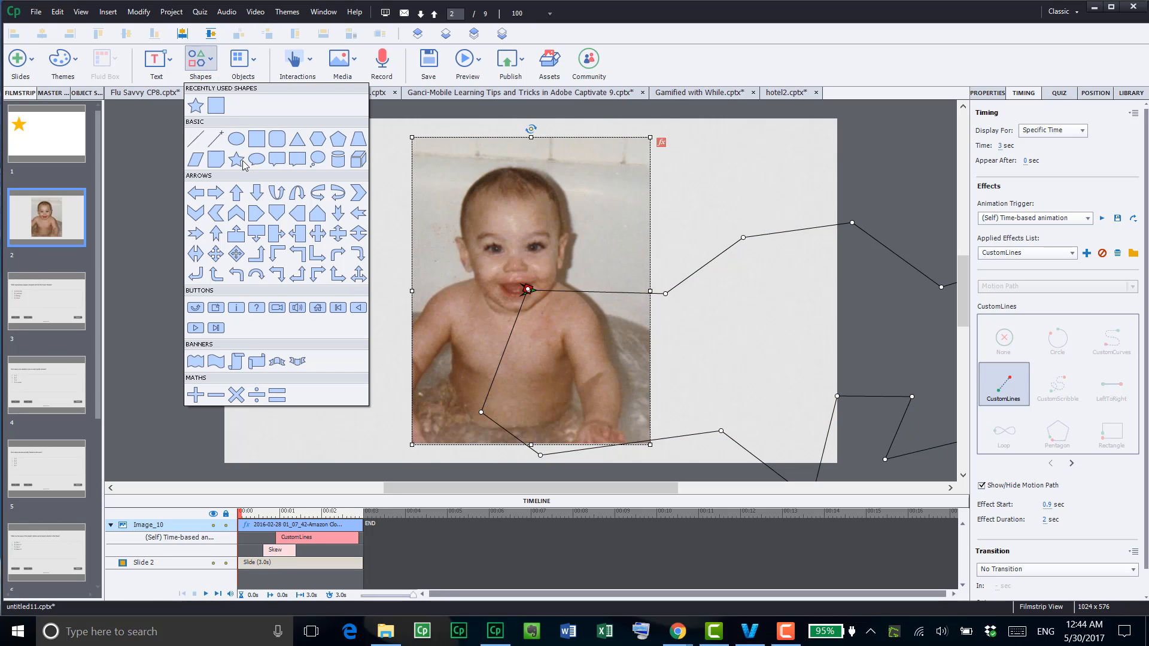
click(236, 159)
drag(238, 182, 330, 278)
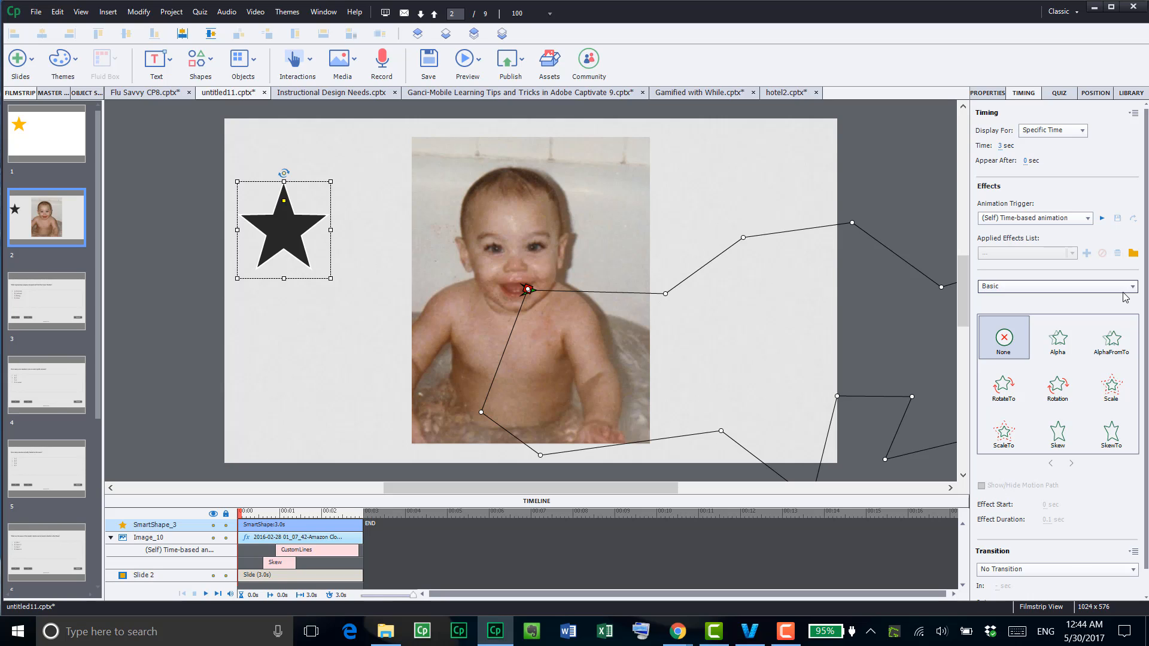
Apply the saved effect from the Custom category to the new star, and return to slide 1
click(1081, 285)
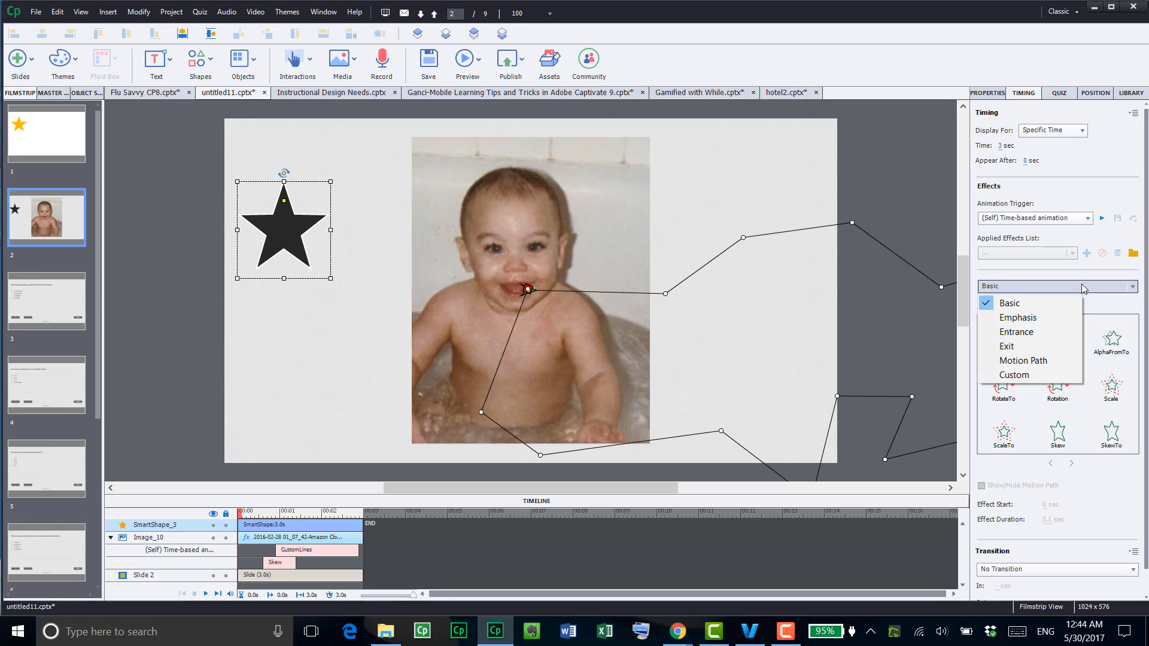
click(1019, 376)
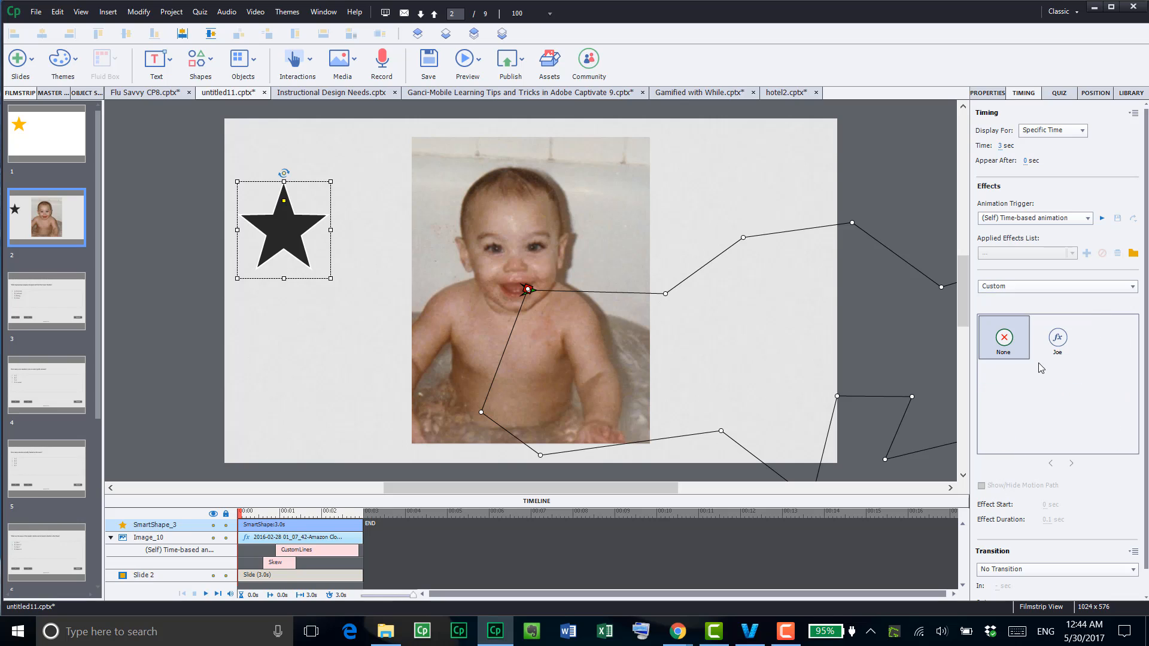
click(1060, 339)
click(57, 146)
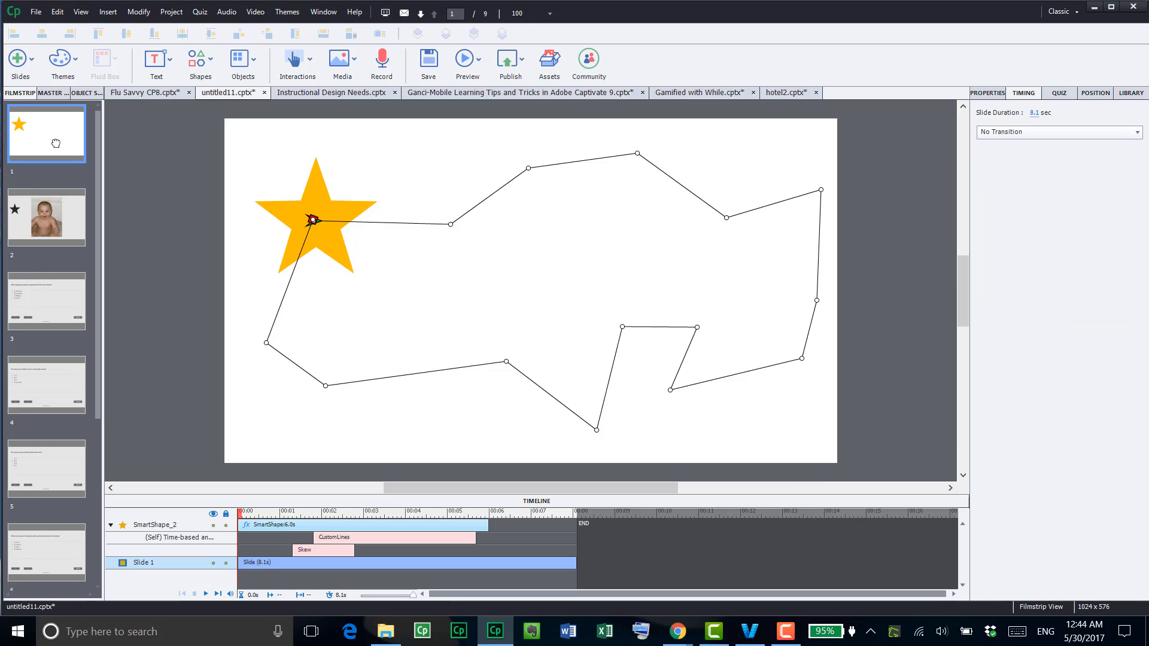
Delete the animated star from slide 1 and draw a new star about 342 by 342 pixels left of the slide's centre
click(312, 381)
key(Delete)
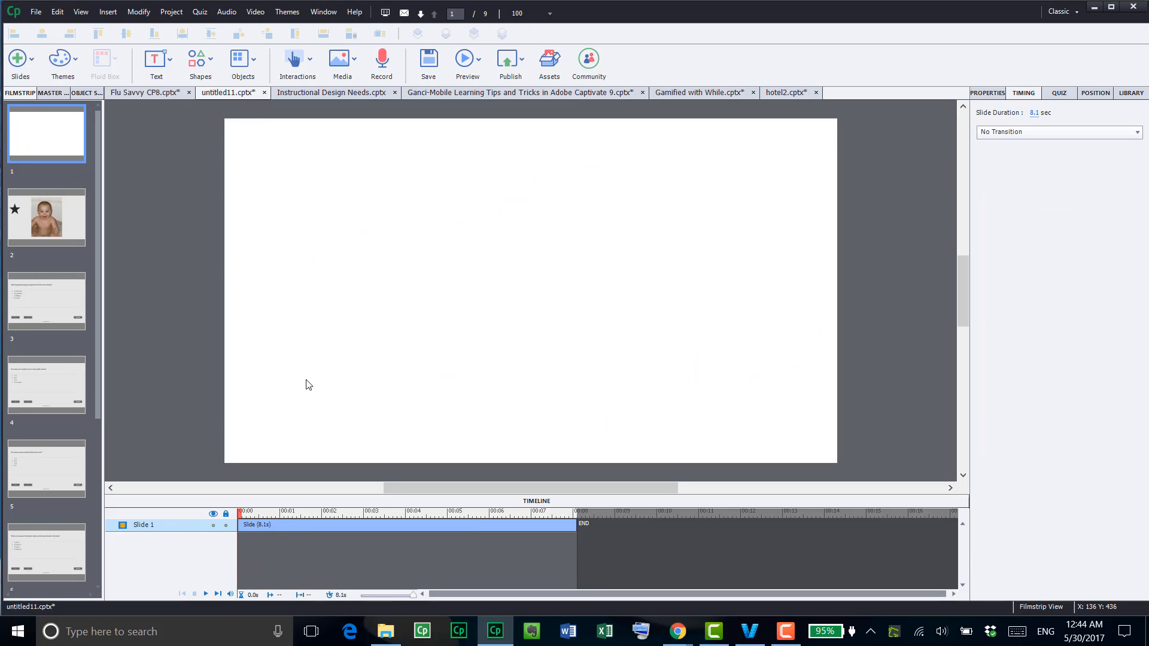
click(202, 63)
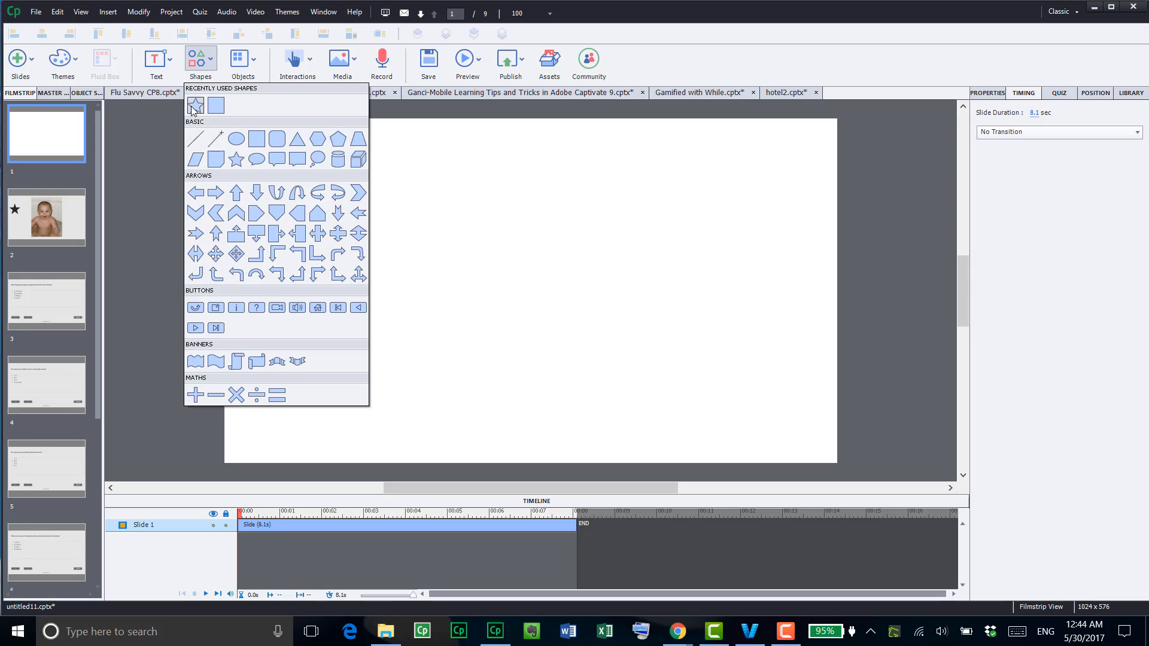
click(195, 107)
drag(319, 194, 522, 383)
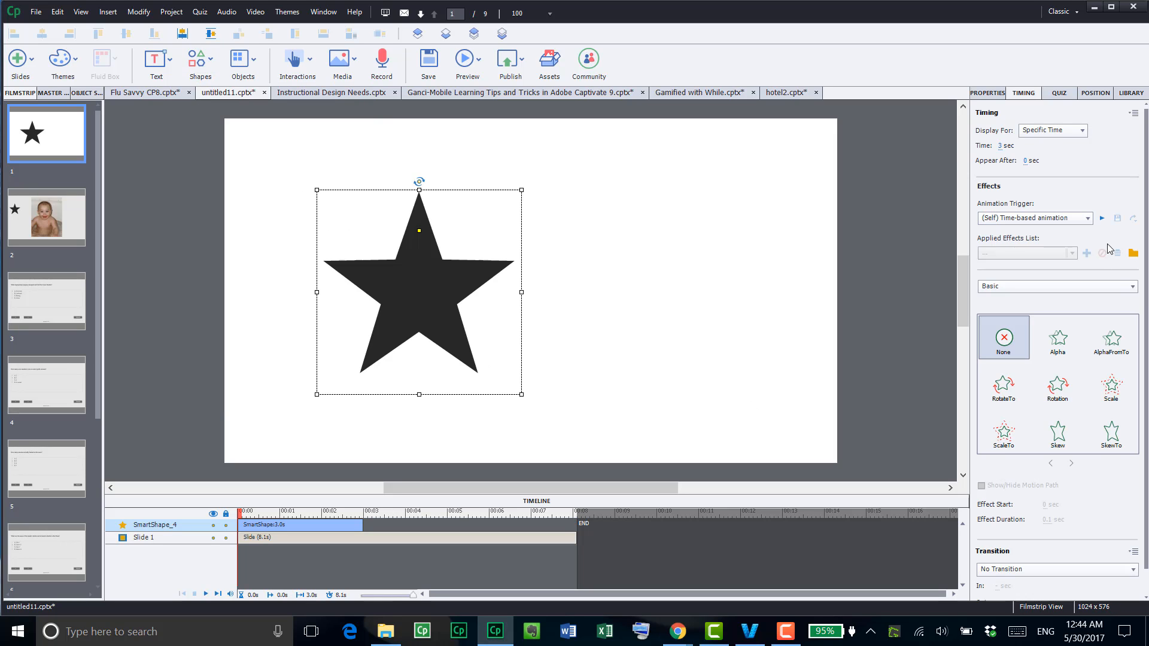
Give the star a gradient fill with light orange as the start colour and green as the end colour
click(997, 94)
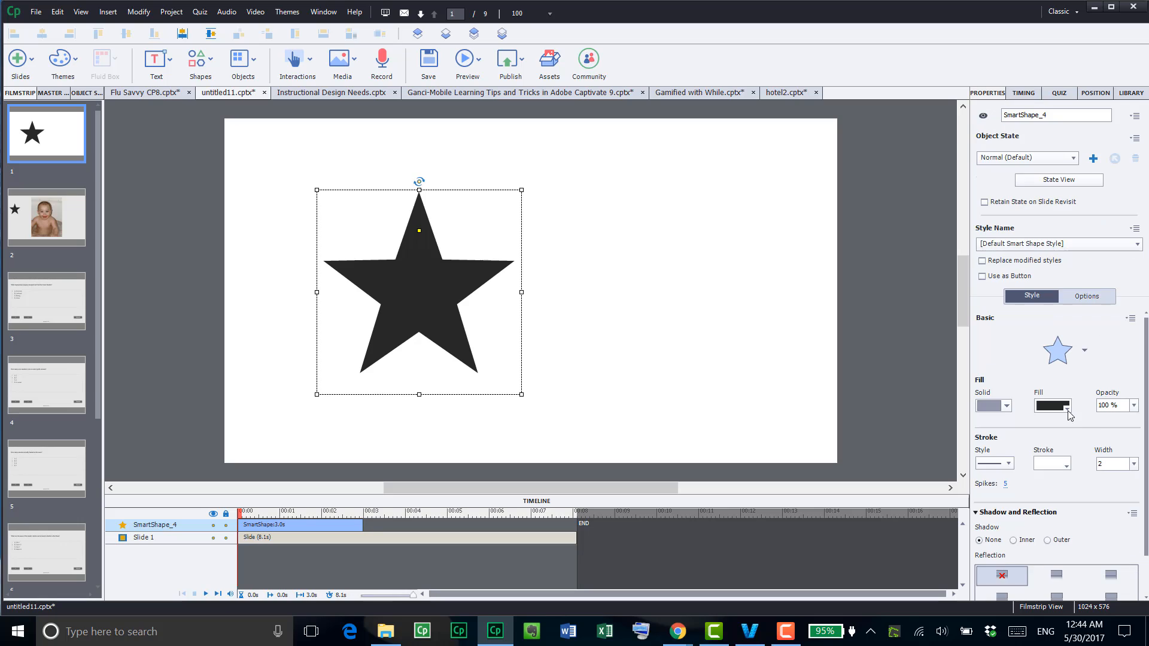
click(1001, 406)
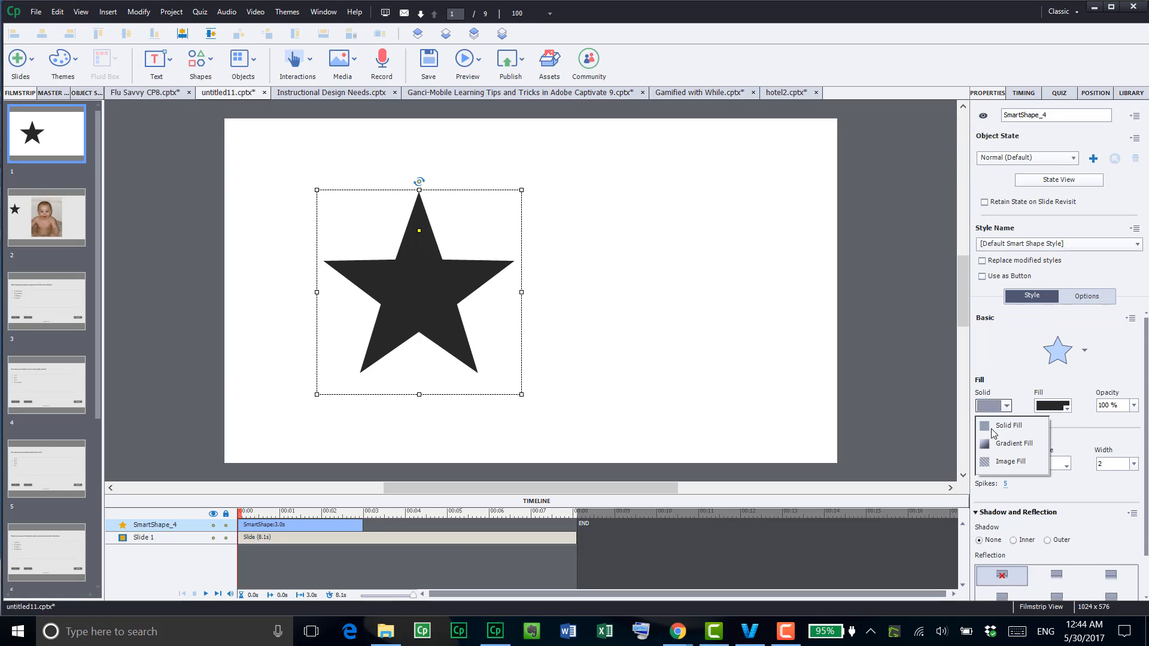
click(1032, 453)
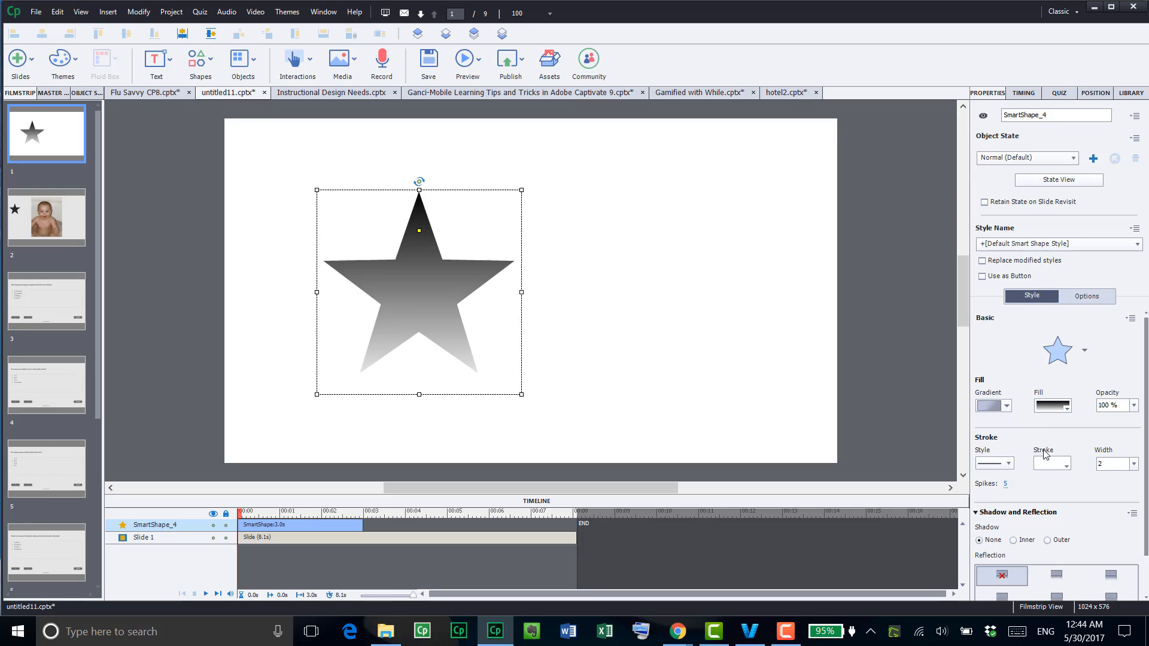
click(1067, 411)
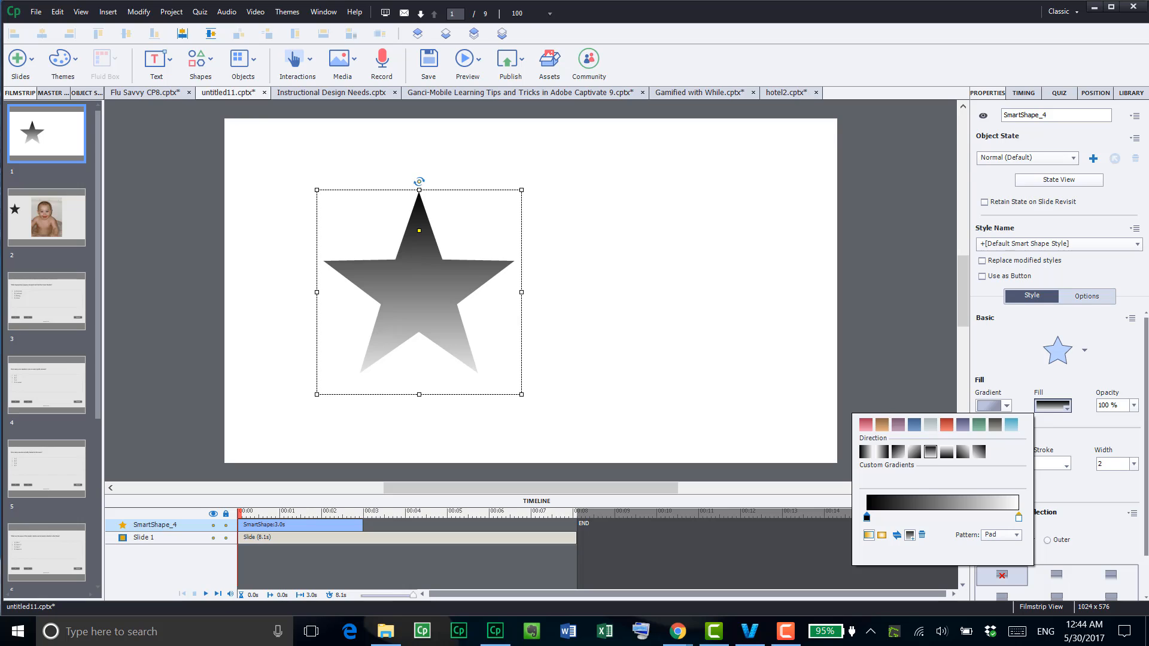
click(867, 517)
click(882, 491)
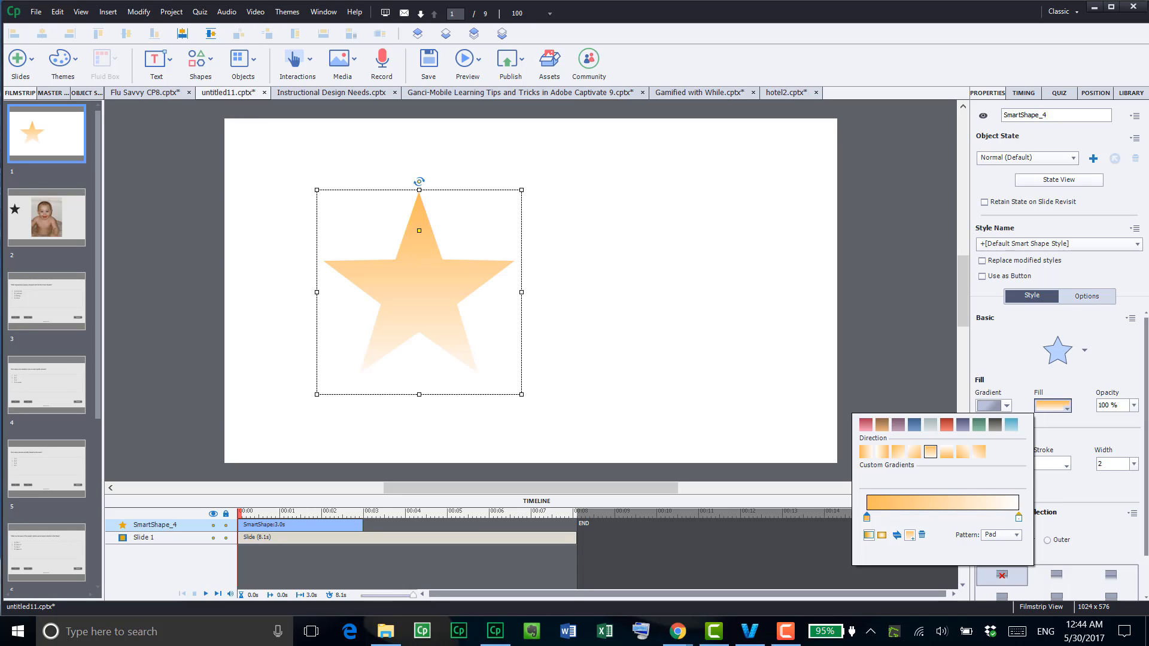
click(1019, 517)
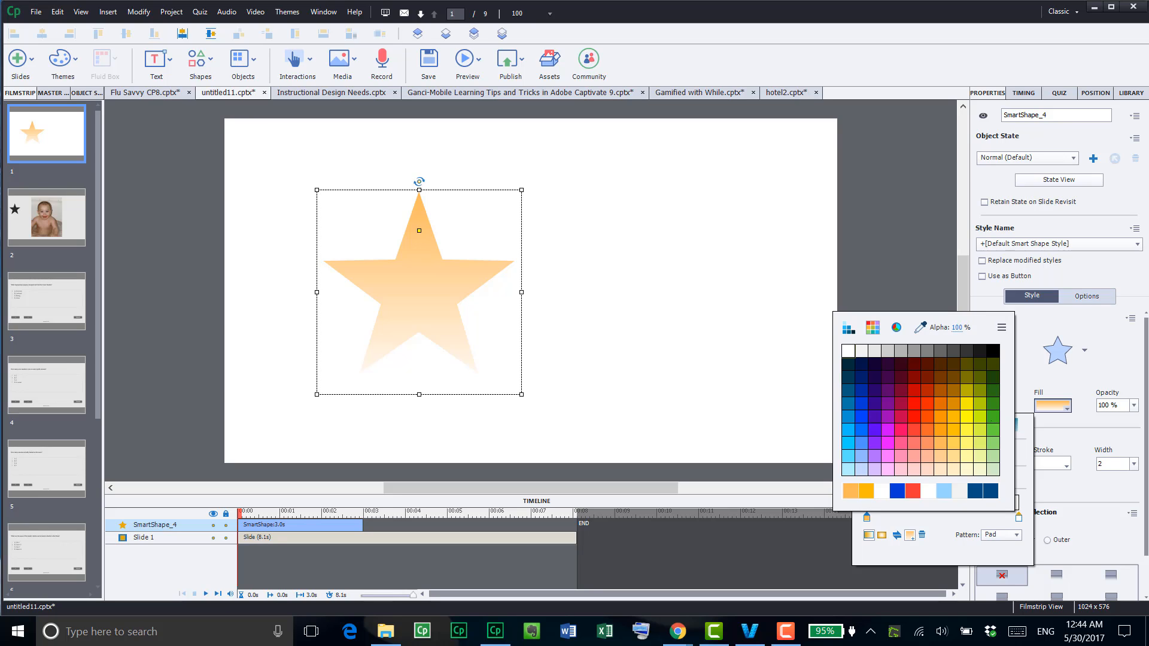
click(994, 416)
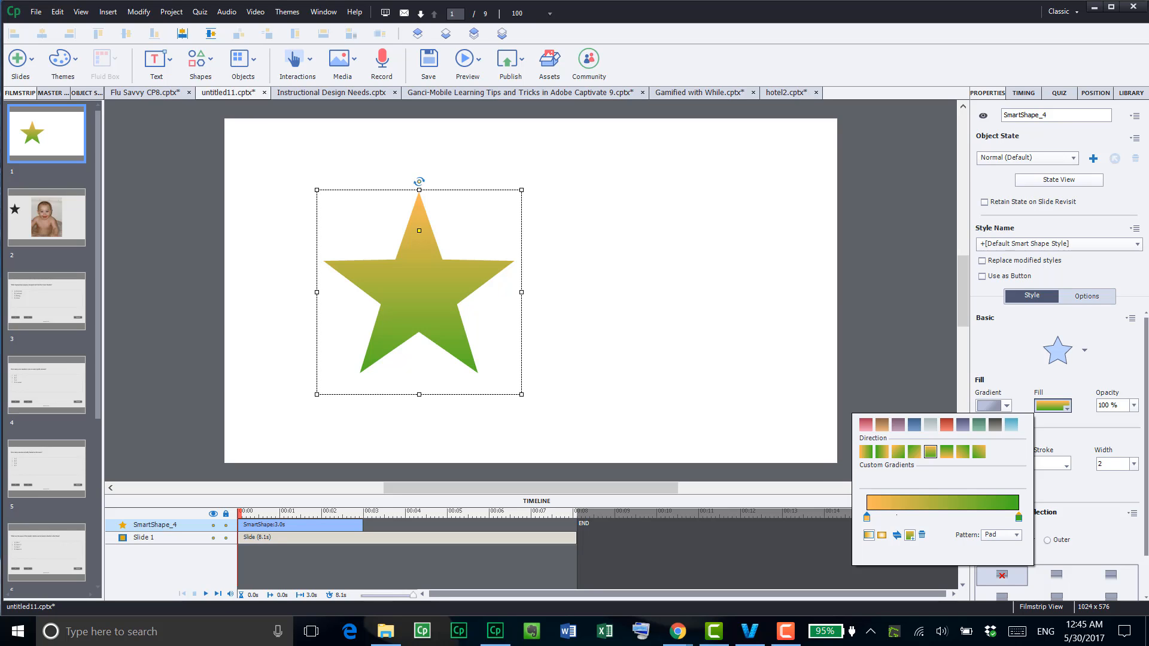
Add four intermediate stops to the star's gradient and colour them red, brown, blue and dark yellow from start to end
click(936, 517)
click(970, 517)
click(995, 518)
click(908, 518)
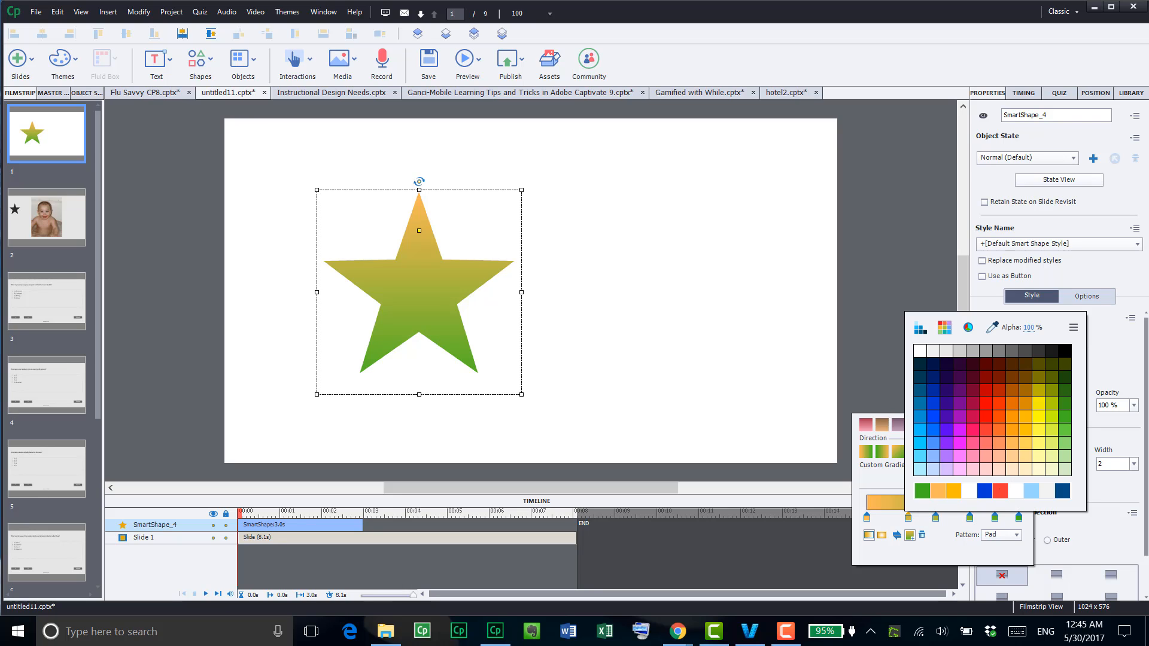
click(1000, 491)
click(935, 517)
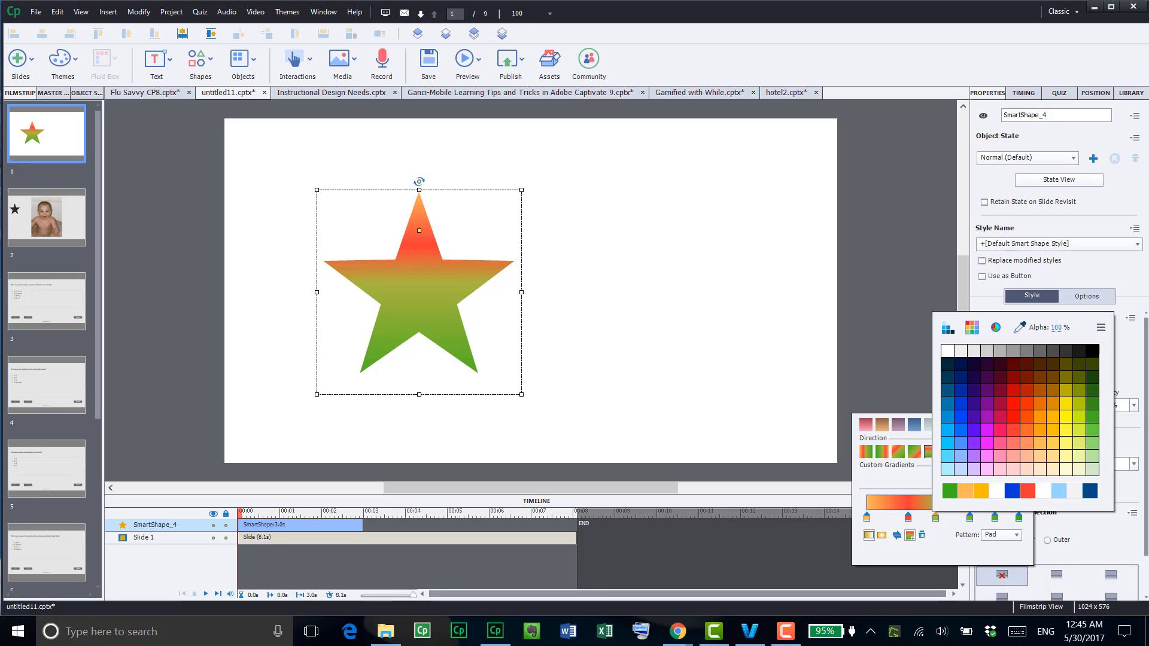
click(1053, 390)
click(971, 518)
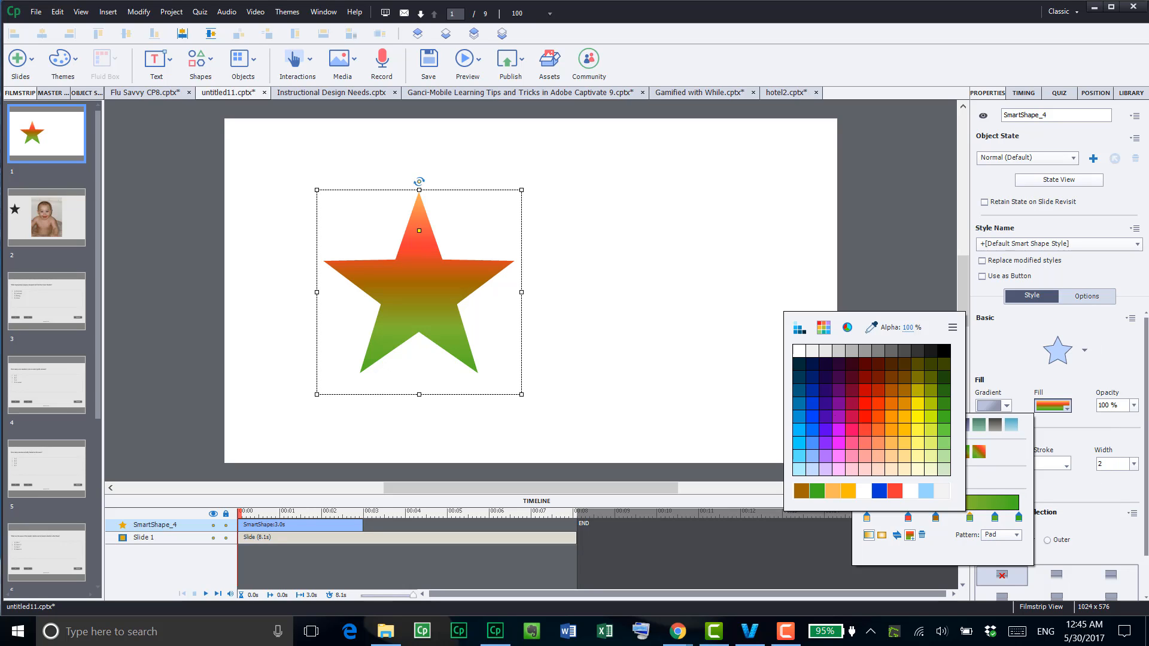
click(812, 417)
click(995, 518)
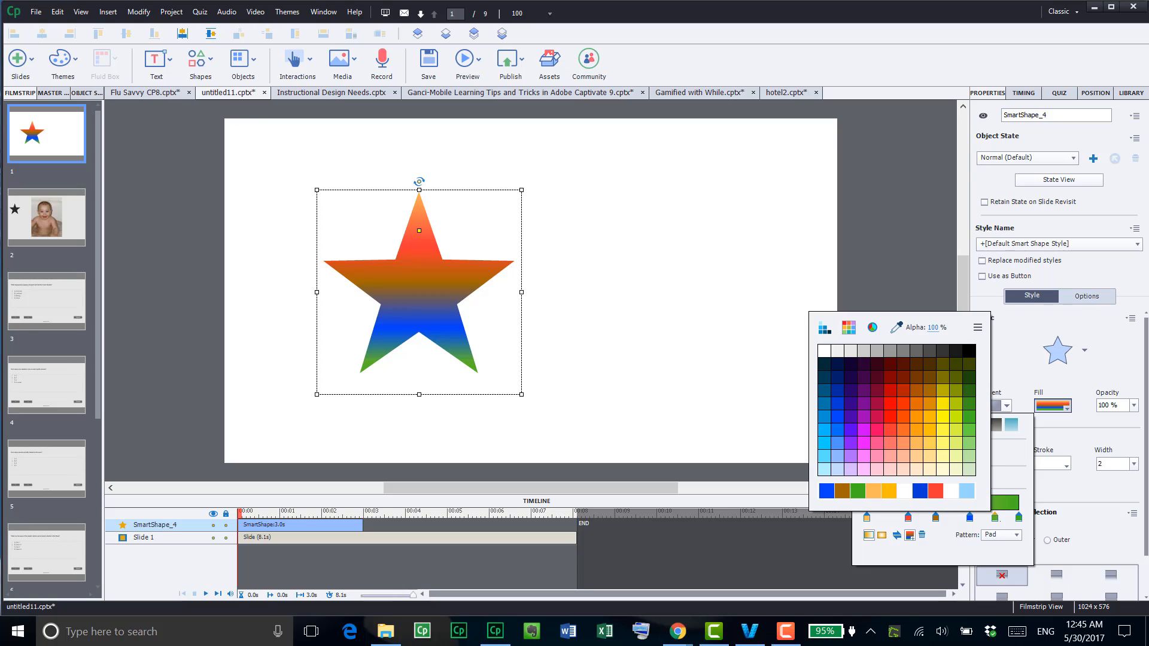
click(941, 390)
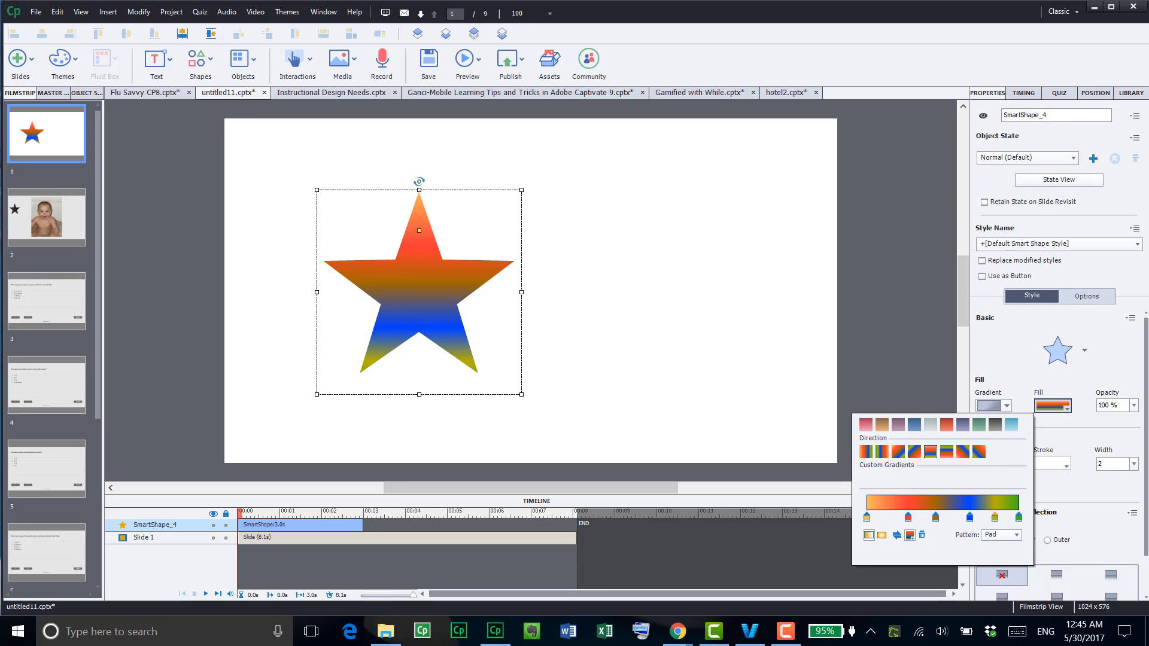
Remove the brown stop, add a second blue stop and spread the two blue stops across the gradient's middle
drag(970, 518, 909, 519)
click(952, 518)
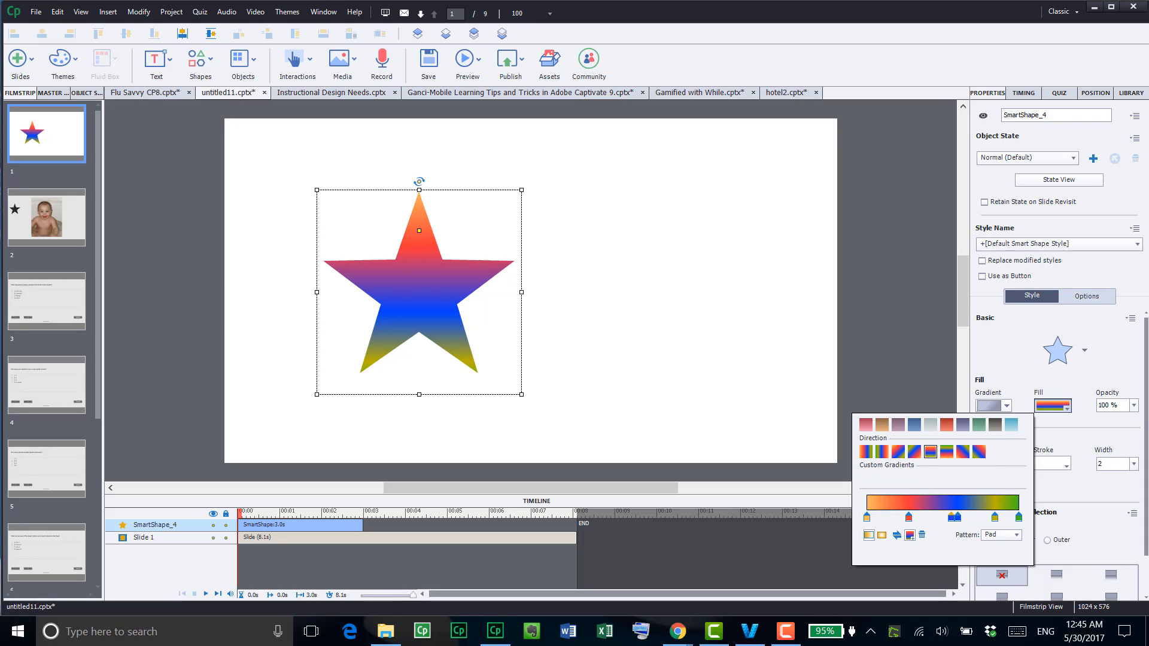
click(958, 519)
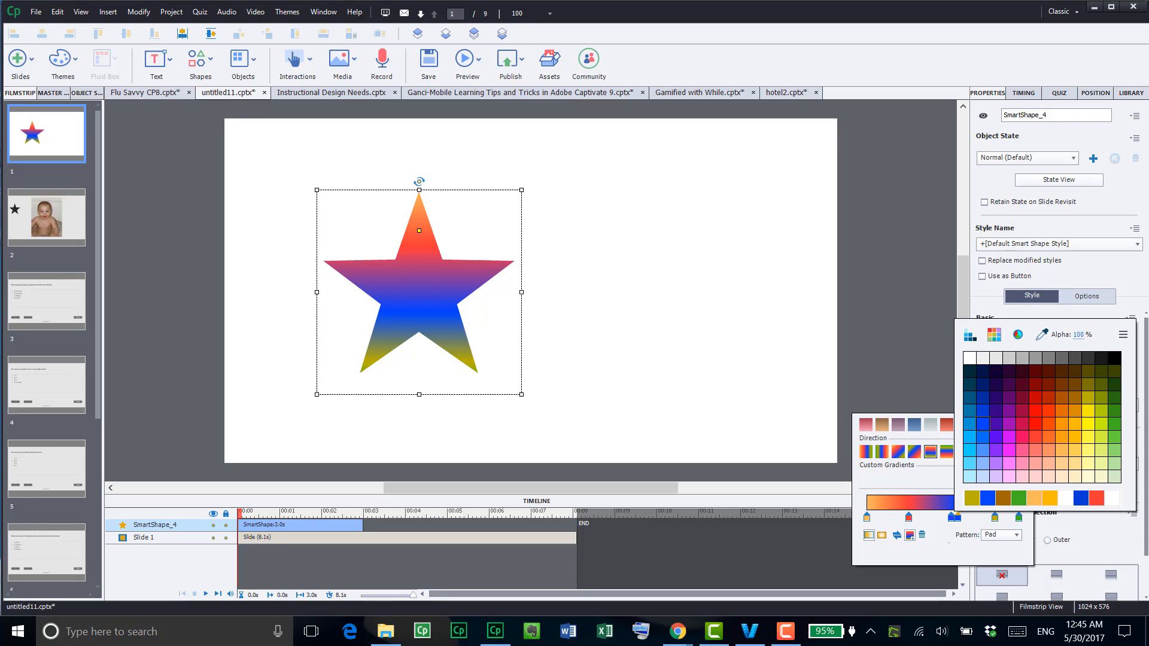
click(948, 543)
drag(958, 518, 938, 518)
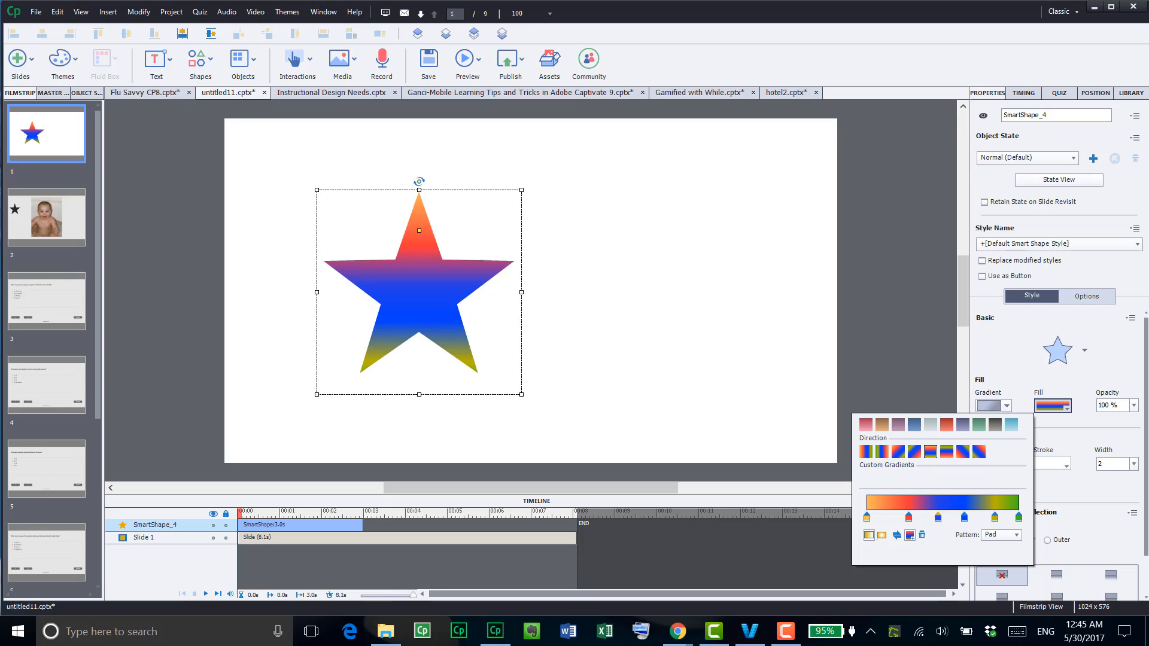
Try the radial gradient type, and return to a linear gradient flipped so green is at the star's upper tip
click(882, 535)
click(868, 535)
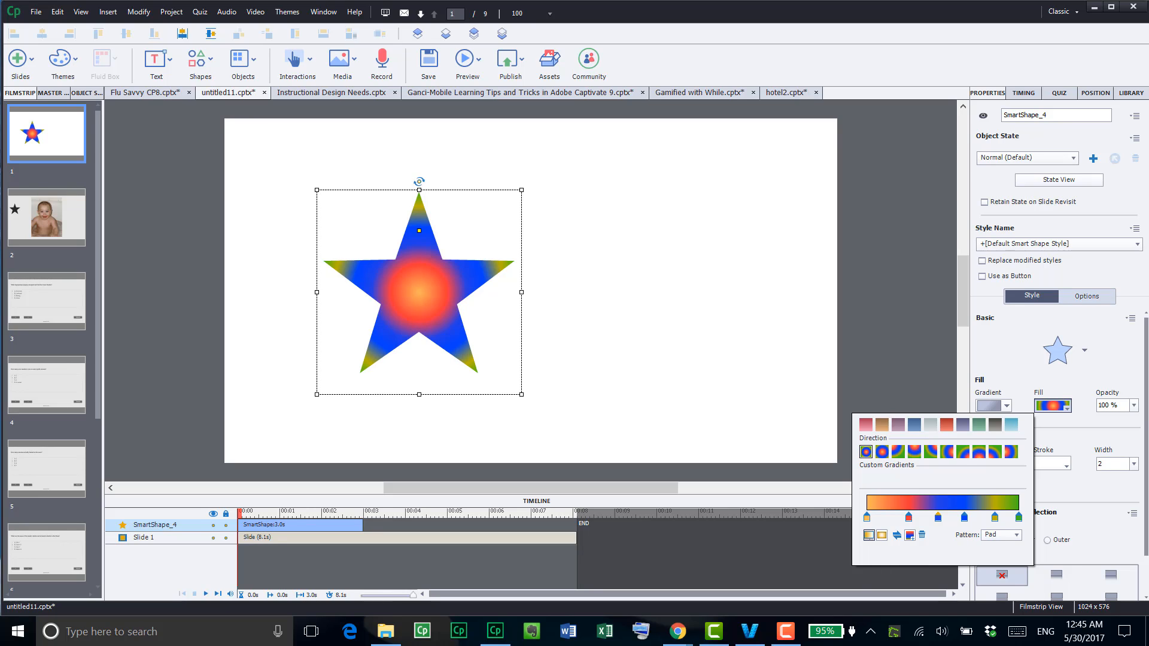
click(896, 535)
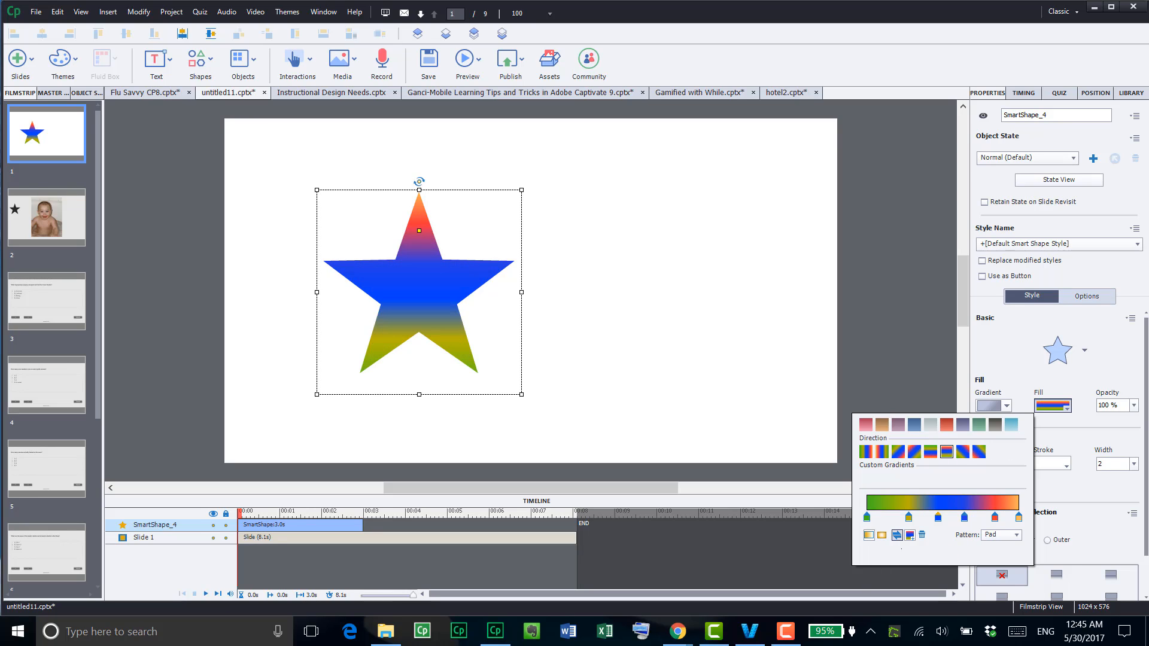
click(897, 535)
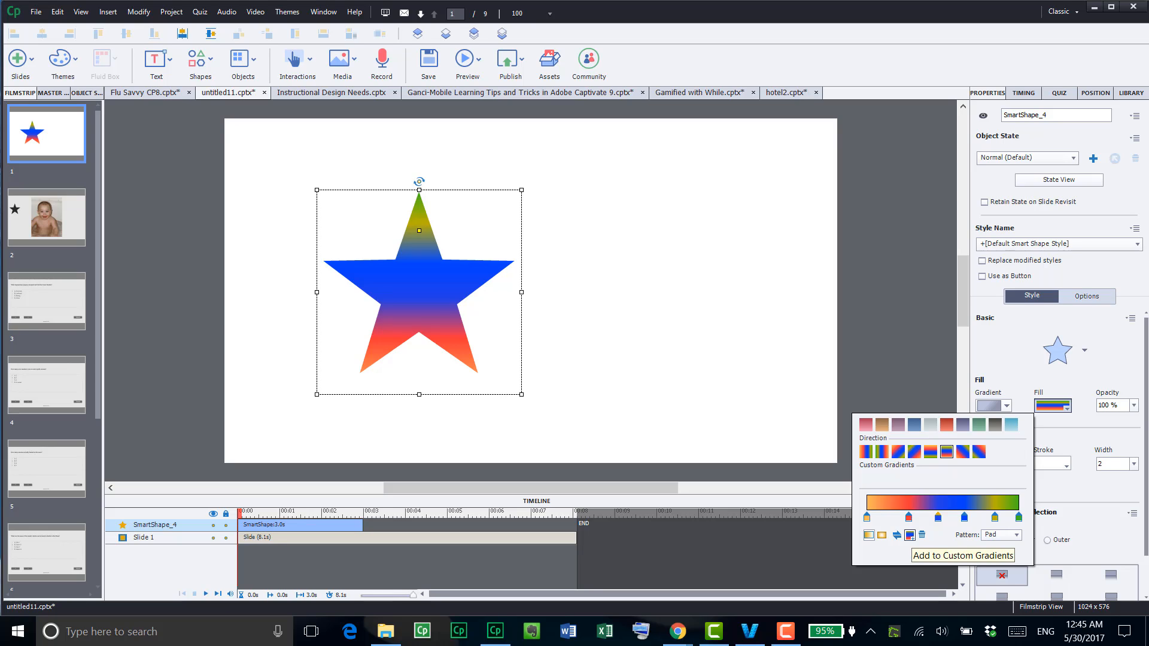
Add the star's current gradient to the custom gradients and close the fill settings
click(910, 535)
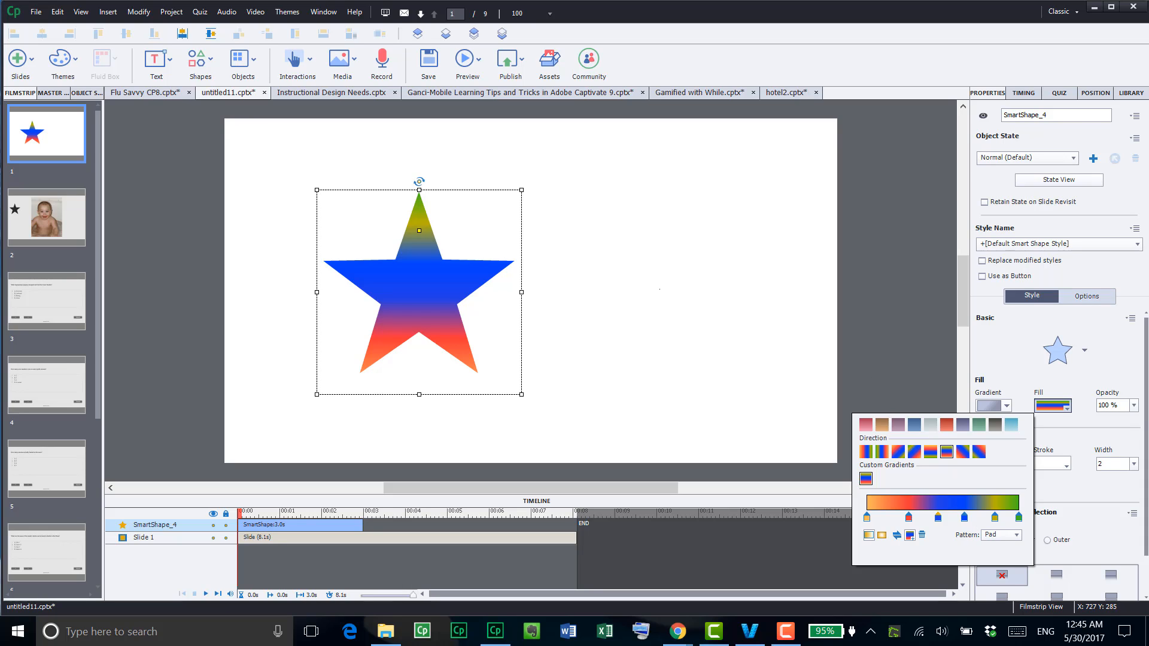
click(659, 289)
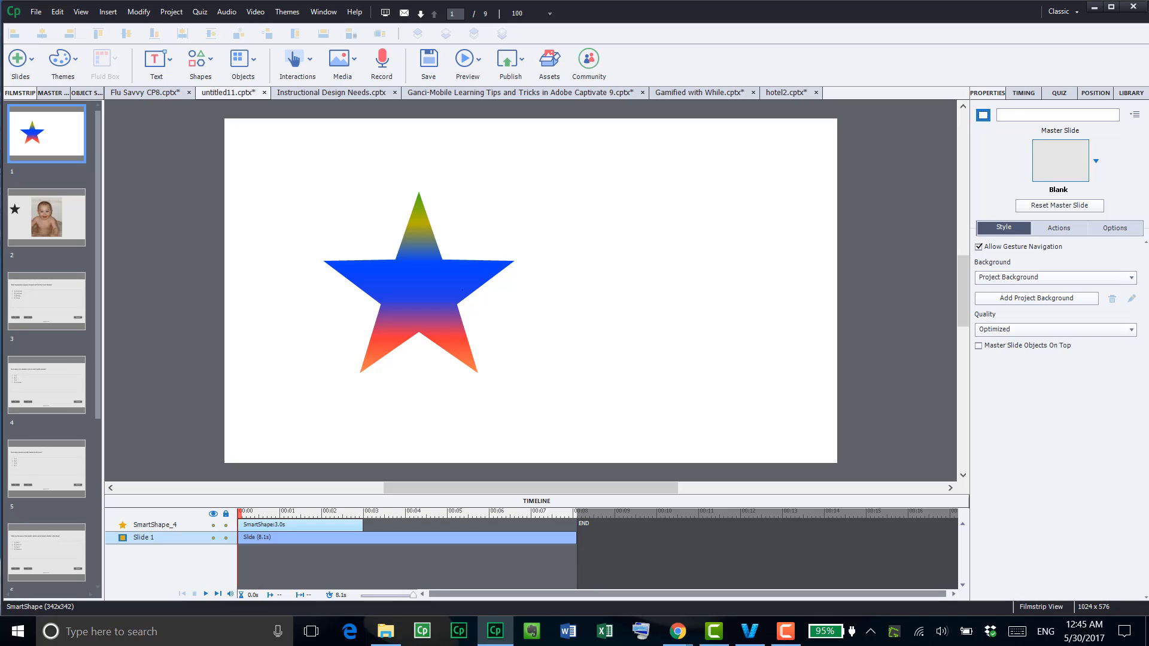
Edit the star's gradient on the slide, shortening and tilting its line from upper left of centre to lower right
click(443, 257)
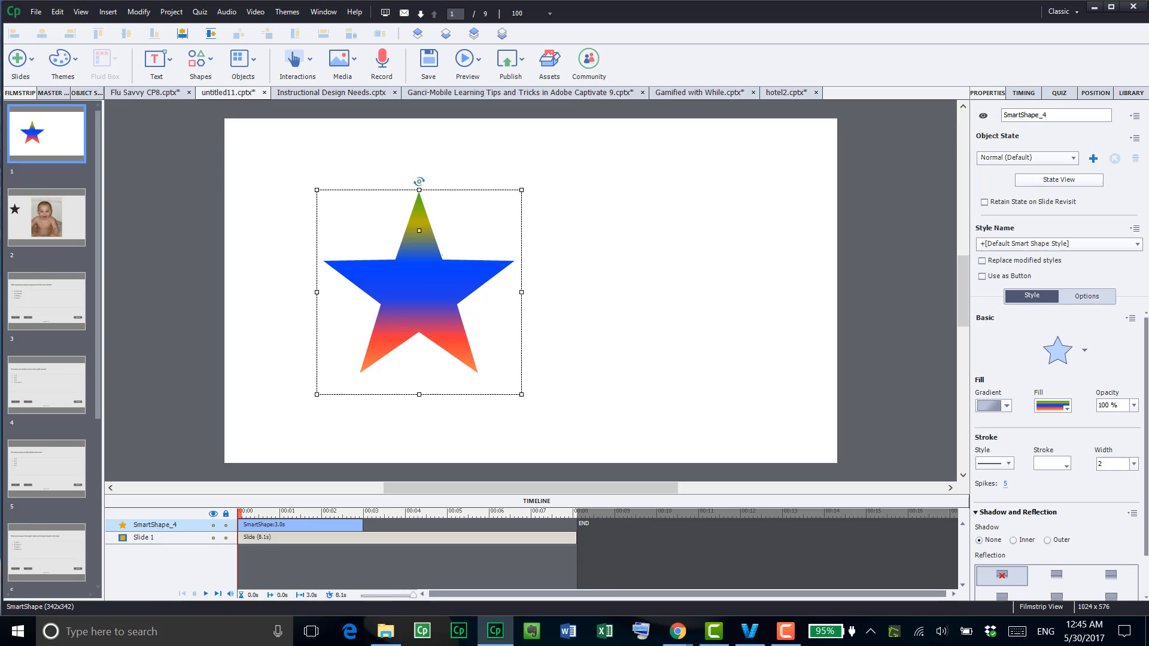
right_click(438, 256)
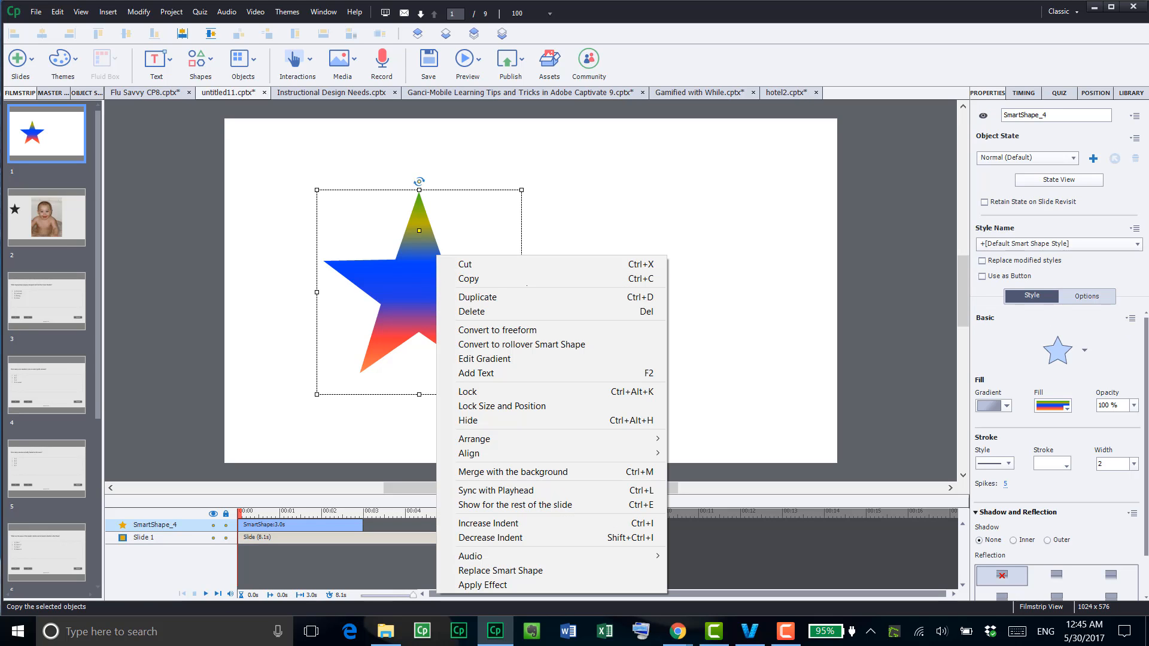
click(534, 358)
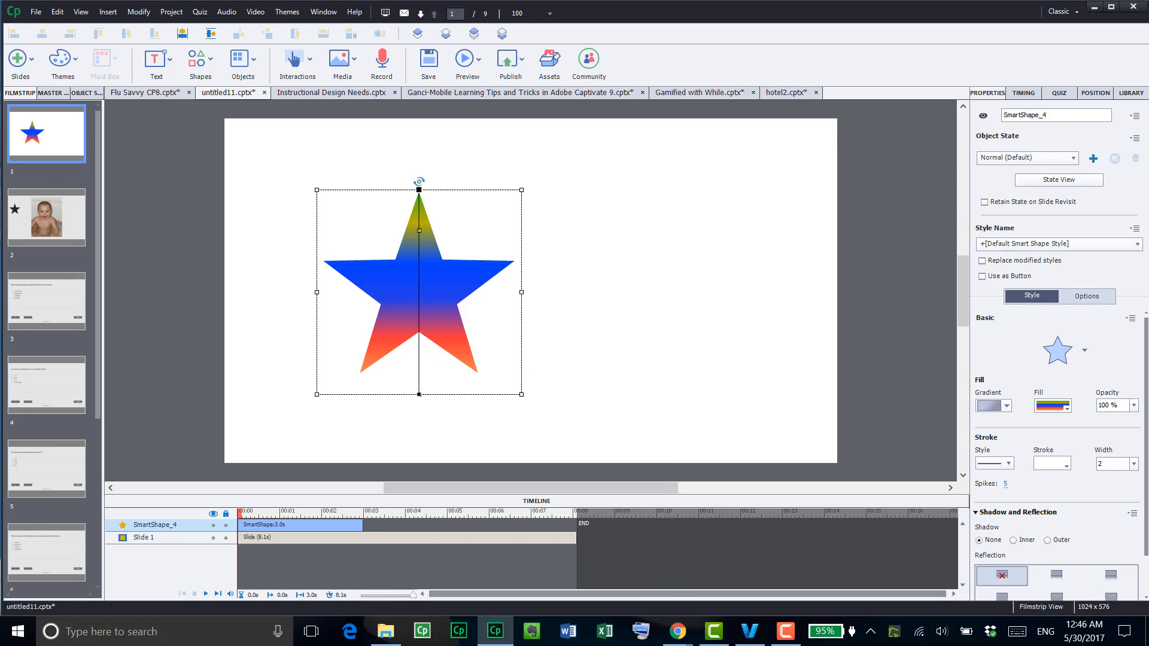
drag(419, 190, 374, 240)
drag(419, 395, 445, 371)
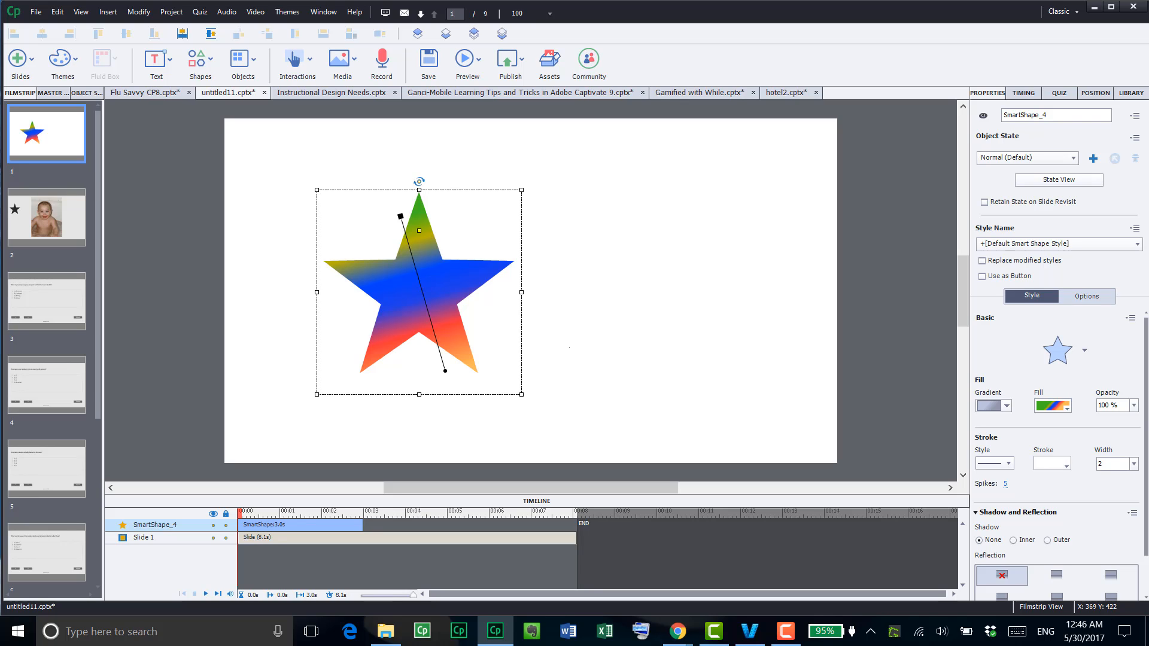
click(569, 348)
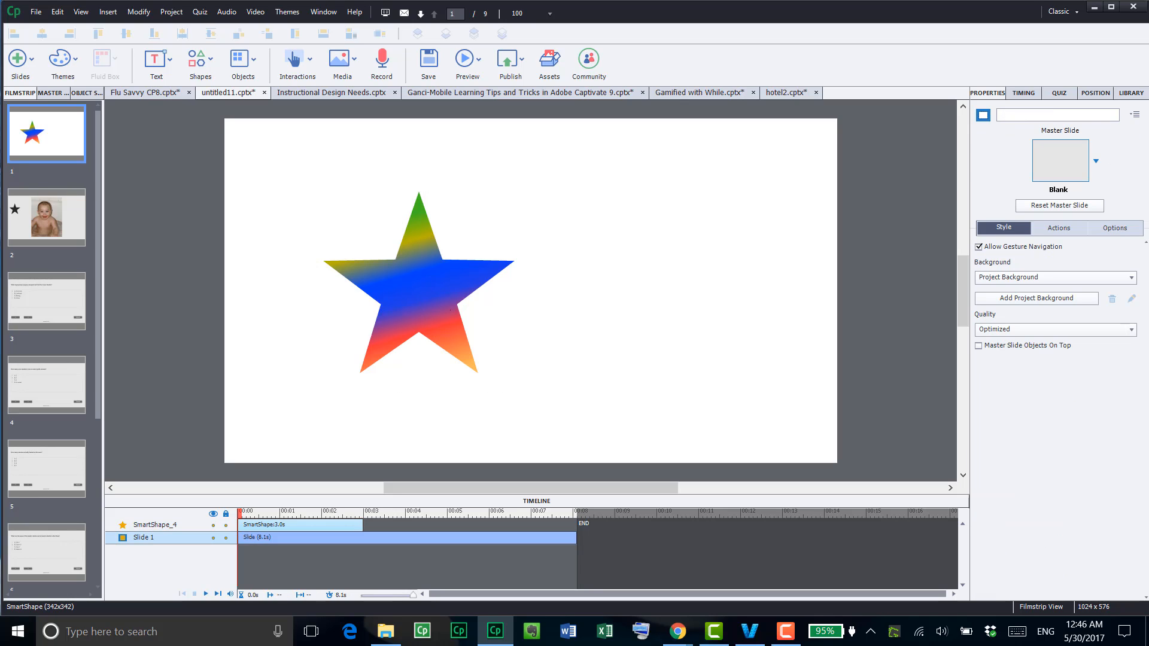
Change the star's fill to an image fill using the lion layer of animals.psd from the library, keeping the default crop settings
click(450, 310)
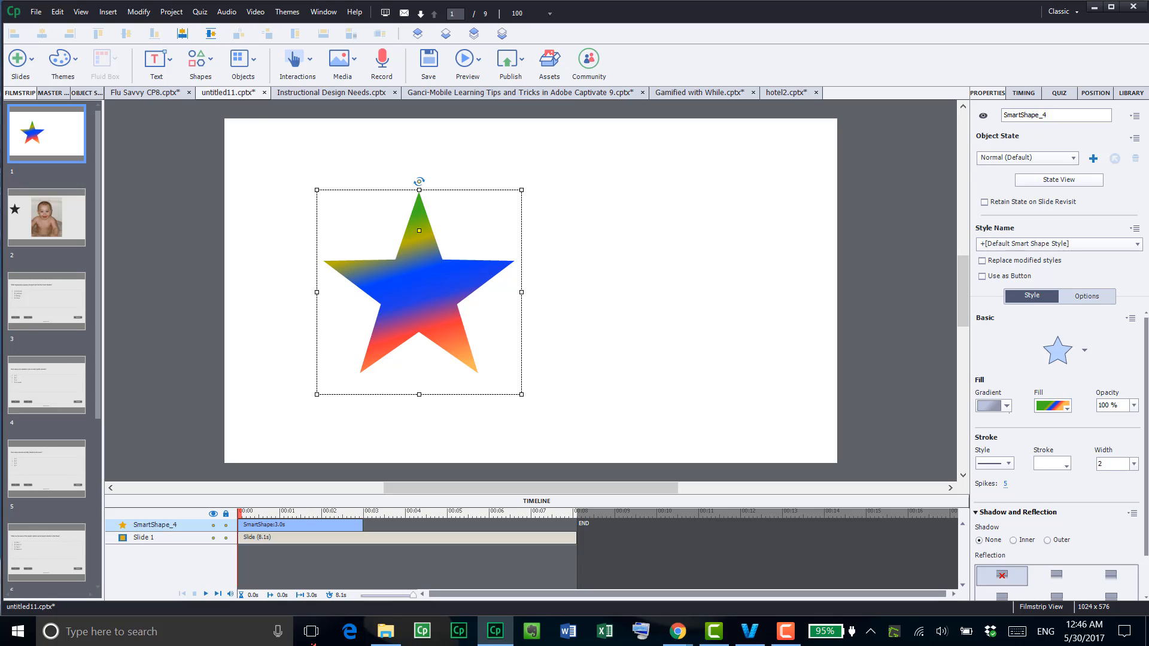
click(994, 406)
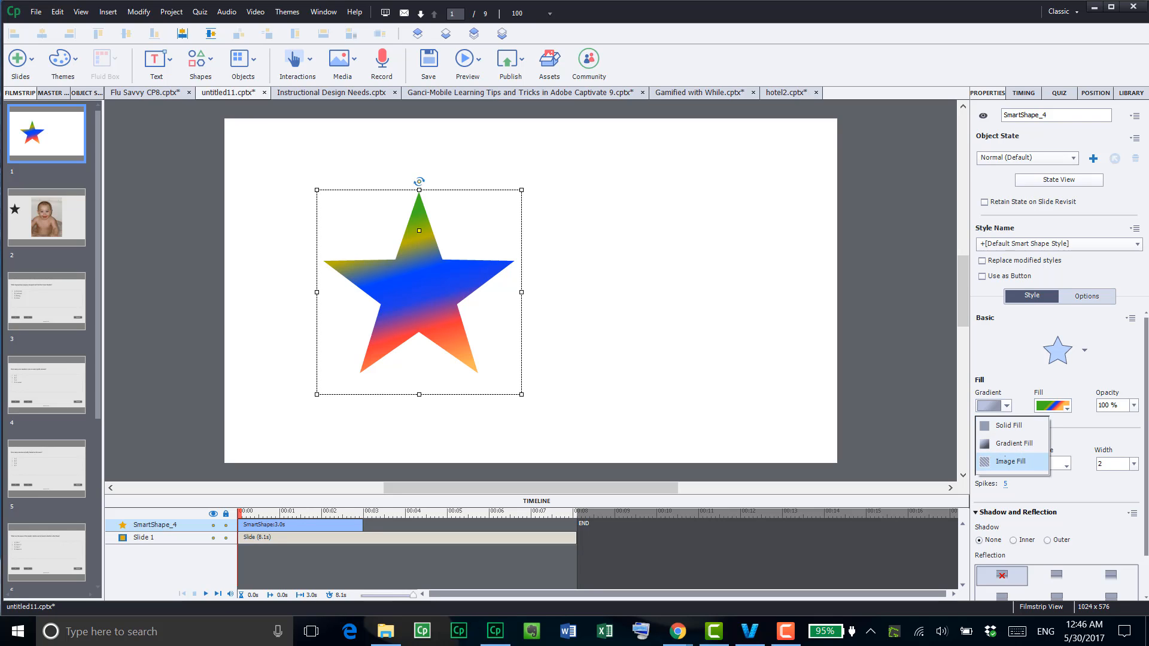
click(1012, 462)
click(1053, 406)
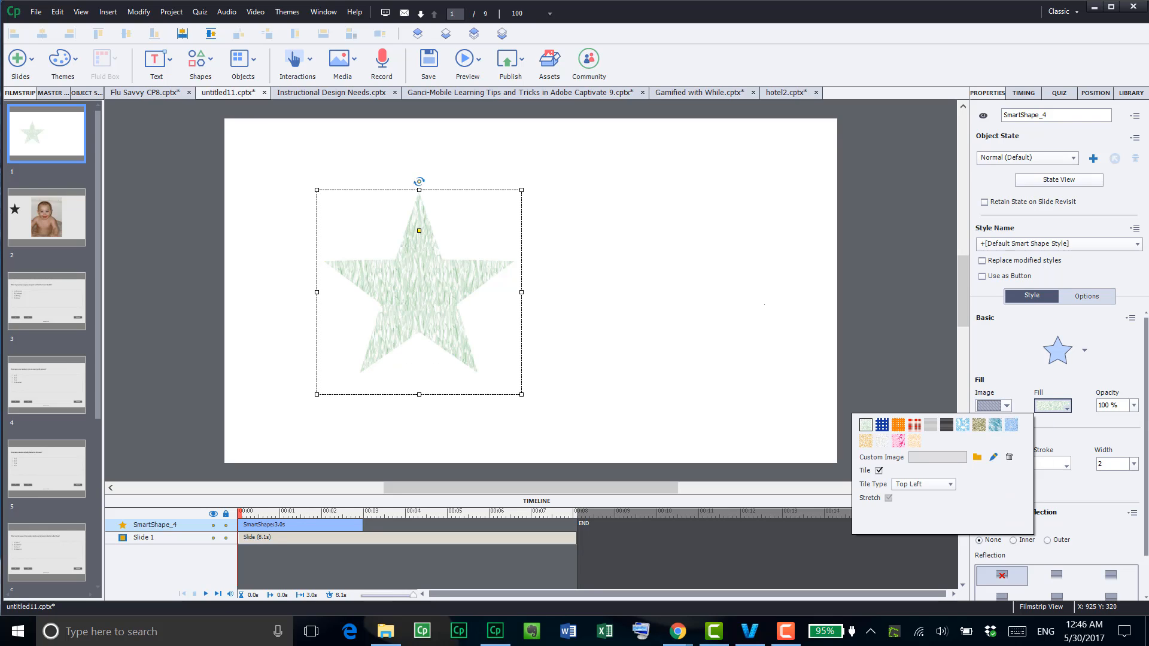
click(977, 458)
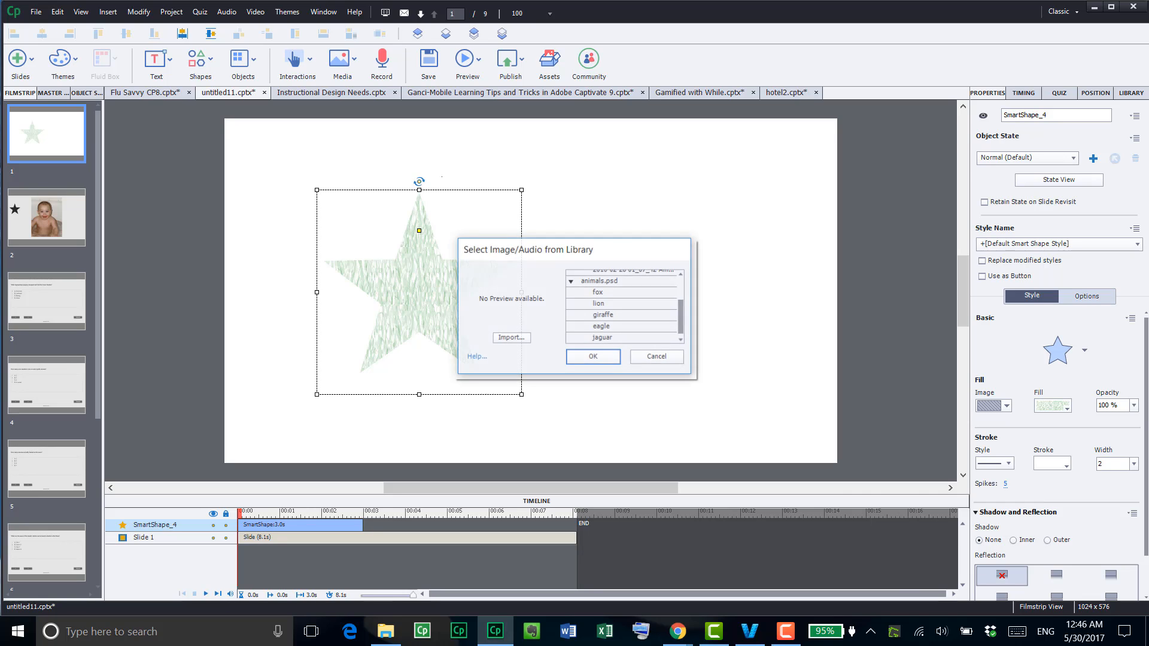
scroll(622, 307, up, 2)
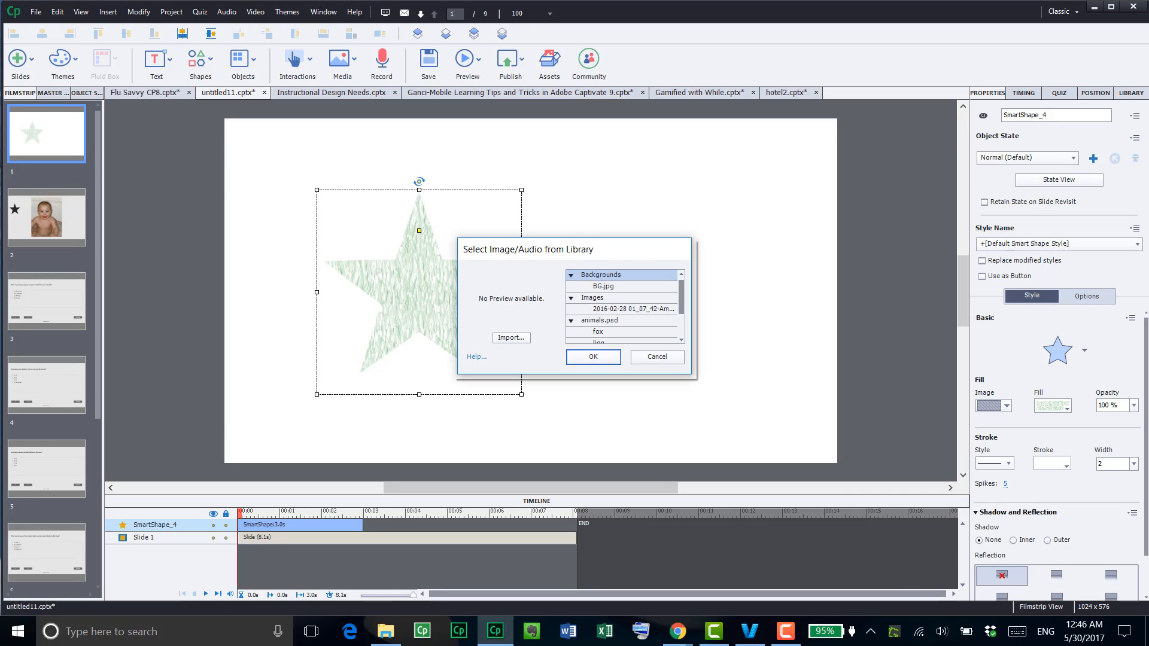
scroll(622, 306, down, 2)
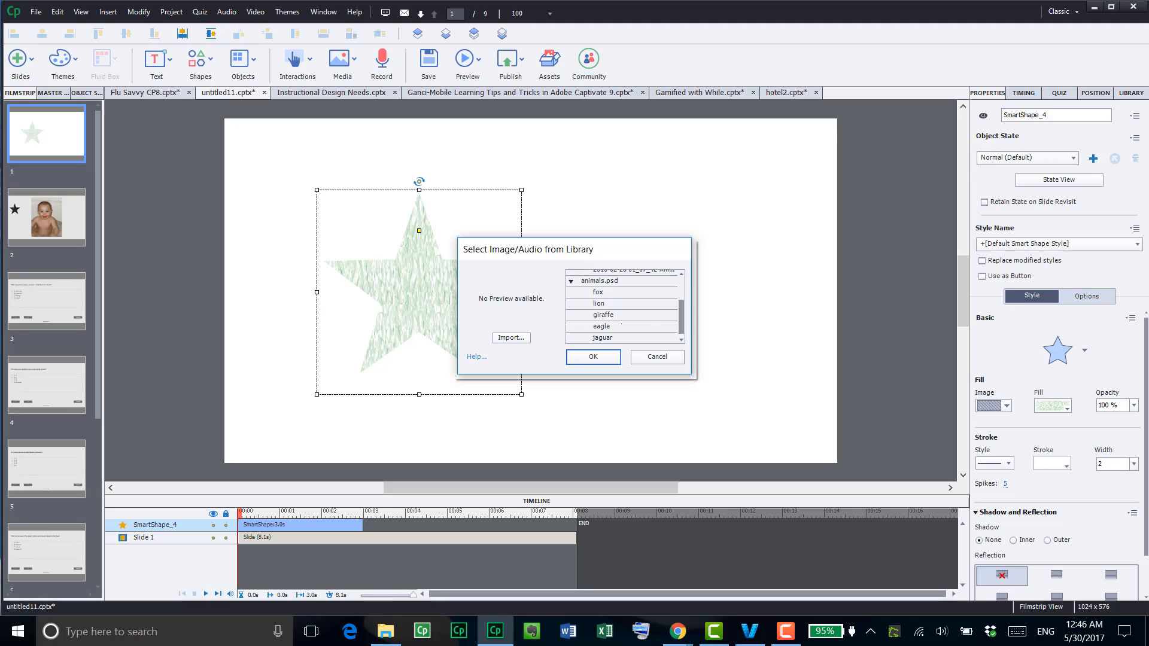
click(614, 304)
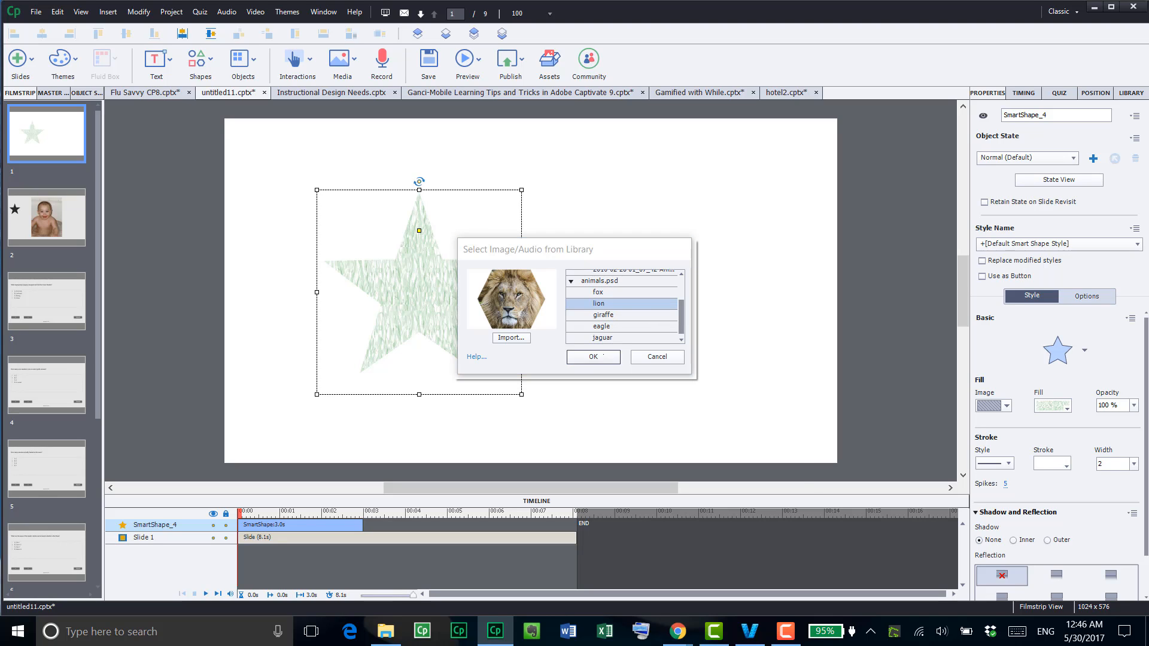
click(594, 356)
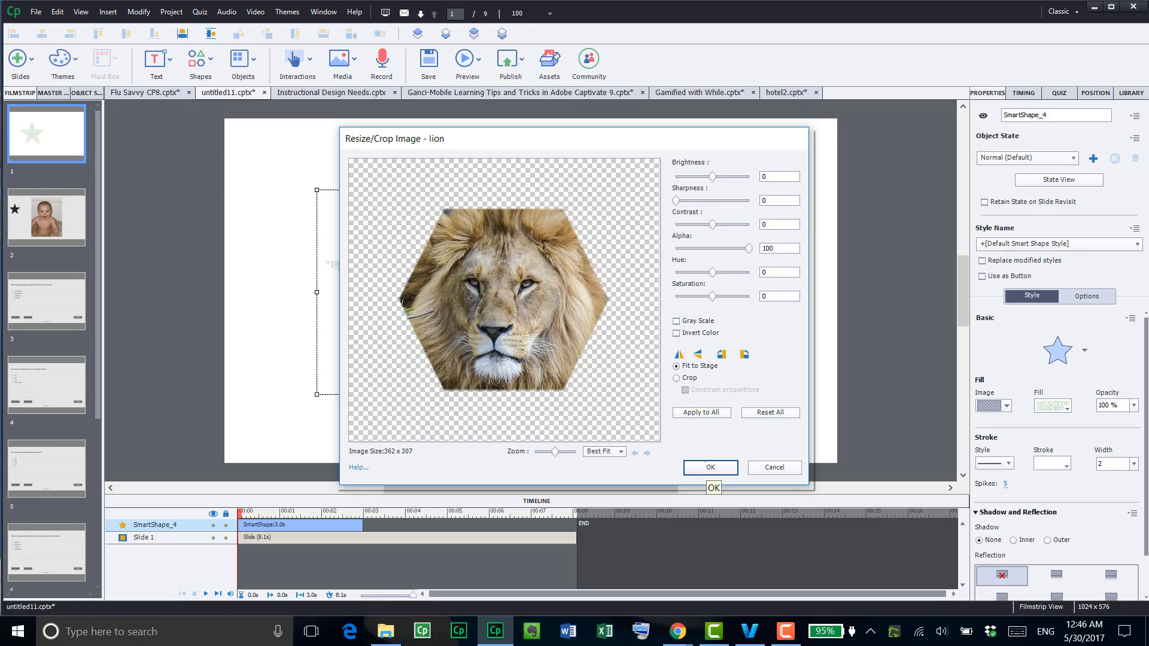
click(707, 466)
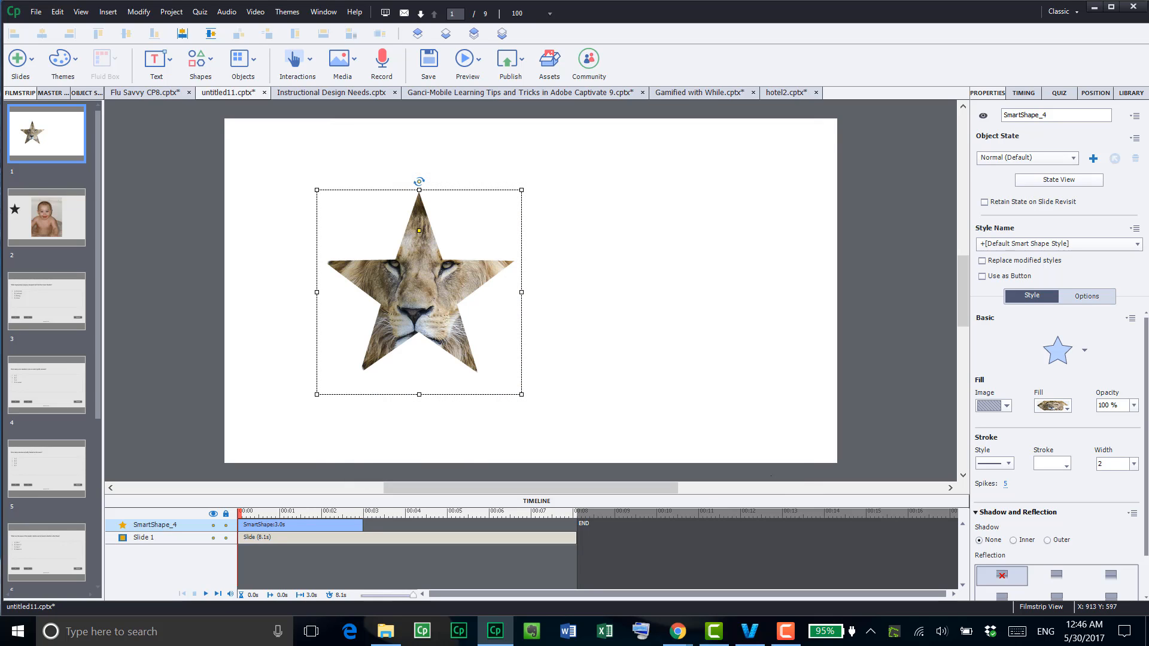
Enlarge the star to about 488 x 532 px and turn off Tile for its lion image fill
drag(521, 394, 609, 508)
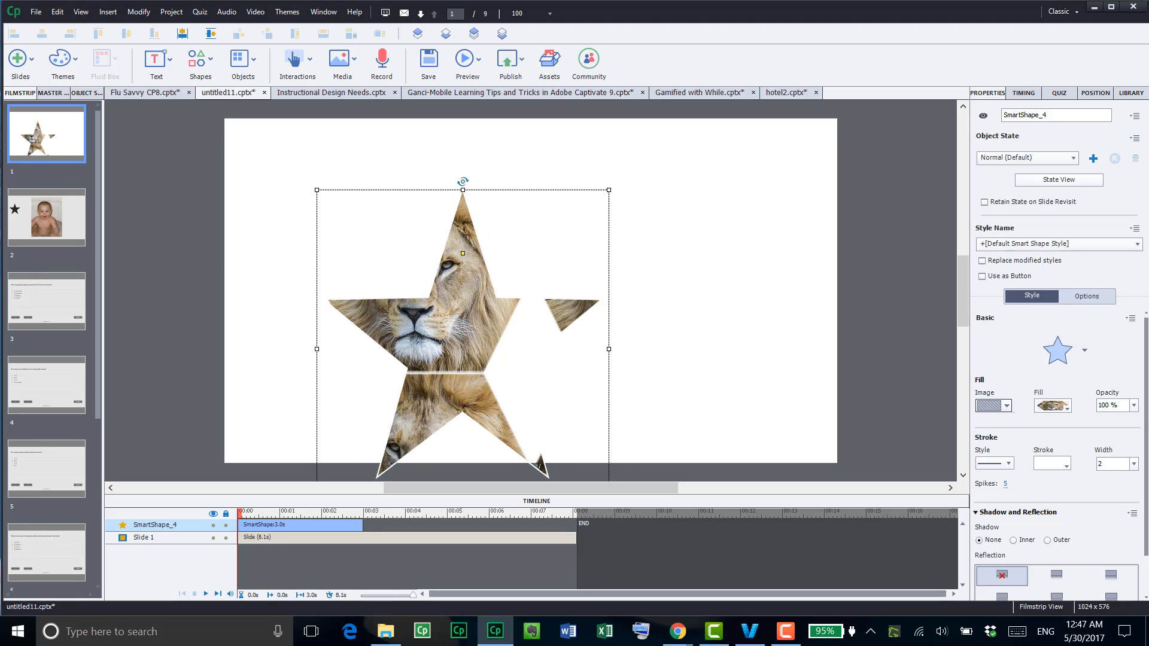
click(1054, 406)
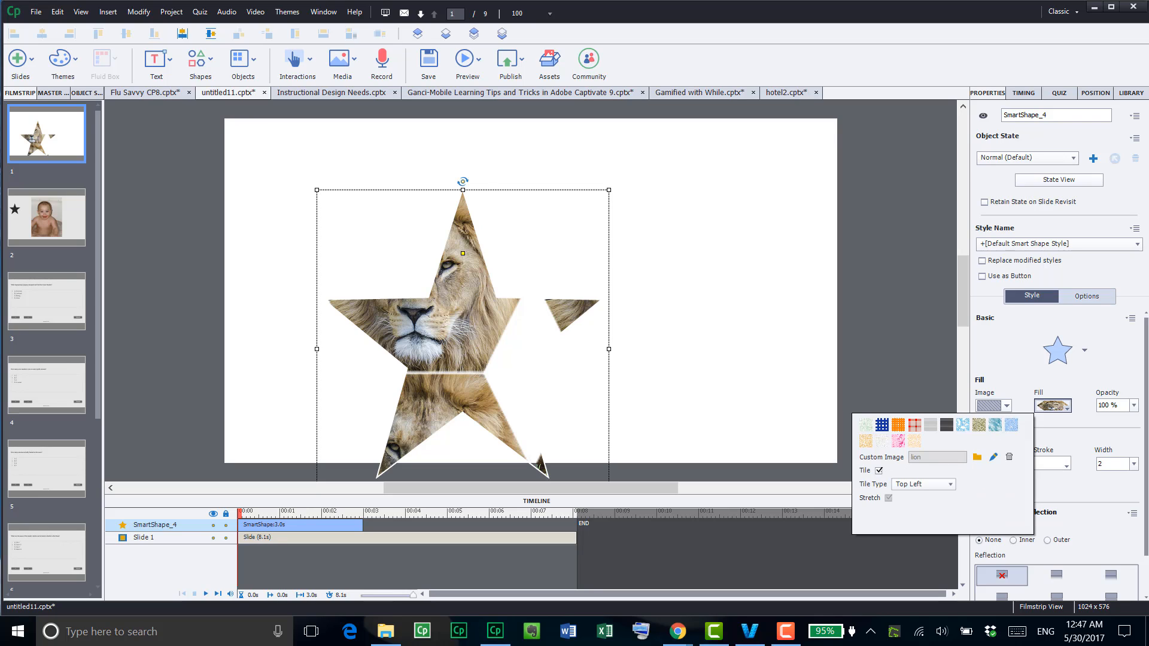
click(879, 471)
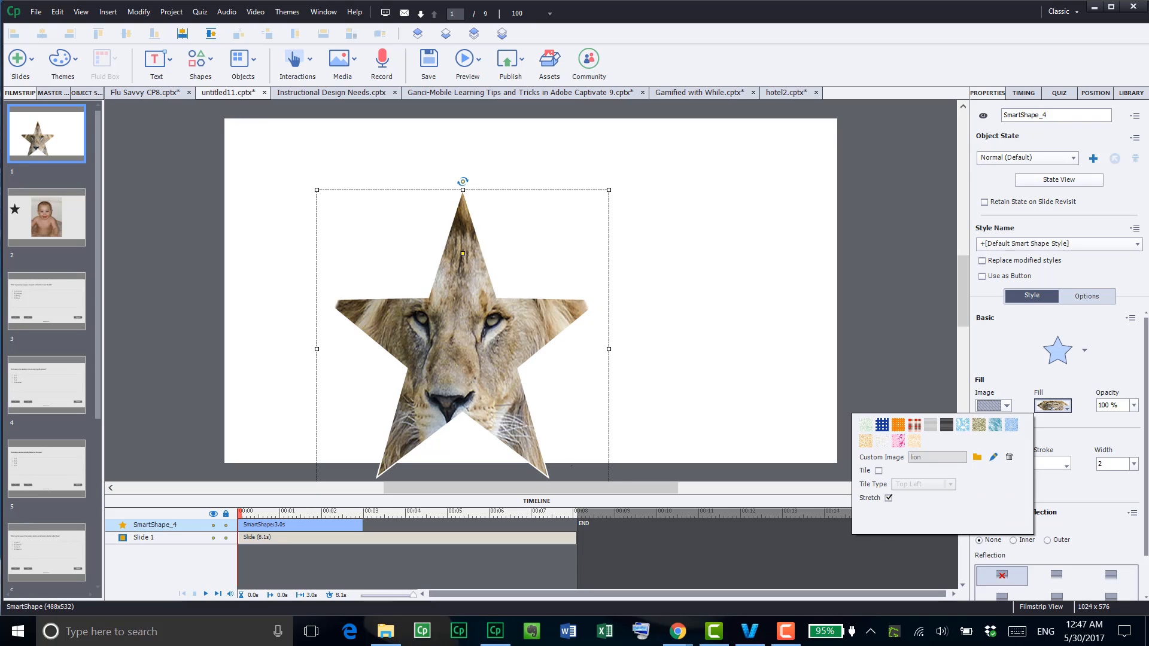
click(712, 347)
Widen the star to about 576 px, turn off Stretch for its lion image fill, and deselect the star
drag(609, 349, 661, 361)
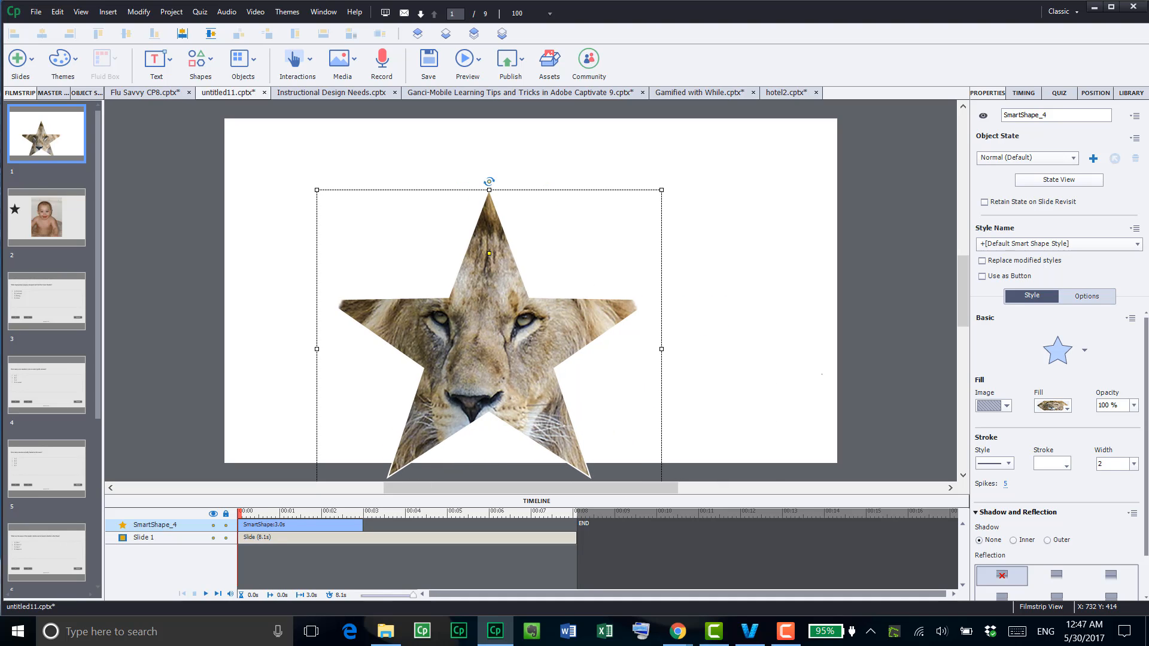
click(1053, 406)
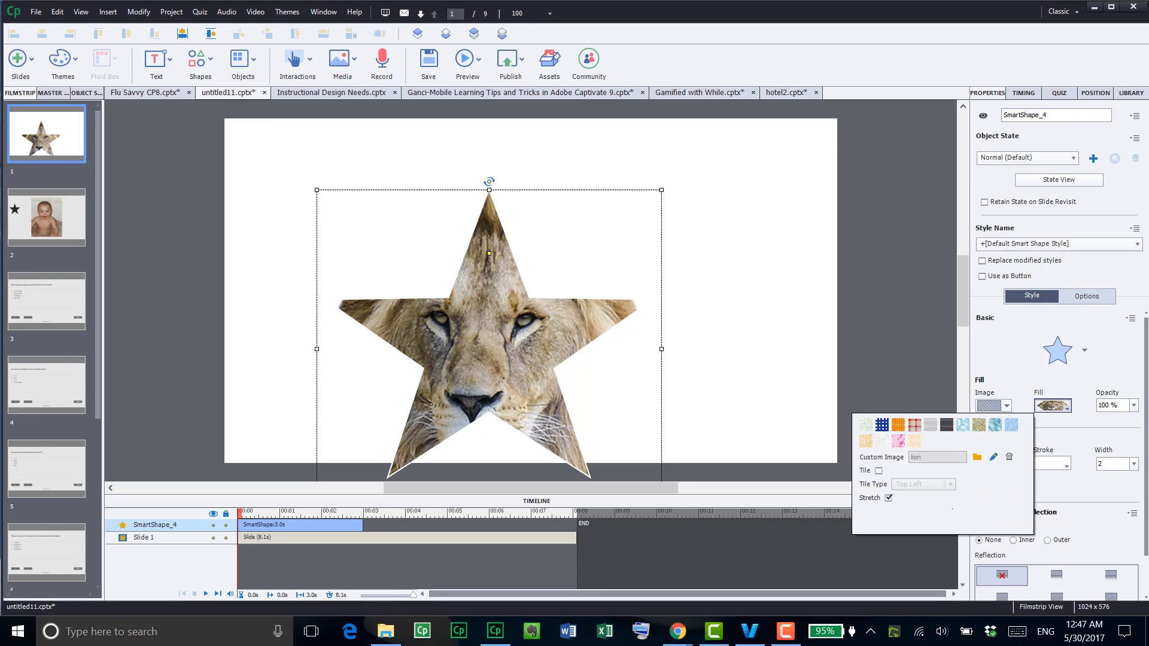
click(889, 498)
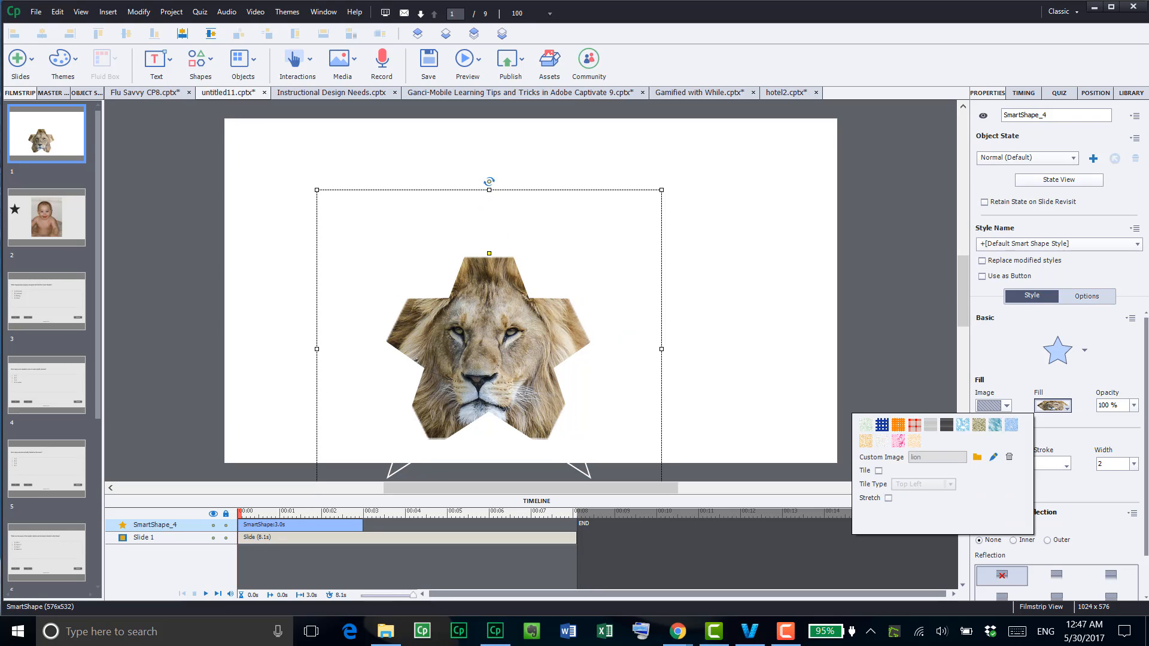
click(530, 345)
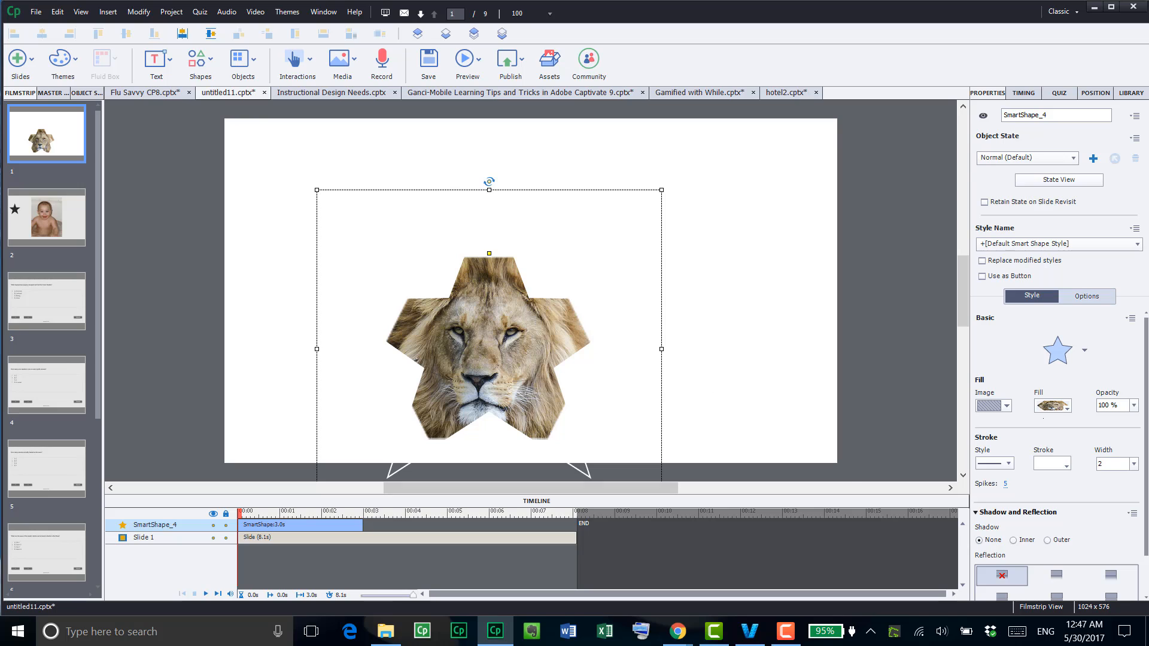
click(1053, 405)
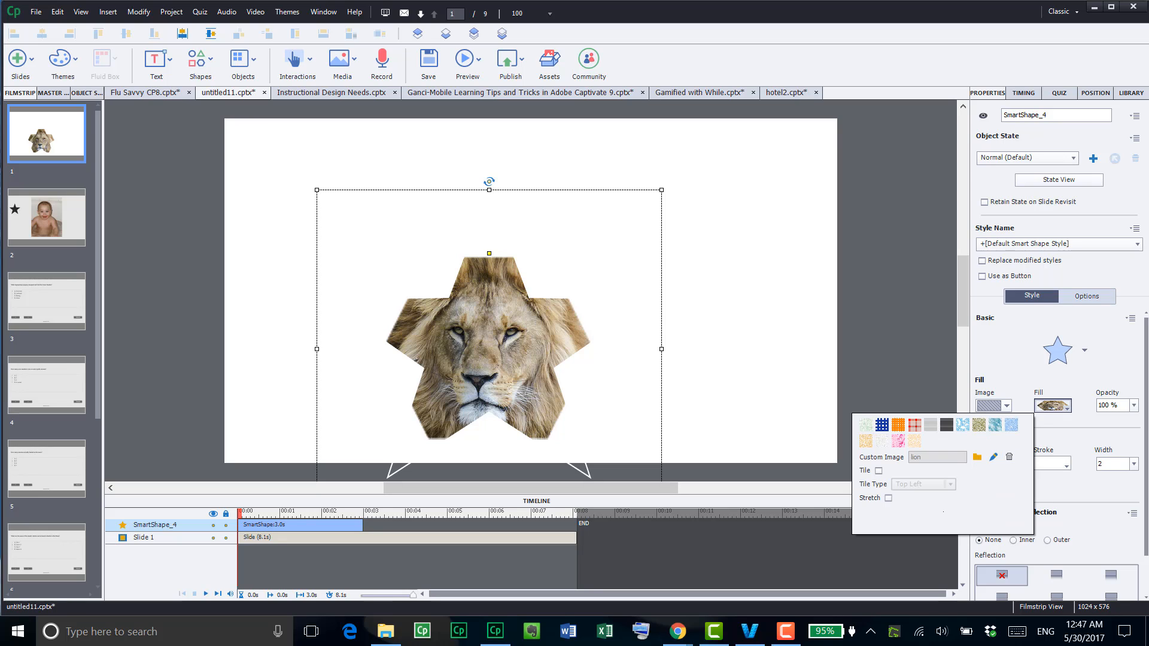
click(778, 313)
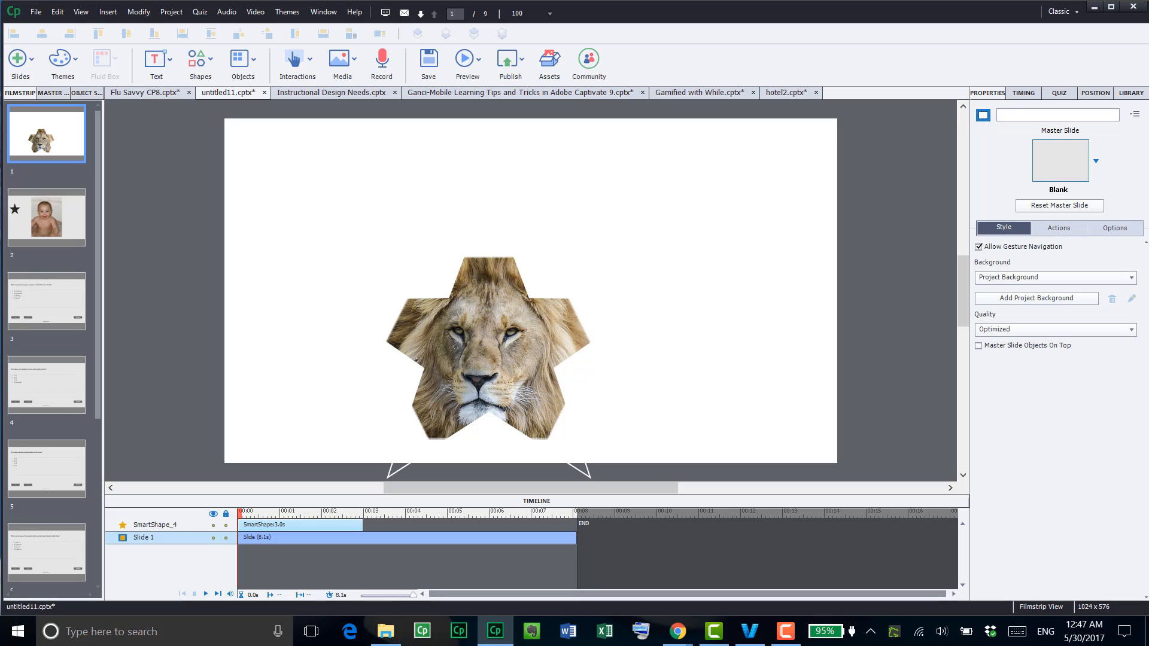
Switch to Chrome, review the Captivate 2017 vs Storyline 360 article's feature list back to items 3 to 10, and return to Captivate
key(alt+Tab)
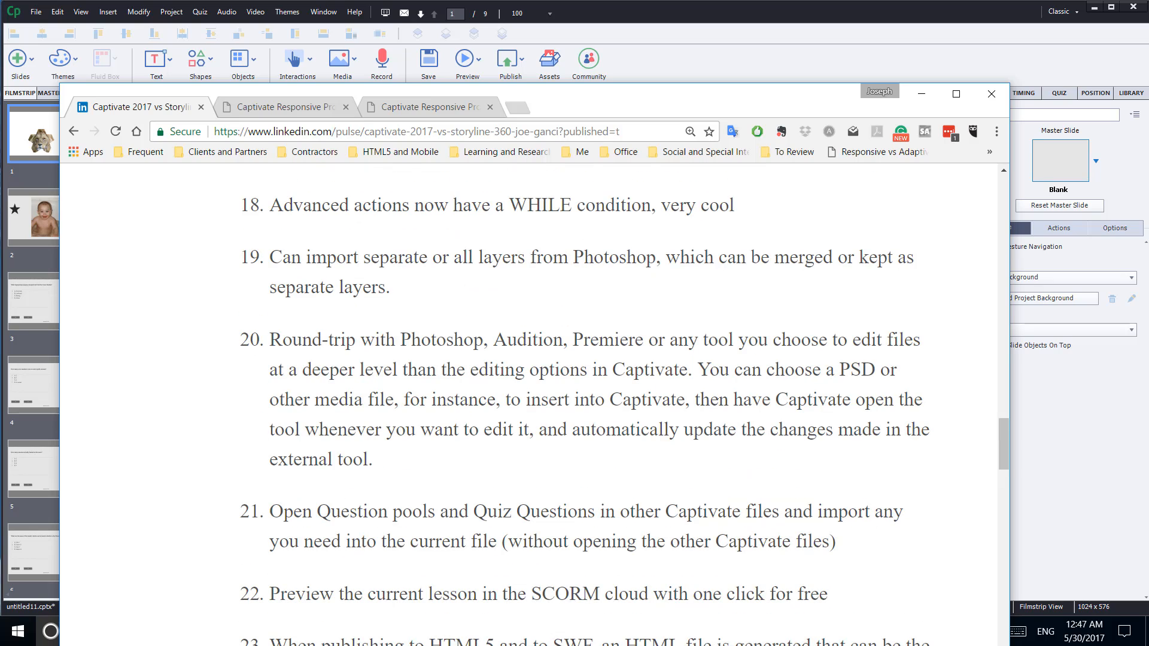
scroll(533, 407, up, 10)
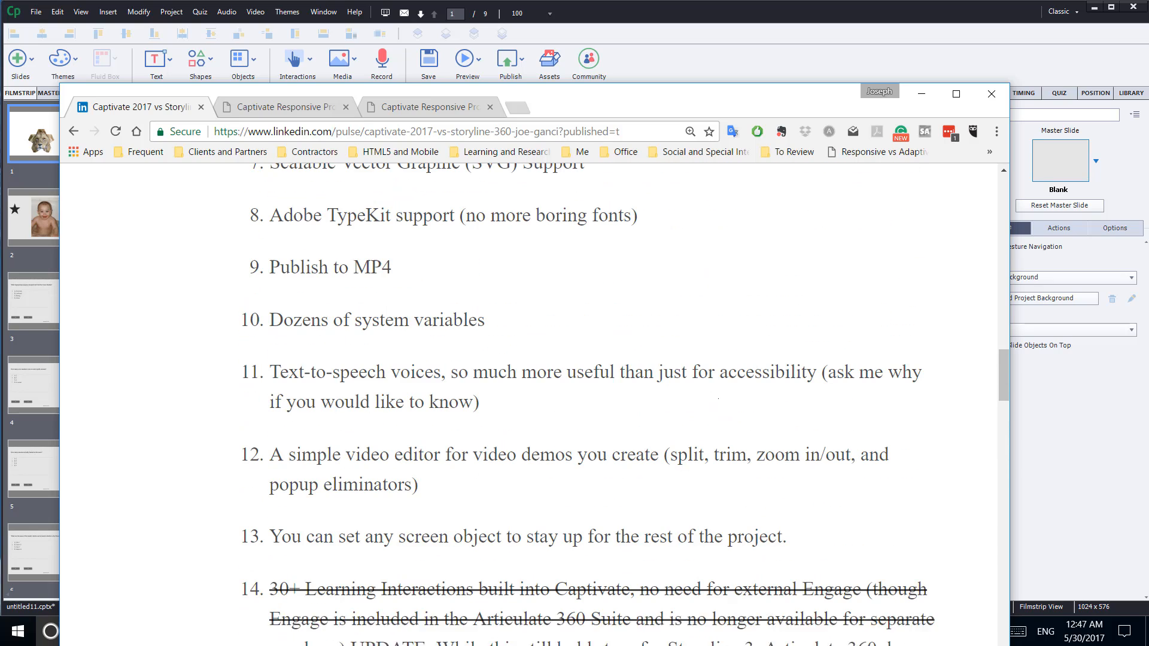
scroll(533, 407, up, 3)
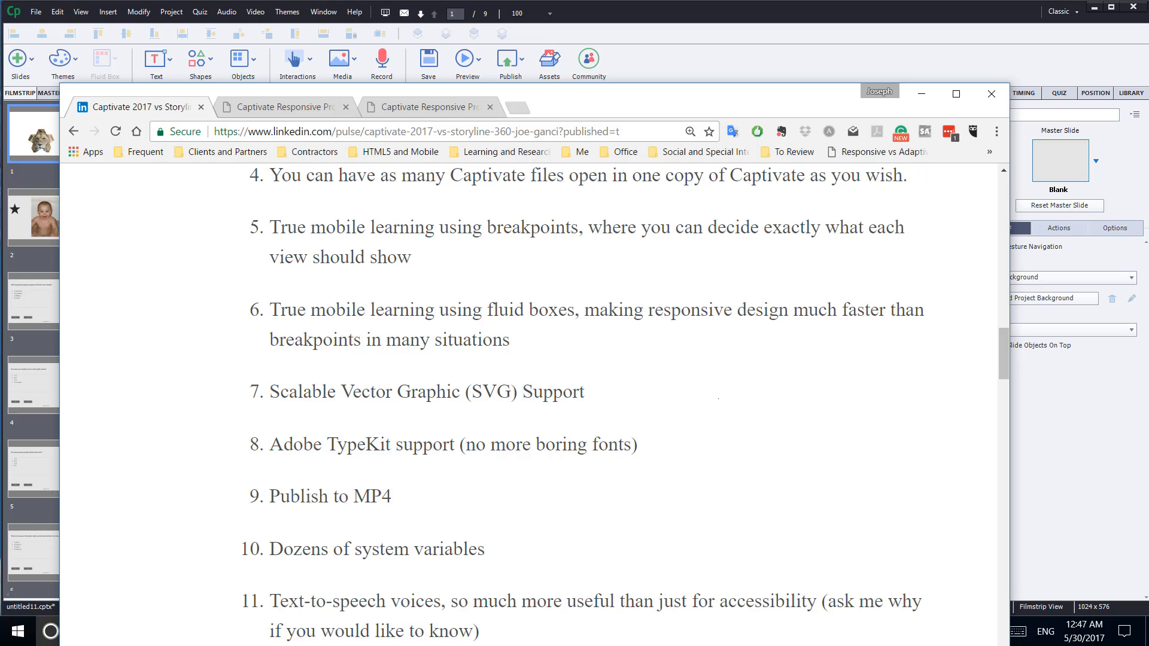
scroll(533, 407, up, 2)
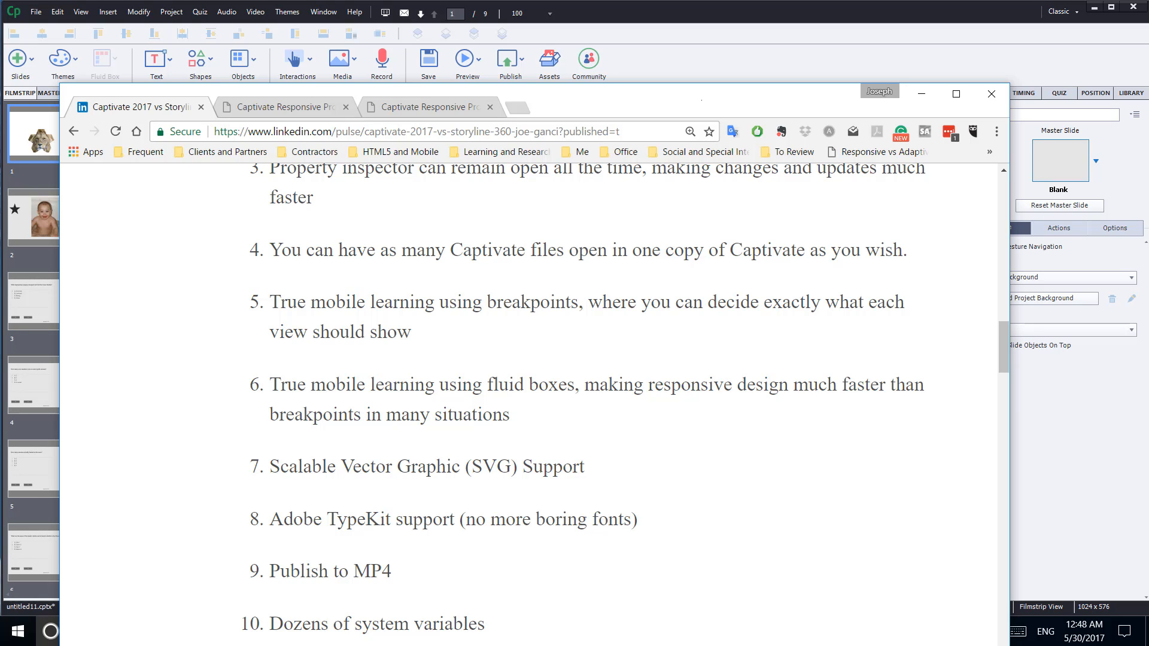
drag(701, 100, 1148, 162)
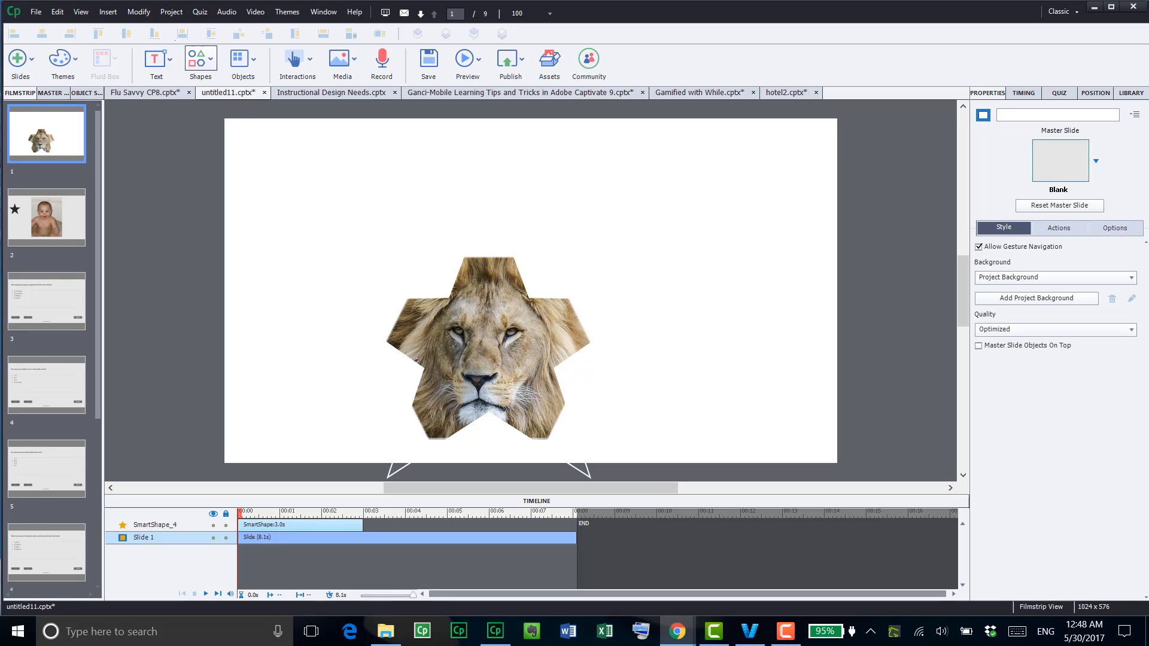
click(36, 12)
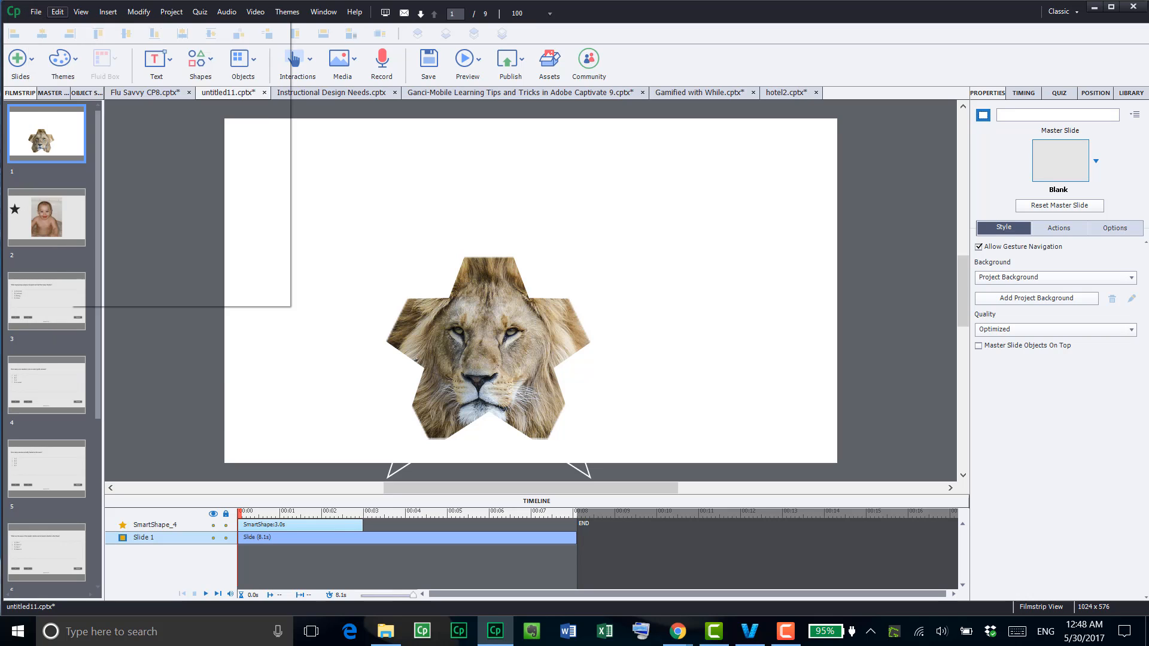
click(342, 26)
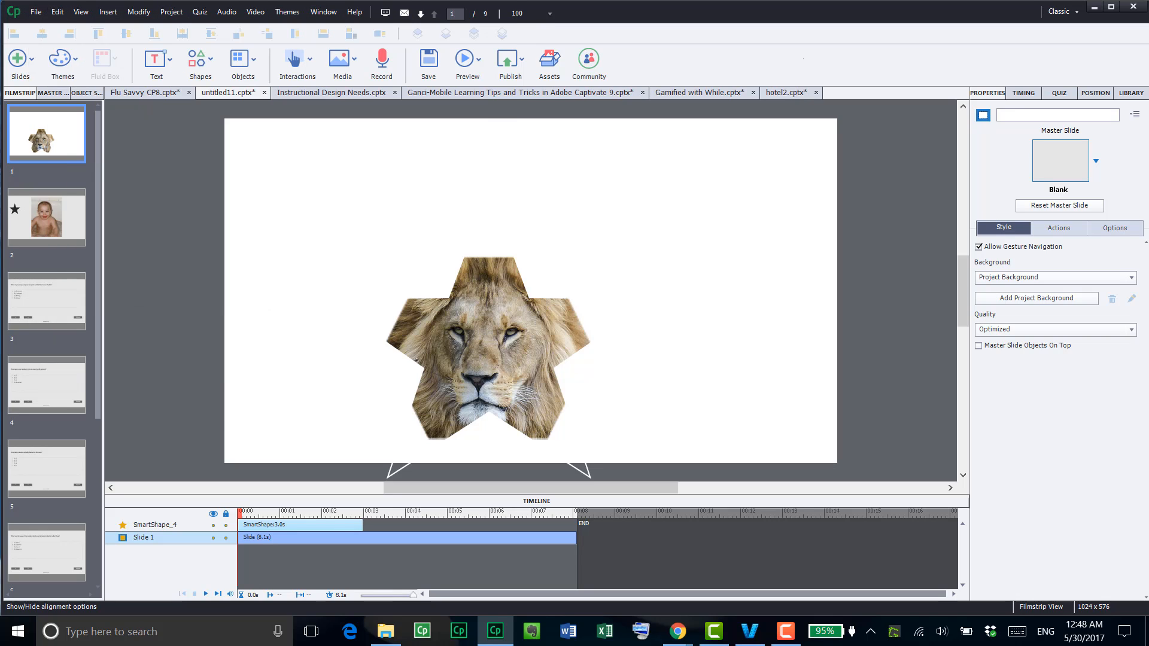